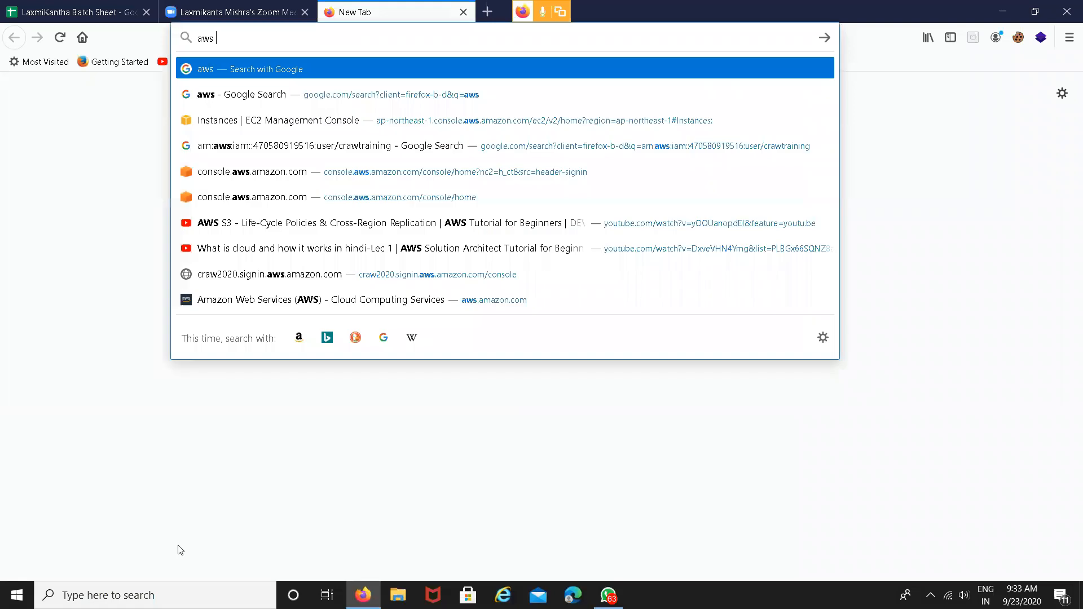
Search for 'aws' in Firefox and open the aws.amazon.com home page
{"action": "key", "text": "Return"}
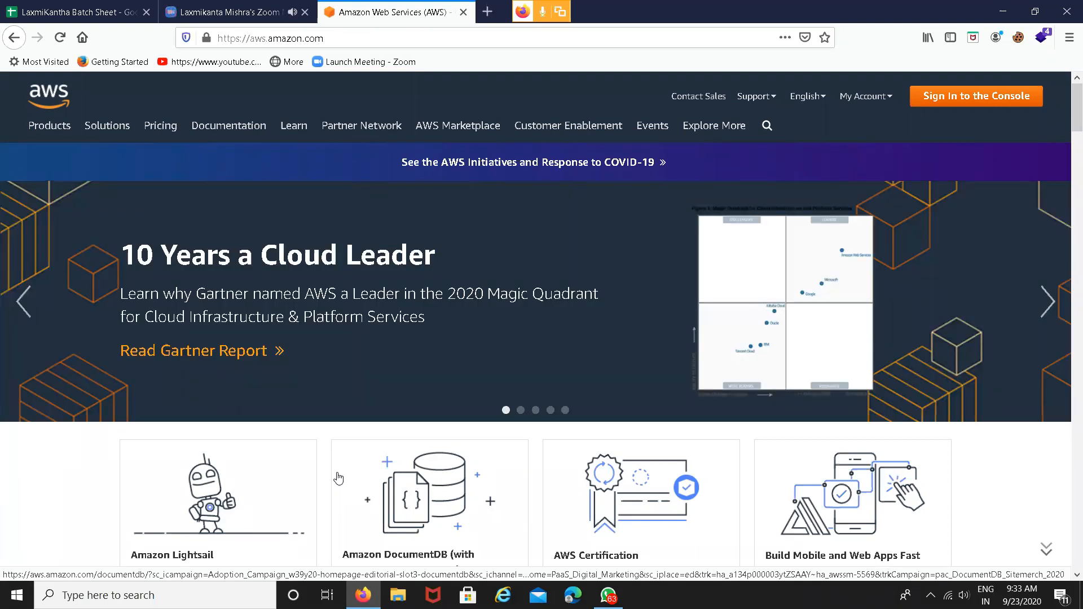
Sign in to the console as the root user using the account password and MFA code
{"action": "left_click", "coordinate": [976, 99]}
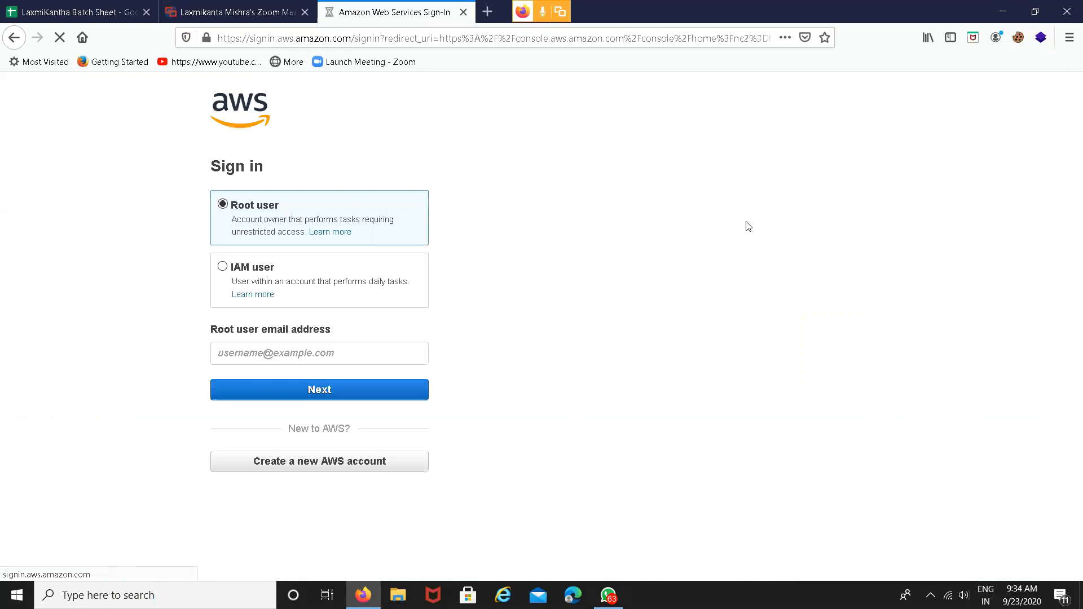
{"action": "left_click", "coordinate": [273, 389]}
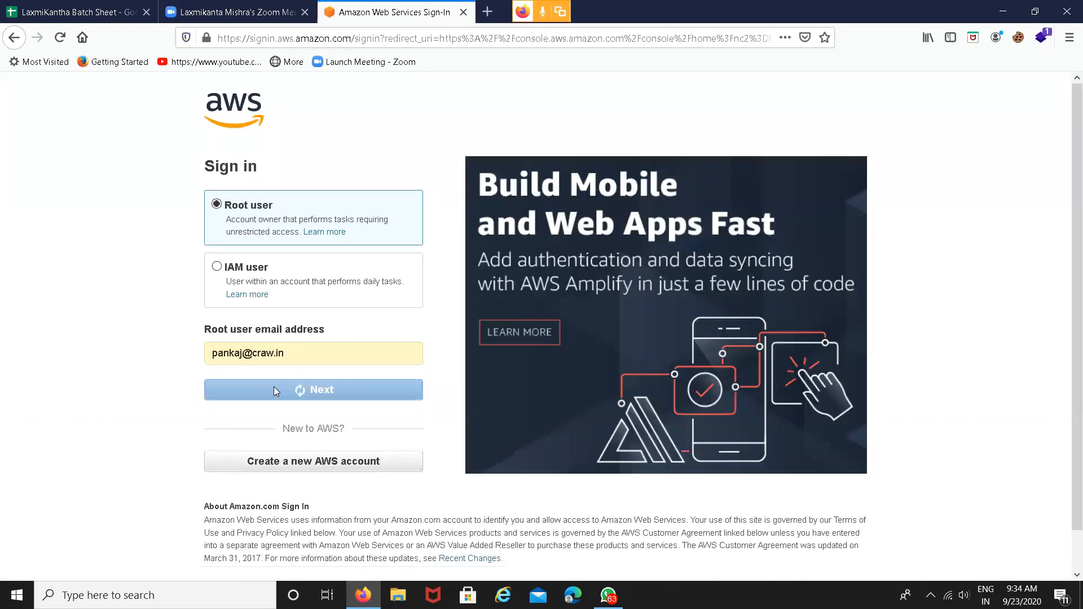
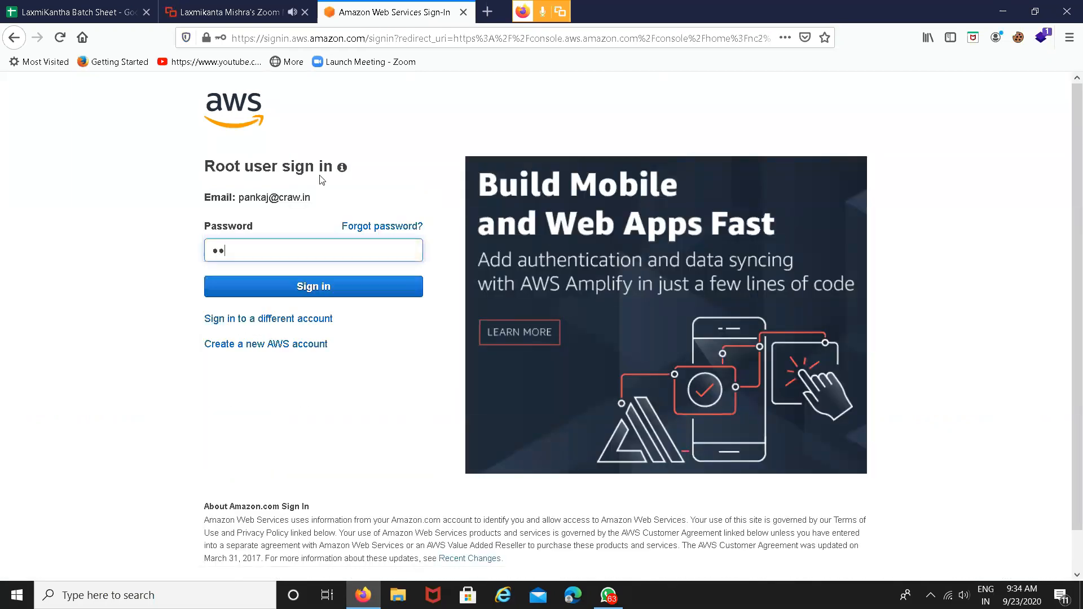
{"action": "key", "text": "Return"}
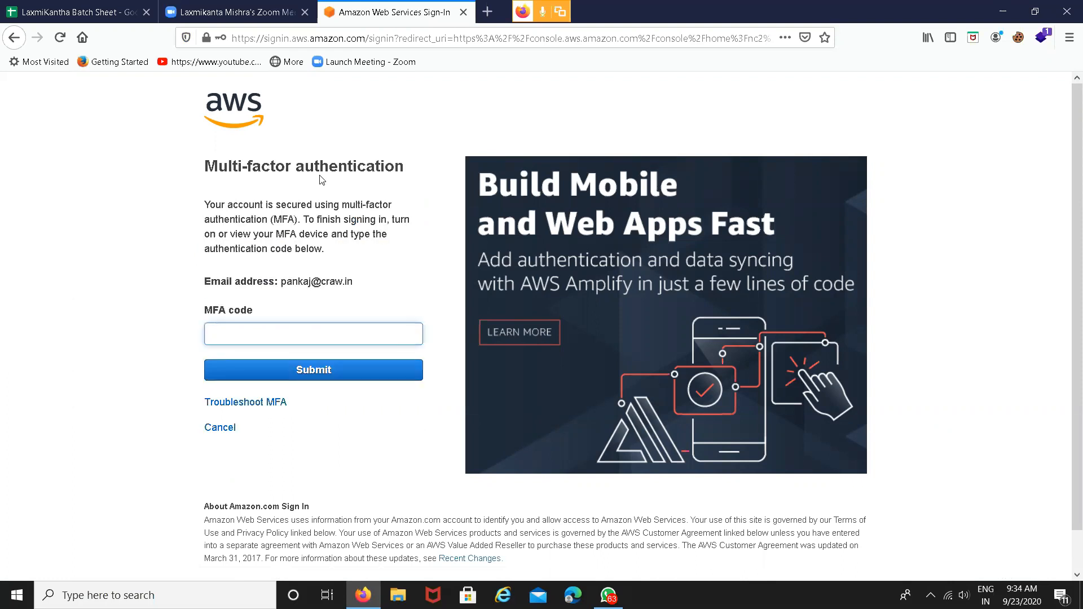
{"action": "left_click", "coordinate": [305, 376]}
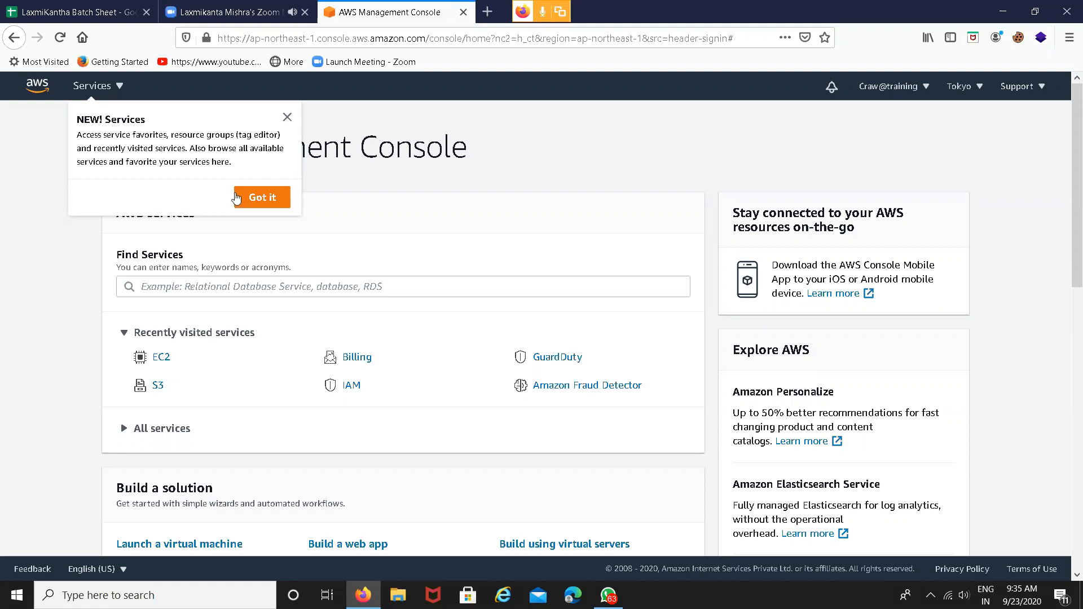
Dismiss the new-services notice and go to EC2 under Compute in the Services menu
{"action": "left_click", "coordinate": [261, 199]}
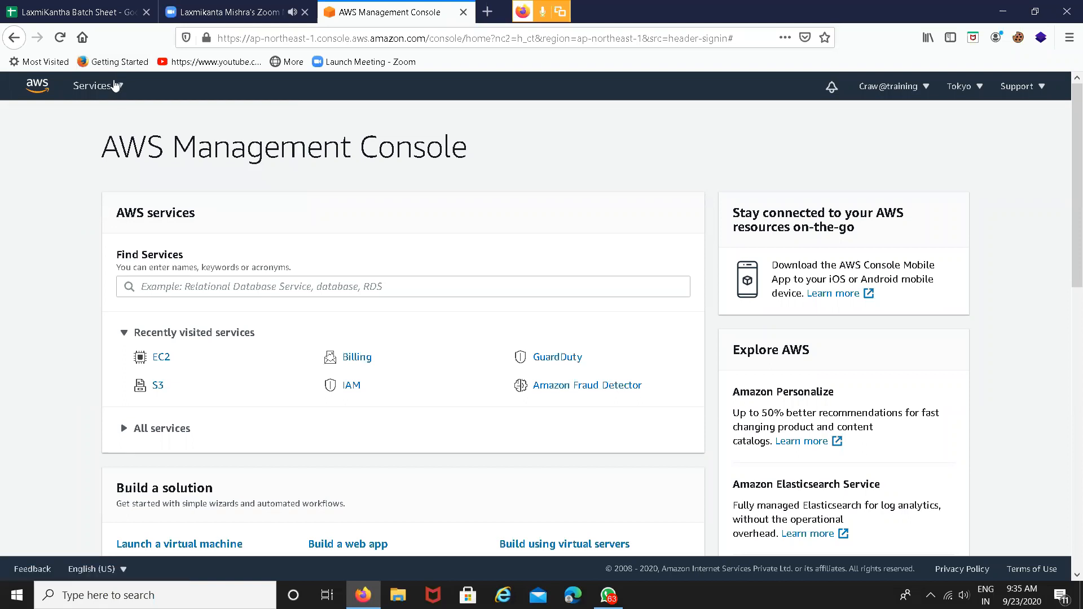
{"action": "left_click", "coordinate": [115, 85]}
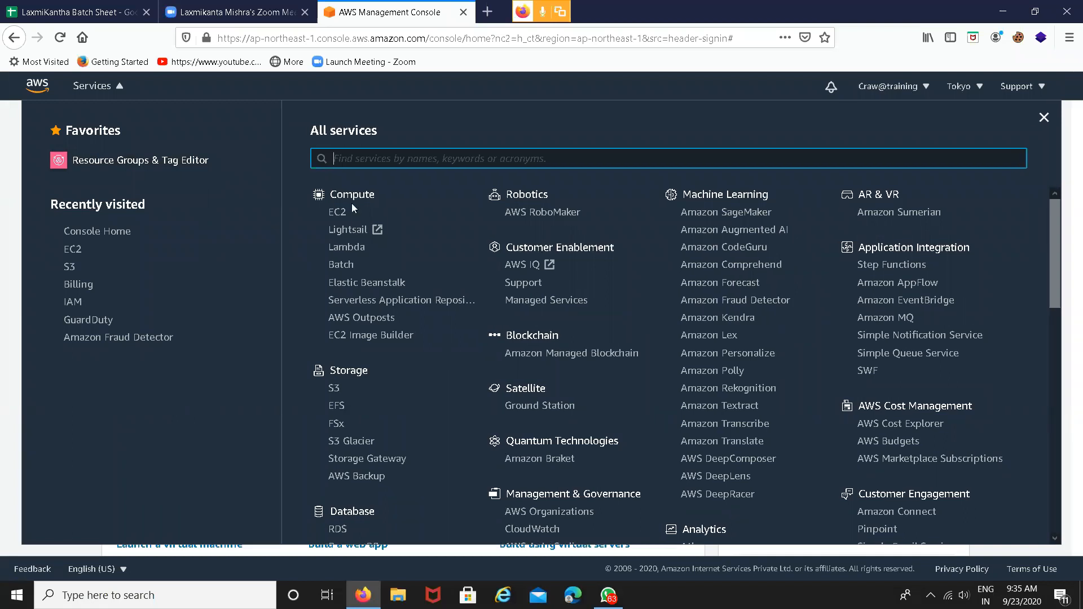
{"action": "left_click", "coordinate": [345, 216]}
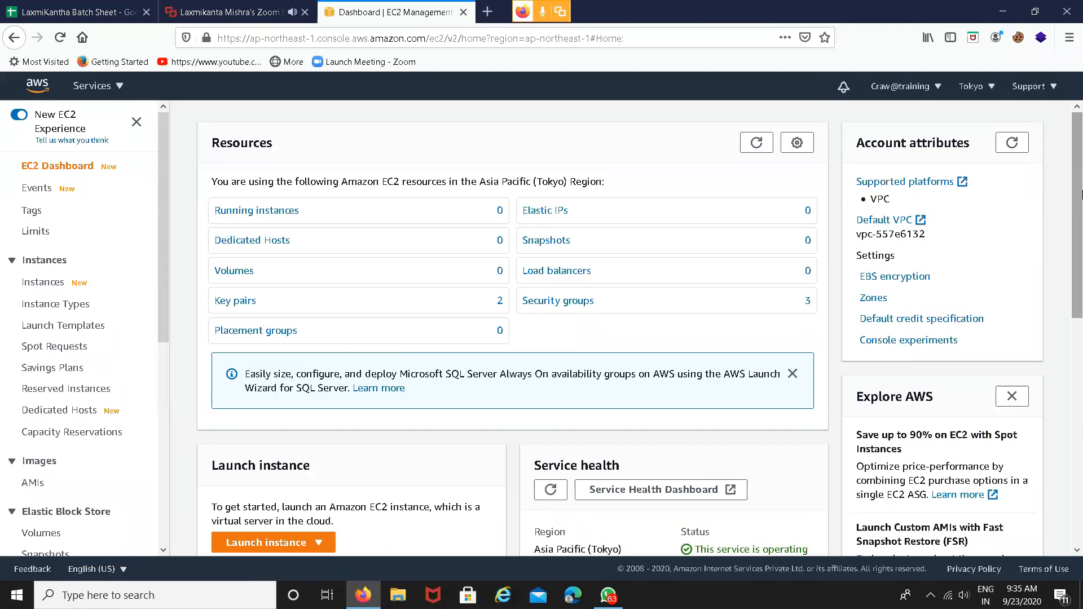
Open the EC2 Instances list and start the Launch instances wizard
{"action": "left_click_drag", "start_coordinate": [1081, 194], "coordinate": [1081, 285]}
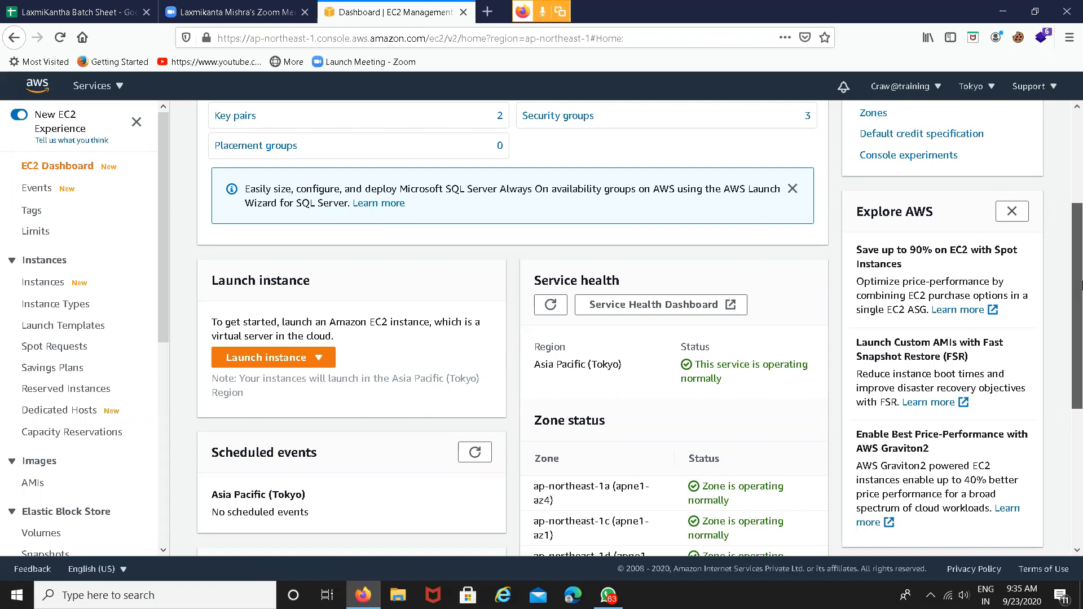
{"action": "scroll", "coordinate": [1080, 285], "scroll_direction": "down", "scroll_amount": 3}
{"action": "scroll", "coordinate": [1080, 285], "scroll_direction": "up", "scroll_amount": 8}
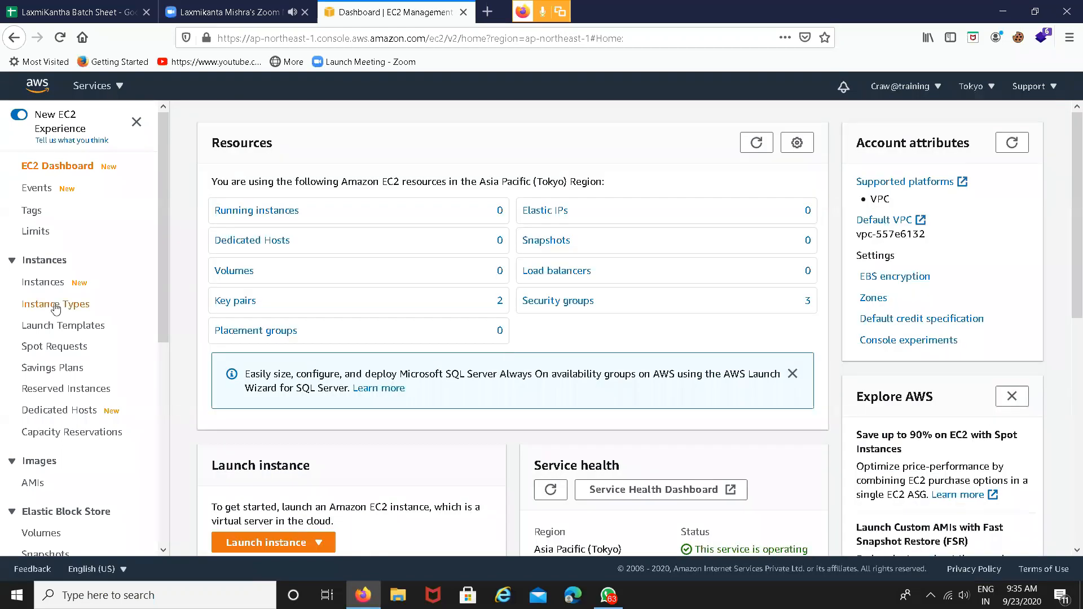
{"action": "left_click", "coordinate": [43, 282]}
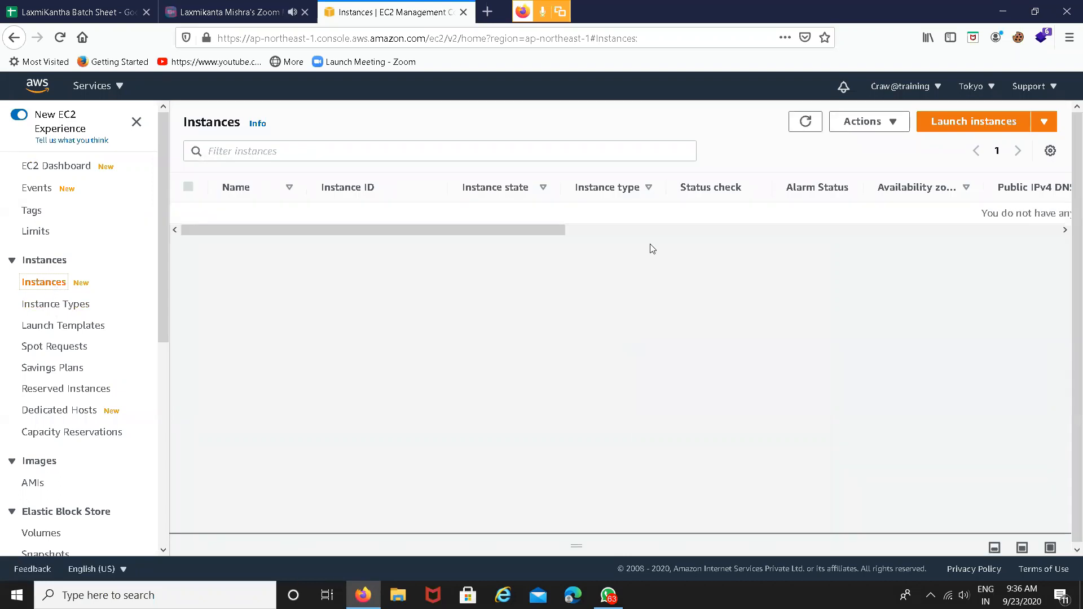
{"action": "left_click", "coordinate": [989, 124]}
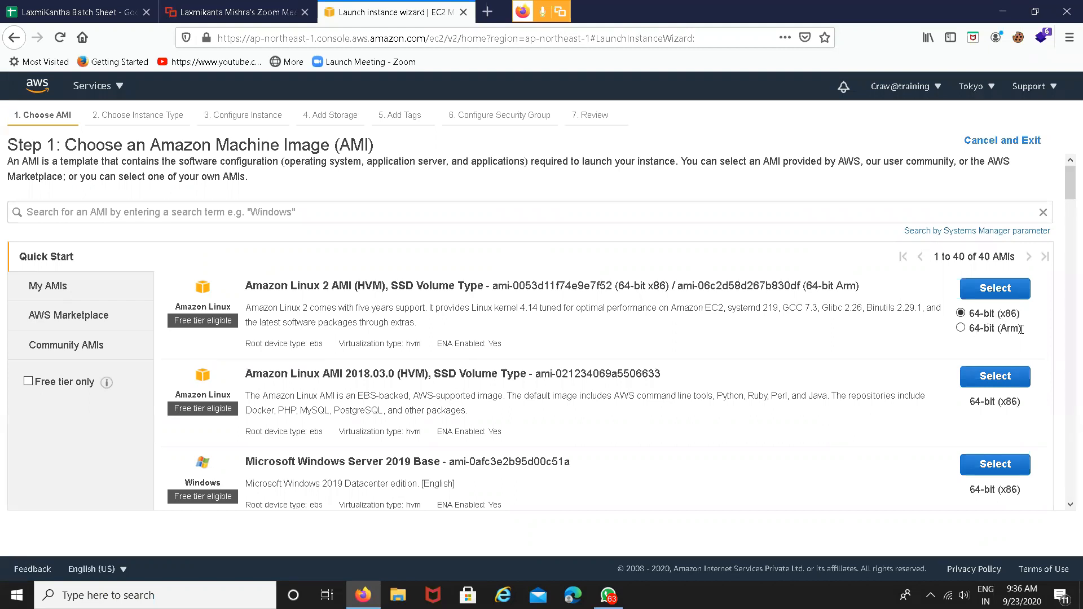
Choose the Amazon Linux 2 AMI with the t2.micro instance type
{"action": "left_click", "coordinate": [1013, 293]}
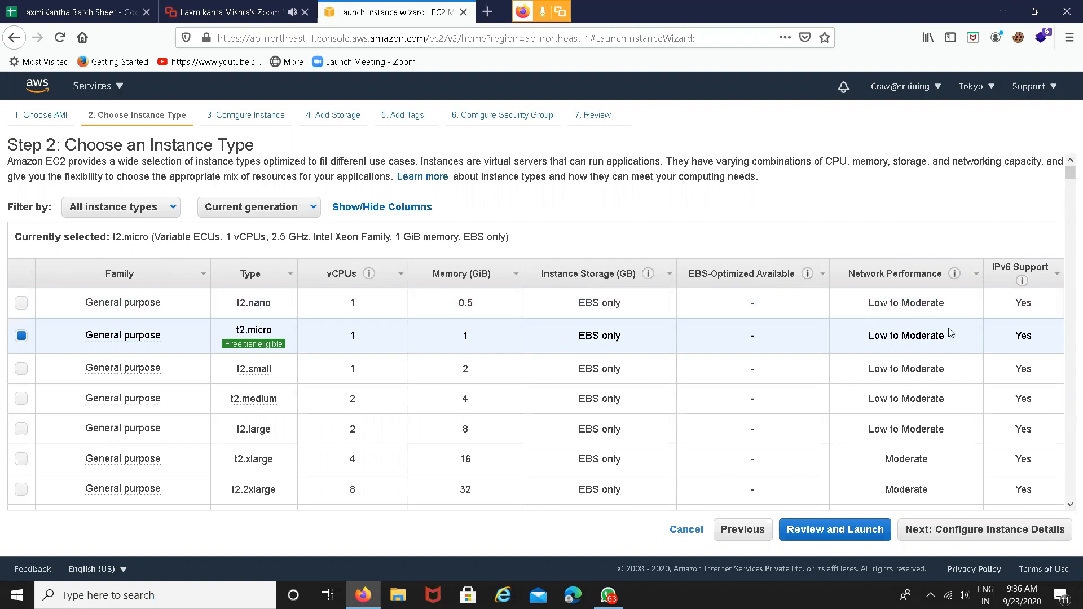
{"action": "left_click", "coordinate": [965, 540]}
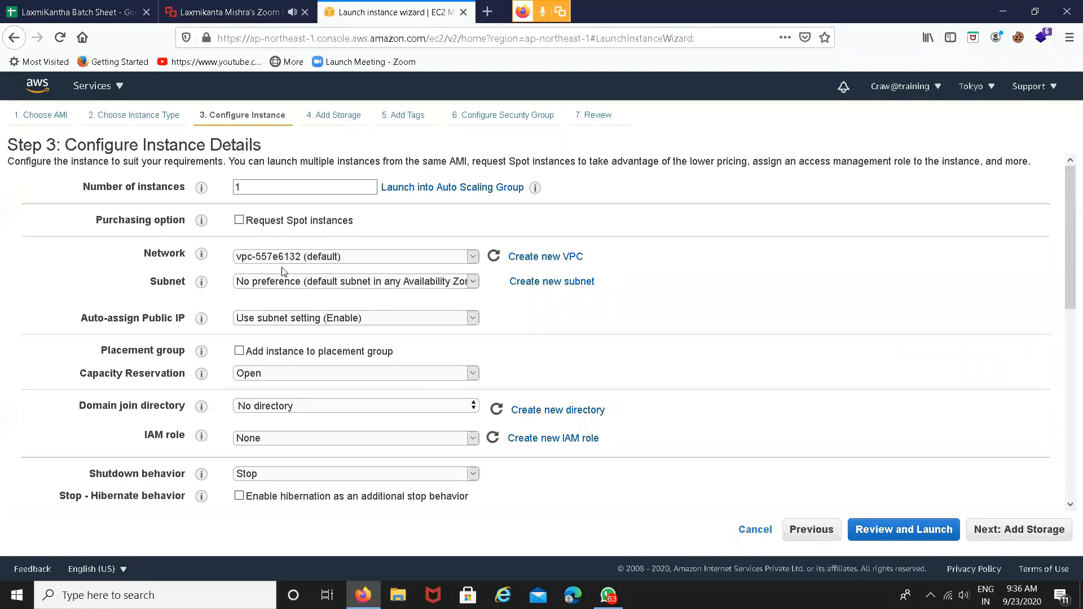
Request spot instances, revealing $0.0046–$0.0048 prices across the Tokyo availability zones
{"action": "double_click", "coordinate": [273, 187]}
{"action": "left_click", "coordinate": [240, 221]}
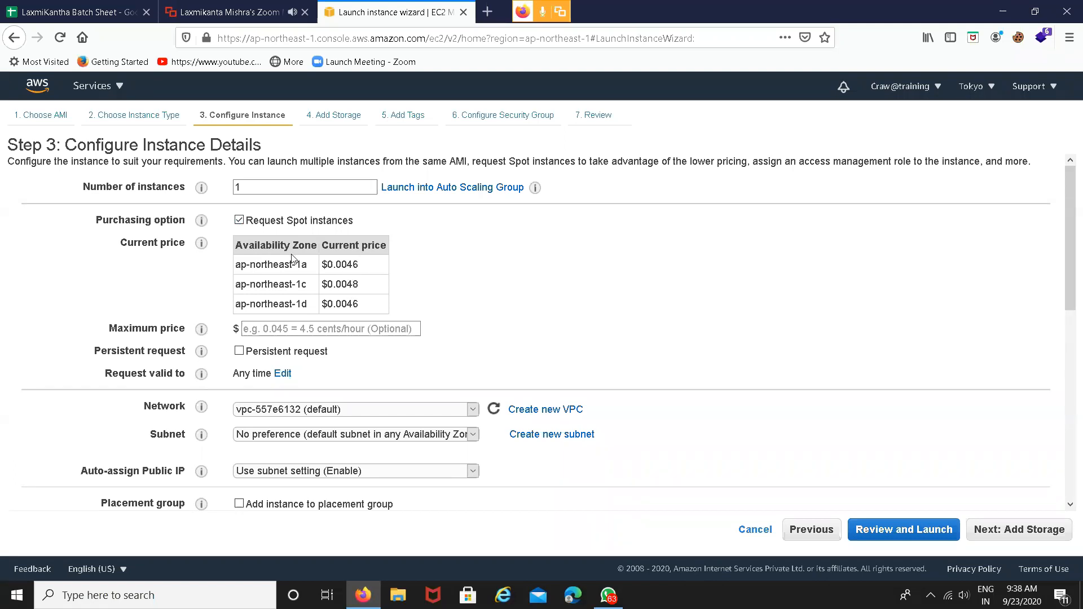
Cancel the spot request, enable termination protection, and proceed to Add Storage
{"action": "left_click", "coordinate": [240, 222]}
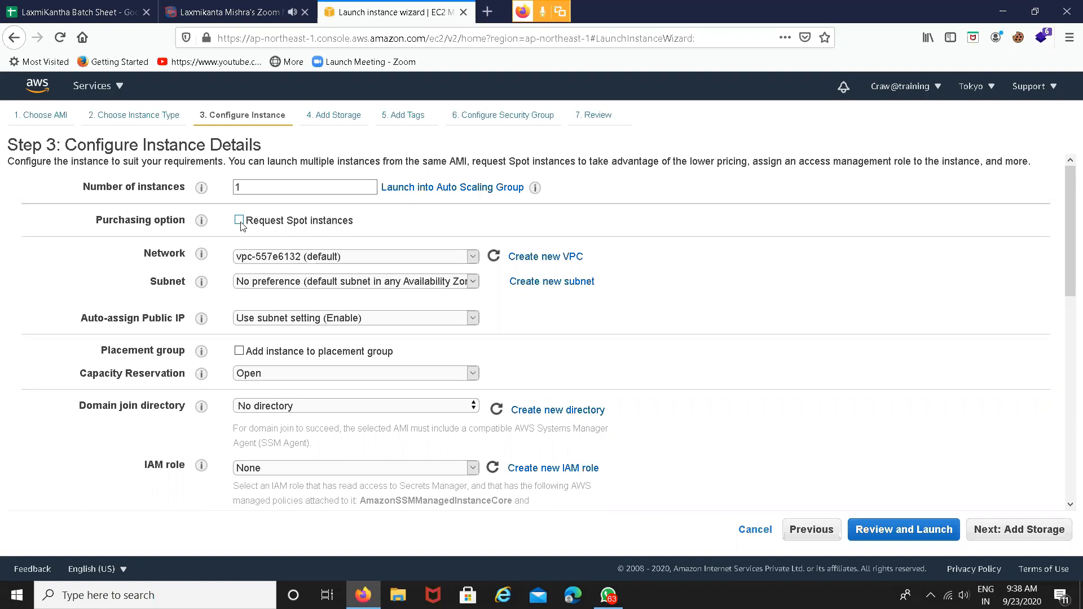
{"action": "scroll", "coordinate": [241, 226], "scroll_direction": "down", "scroll_amount": 3}
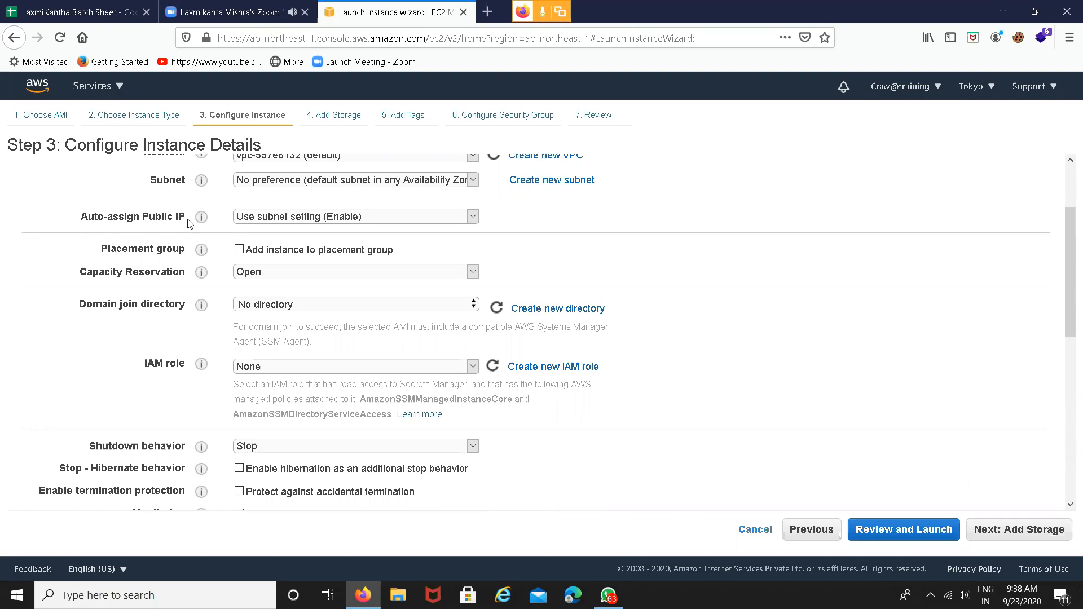
{"action": "scroll", "coordinate": [188, 224], "scroll_direction": "down", "scroll_amount": 5}
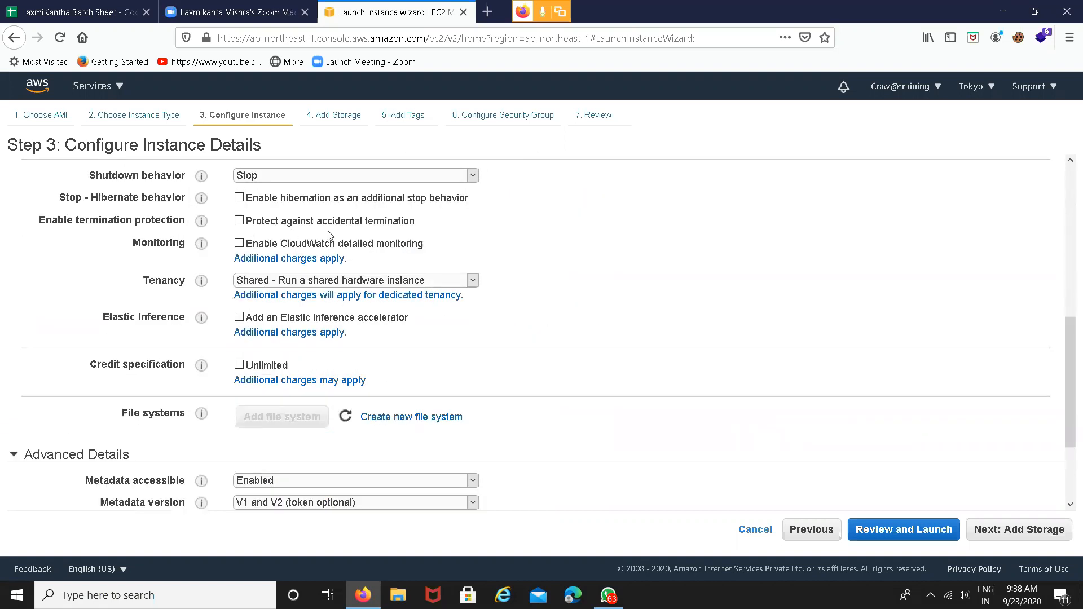
{"action": "left_click", "coordinate": [240, 221]}
{"action": "left_click", "coordinate": [1035, 531]}
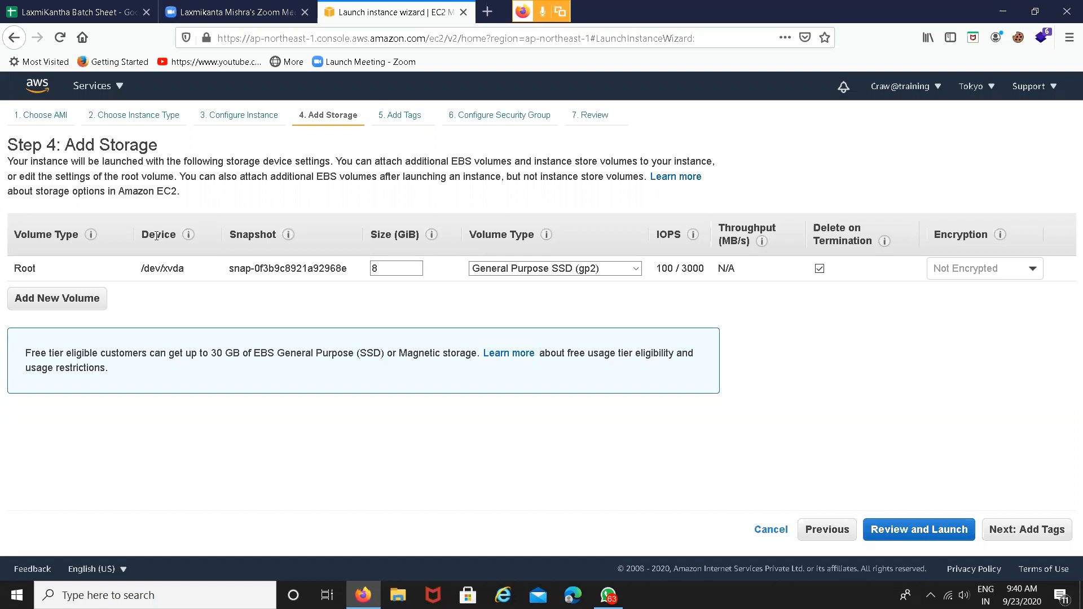
Resize the root volume from 8 to 30 GiB, keeping General Purpose SSD (gp2)
{"action": "left_click", "coordinate": [394, 269]}
{"action": "double_click", "coordinate": [394, 267]}
{"action": "left_click", "coordinate": [213, 353]}
{"action": "double_click", "coordinate": [213, 352]}
{"action": "double_click", "coordinate": [389, 266]}
{"action": "type", "text": "30"}
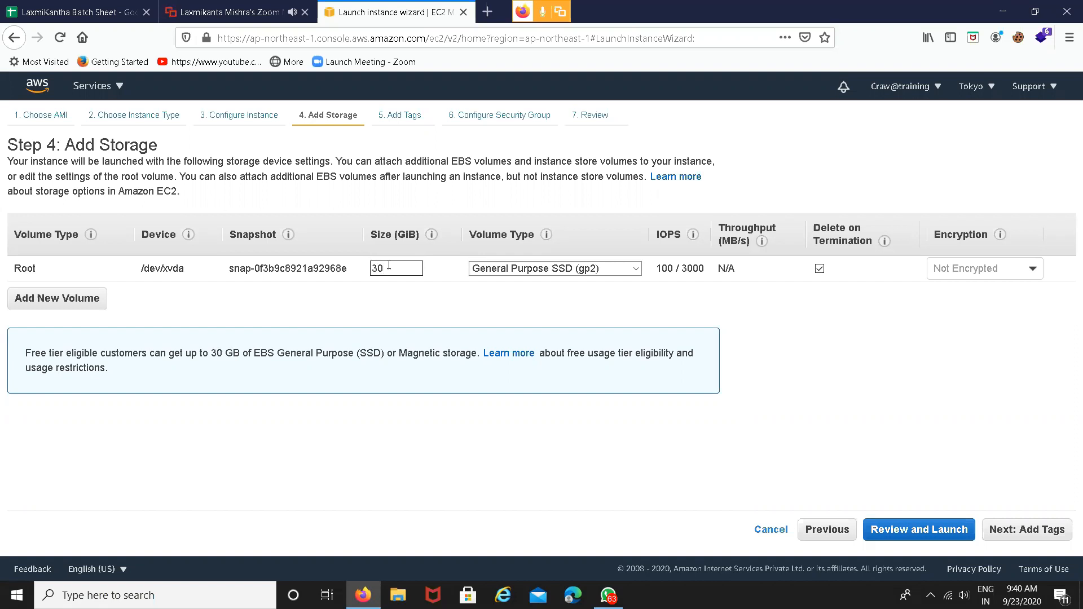
{"action": "left_click", "coordinate": [555, 275]}
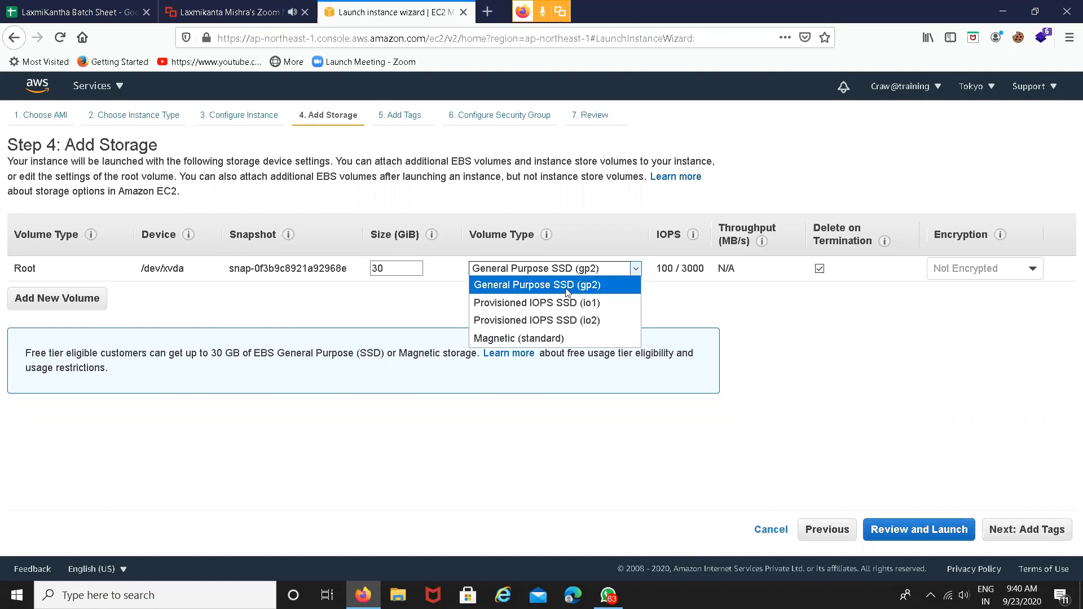
{"action": "left_click", "coordinate": [598, 272]}
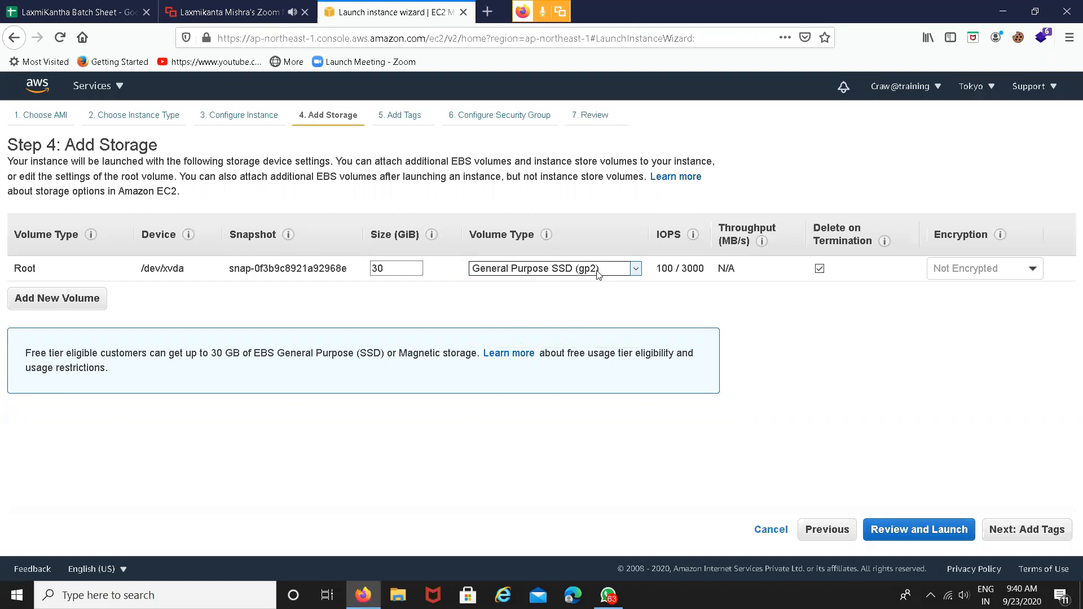
{"action": "left_click", "coordinate": [91, 303]}
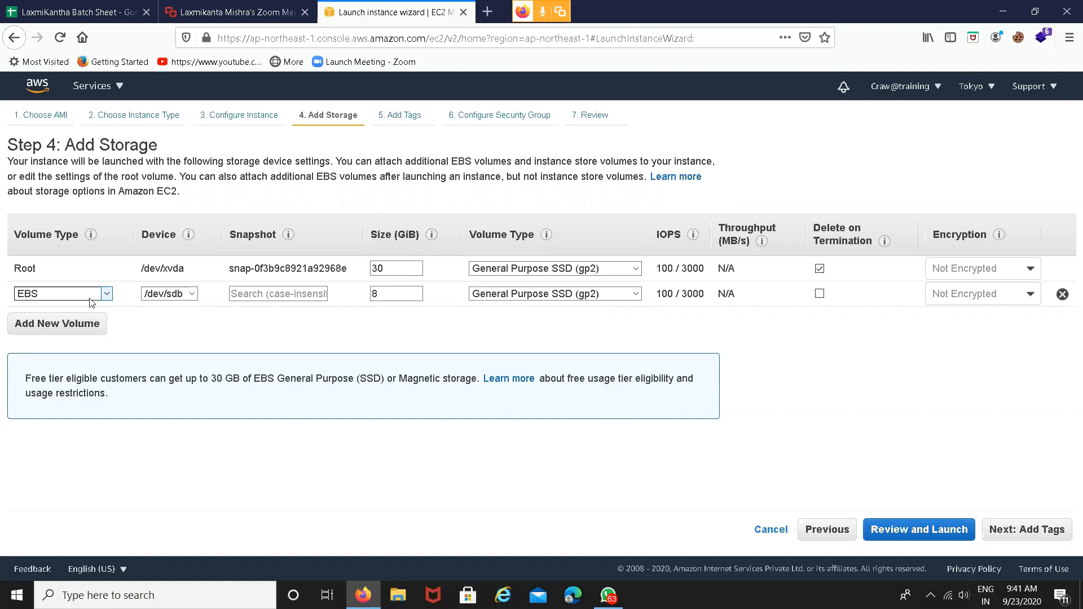
{"action": "left_click", "coordinate": [95, 293]}
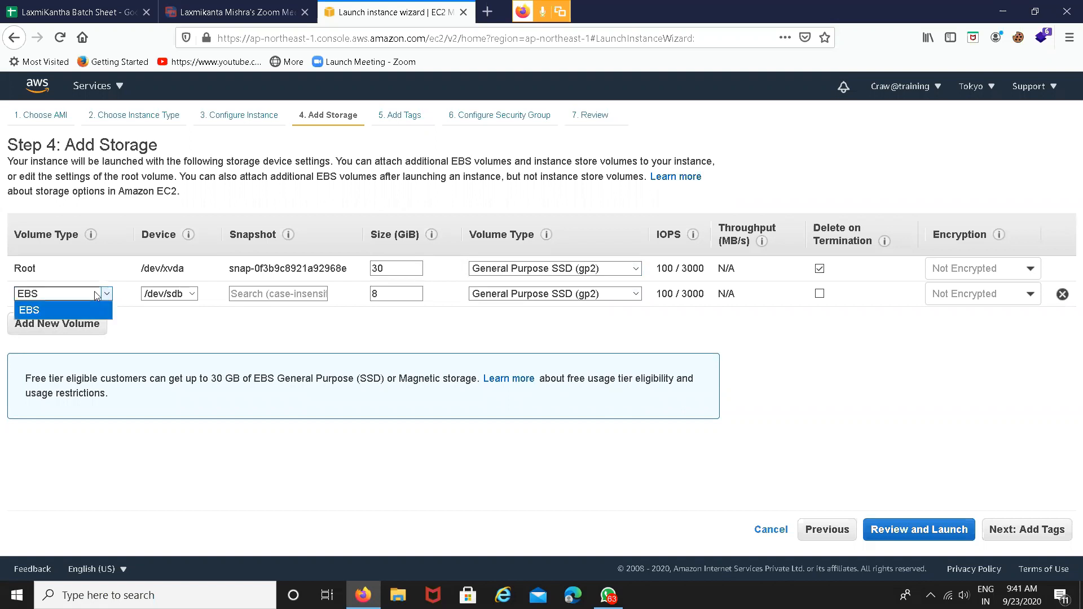
{"action": "left_click", "coordinate": [95, 293]}
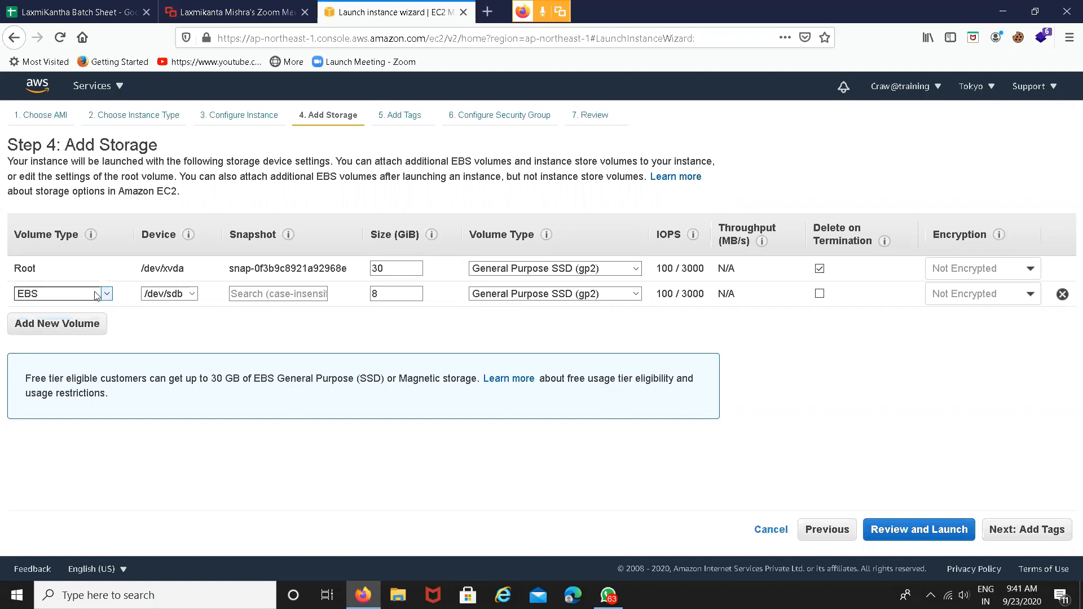
{"action": "left_click", "coordinate": [192, 294]}
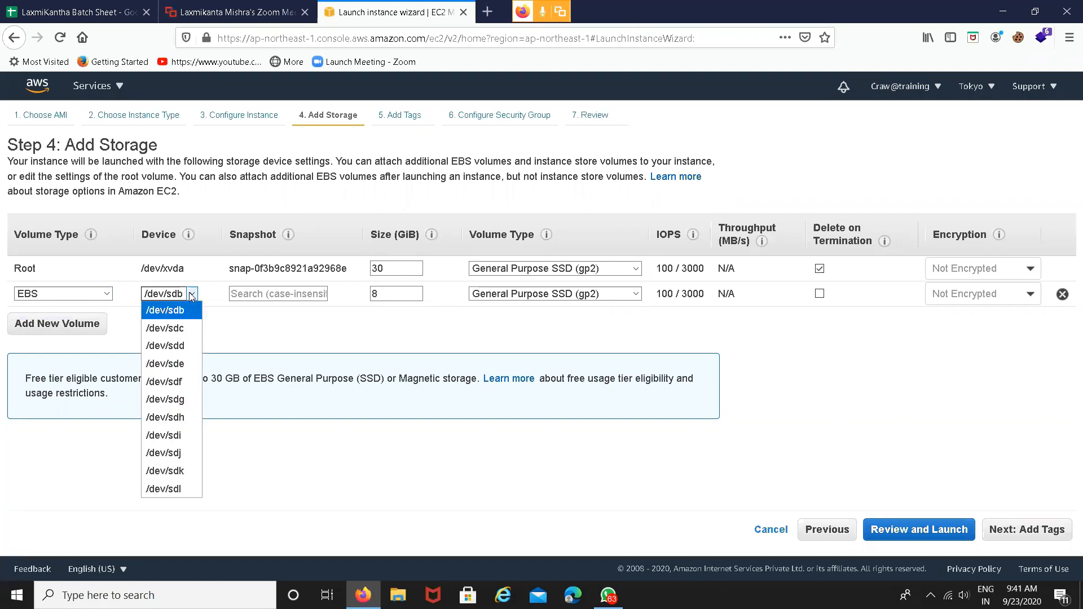
{"action": "left_click", "coordinate": [192, 294]}
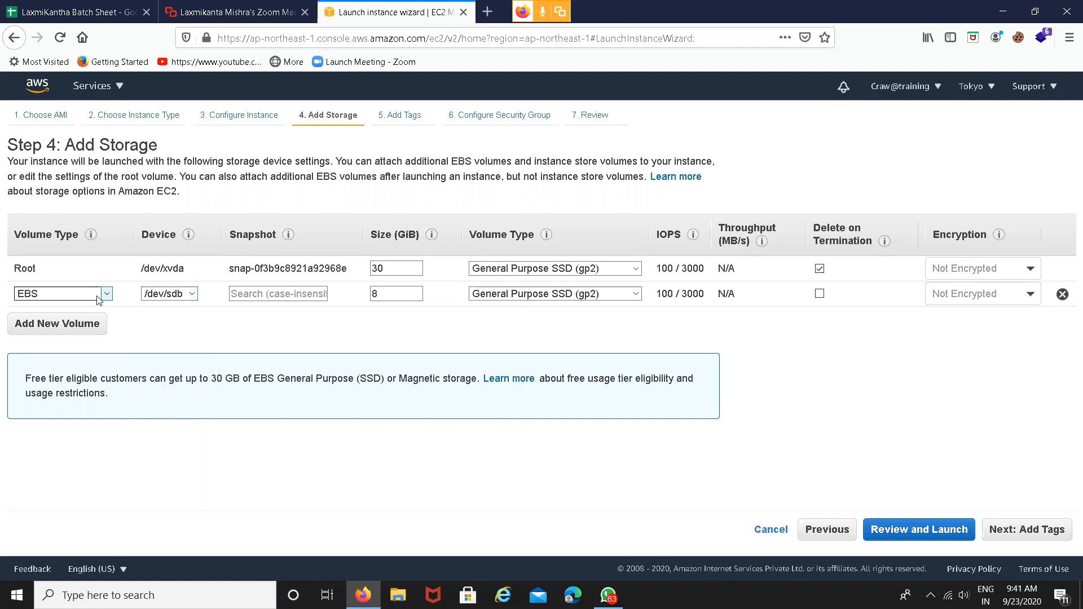
{"action": "left_click", "coordinate": [1062, 294]}
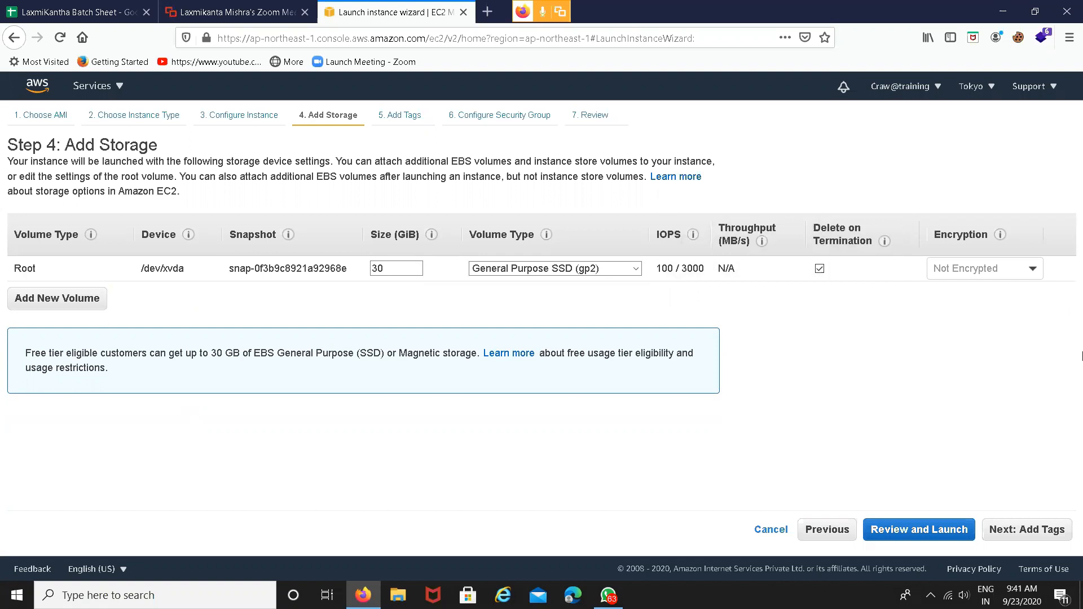
Add a tag with key 'name' and the Linux instance's name as its value
{"action": "left_click", "coordinate": [1047, 532]}
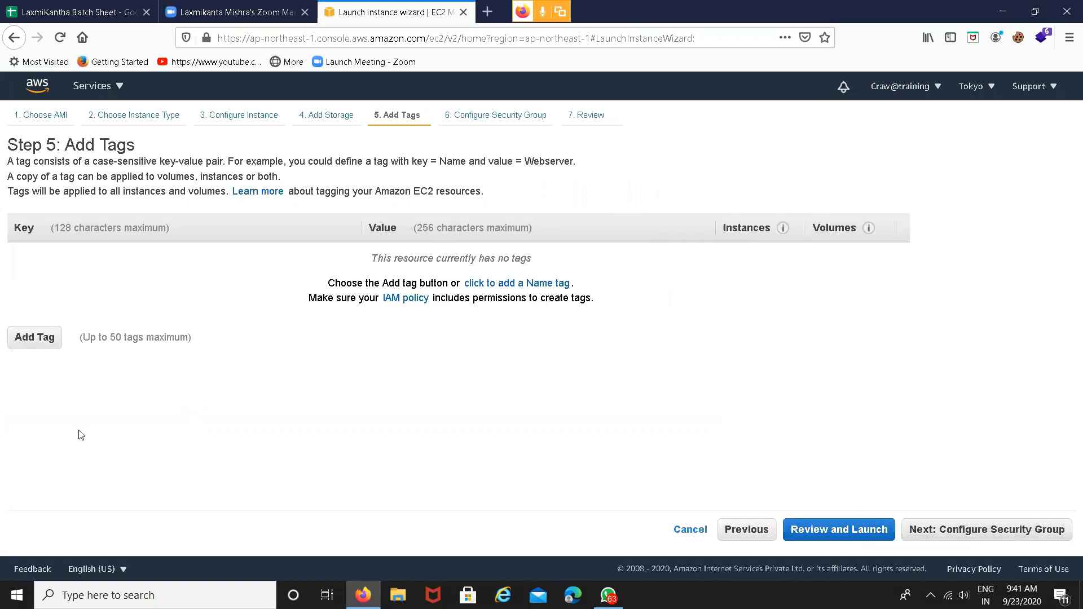
{"action": "left_click", "coordinate": [56, 353]}
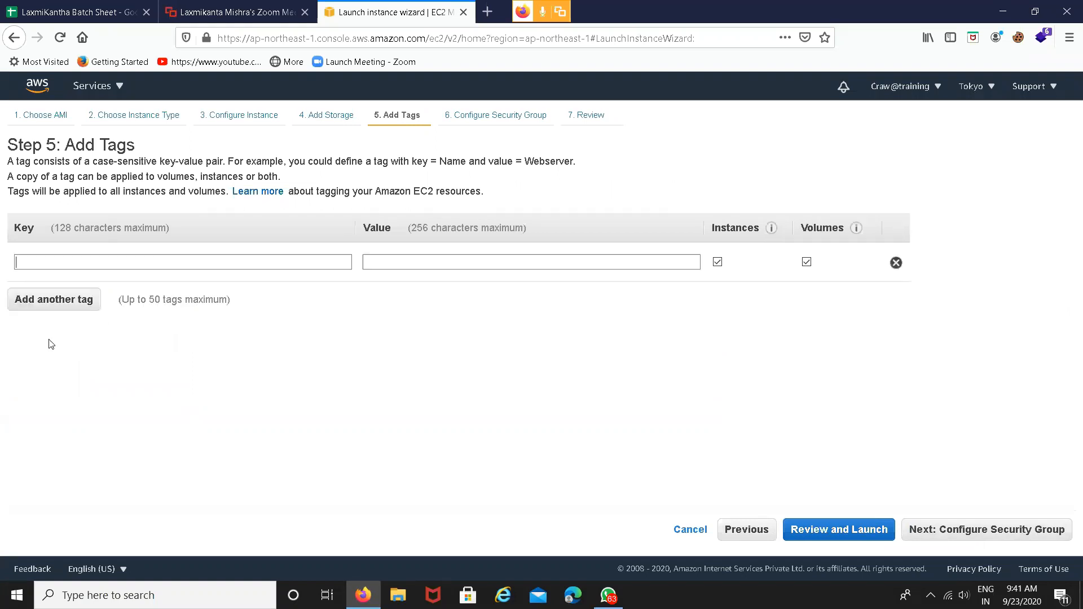
{"action": "left_click", "coordinate": [97, 261]}
{"action": "type", "text": "nam"}
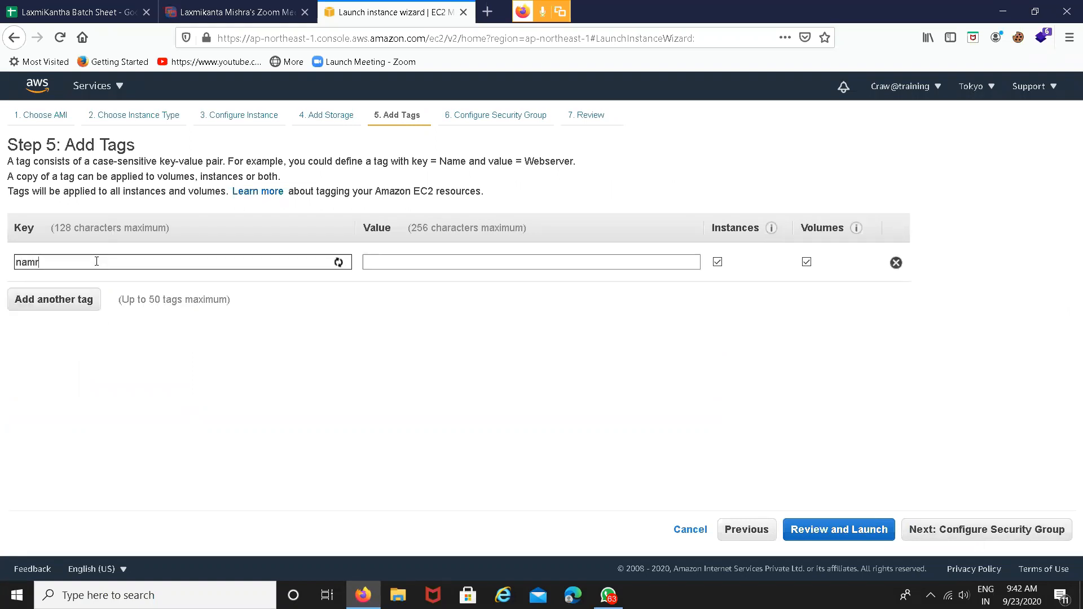
{"action": "type", "text": "e"}
{"action": "key", "text": "Tab"}
{"action": "type", "text": "puneet_linux"}
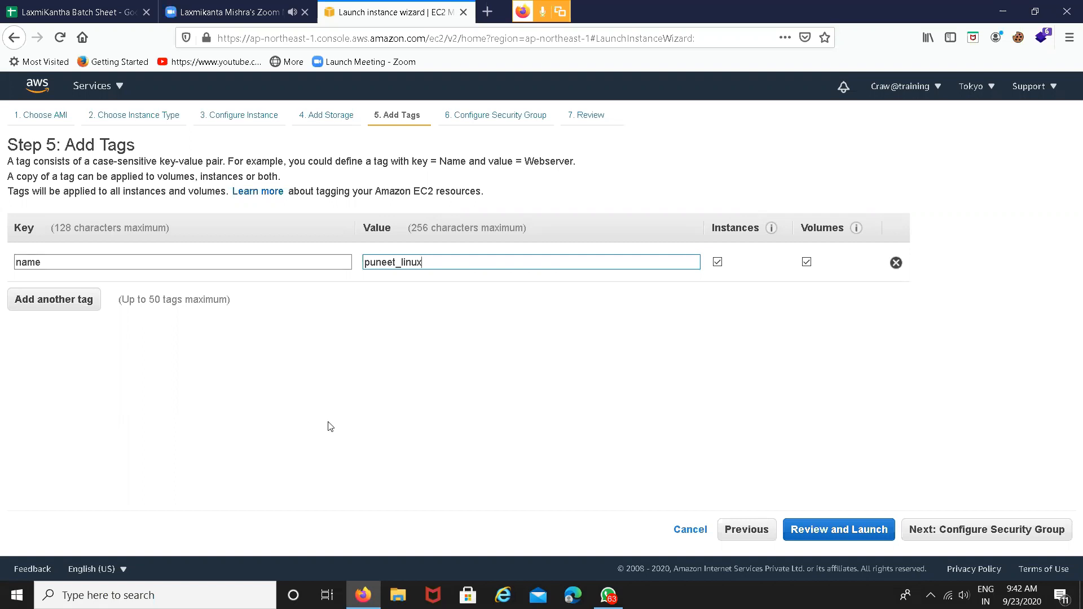
Review the port 22 SSH rule and its 0.0.0.0/0 warning, then add a second inbound rule
{"action": "left_click", "coordinate": [1010, 541]}
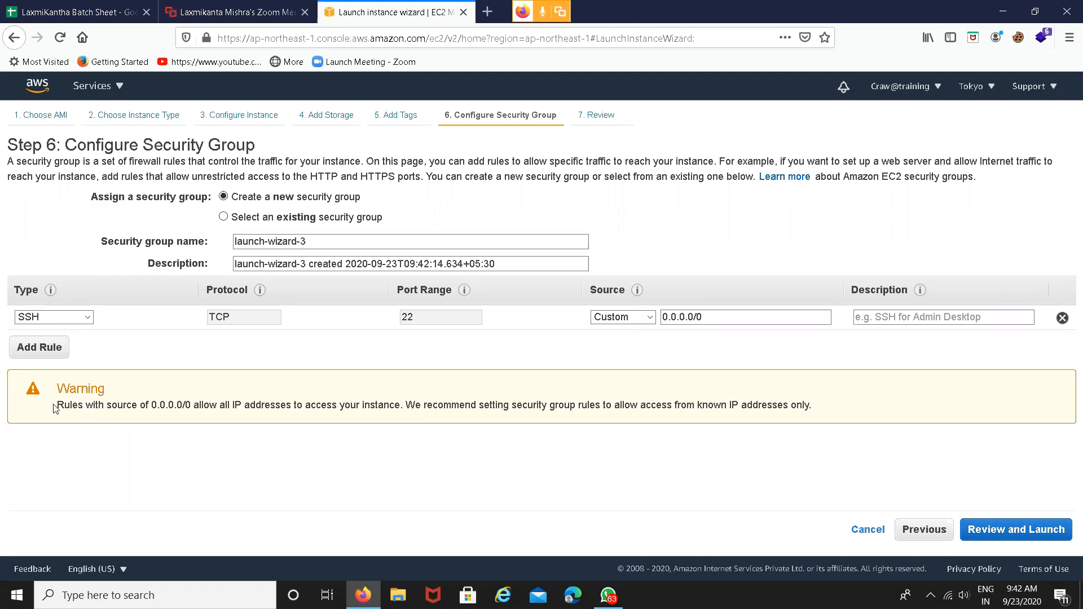
{"action": "left_click_drag", "start_coordinate": [55, 409], "coordinate": [189, 408]}
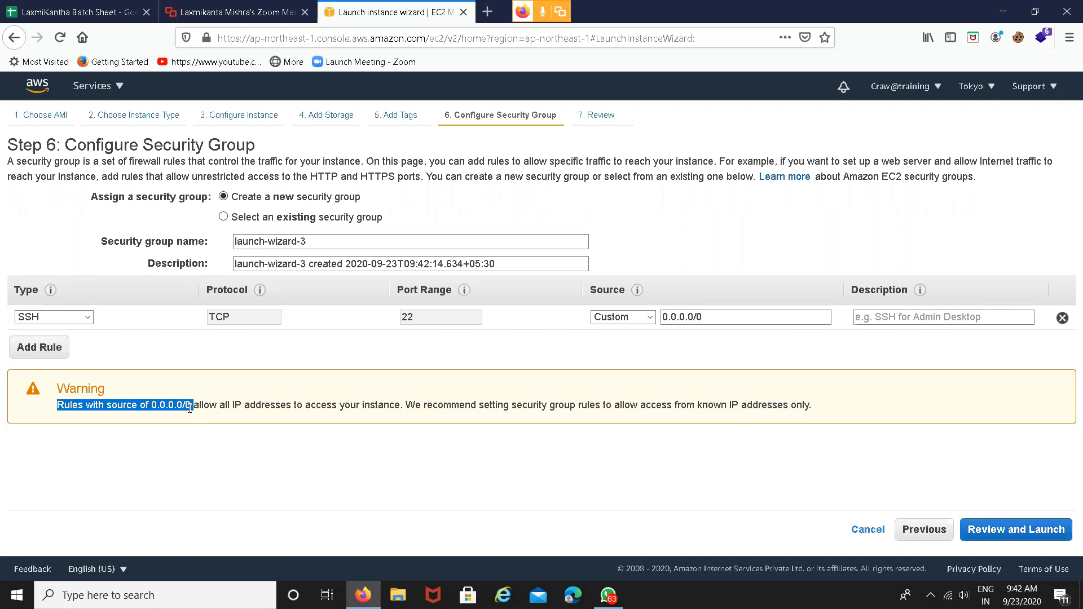
{"action": "left_click", "coordinate": [190, 407]}
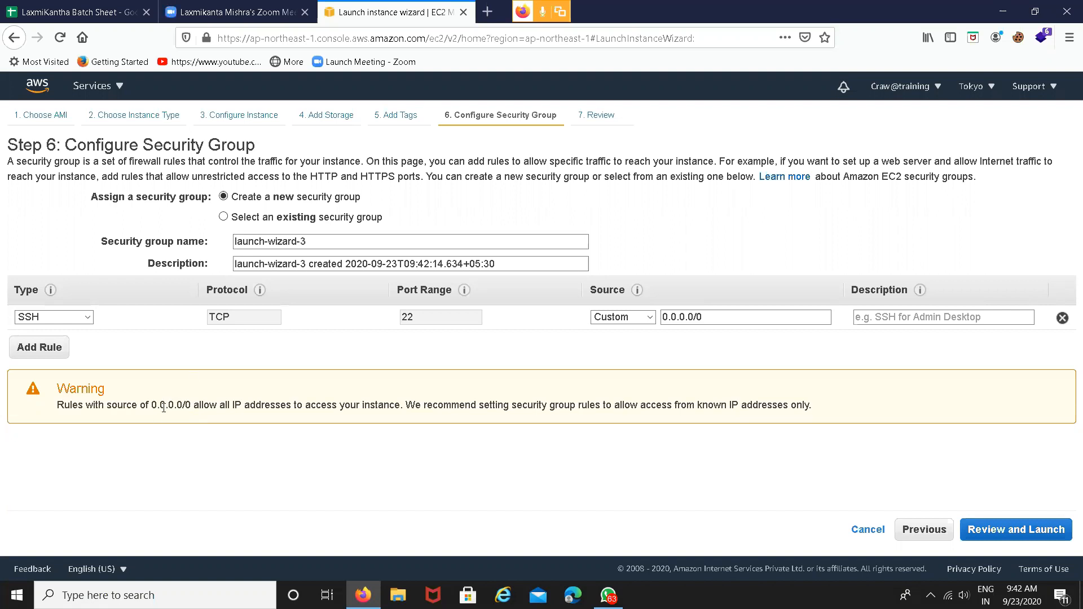
{"action": "left_click_drag", "start_coordinate": [153, 408], "coordinate": [182, 407]}
{"action": "left_click_drag", "start_coordinate": [199, 405], "coordinate": [411, 410]}
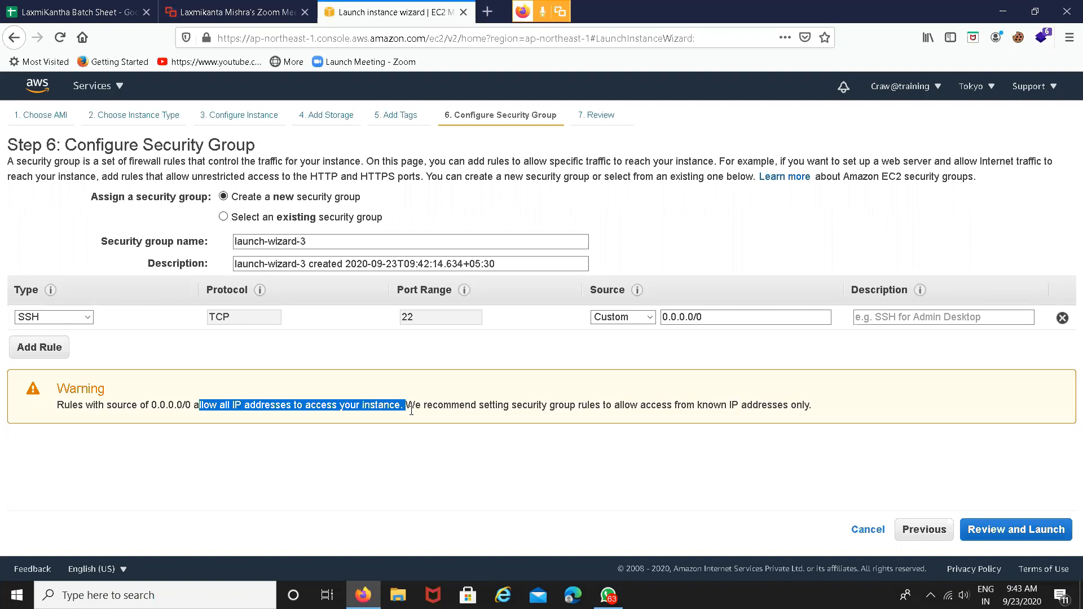
{"action": "left_click", "coordinate": [54, 349]}
Add an HTTP (port 80) inbound rule and check the SSH and HTTP source addresses
{"action": "left_click", "coordinate": [88, 341]}
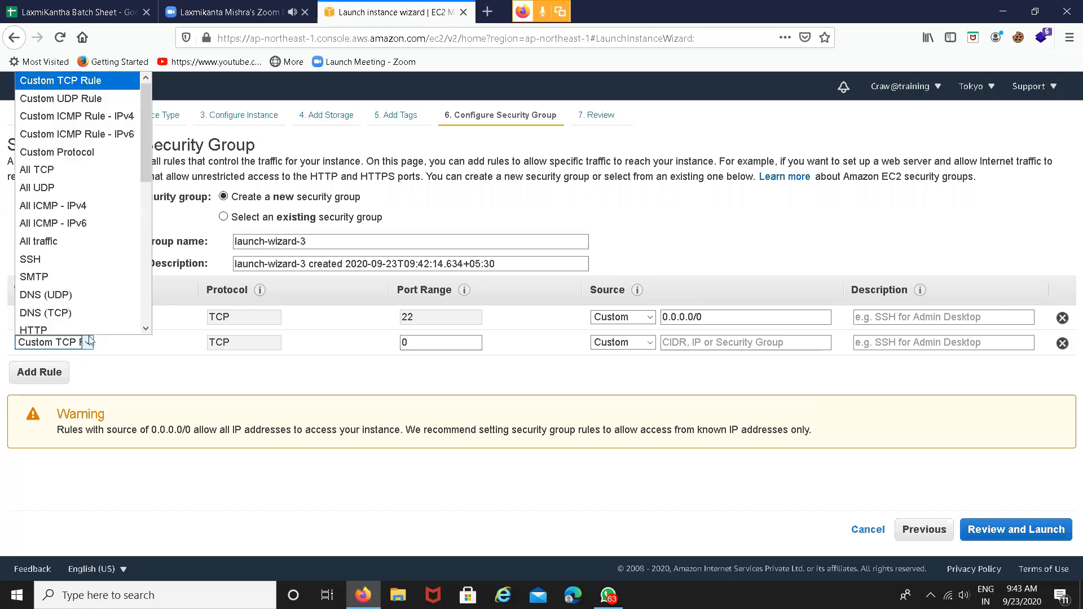
{"action": "left_click", "coordinate": [77, 327]}
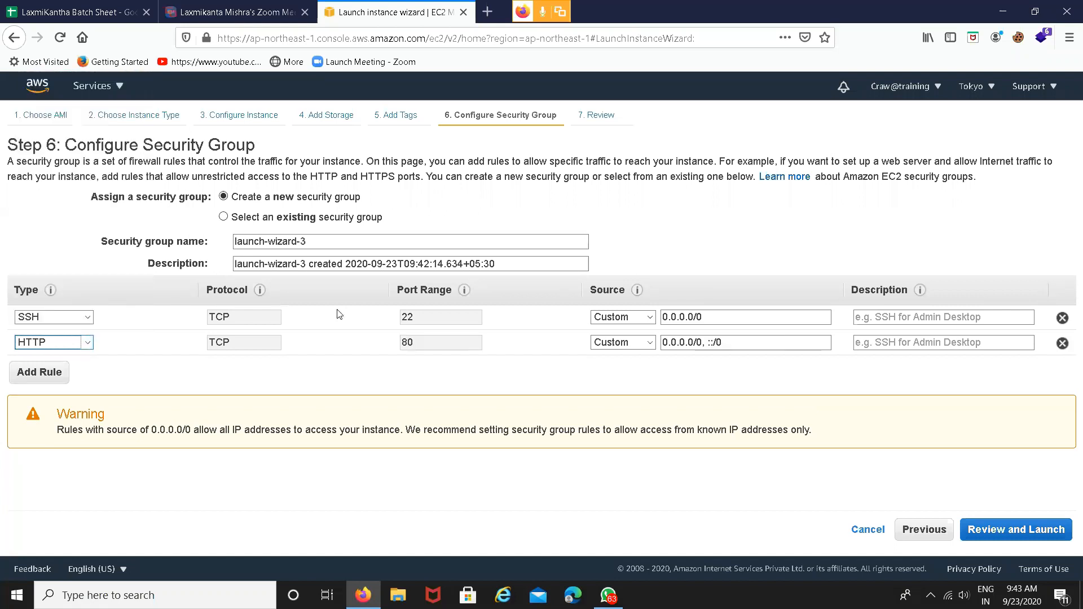
{"action": "left_click", "coordinate": [728, 316]}
{"action": "left_click_drag", "start_coordinate": [715, 316], "coordinate": [668, 317]}
{"action": "left_click_drag", "start_coordinate": [731, 341], "coordinate": [710, 342]}
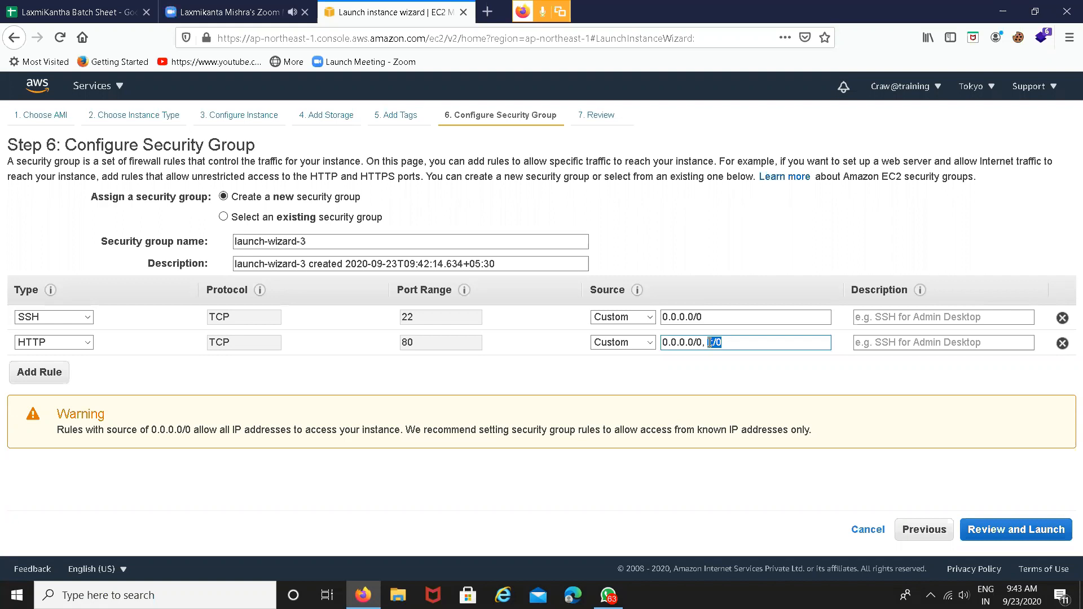
Add a third rule for HTTPS port 443, then continue to the launch review
{"action": "left_click", "coordinate": [30, 373]}
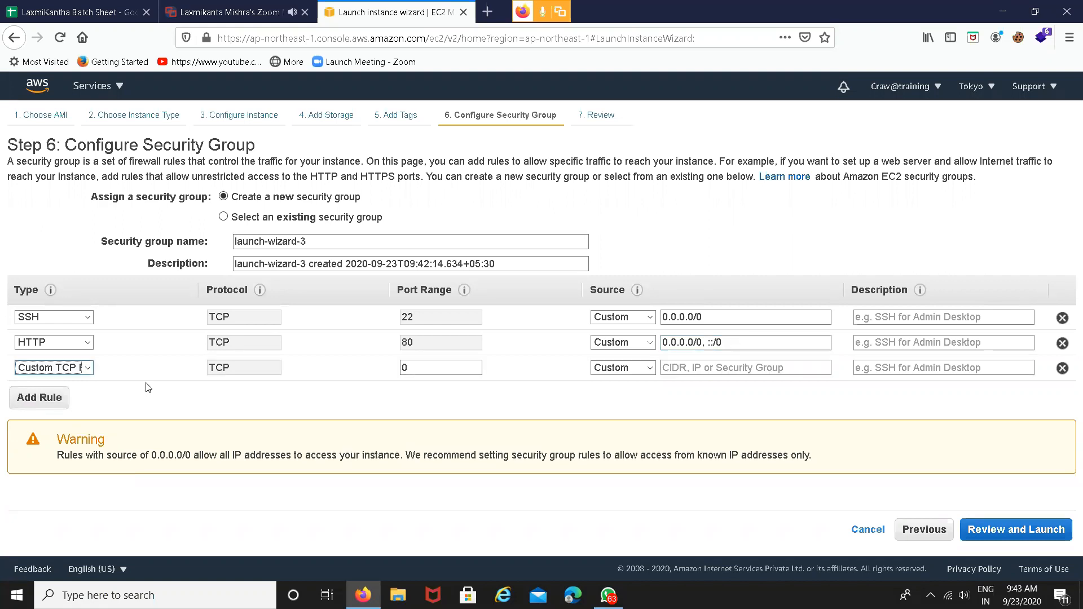
{"action": "key", "text": "h"}
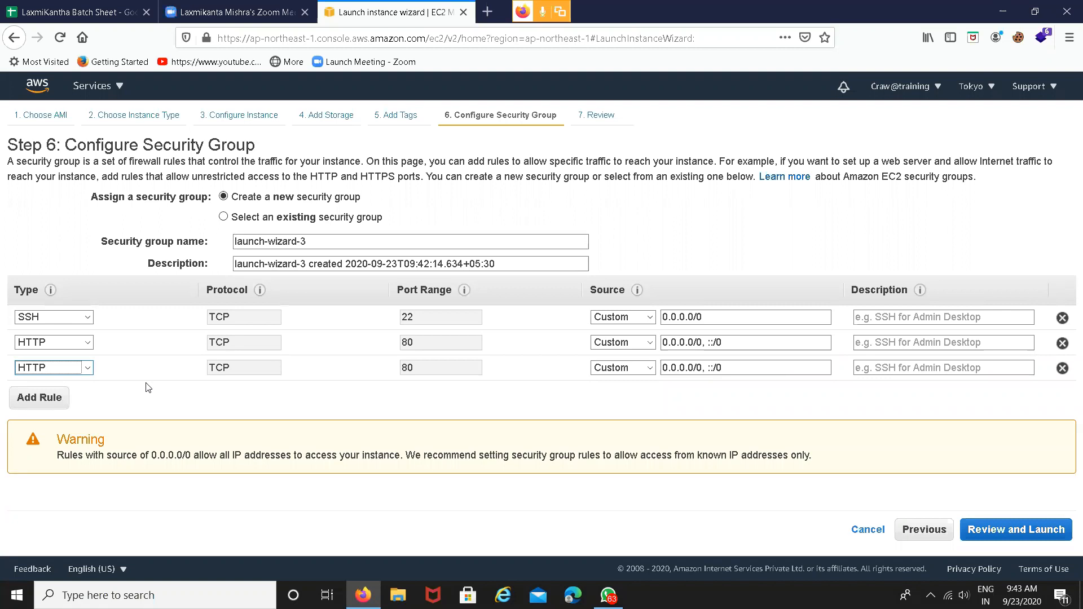
{"action": "key", "text": "h"}
{"action": "left_click", "coordinate": [996, 534]}
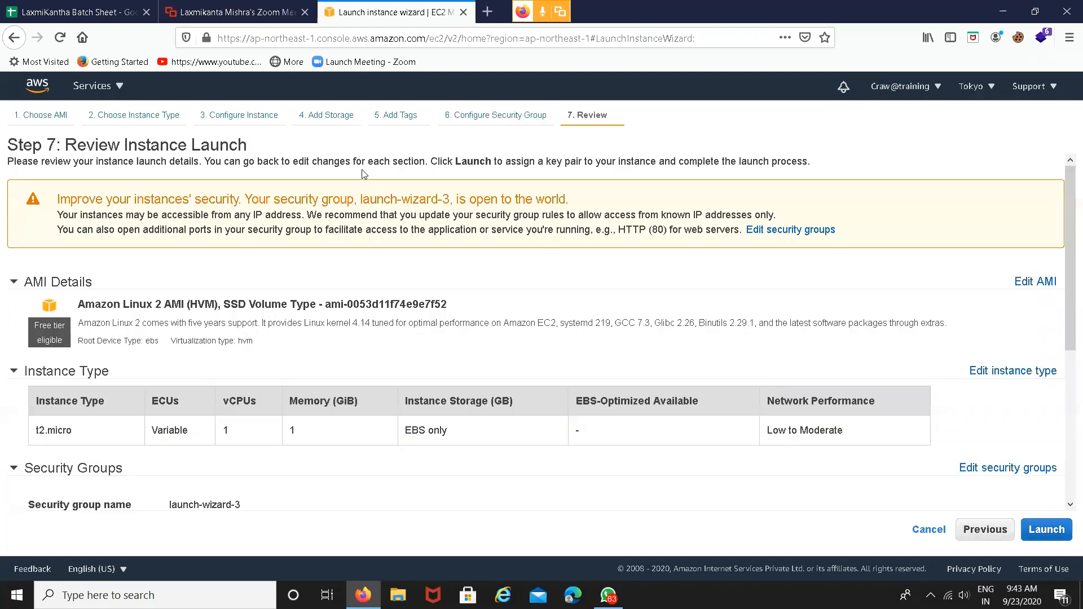
Look over the Security Groups summary on the review page, then launch to bring up the key pair choice
{"action": "left_click_drag", "start_coordinate": [1074, 212], "coordinate": [1080, 379]}
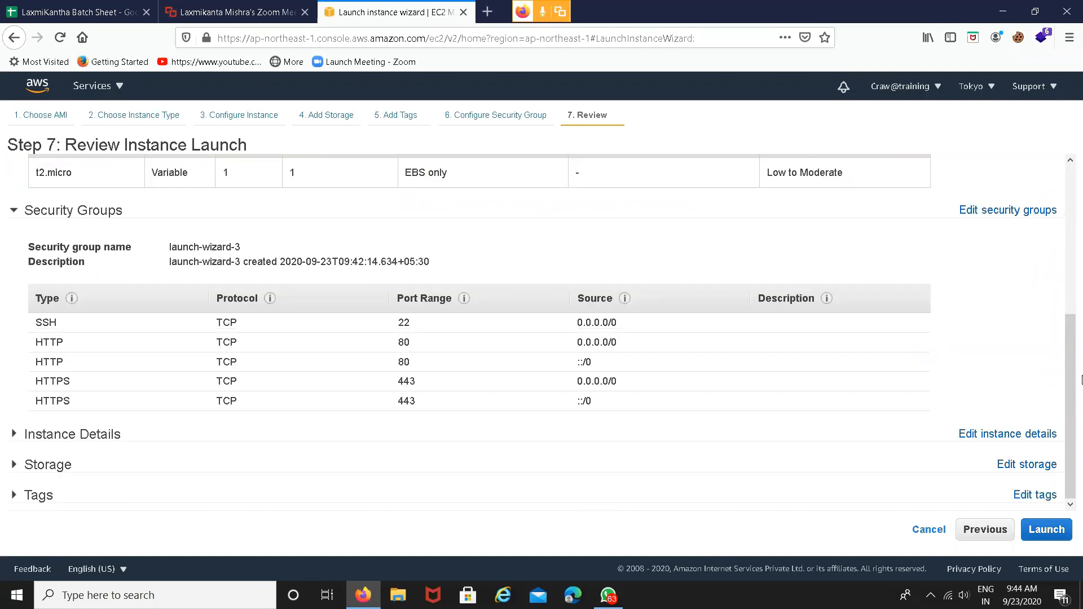
{"action": "left_click", "coordinate": [1047, 533]}
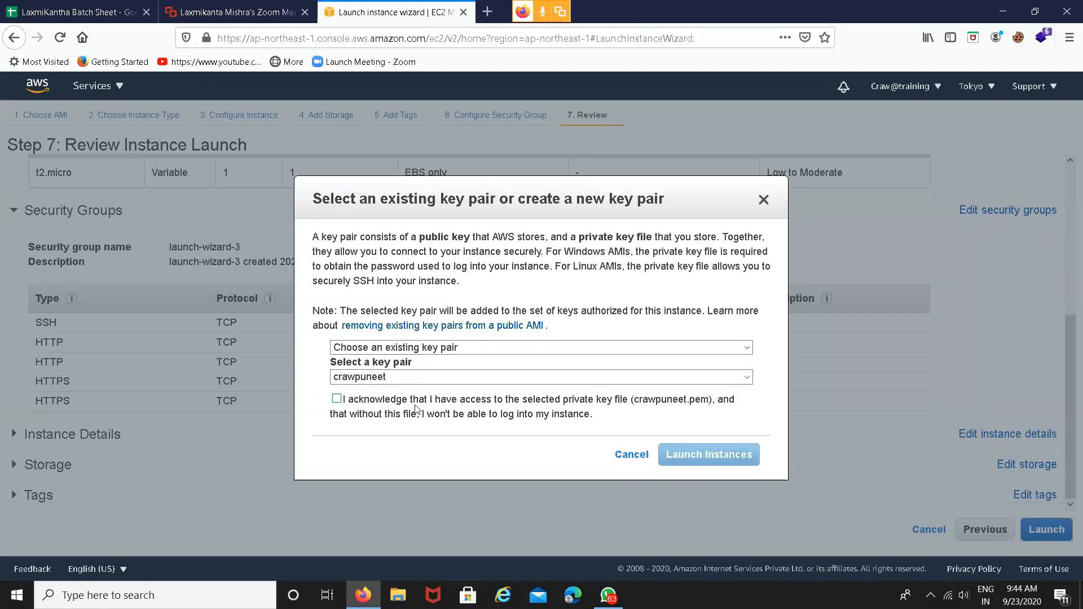
Expand the key pair dropdown in the launch dialog to see the available options
{"action": "left_click", "coordinate": [416, 348]}
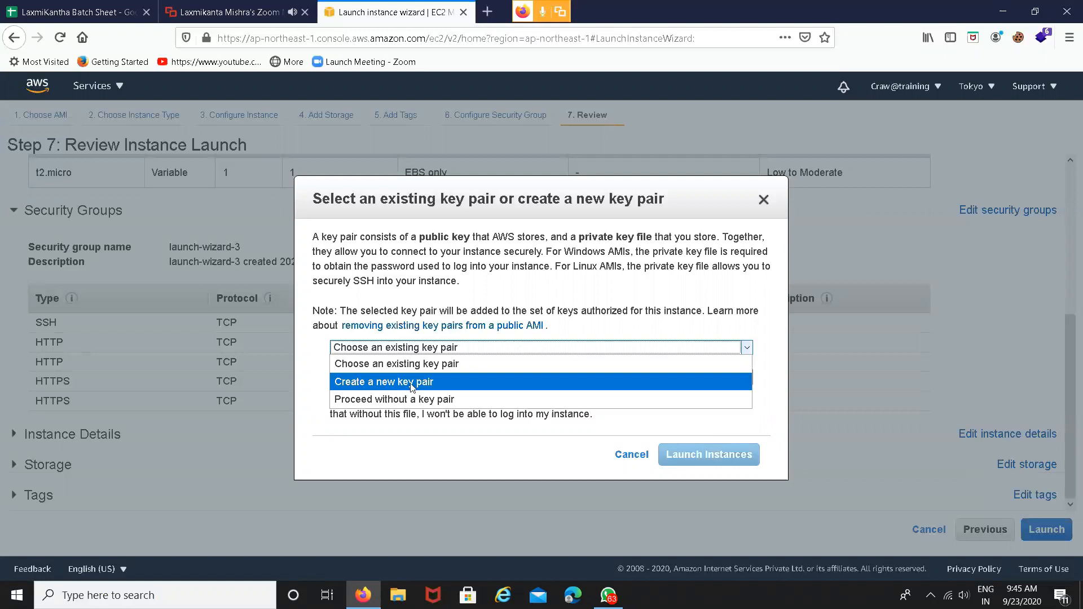
Create a new key pair named after the user plus 'linux', download its .pem, and open it in Notepad
{"action": "left_click", "coordinate": [412, 383]}
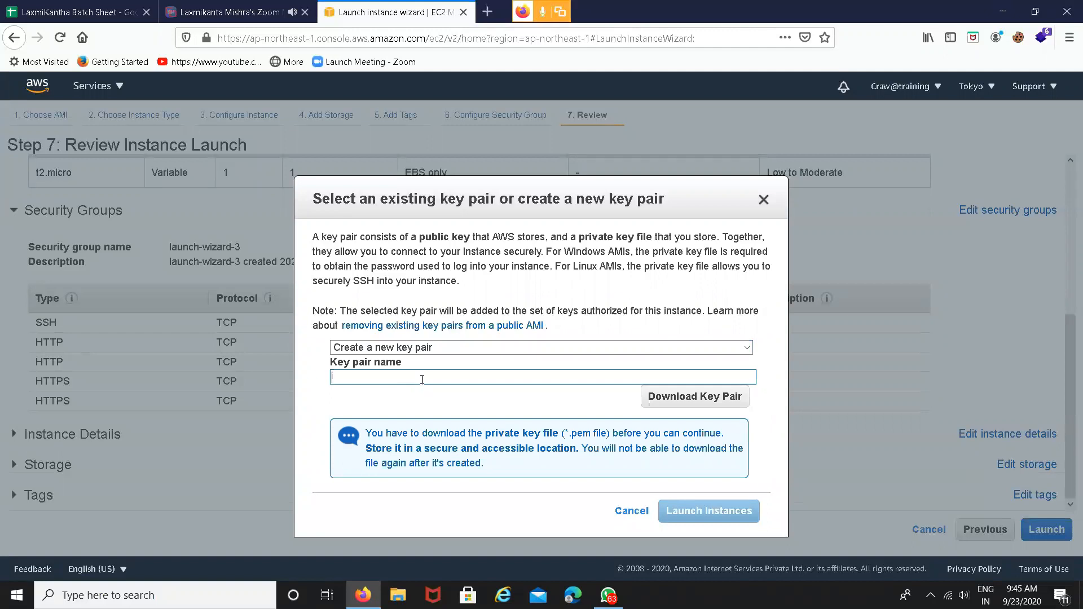
{"action": "type", "text": "puneet_"}
{"action": "type", "text": "linux"}
{"action": "left_click", "coordinate": [671, 400]}
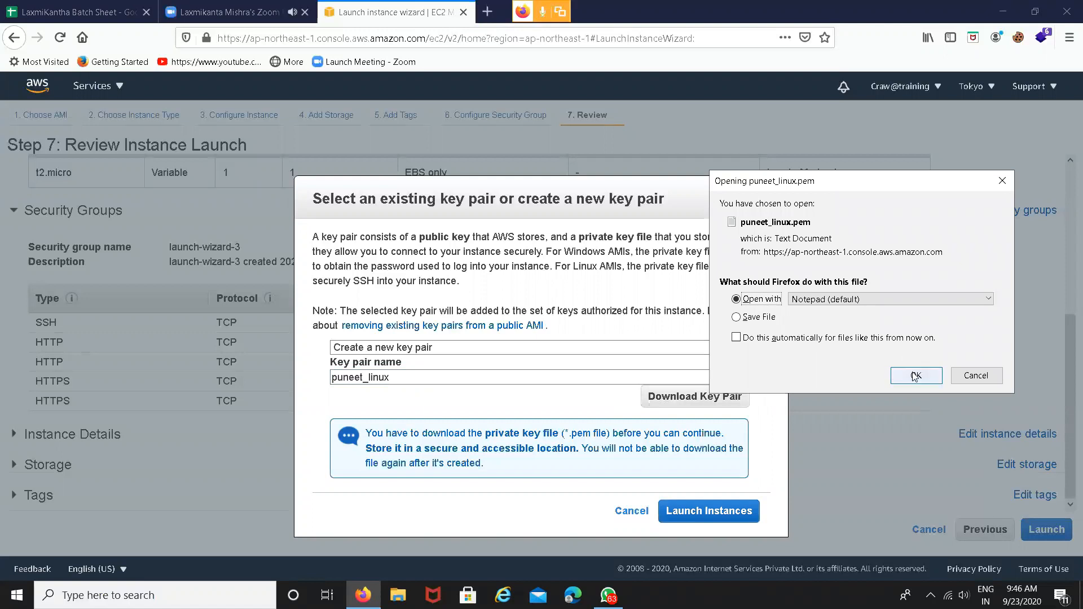
{"action": "left_click", "coordinate": [915, 376]}
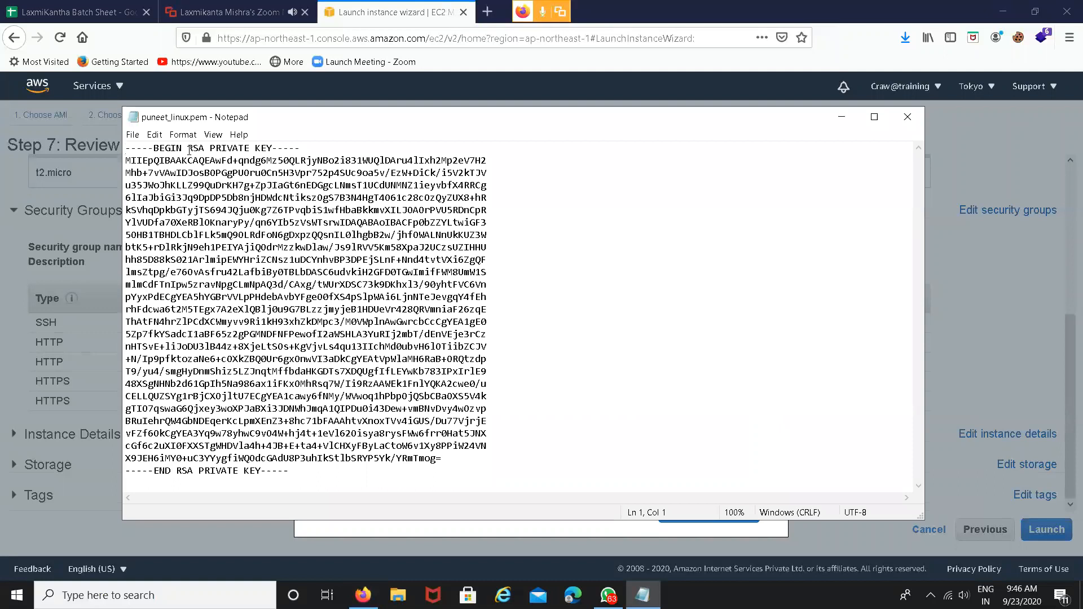
Check the RSA PRIVATE KEY text of the .pem file in Notepad, then return to Firefox
{"action": "left_click_drag", "start_coordinate": [189, 150], "coordinate": [207, 151]}
{"action": "left_click", "coordinate": [481, 20]}
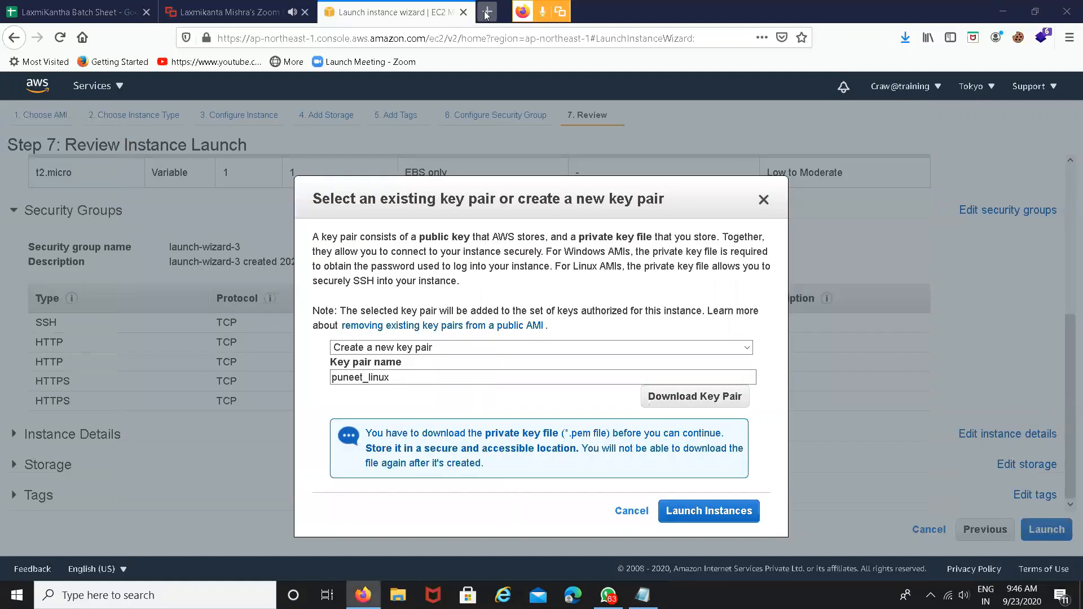
Launch the instance with the new key pair and go to the Instances list
{"action": "left_click", "coordinate": [486, 12]}
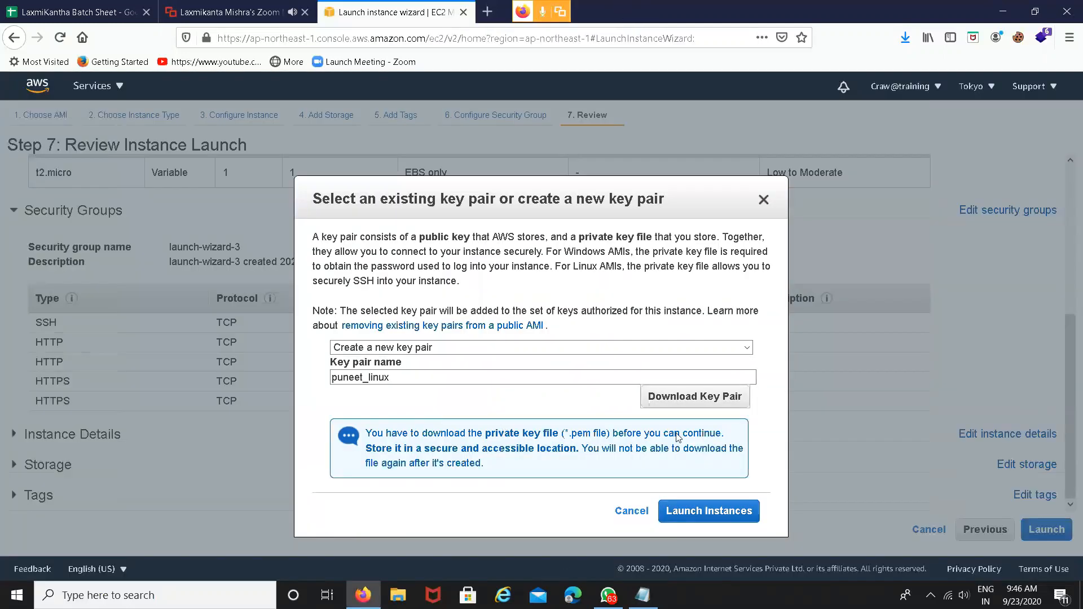
{"action": "left_click", "coordinate": [688, 520]}
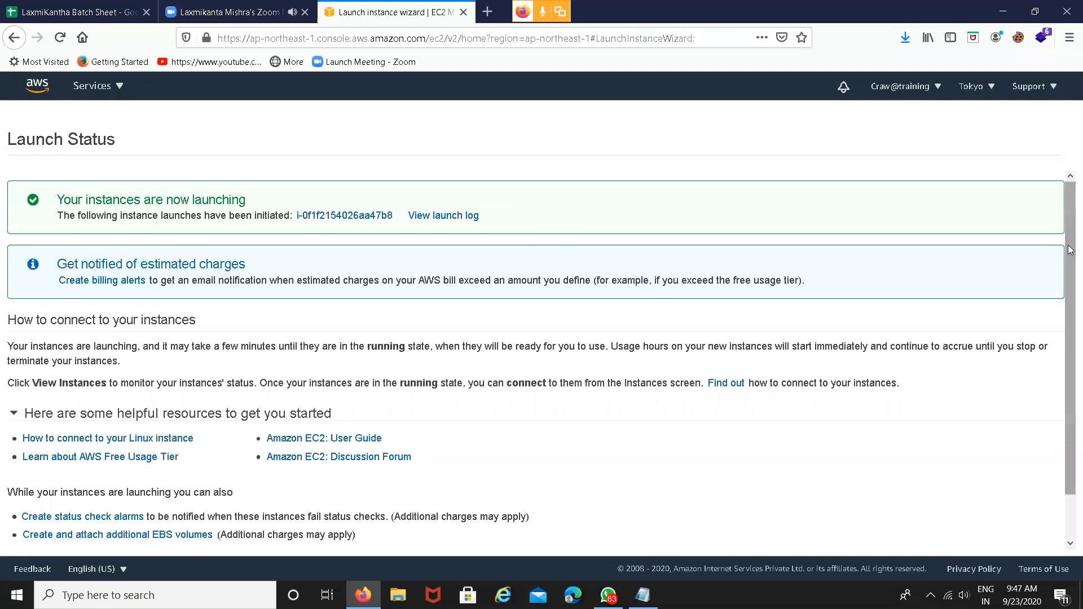
{"action": "scroll", "coordinate": [1070, 248], "scroll_direction": "down", "scroll_amount": 2}
{"action": "left_click", "coordinate": [1026, 540]}
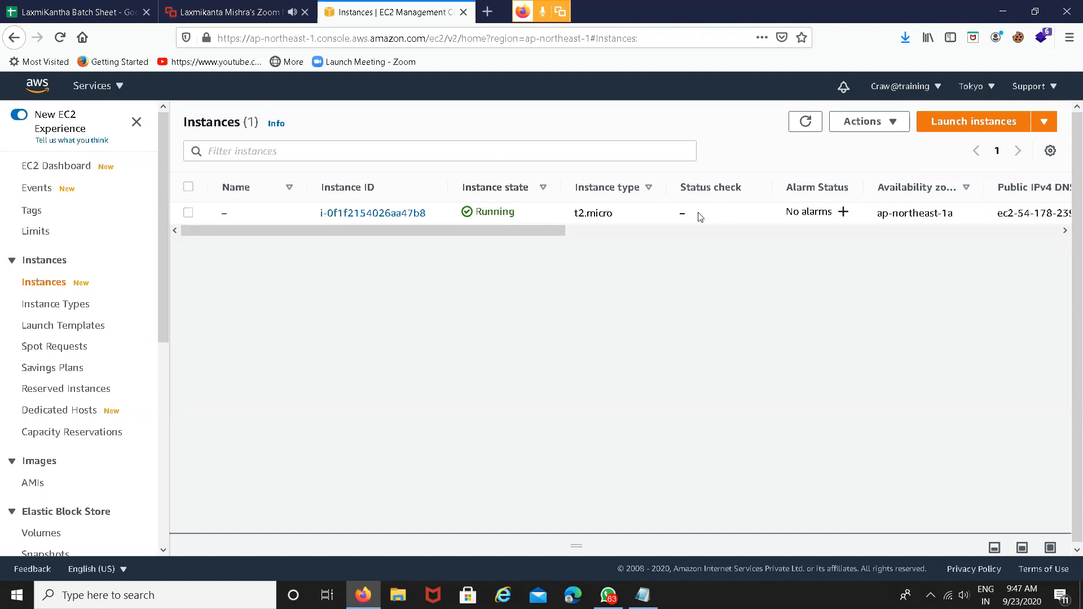
Refresh the Instances page repeatedly until the t2.micro instance shows 2/2 checks passed
{"action": "left_click", "coordinate": [819, 129]}
{"action": "left_click", "coordinate": [807, 122]}
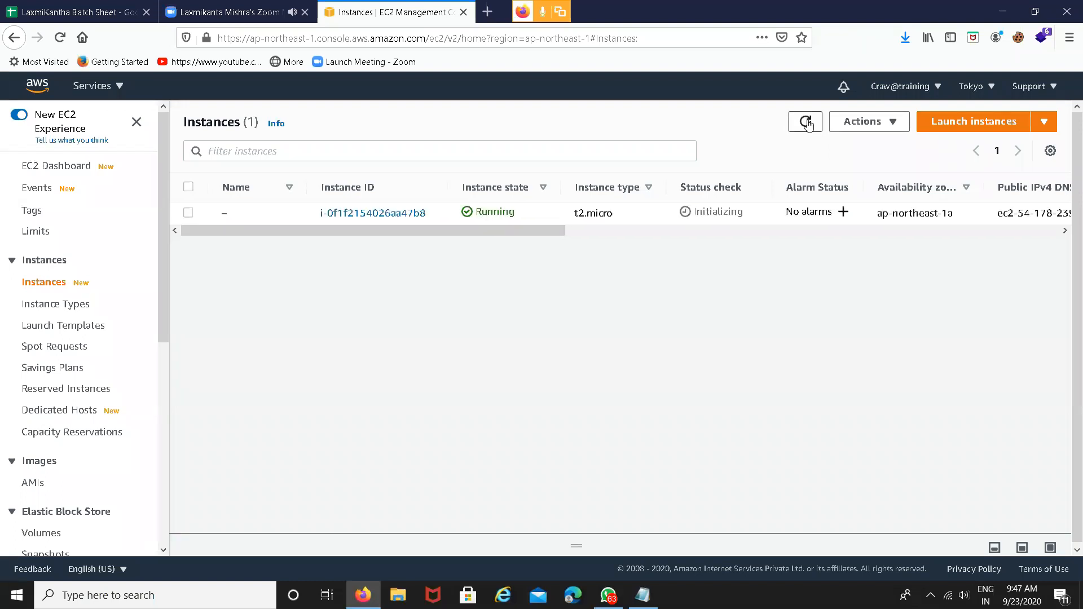
{"action": "left_click", "coordinate": [808, 122]}
{"action": "left_click", "coordinate": [808, 123]}
{"action": "left_click", "coordinate": [808, 122]}
{"action": "left_click", "coordinate": [808, 122]}
{"action": "left_click", "coordinate": [808, 122]}
{"action": "left_click", "coordinate": [808, 122]}
{"action": "left_click", "coordinate": [806, 122]}
Tick the running t2.micro instance's checkbox and try the Actions menu for it
{"action": "left_click", "coordinate": [894, 130]}
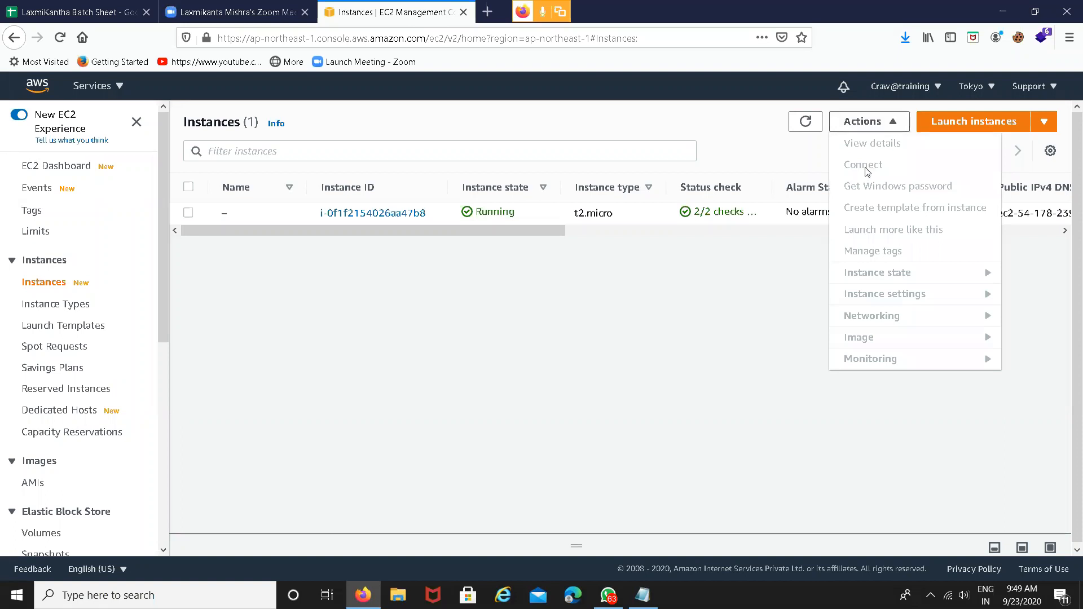
{"action": "left_click", "coordinate": [757, 254]}
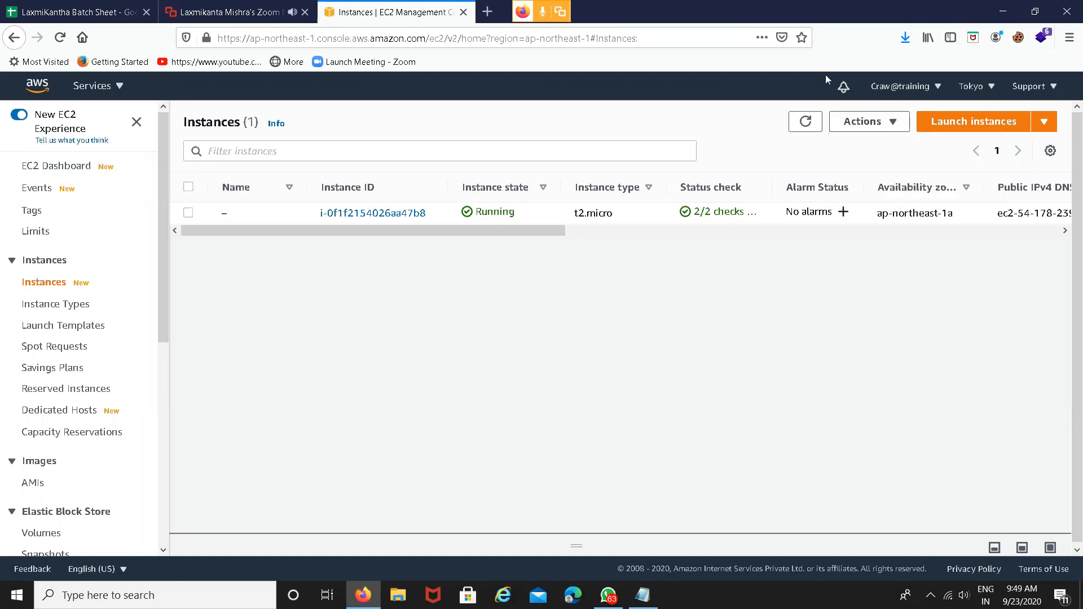
{"action": "left_click", "coordinate": [807, 122]}
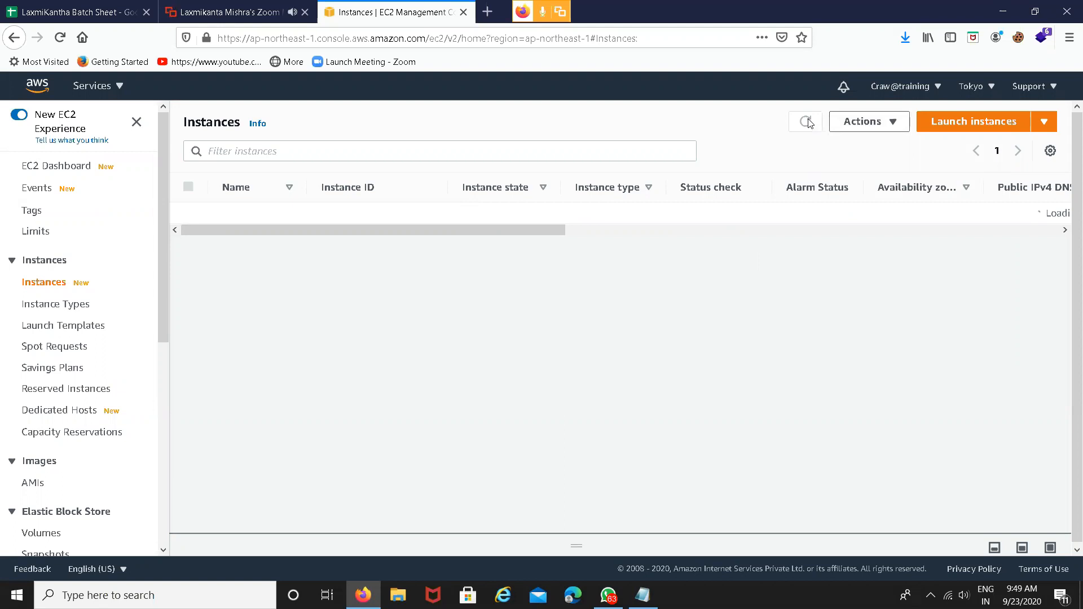
{"action": "left_click", "coordinate": [890, 122]}
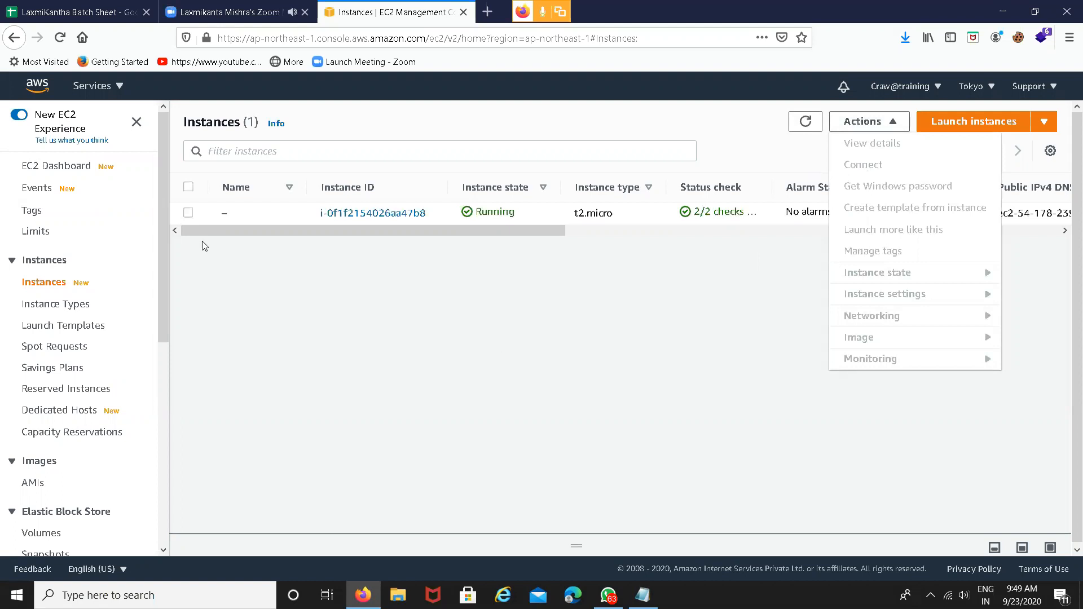
{"action": "left_click", "coordinate": [188, 213]}
{"action": "left_click", "coordinate": [187, 213]}
{"action": "left_click", "coordinate": [879, 122]}
{"action": "left_click", "coordinate": [154, 185]}
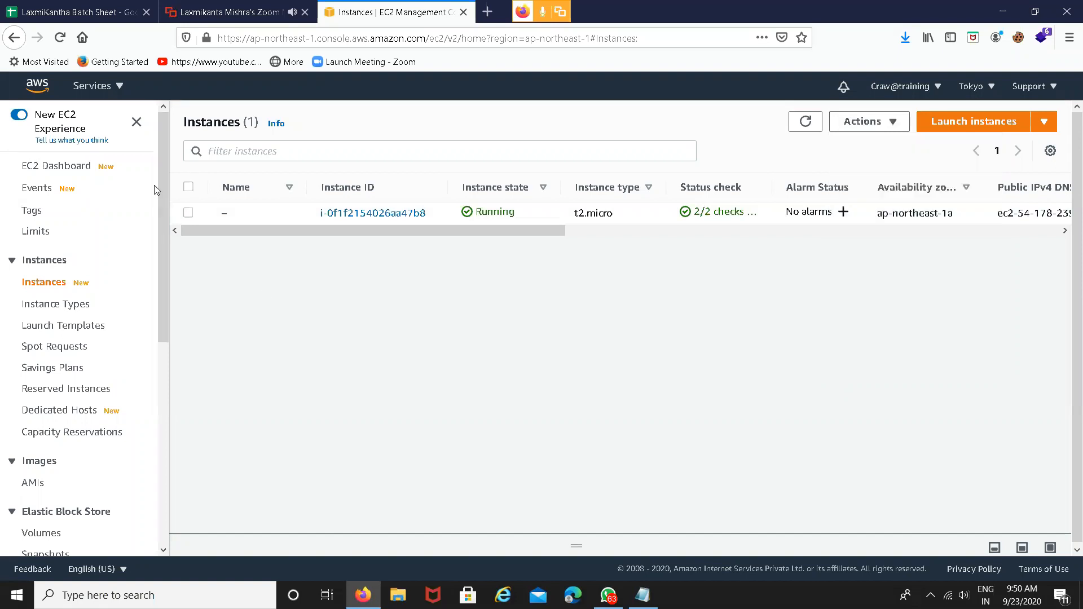
{"action": "left_click", "coordinate": [188, 213]}
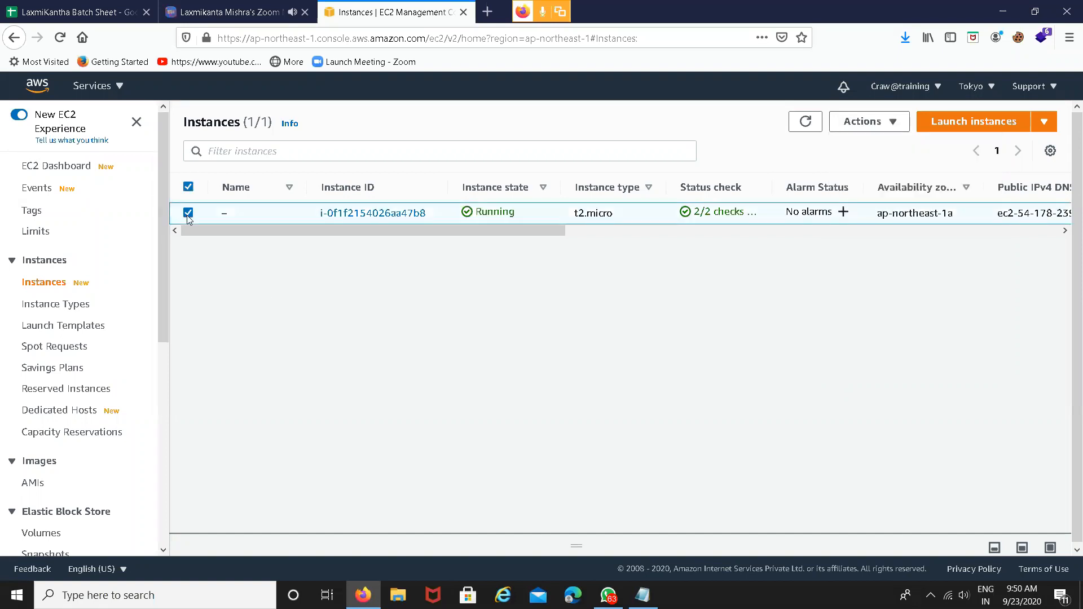
{"action": "left_click", "coordinate": [188, 215]}
{"action": "left_click", "coordinate": [188, 217]}
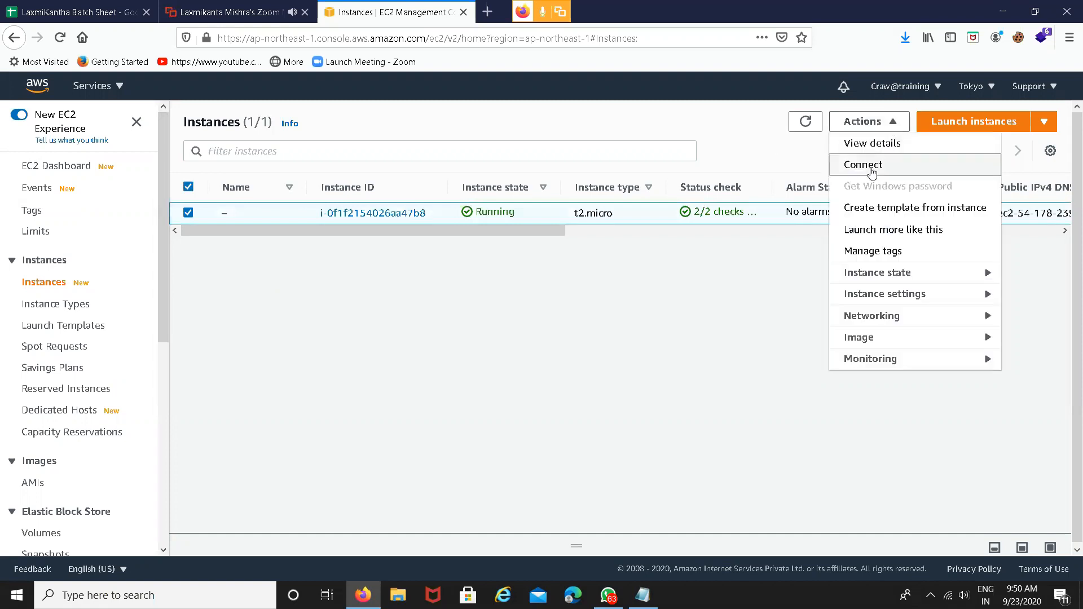
Copy public IP 54.178.239.110 from the Connect page and start an EC2 Instance Connect session
{"action": "left_click", "coordinate": [872, 169]}
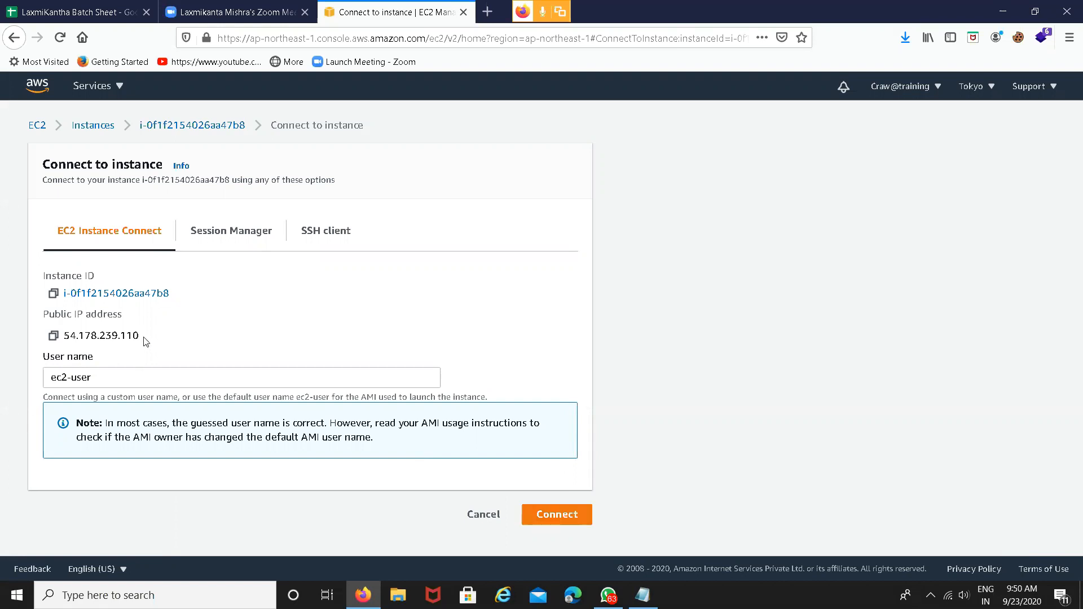
{"action": "left_click_drag", "start_coordinate": [141, 338], "coordinate": [69, 338]}
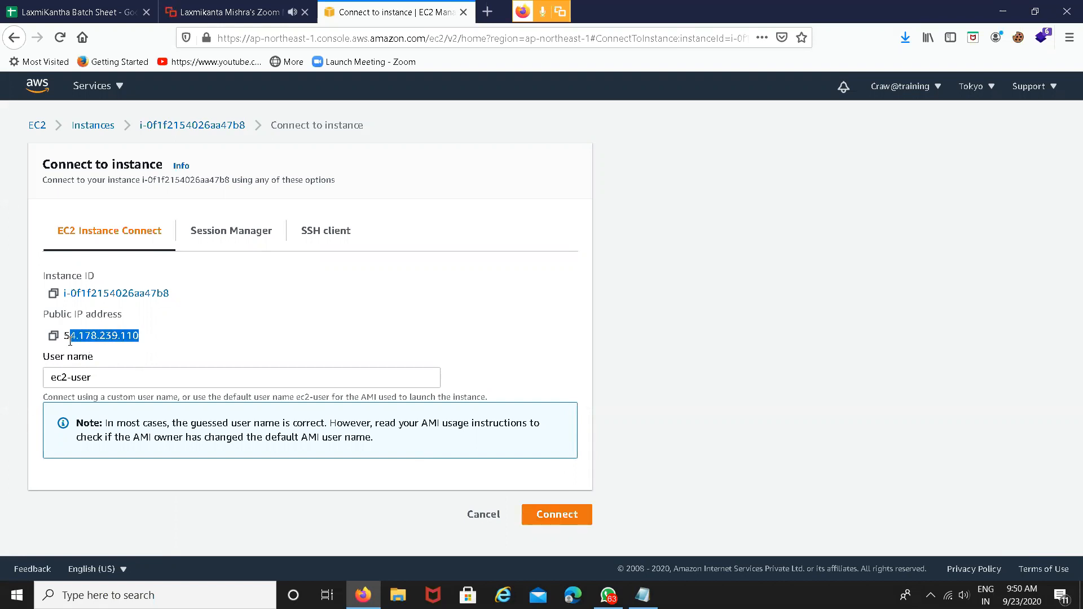
{"action": "left_click", "coordinate": [53, 337]}
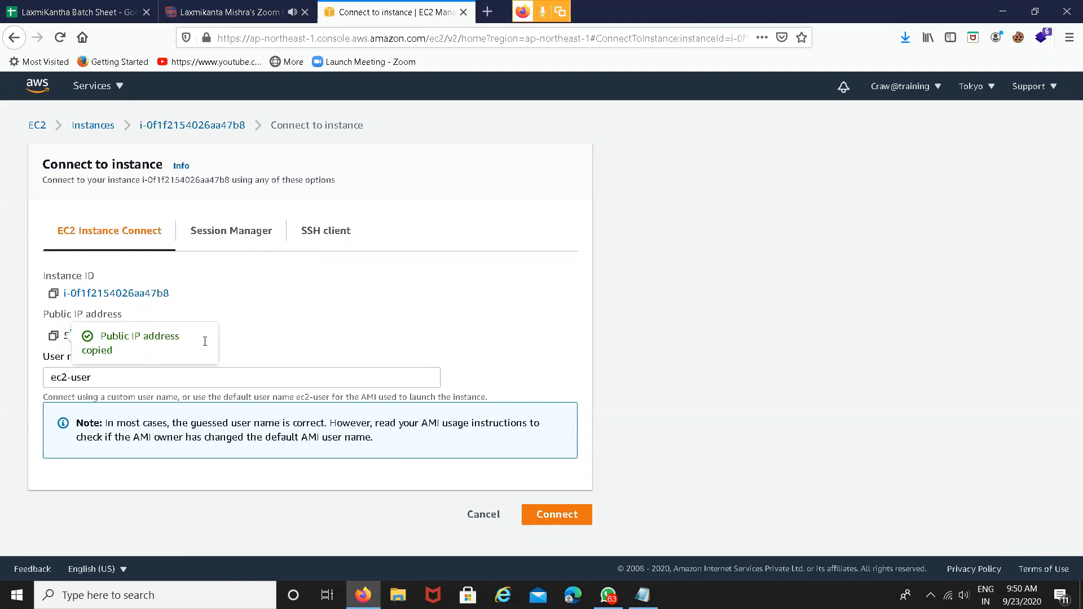
{"action": "left_click", "coordinate": [560, 519]}
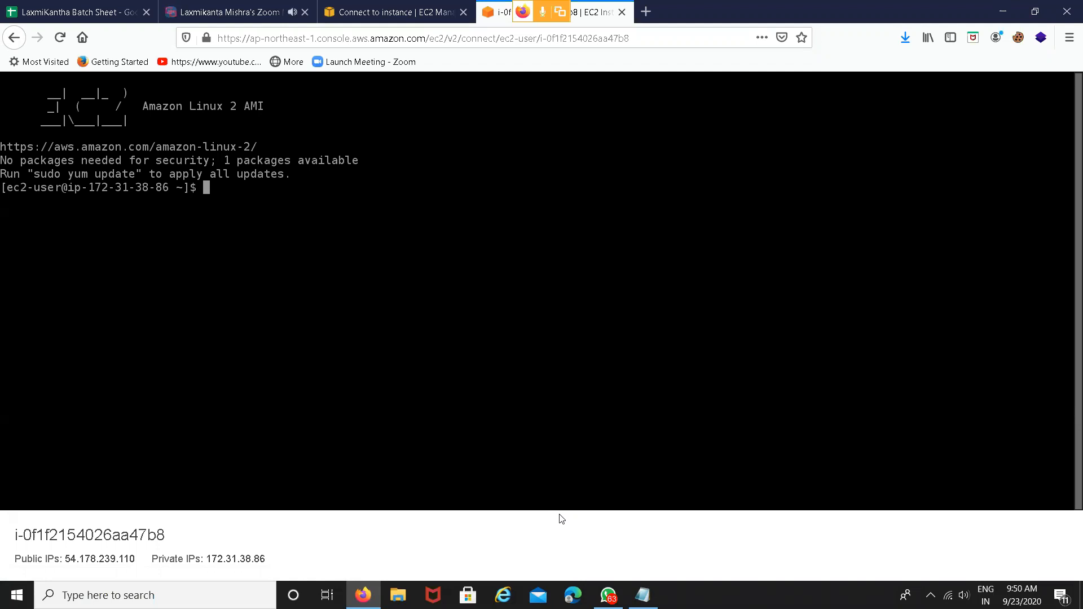
Run 'sudo su' to get a root shell, then begin typing 'yam' for the install command
{"action": "type", "text": "sudo su"}
{"action": "key", "text": "Return"}
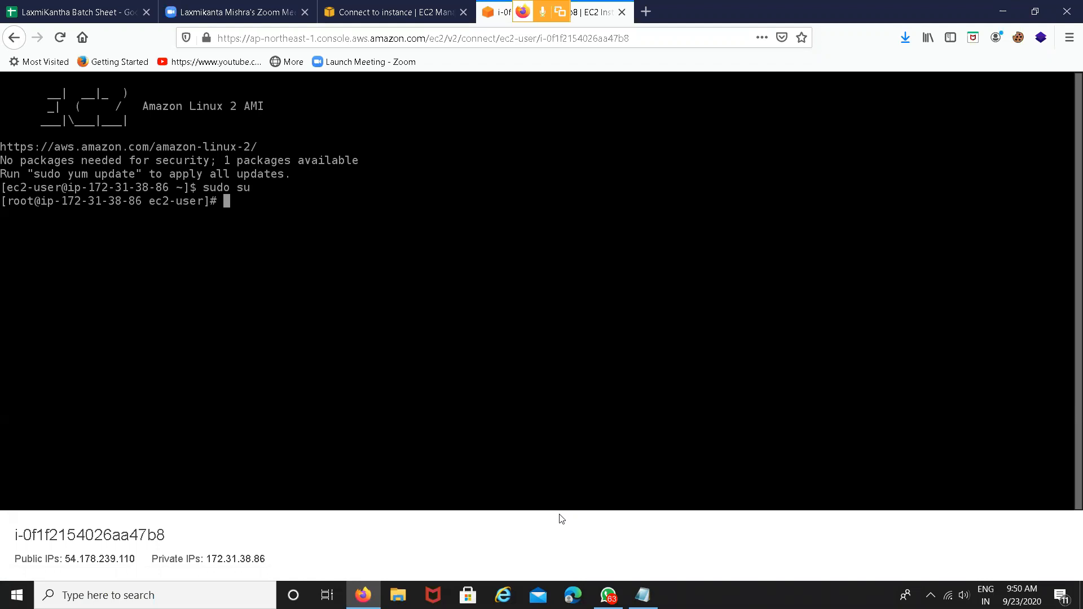
{"action": "type", "text": "yam"}
Run the package install command, correcting the misspelled 'yam' to 'yum'
{"action": "type", "text": "install "}
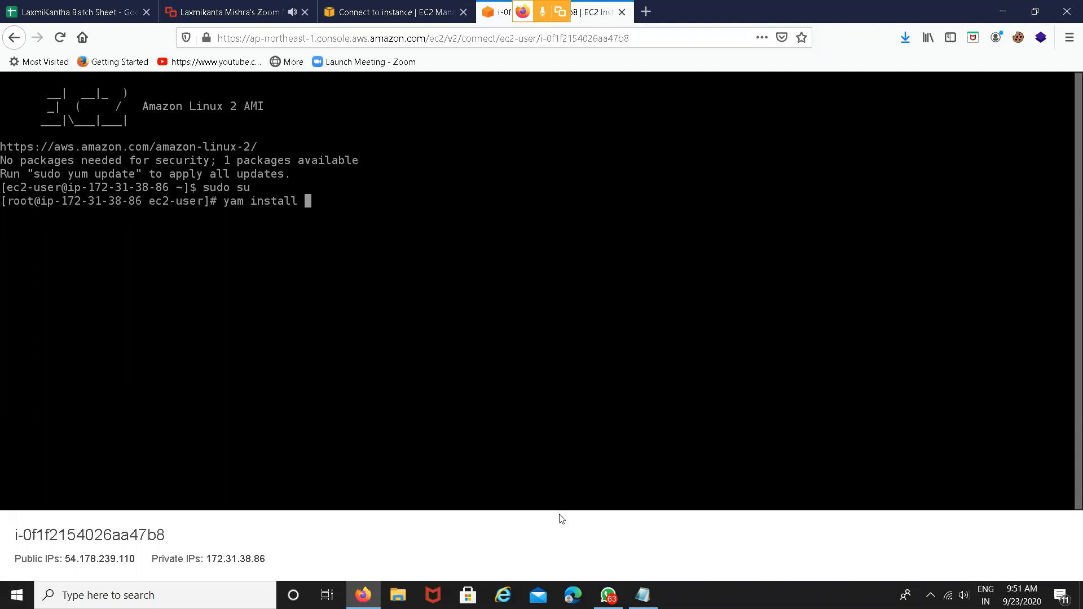
{"action": "type", "text": "https -d"}
{"action": "key", "text": "Return"}
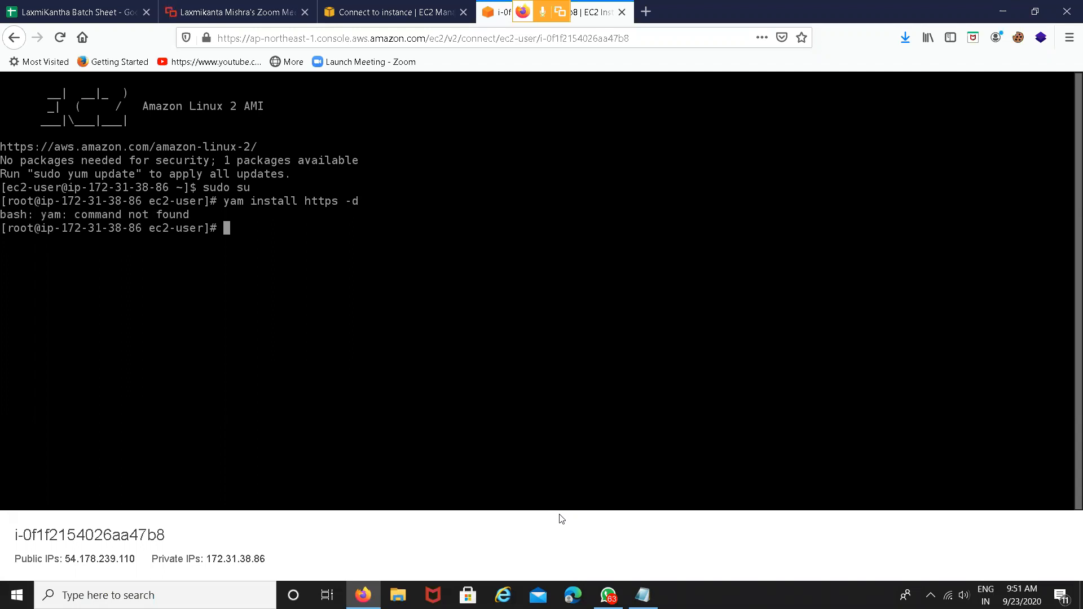
{"action": "key", "text": "Up"}
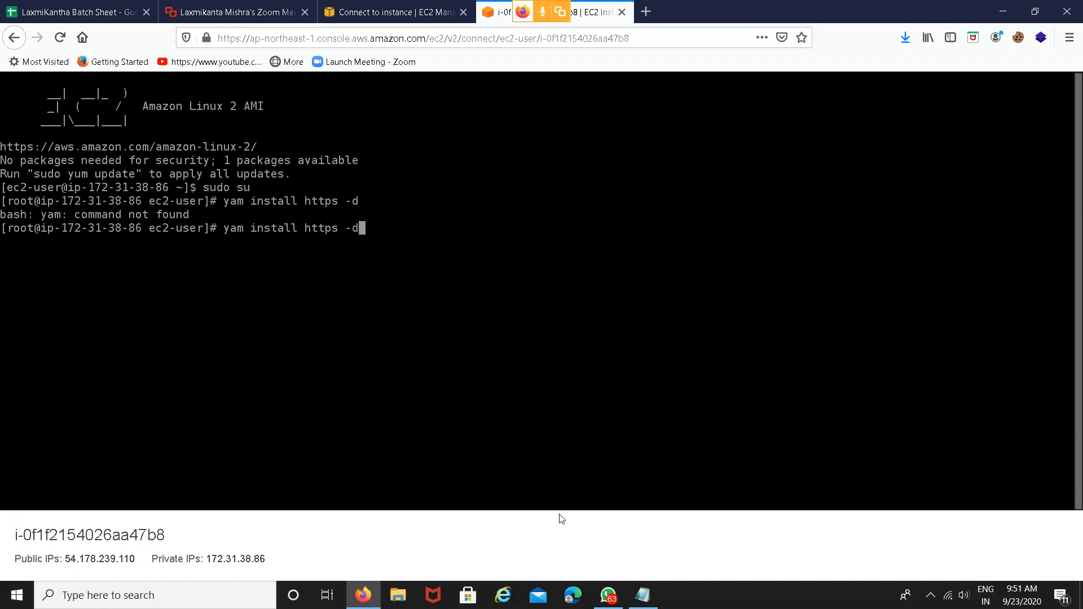
{"action": "key", "text": "Left"}
{"action": "key", "text": "Left"}
{"action": "key", "text": "Left"}
{"action": "key", "text": "Left"}
{"action": "key", "text": "Left"}
{"action": "key", "text": "Left"}
{"action": "key", "text": "Left"}
{"action": "key", "text": "Left"}
{"action": "key", "text": "Left"}
{"action": "key", "text": "Left"}
{"action": "key", "text": "Left"}
{"action": "key", "text": "Left"}
{"action": "key", "text": "Left"}
{"action": "key", "text": "Left"}
{"action": "key", "text": "Left"}
{"action": "key", "text": "Left"}
{"action": "key", "text": "Left"}
{"action": "key", "text": "Left"}
{"action": "key", "text": "Left"}
{"action": "key", "text": "Delete"}
{"action": "type", "text": "u"}
{"action": "key", "text": "Return"}
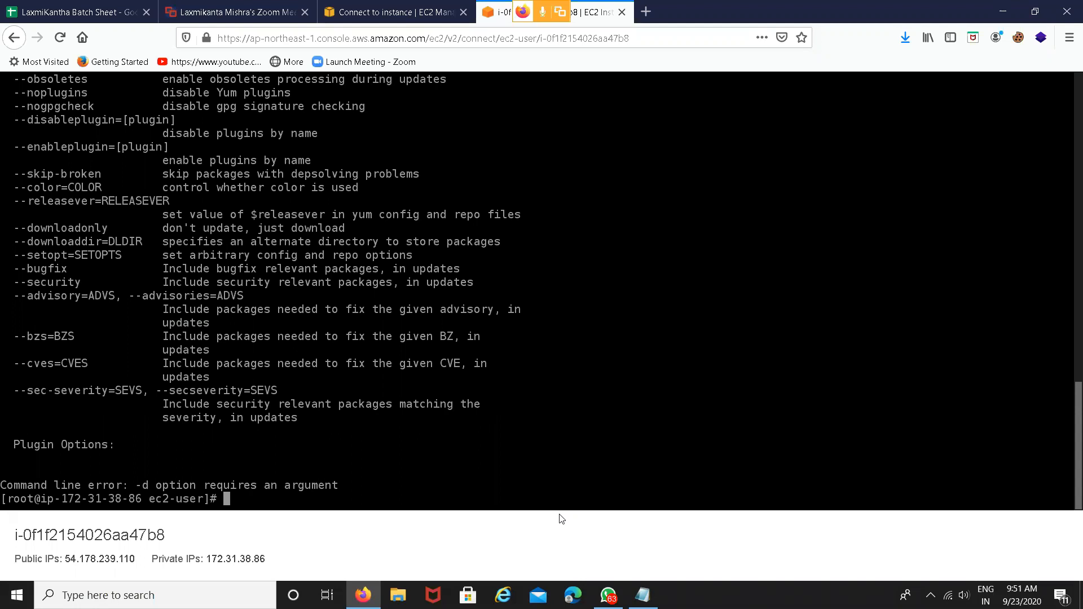
Rerun the install with the -y option instead of -d
{"action": "key", "text": "Up"}
{"action": "key", "text": "BackSpace"}
{"action": "type", "text": "yum install https -y"}
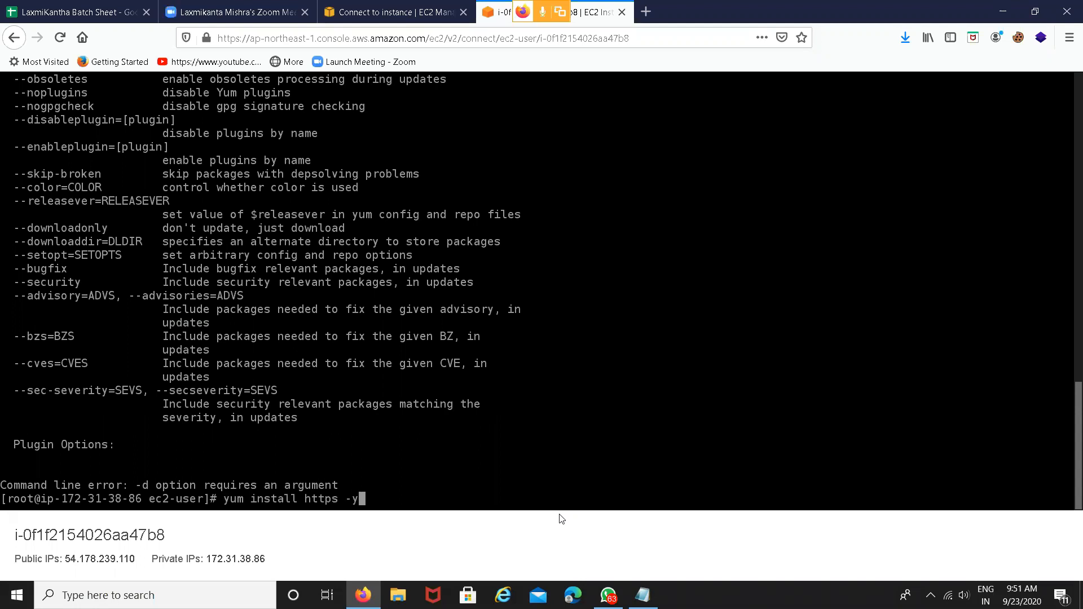
{"action": "key", "text": "Return"}
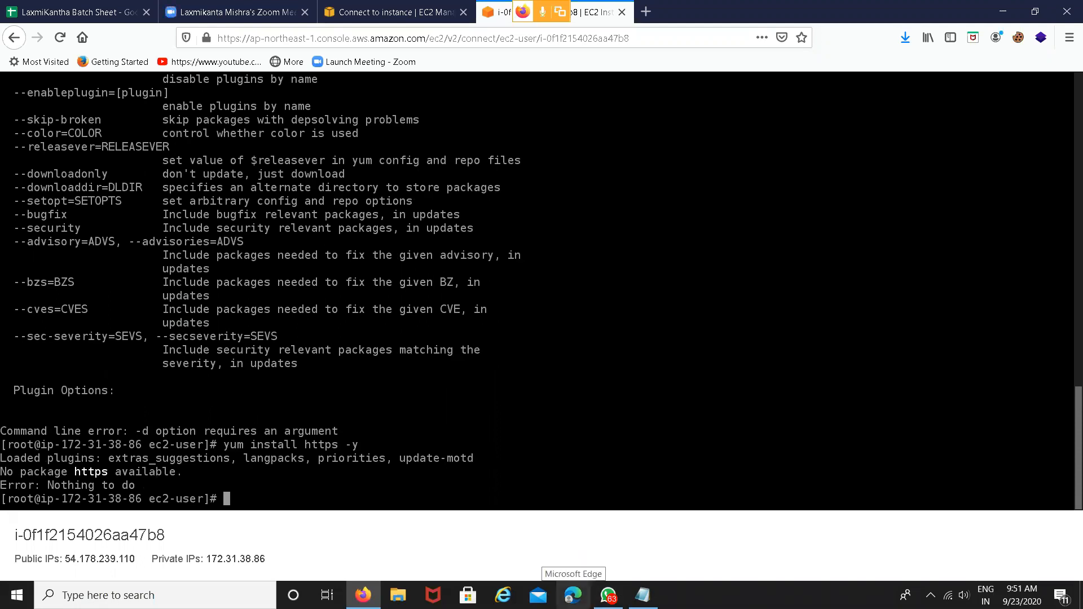
Begin correcting the package name from 'https' to 'httpd' in the recalled command
{"action": "key", "text": "Up"}
{"action": "key", "text": "Left"}
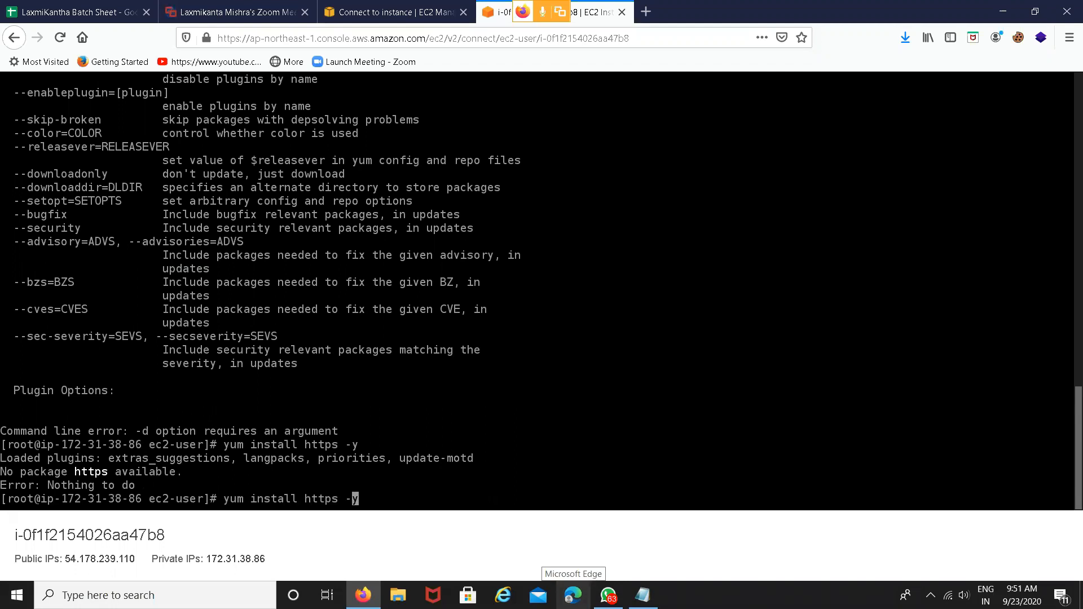
{"action": "key", "text": "BackSpace"}
{"action": "key", "text": "BackSpace"}
{"action": "key", "text": "BackSpace"}
{"action": "key", "text": "BackSpace"}
{"action": "type", "text": "pd"}
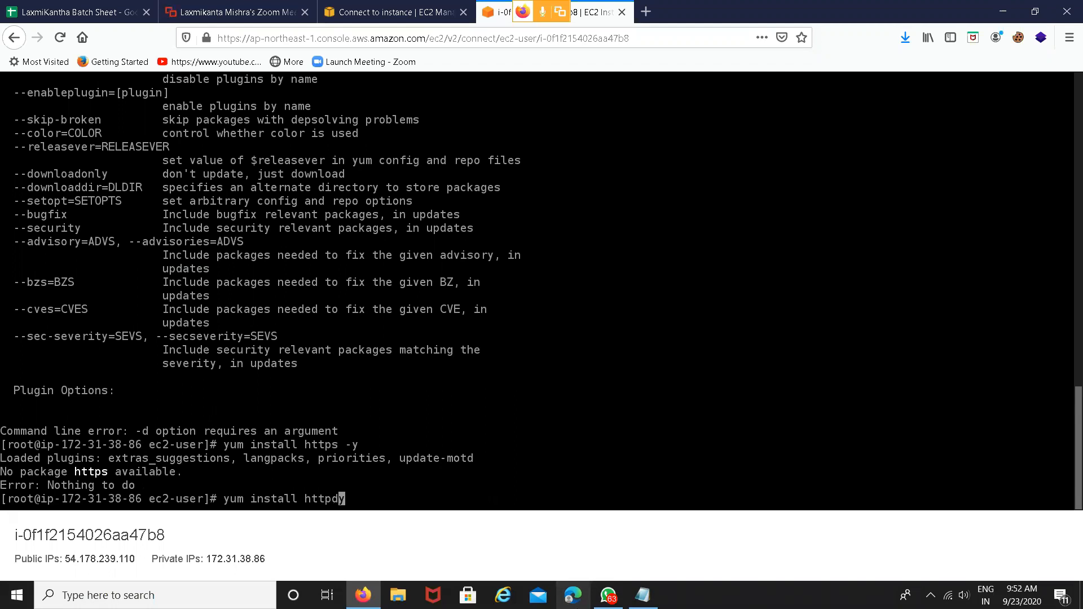
{"action": "type", "text": " -"}
Install httpd with 'yum install httpd -y' and run 'service httpd status', which shows inactive
{"action": "key", "text": "Return"}
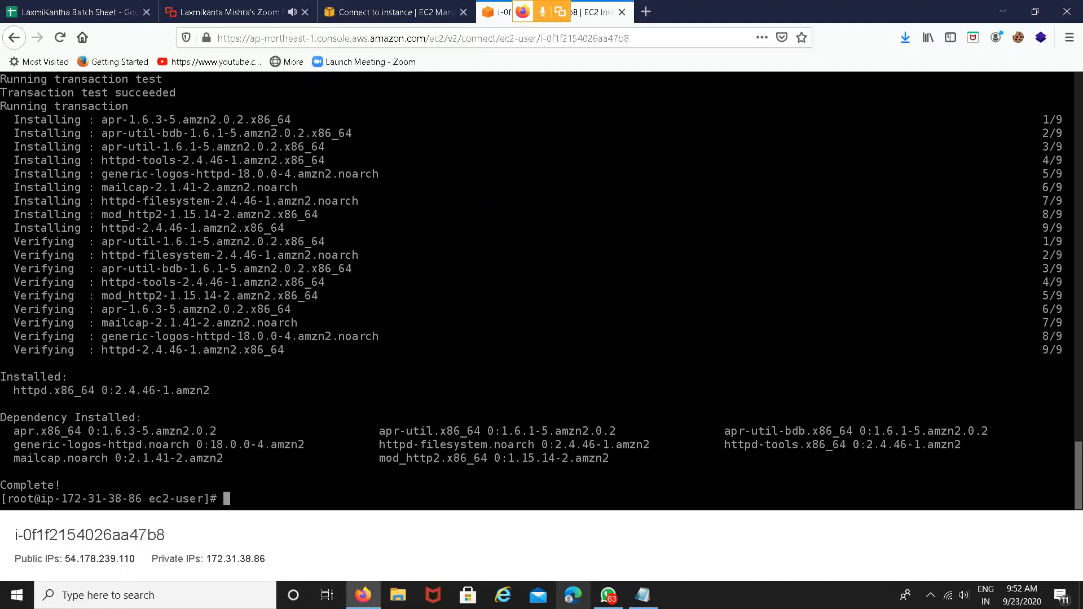
{"action": "type", "text": "services"}
{"action": "key", "text": "BackSpace"}
{"action": "type", "text": "httpd statu"}
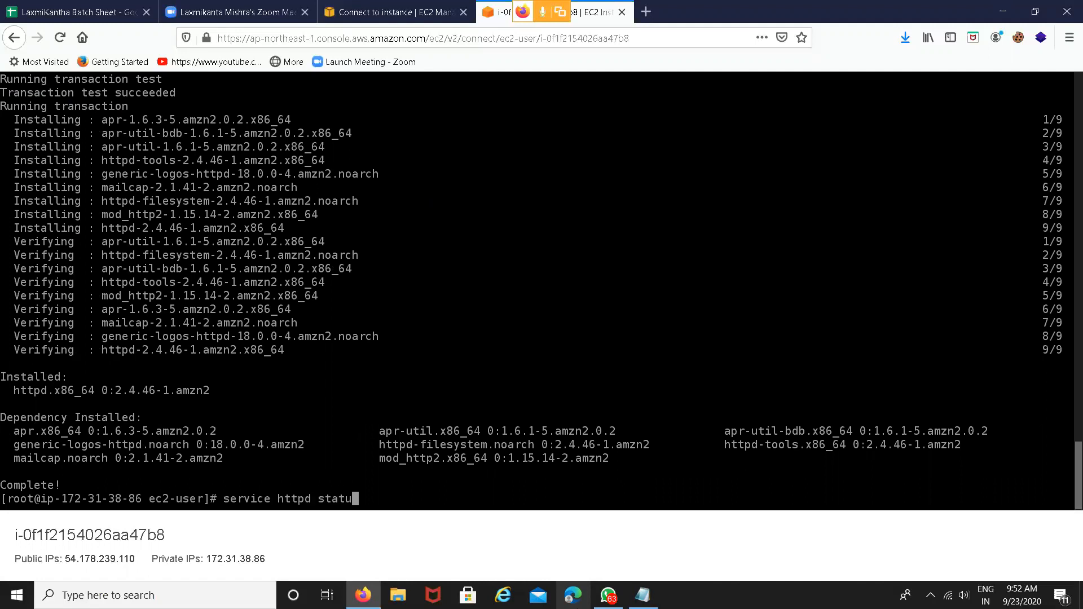
{"action": "key", "text": "Return"}
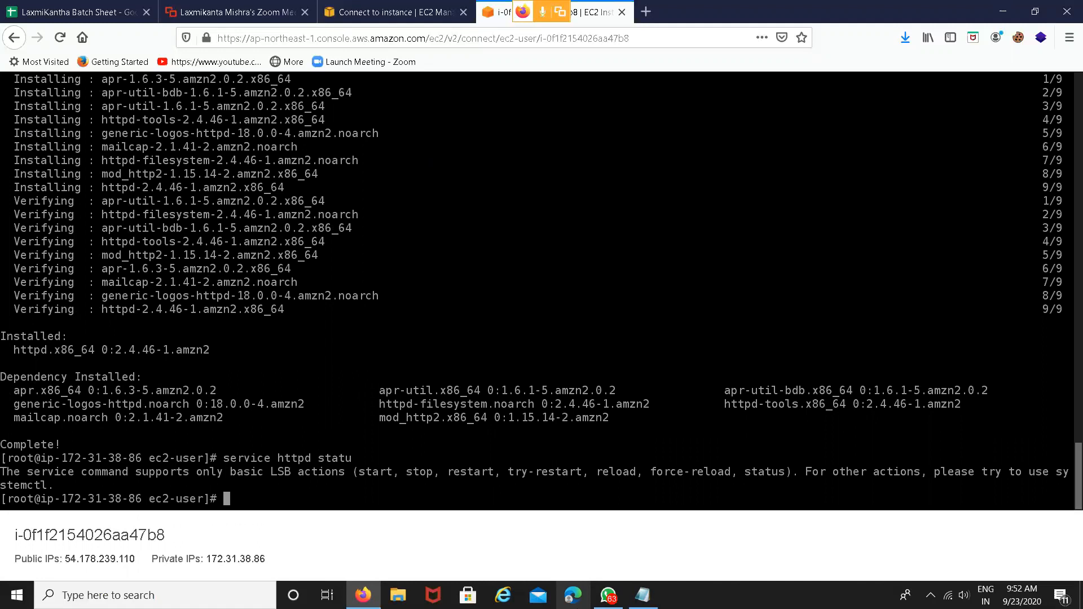
{"action": "key", "text": "Up"}
{"action": "type", "text": "s"}
{"action": "key", "text": "Return"}
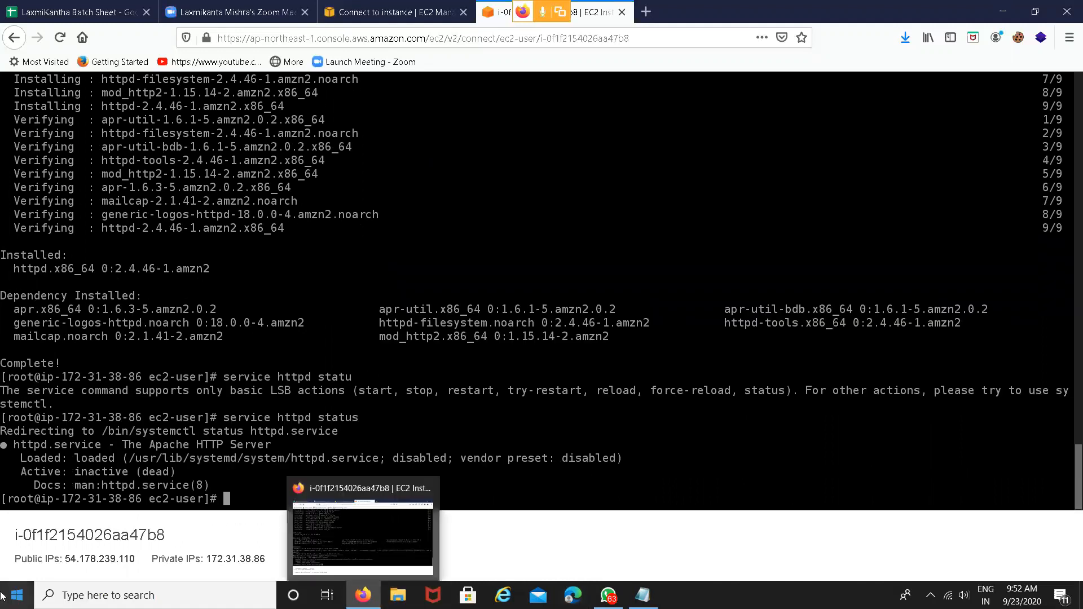
{"action": "left_click_drag", "start_coordinate": [75, 471], "coordinate": [134, 472]}
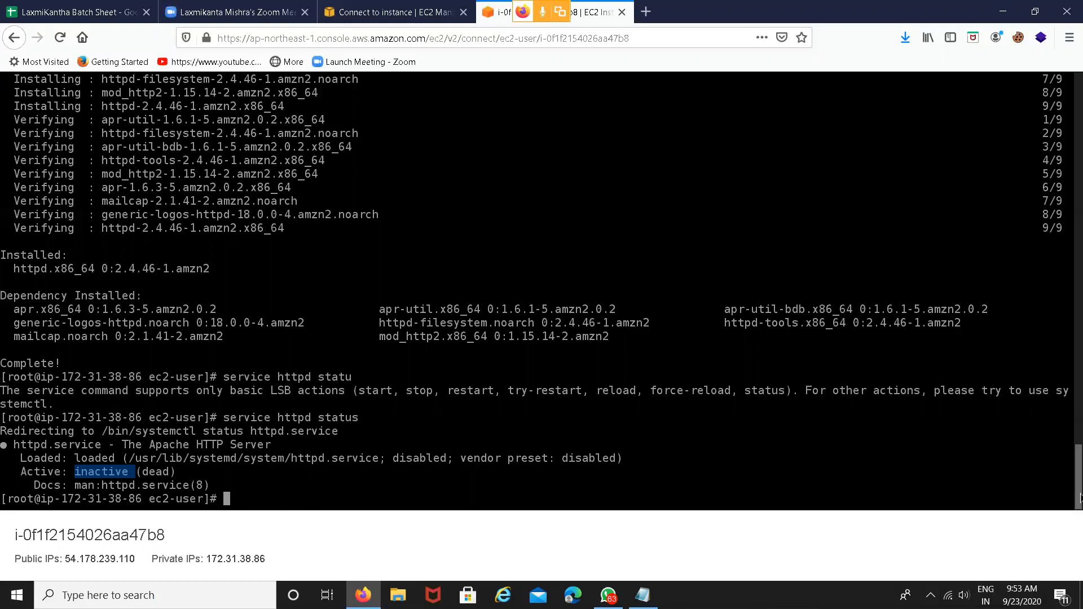
{"action": "left_click_drag", "start_coordinate": [1079, 499], "coordinate": [1079, 435]}
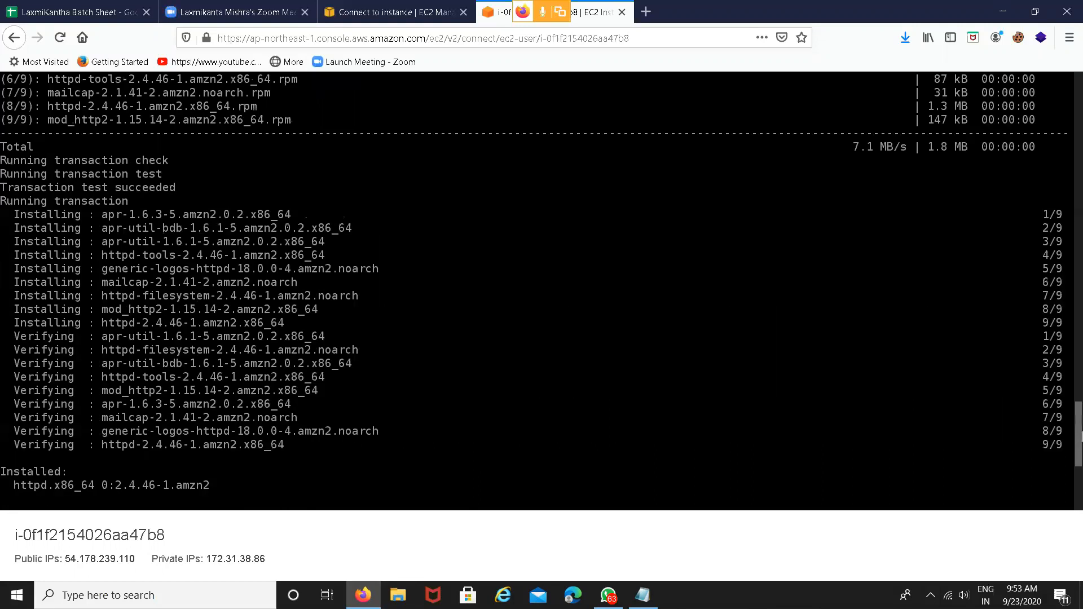
{"action": "scroll", "coordinate": [1080, 435], "scroll_direction": "up", "scroll_amount": 7}
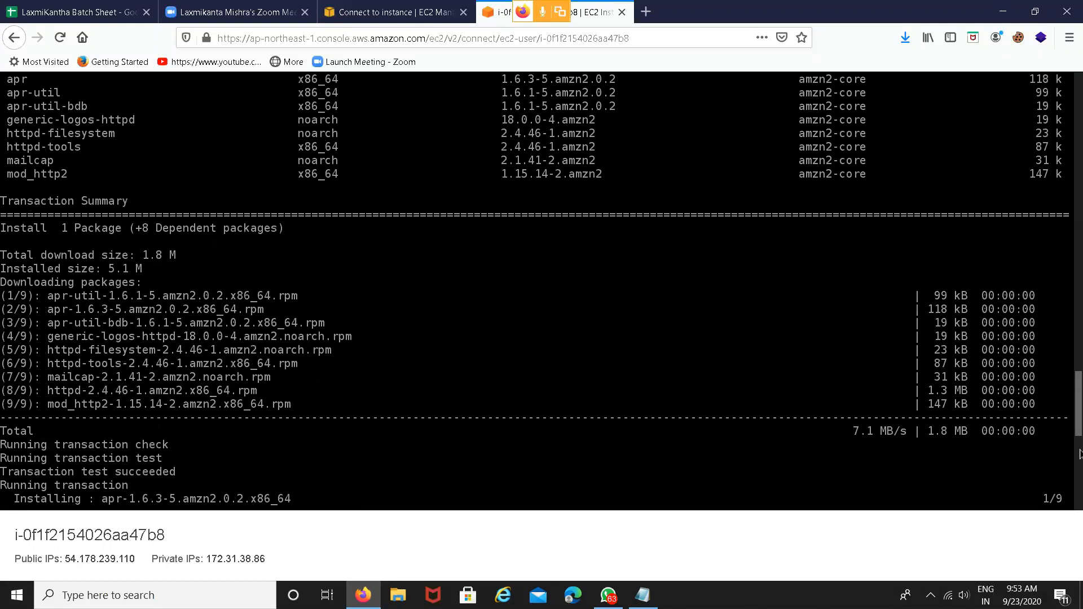
{"action": "scroll", "coordinate": [1080, 454], "scroll_direction": "down", "scroll_amount": 12}
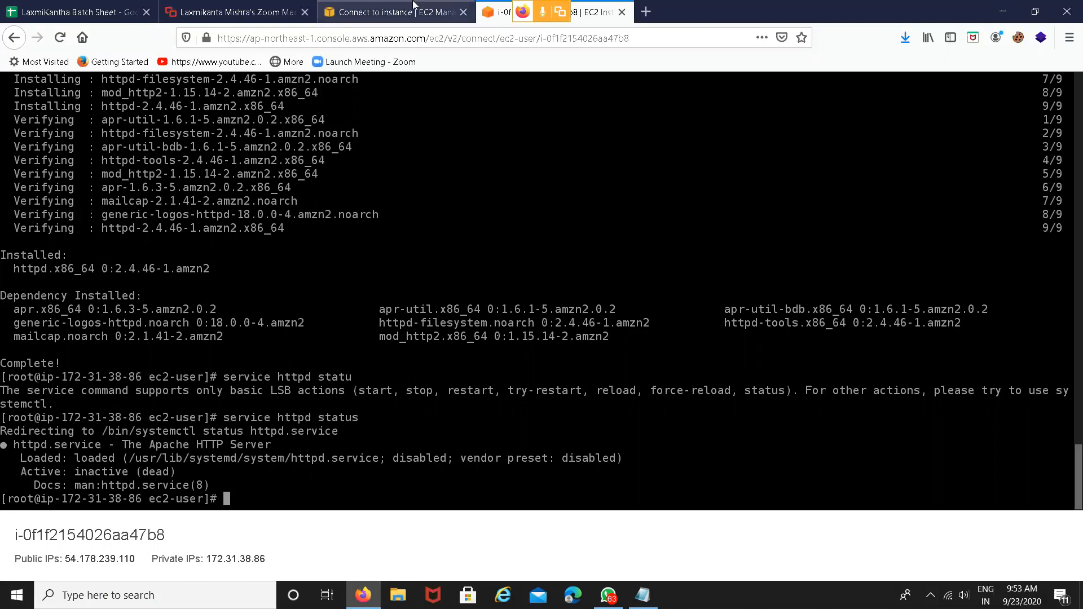
{"action": "left_click", "coordinate": [346, 8]}
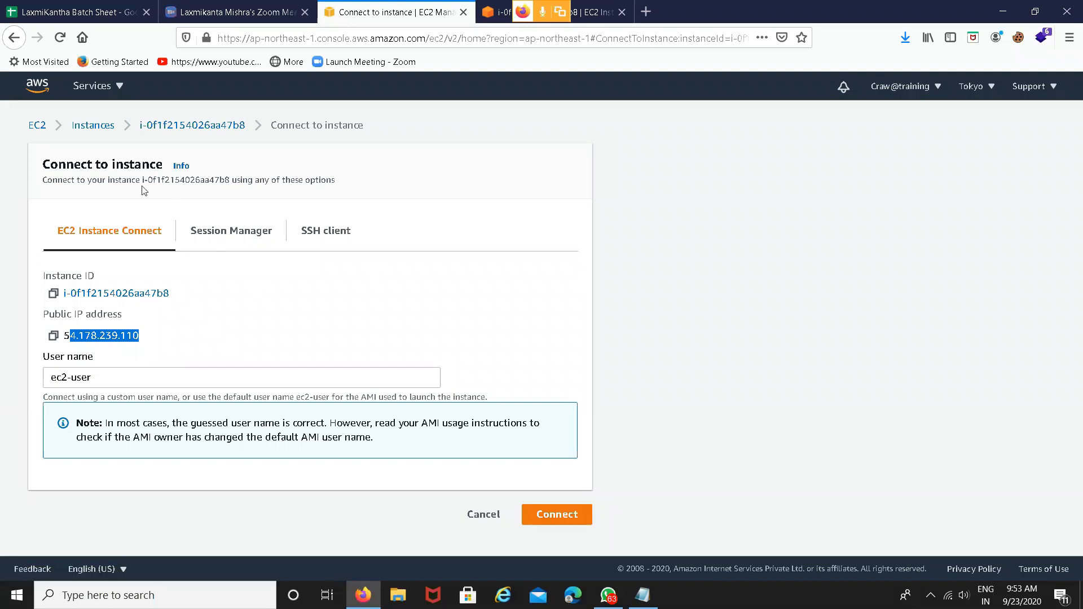
{"action": "left_click", "coordinate": [594, 8]}
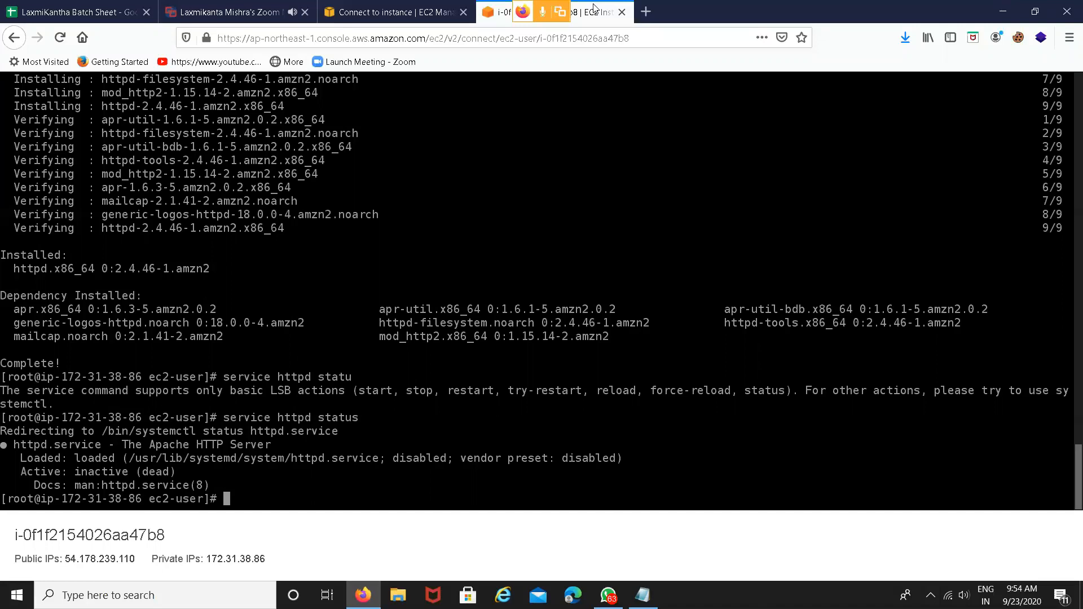
{"action": "left_click", "coordinate": [395, 12]}
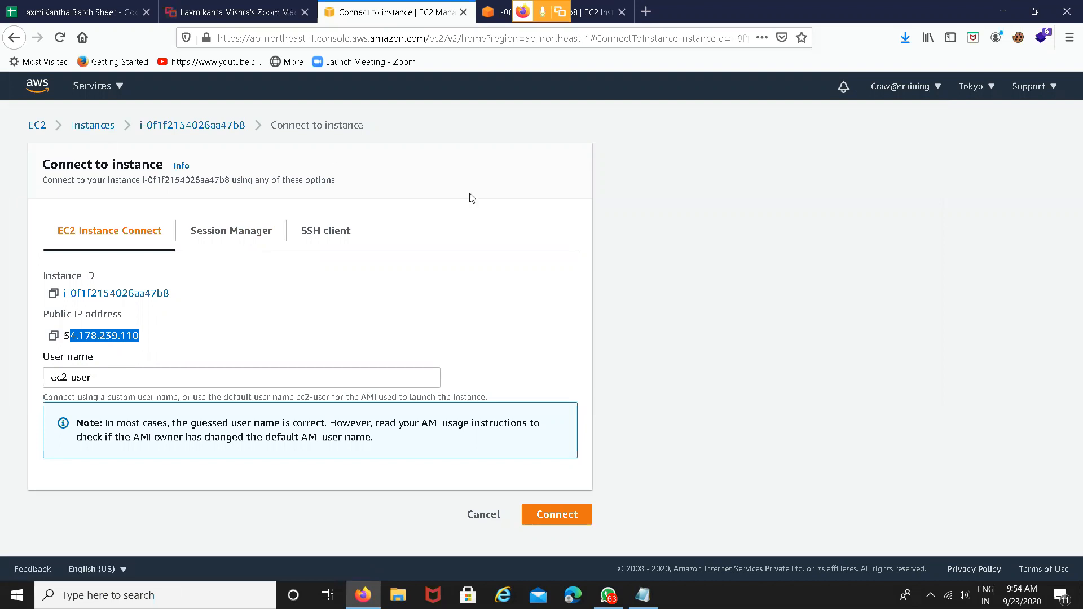
{"action": "left_click", "coordinate": [598, 12]}
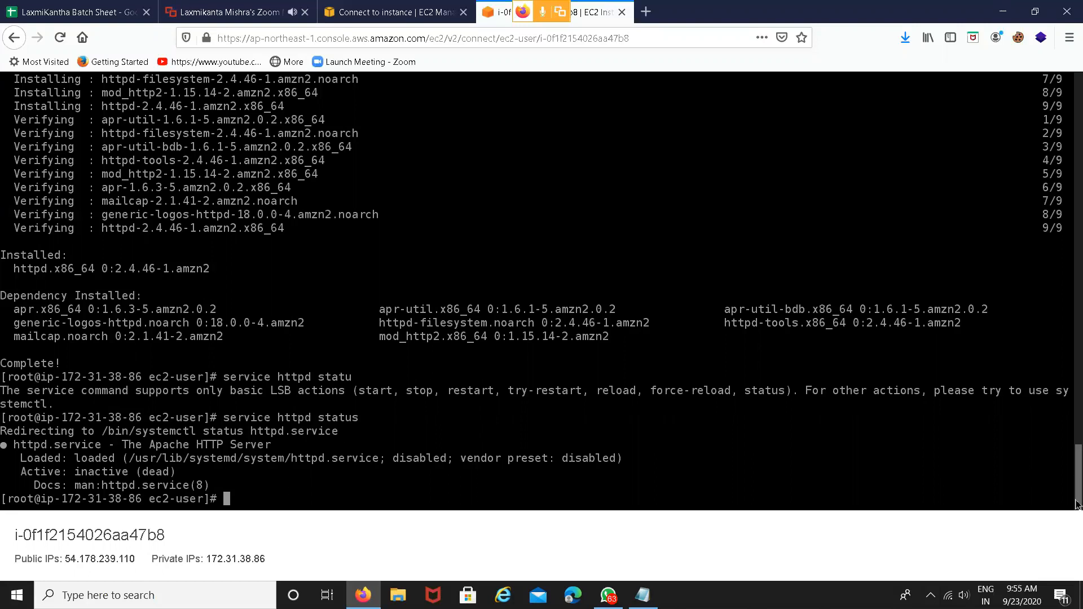
Scroll through the terminal output to review the httpd installation and inactive status
{"action": "scroll", "coordinate": [1080, 452], "scroll_direction": "up", "scroll_amount": 4}
{"action": "scroll", "coordinate": [1080, 451], "scroll_direction": "down", "scroll_amount": 4}
{"action": "scroll", "coordinate": [1080, 330], "scroll_direction": "up", "scroll_amount": 3}
{"action": "scroll", "coordinate": [1080, 206], "scroll_direction": "up", "scroll_amount": 15}
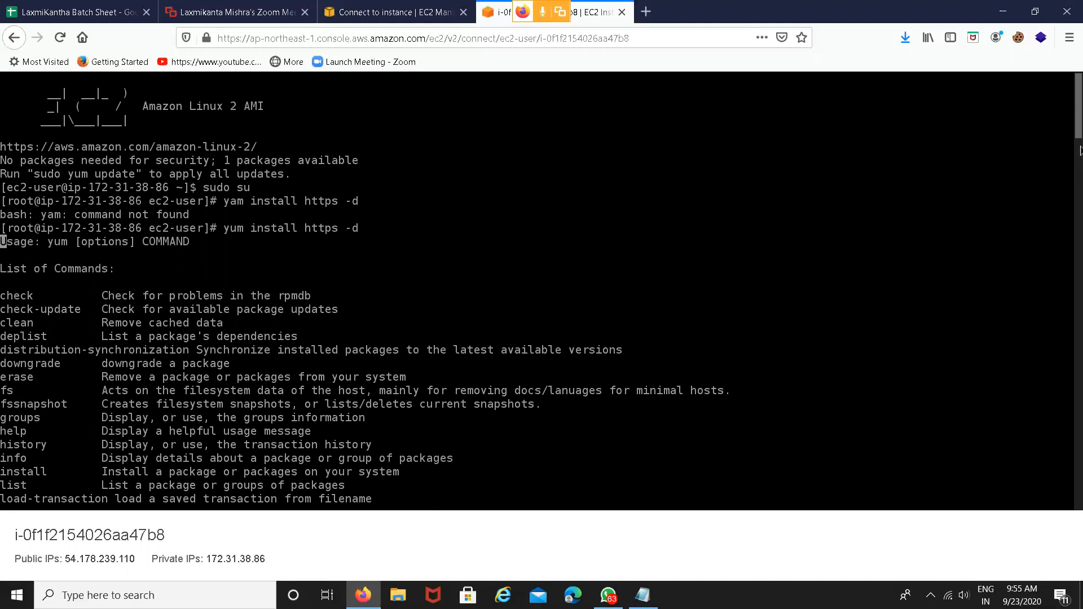
{"action": "scroll", "coordinate": [1080, 152], "scroll_direction": "down", "scroll_amount": 15}
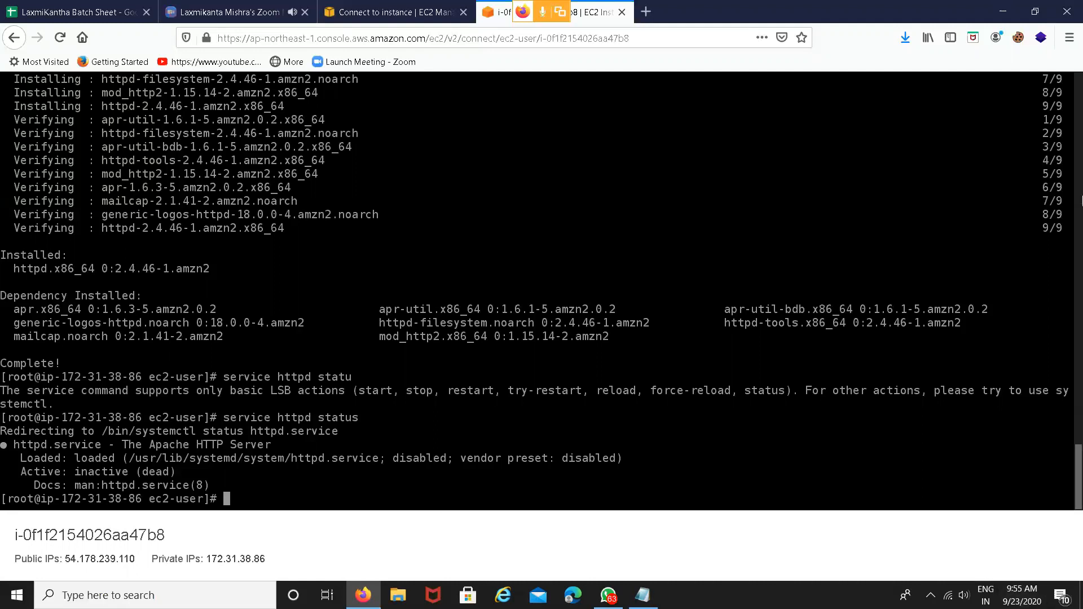
Glance at the puneet_linux.pem key in Notepad, then minimize Notepad and Firefox
{"action": "left_click", "coordinate": [397, 12]}
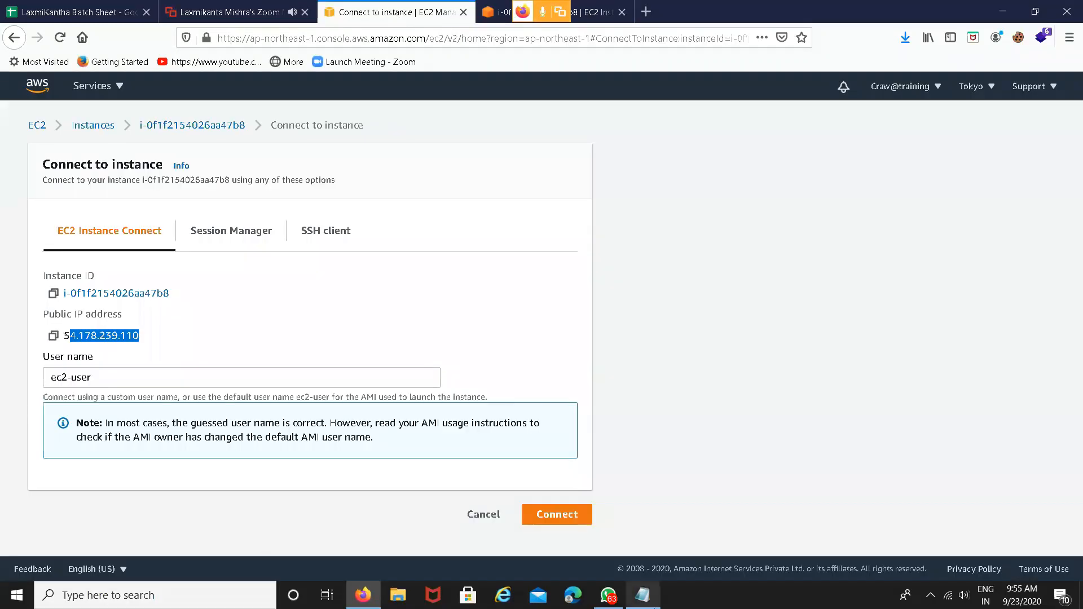
{"action": "left_click", "coordinate": [648, 596]}
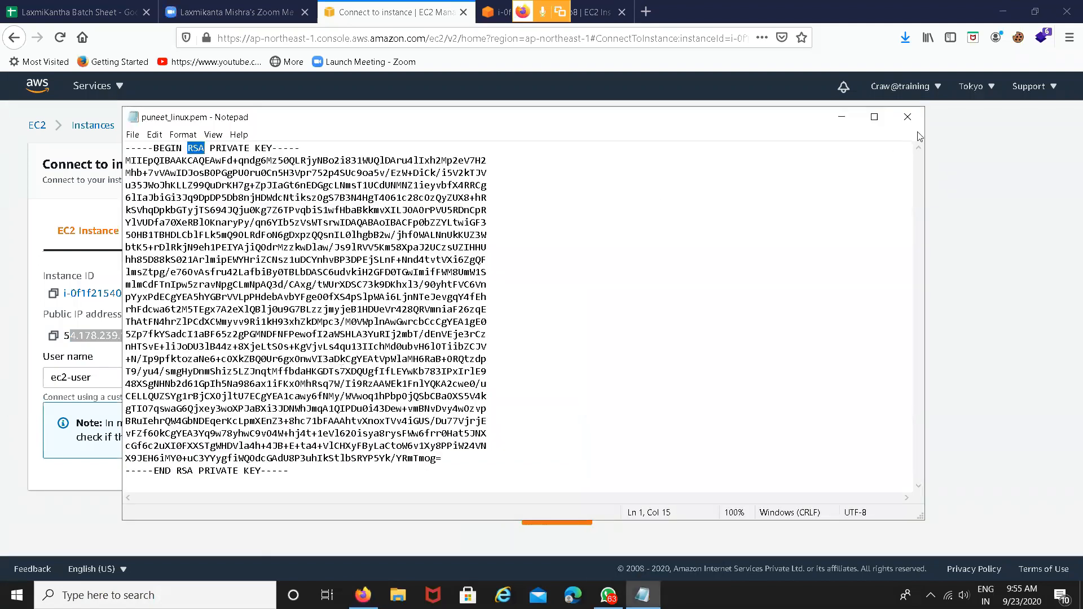
{"action": "left_click", "coordinate": [841, 117]}
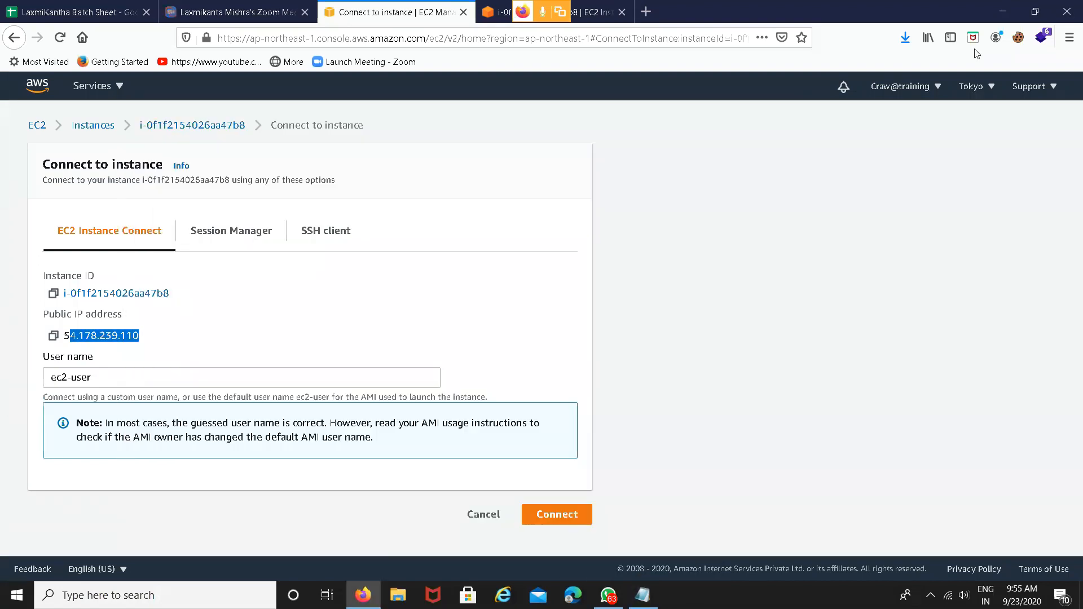
{"action": "left_click", "coordinate": [1003, 12]}
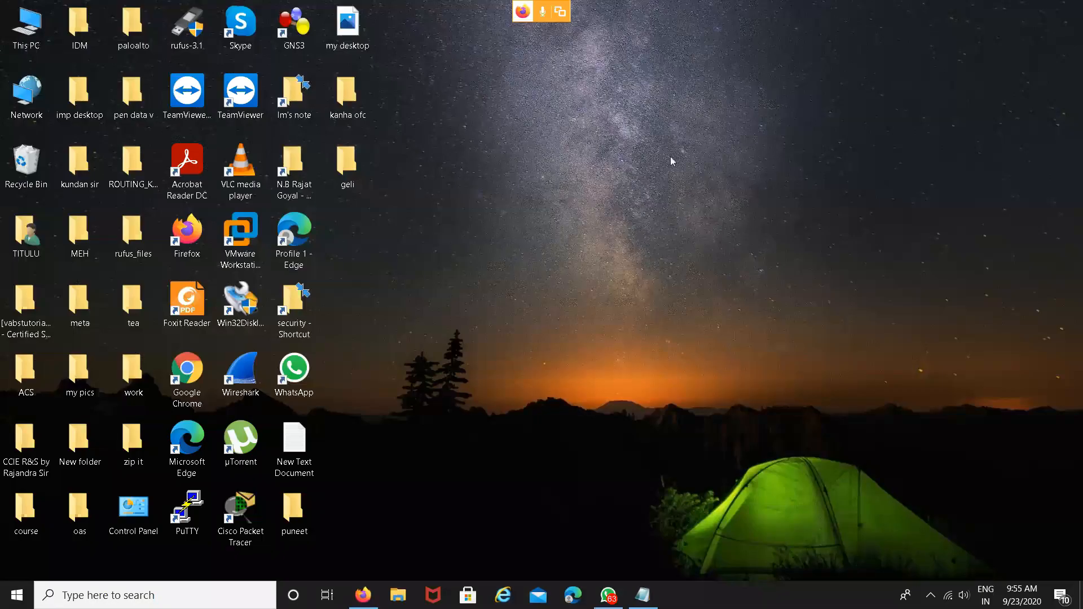
Create a new text document on the desktop named 'linux'
{"action": "right_click", "coordinate": [670, 157]}
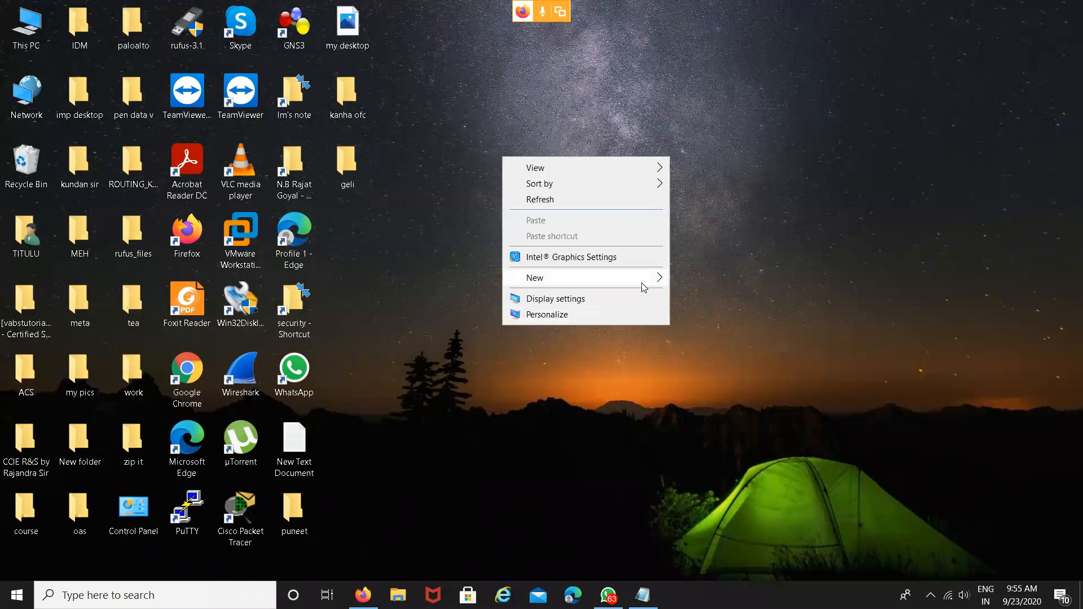
{"action": "mouse_move", "coordinate": [644, 287]}
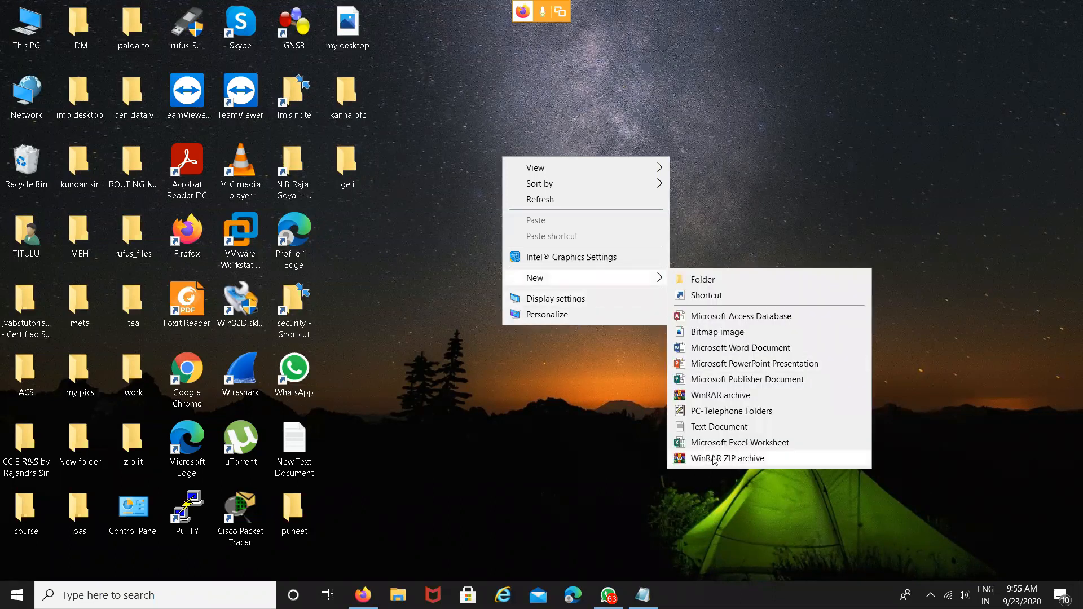
{"action": "left_click", "coordinate": [718, 430]}
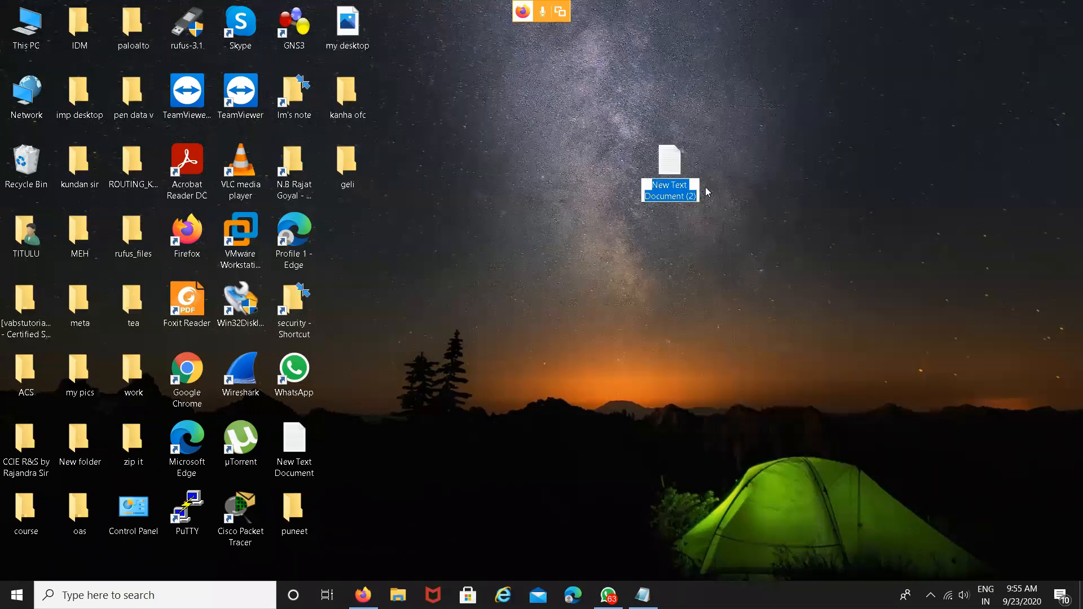
{"action": "type", "text": "pu"}
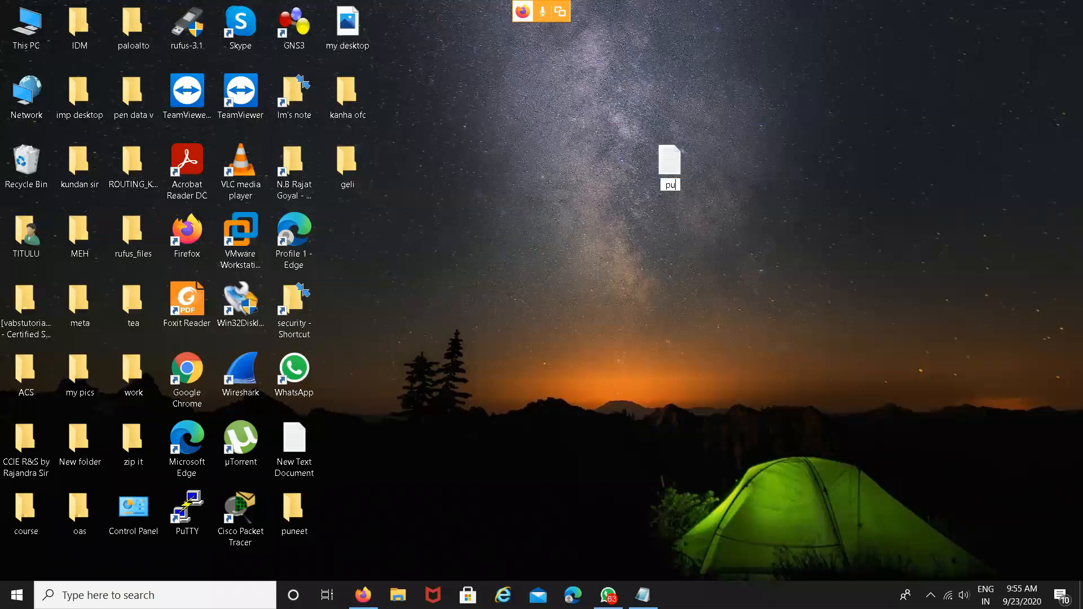
{"action": "key", "text": "BackSpace"}
{"action": "key", "text": "BackSpace"}
{"action": "type", "text": "linux"}
{"action": "key", "text": "Return"}
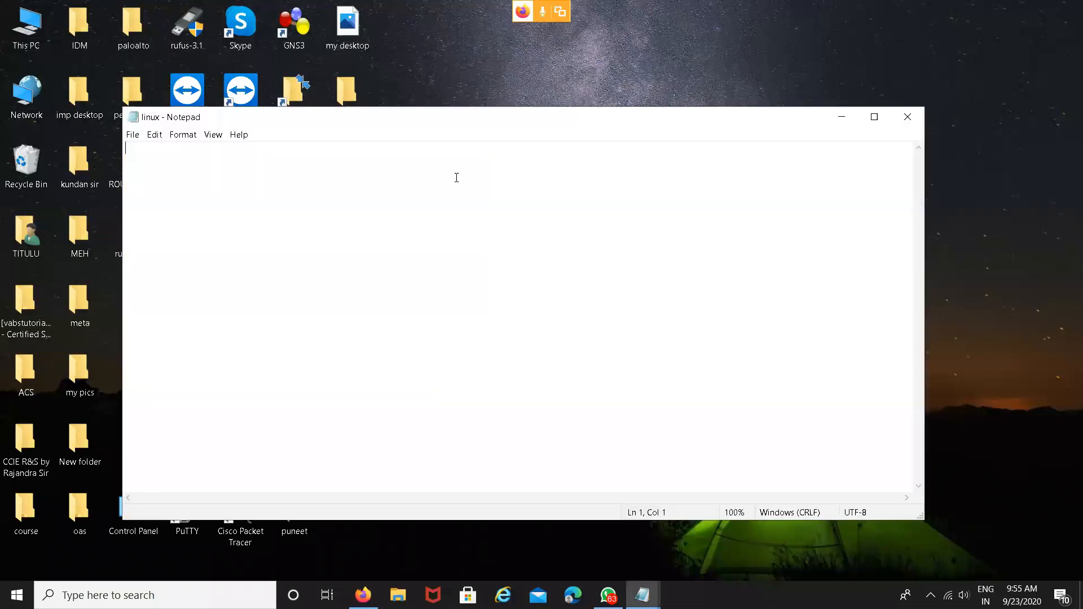
Copy the instance's public IP address from the EC2 Connect to instance page
{"action": "left_click", "coordinate": [364, 596]}
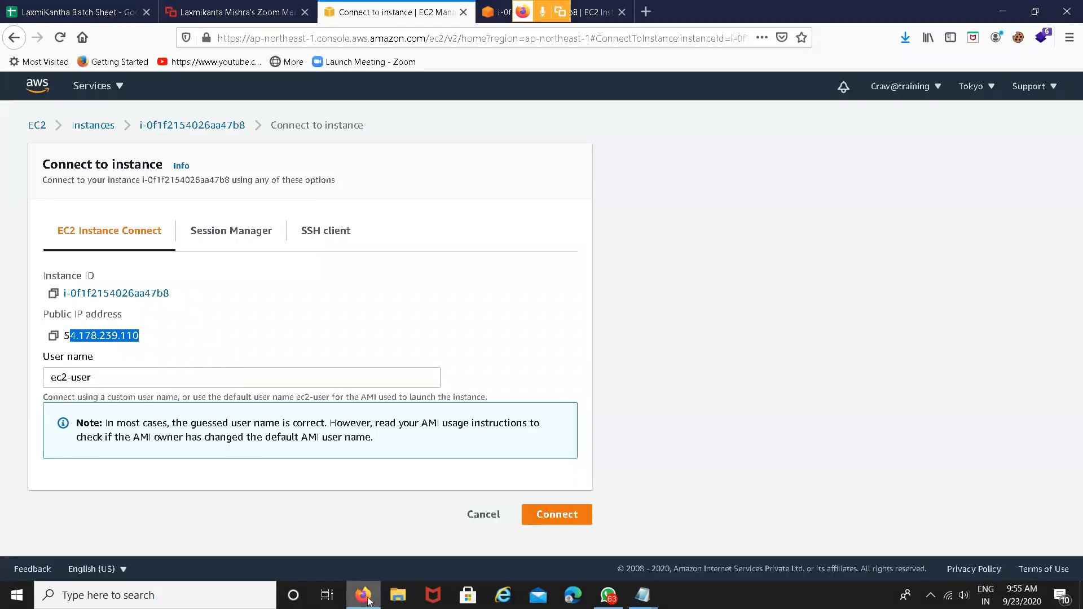
{"action": "left_click", "coordinate": [368, 602]}
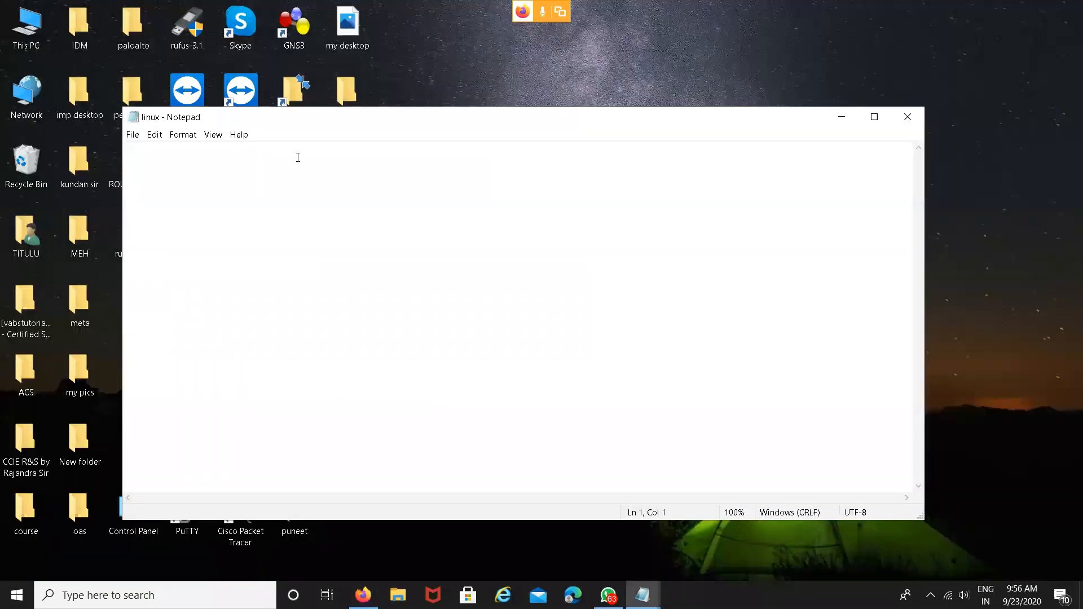
{"action": "key", "text": "ctrl+v"}
{"action": "key", "text": "BackSpace"}
{"action": "key", "text": "BackSpace"}
{"action": "key", "text": "BackSpace"}
{"action": "key", "text": "BackSpace"}
{"action": "key", "text": "BackSpace"}
{"action": "key", "text": "BackSpace"}
{"action": "key", "text": "BackSpace"}
{"action": "key", "text": "BackSpace"}
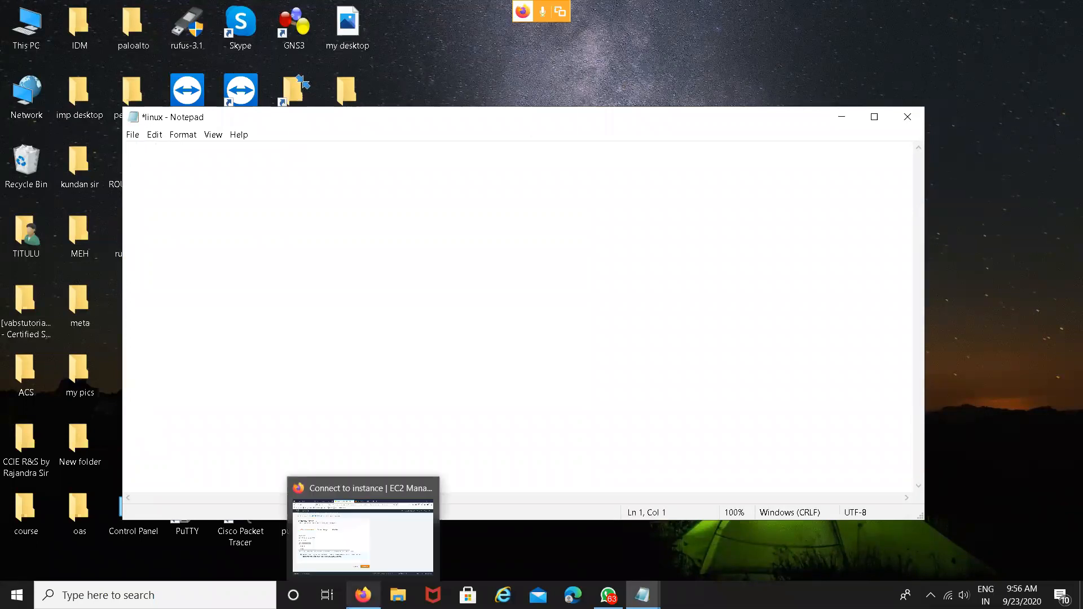
{"action": "left_click", "coordinate": [362, 595]}
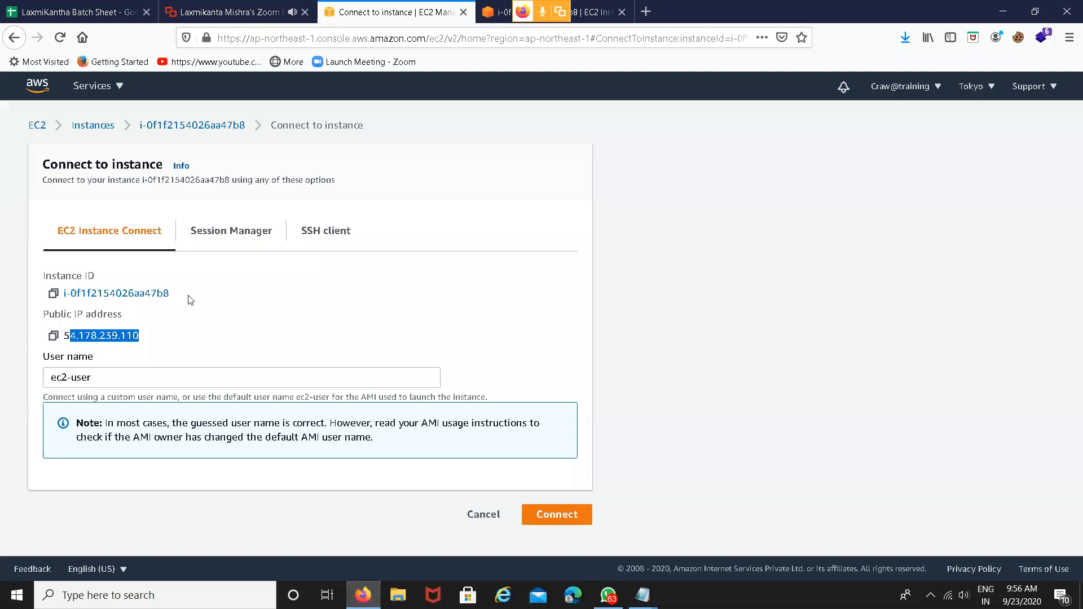
{"action": "left_click", "coordinate": [49, 338]}
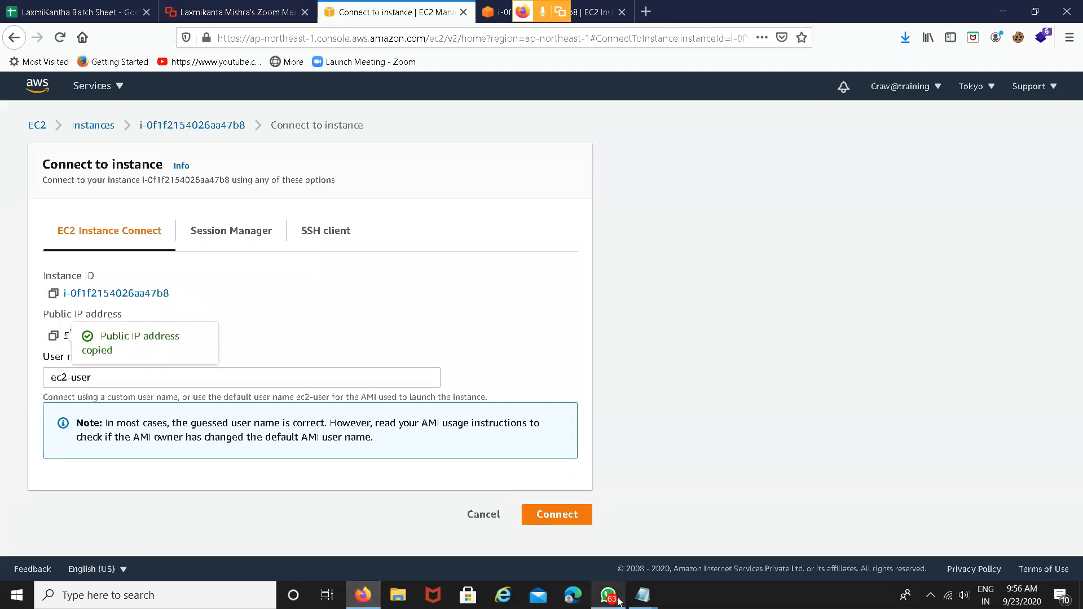
Paste the public IP 54.178.239.110 into the linux note, leaving the user name as ec2-user
{"action": "left_click", "coordinate": [642, 595]}
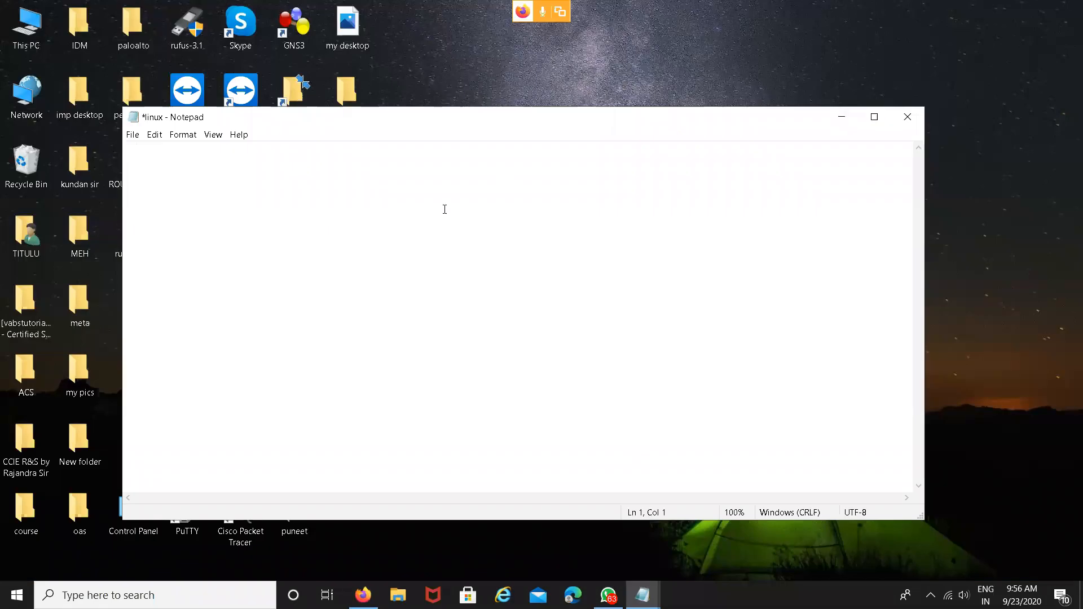
{"action": "key", "text": "ctrl+v"}
{"action": "left_click", "coordinate": [363, 595]}
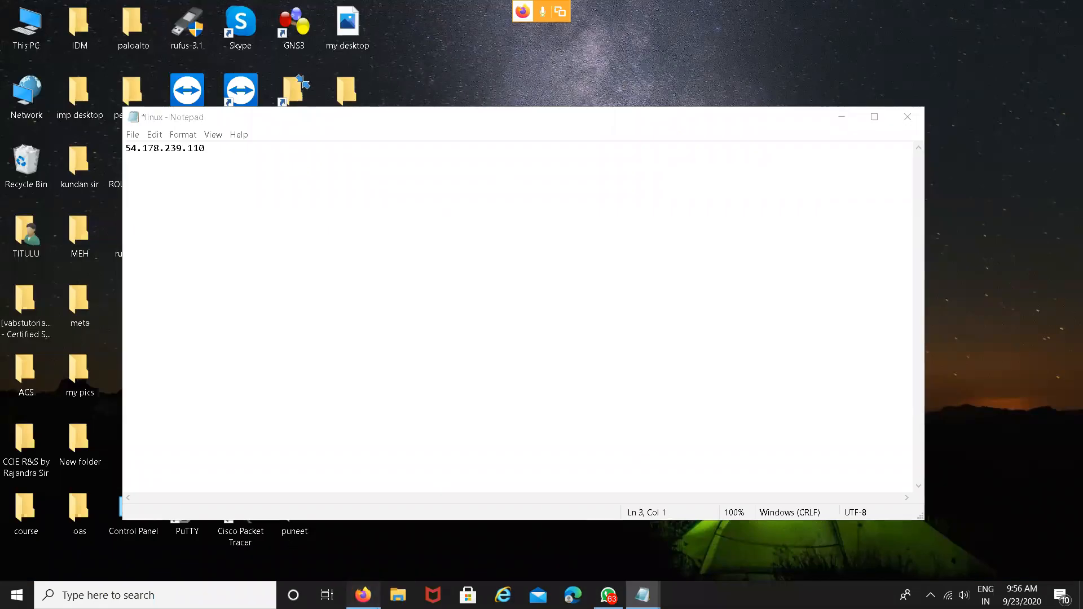
{"action": "left_click", "coordinate": [53, 384]}
{"action": "key", "text": "ctrl+a"}
{"action": "key", "text": "BackSpace"}
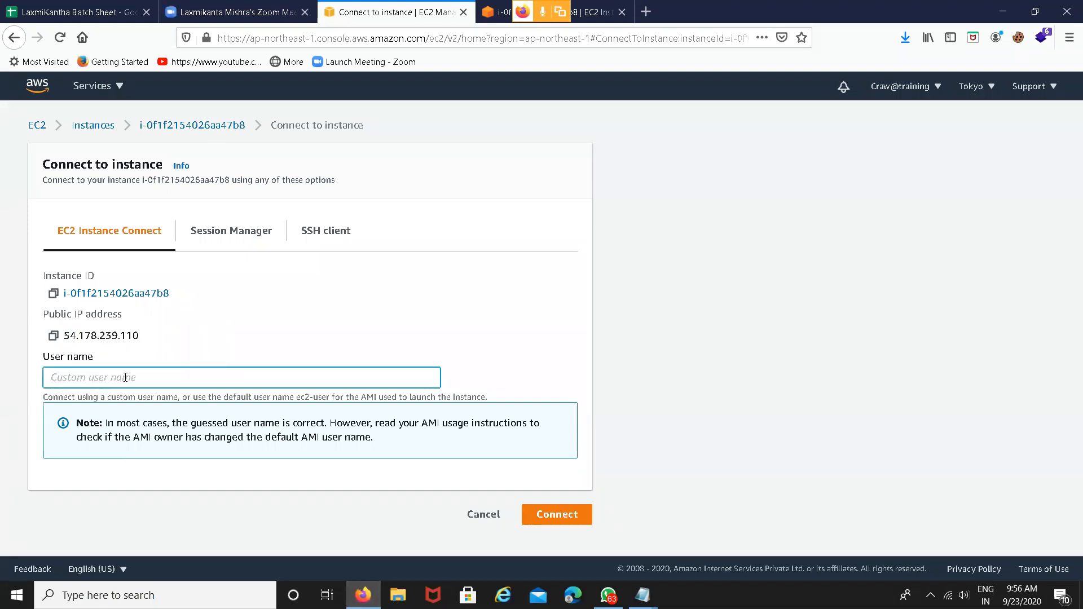
{"action": "left_click", "coordinate": [257, 345]}
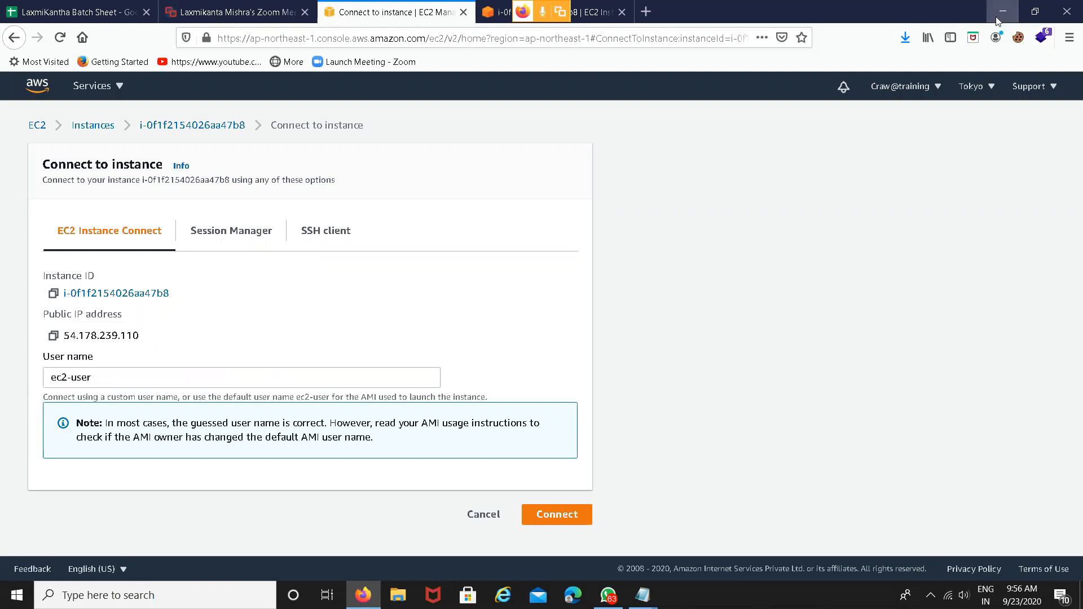
Show the SSH client connection instructions and select the ssh command text
{"action": "left_click", "coordinate": [329, 238]}
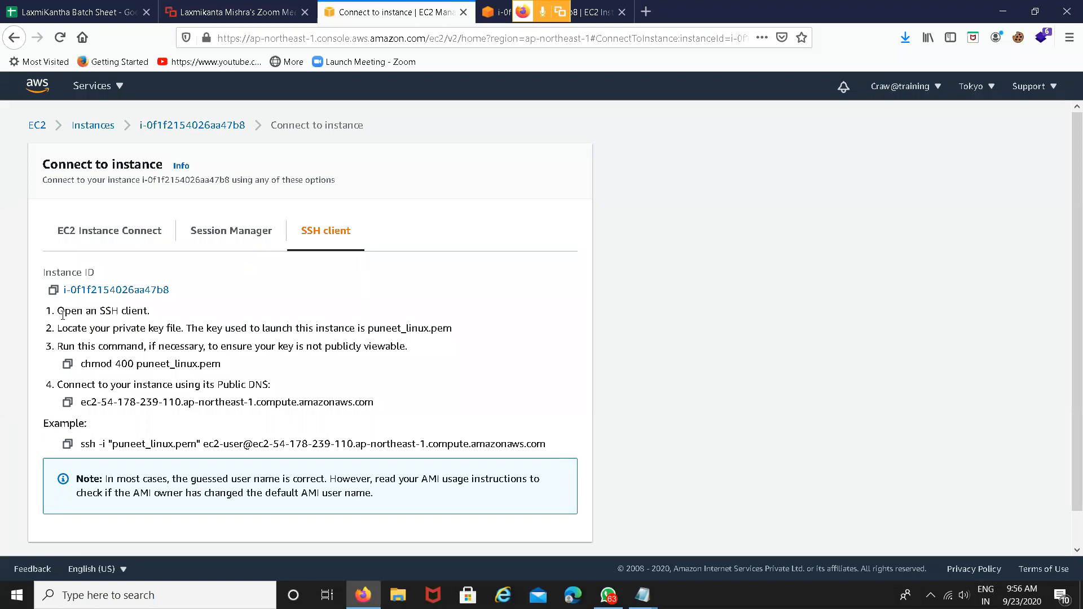
{"action": "left_click_drag", "start_coordinate": [62, 311], "coordinate": [342, 383]}
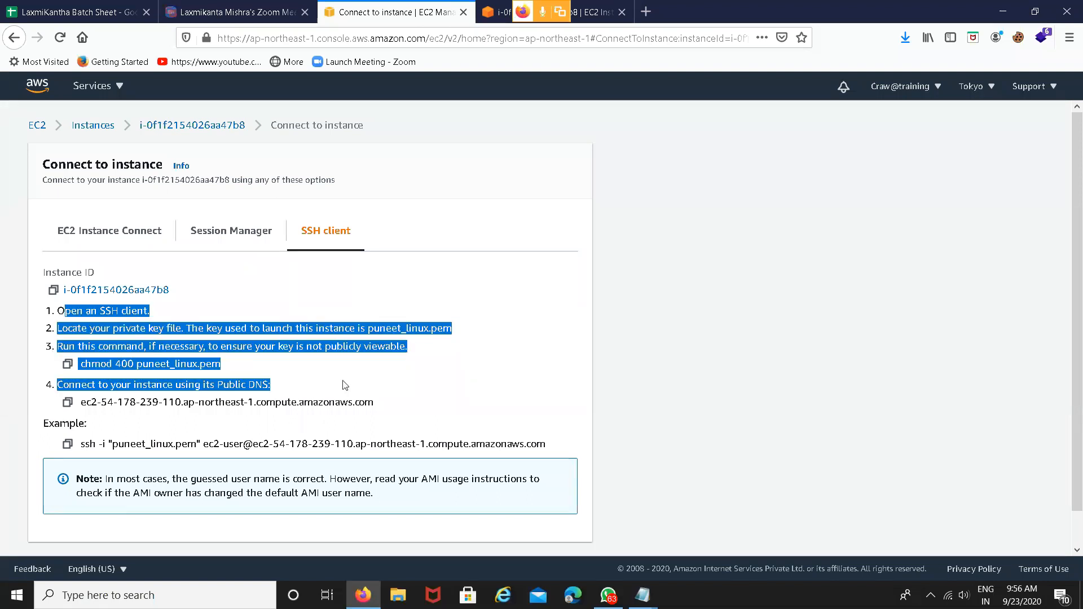
{"action": "left_click", "coordinate": [646, 11]}
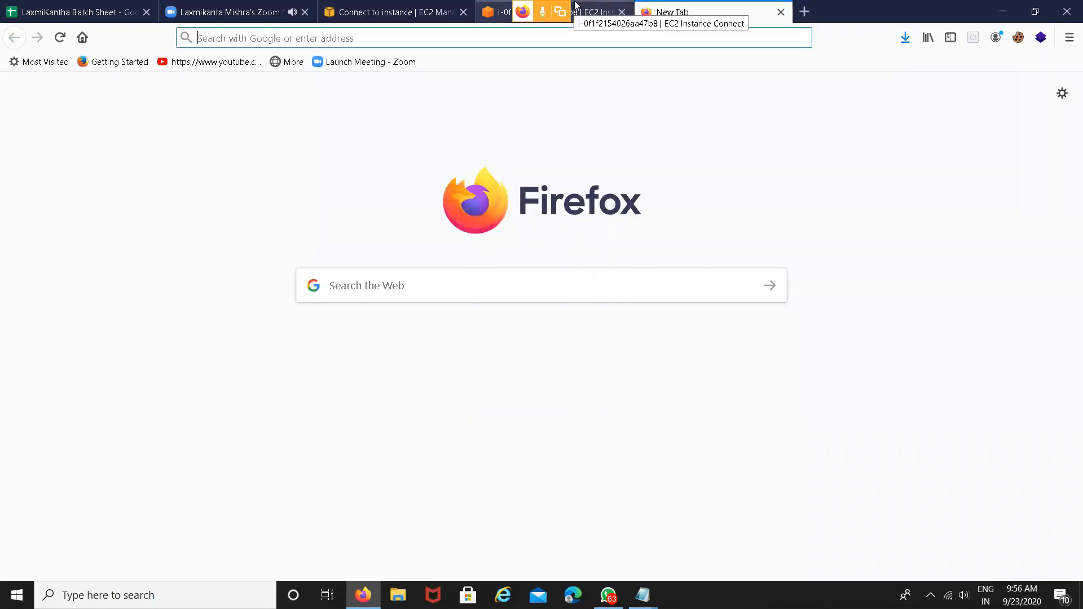
Go to Google and search for 'puttgen'
{"action": "type", "text": "google.com"}
{"action": "key", "text": "Return"}
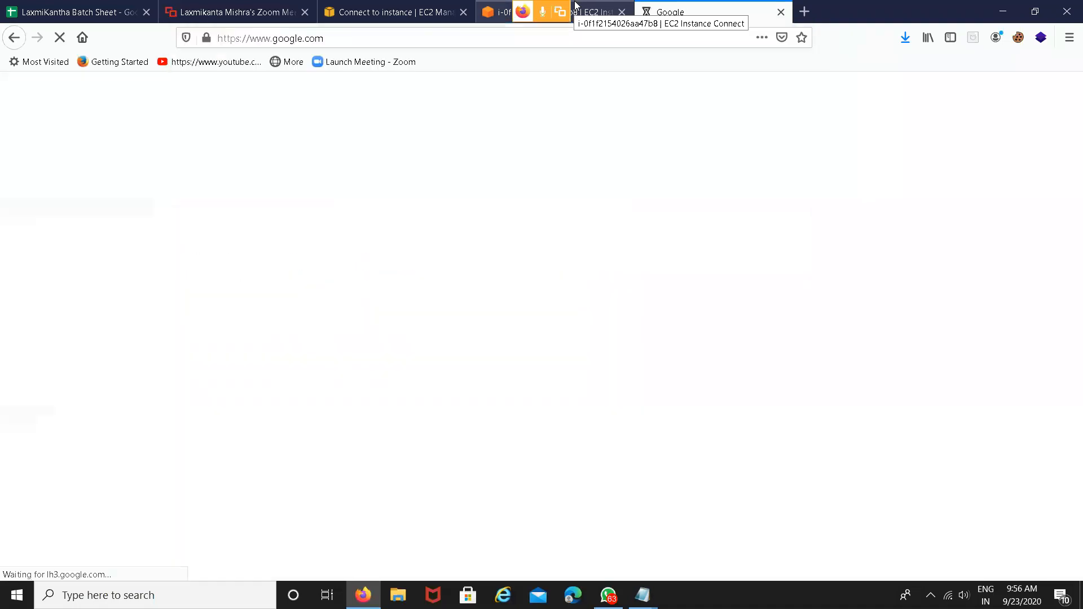
{"action": "type", "text": "putt"}
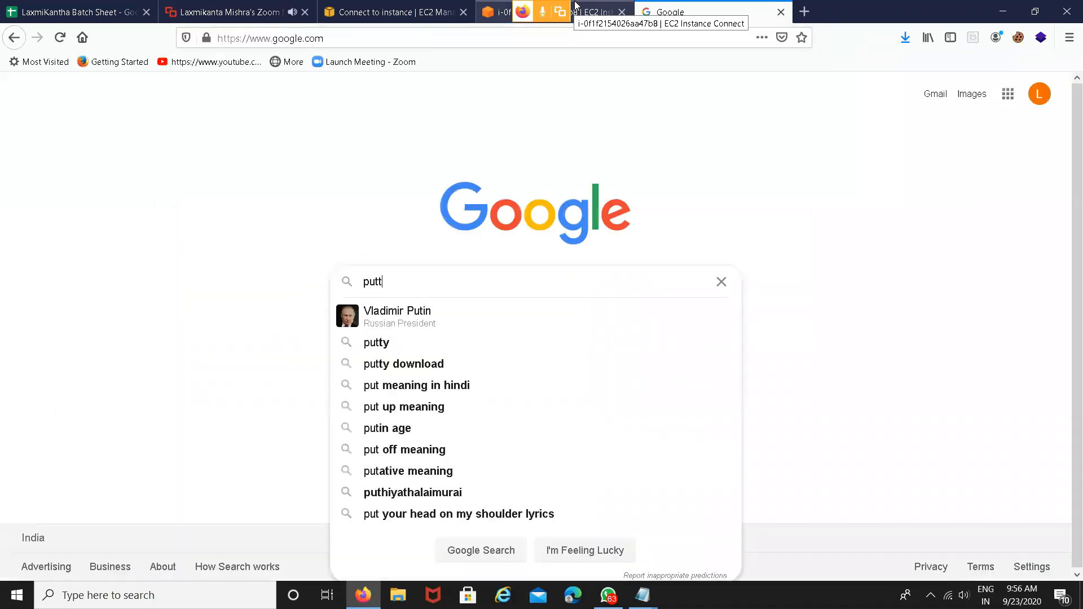
{"action": "type", "text": "gen"}
{"action": "key", "text": "Return"}
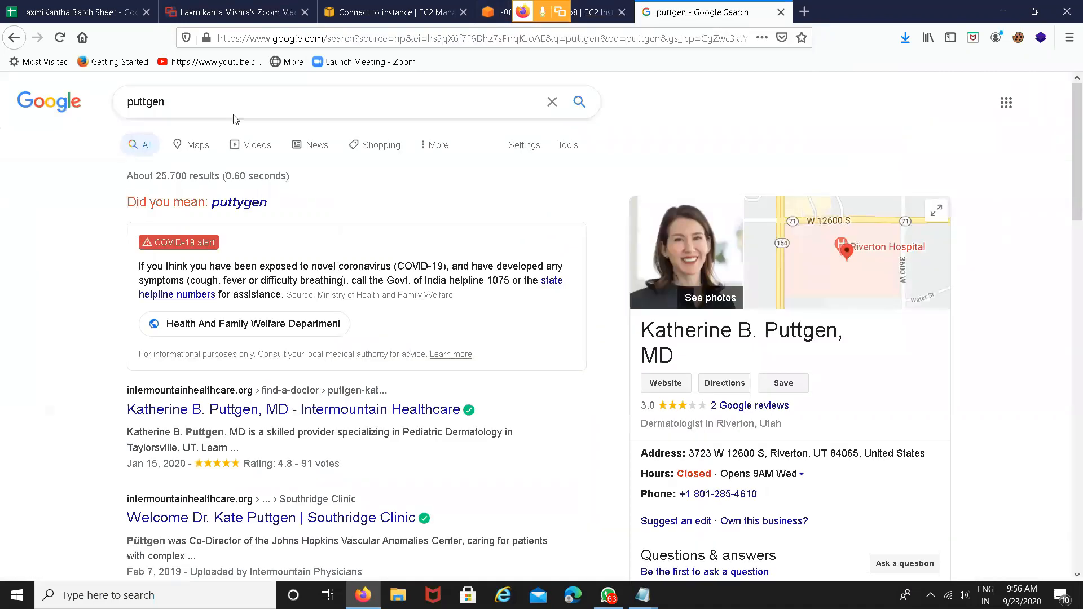
Correct the query to 'puttygen' and search again
{"action": "left_click", "coordinate": [207, 100]}
{"action": "key", "text": "BackSpace"}
{"action": "key", "text": "BackSpace"}
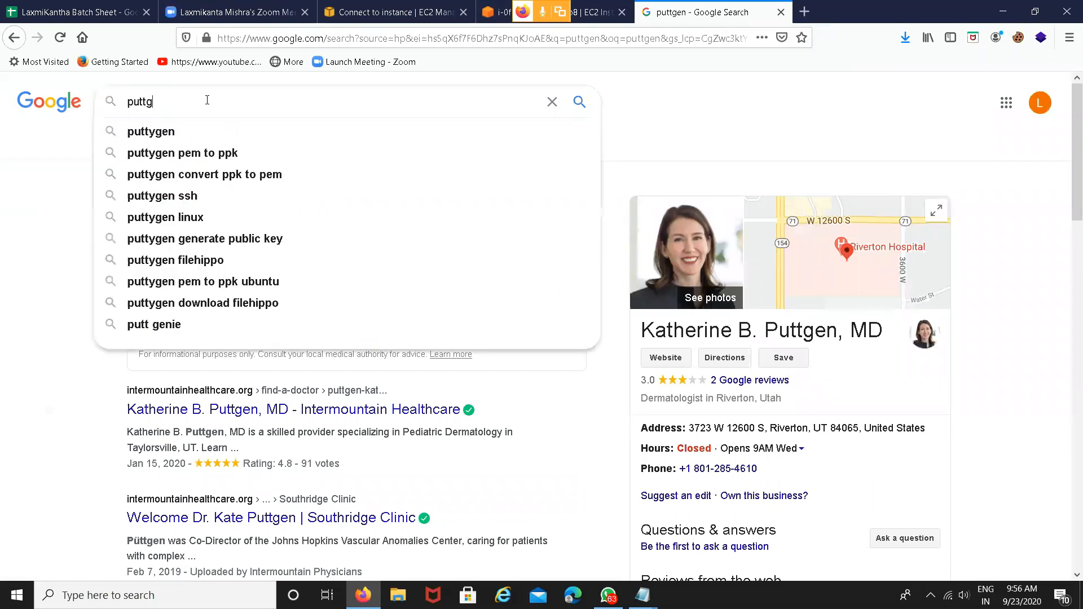
{"action": "key", "text": "BackSpace"}
{"action": "type", "text": "yghe"}
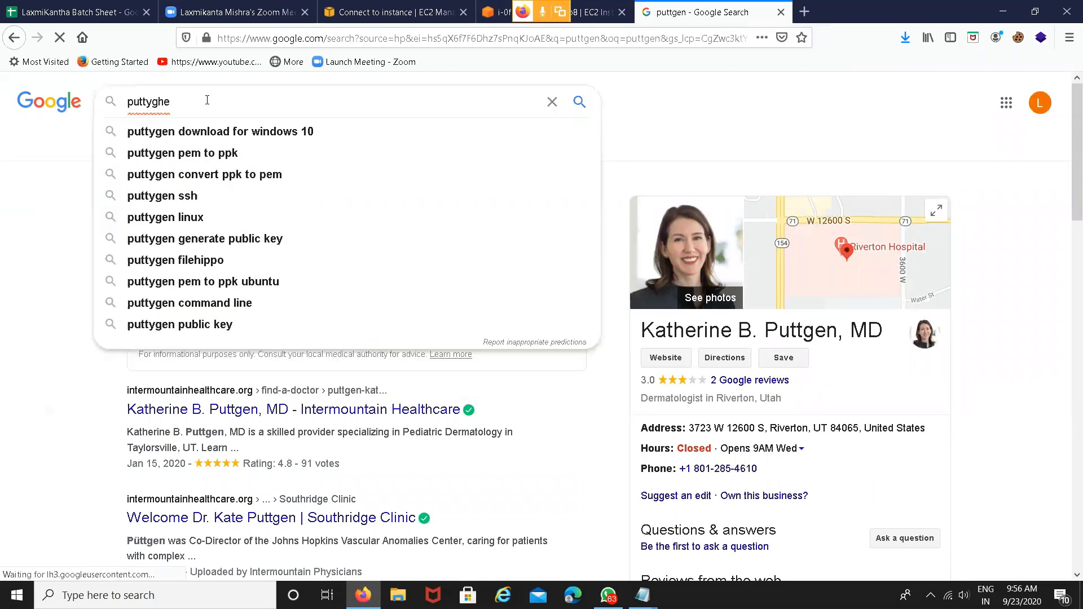
{"action": "key", "text": "BackSpace"}
{"action": "key", "text": "BackSpace"}
{"action": "key", "text": "BackSpace"}
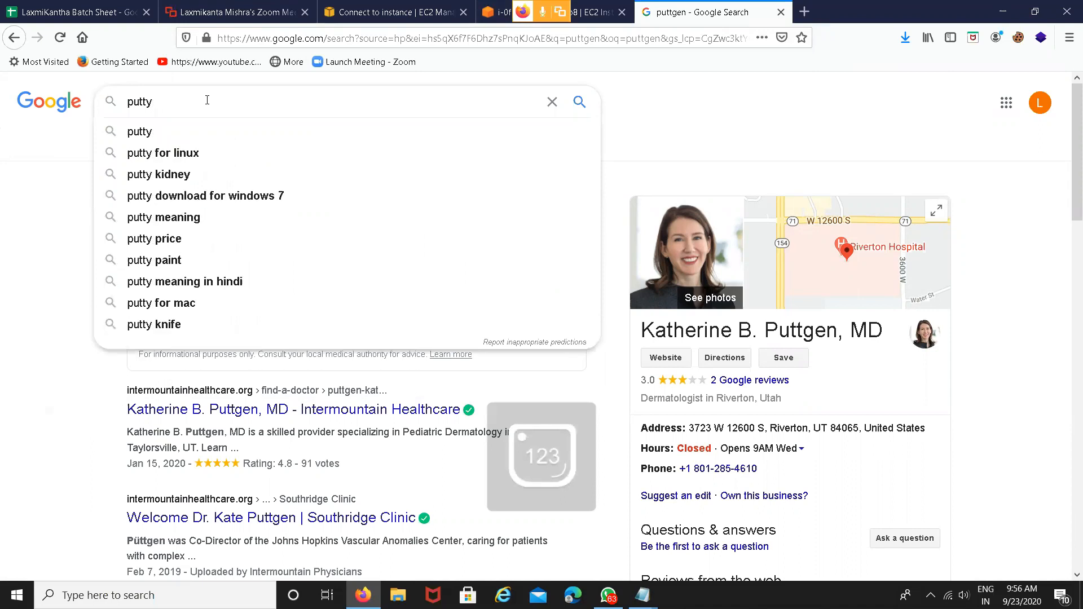
{"action": "type", "text": "gen"}
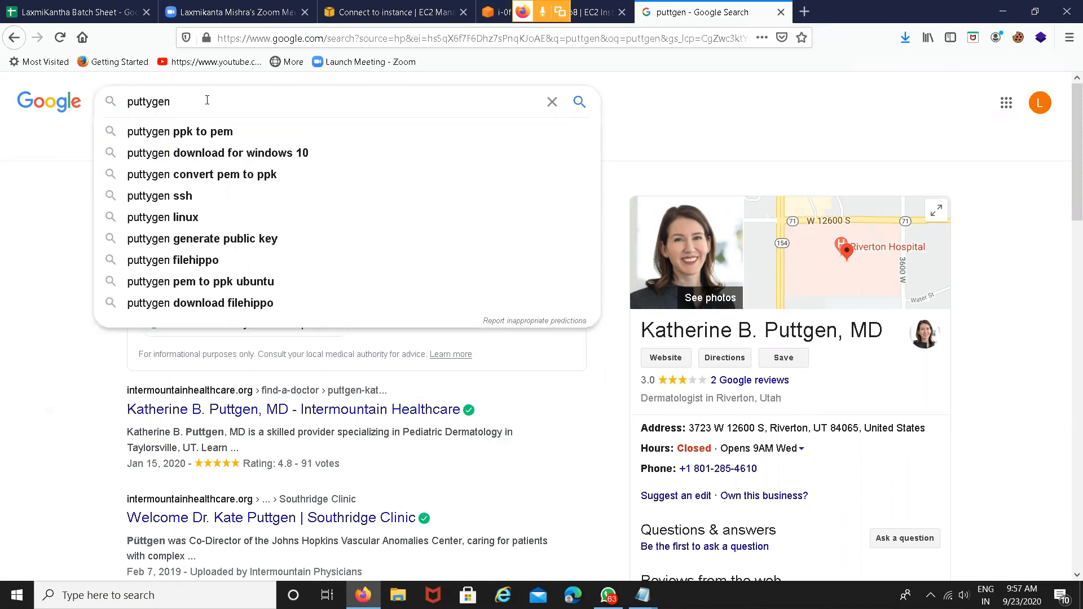
{"action": "key", "text": "Return"}
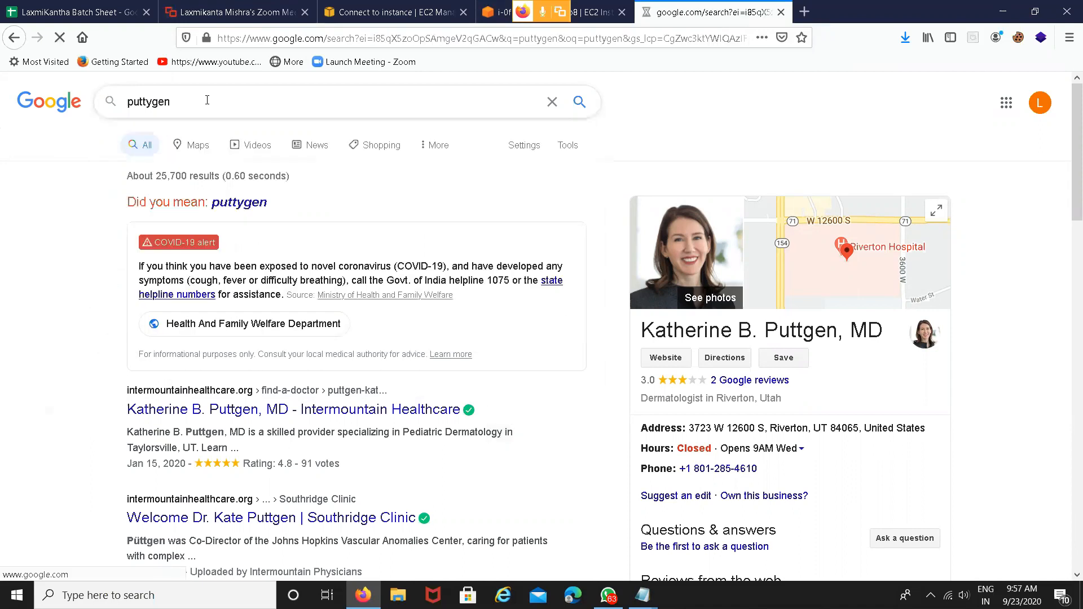
Open the PuTTYgen Download result and scroll through its download guide
{"action": "left_click", "coordinate": [210, 225]}
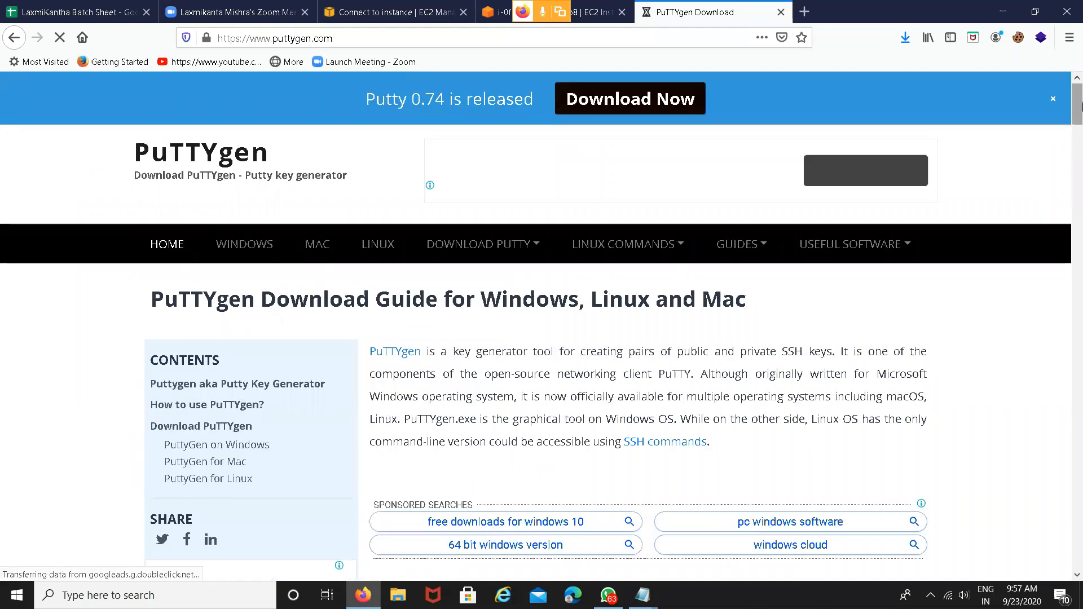
{"action": "left_click_drag", "start_coordinate": [1079, 105], "coordinate": [1080, 265]}
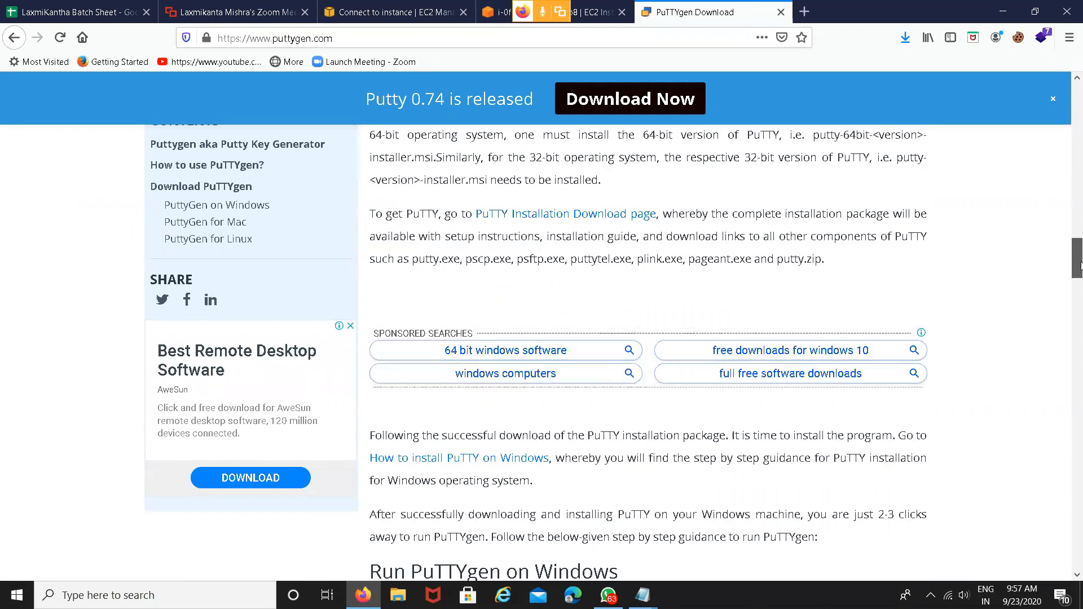
{"action": "left_click_drag", "start_coordinate": [1080, 265], "coordinate": [1079, 110]}
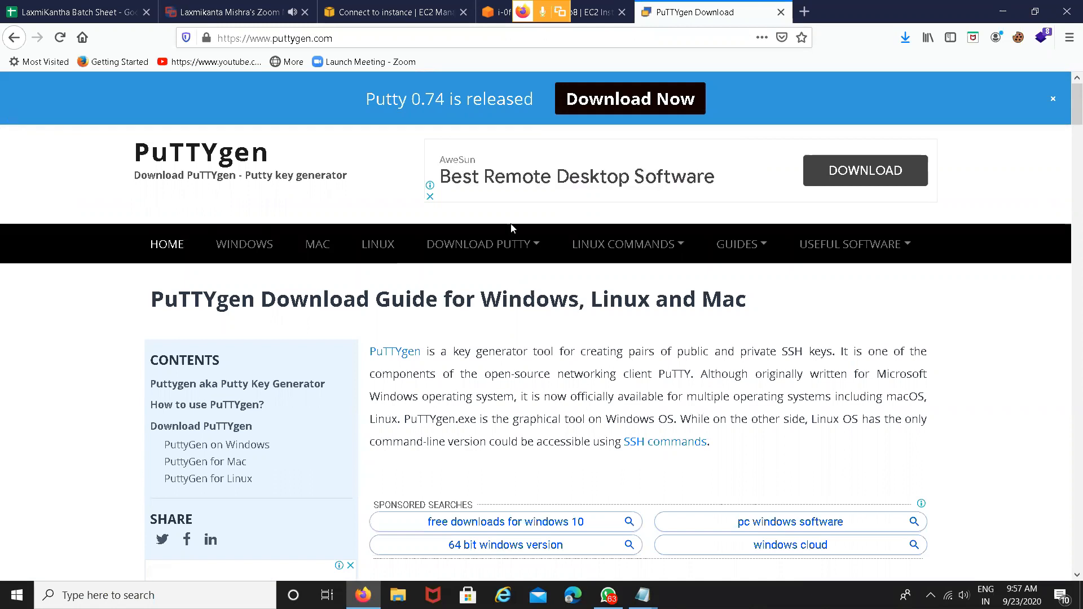
{"action": "mouse_move", "coordinate": [527, 244]}
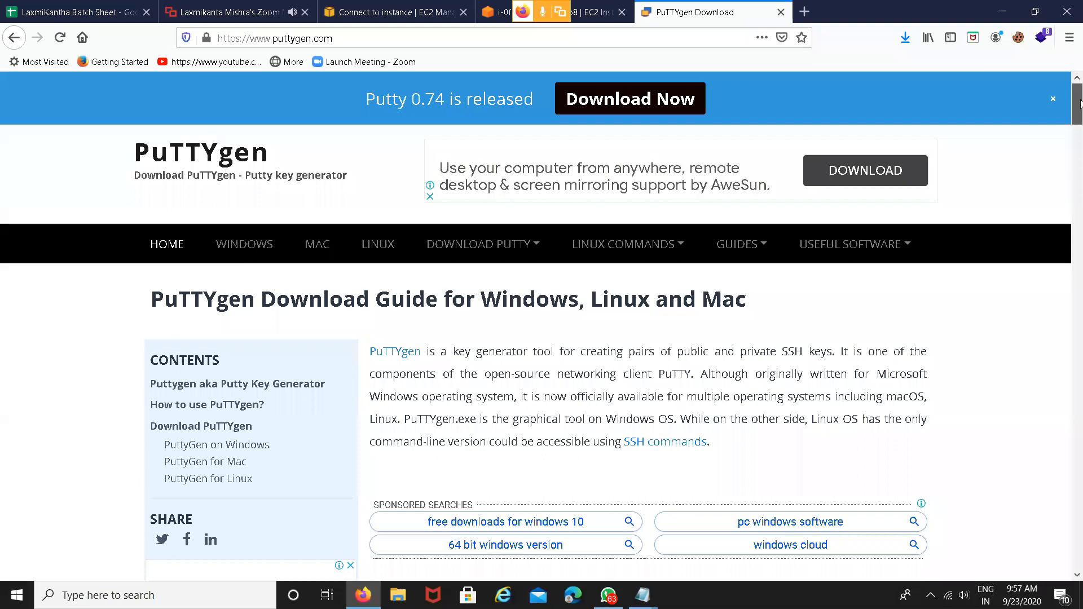
{"action": "scroll", "coordinate": [1077, 115], "scroll_direction": "down", "scroll_amount": 2}
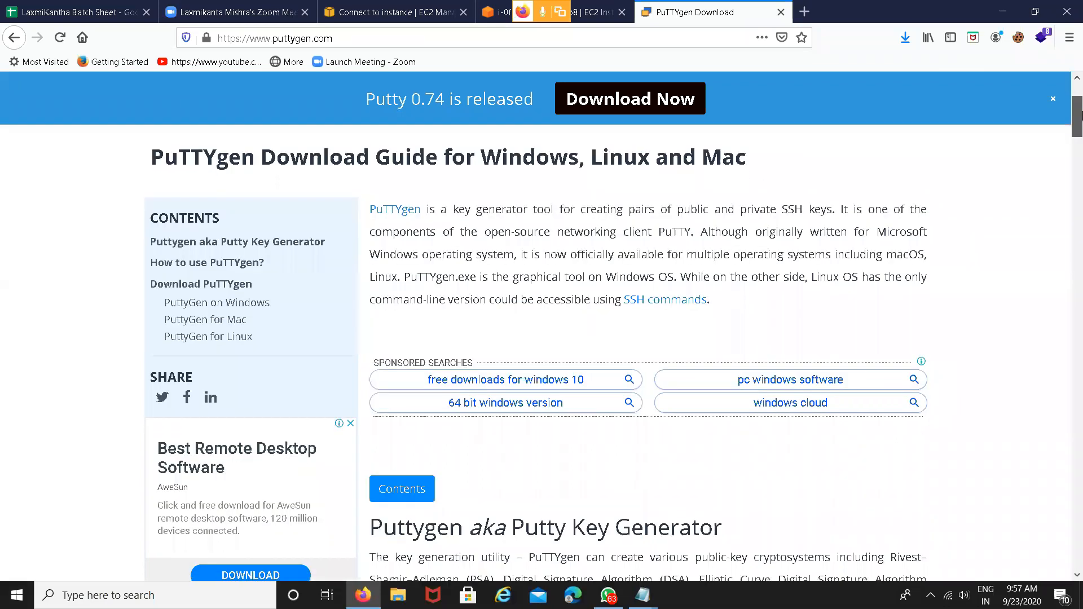
{"action": "scroll", "coordinate": [1079, 116], "scroll_direction": "down", "scroll_amount": 1}
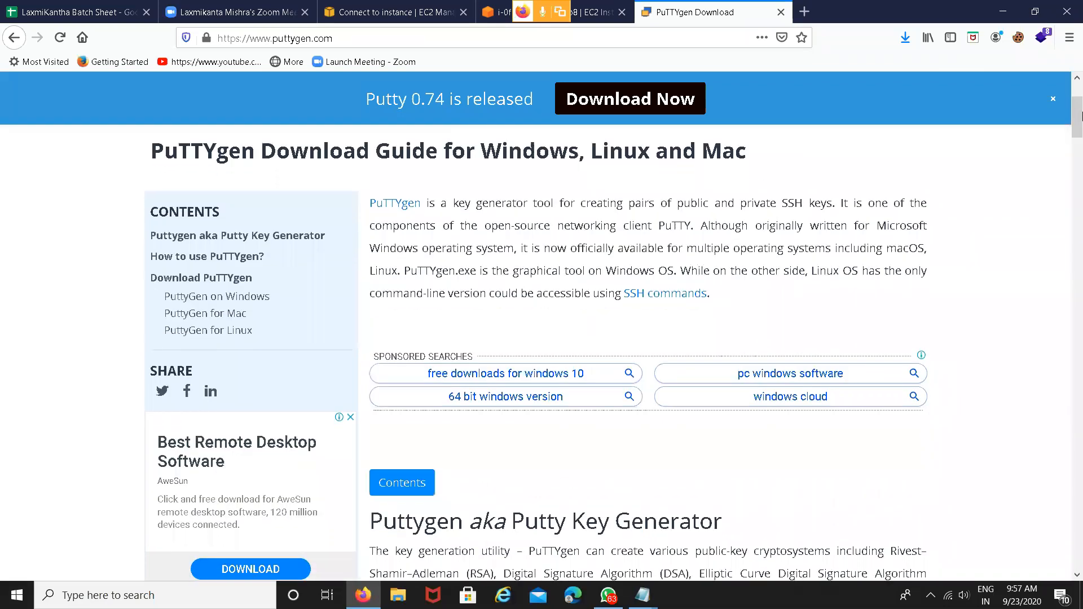
Bring up the saved .pem key in Notepad, then minimize it again
{"action": "left_click", "coordinate": [641, 592]}
{"action": "left_click", "coordinate": [566, 539]}
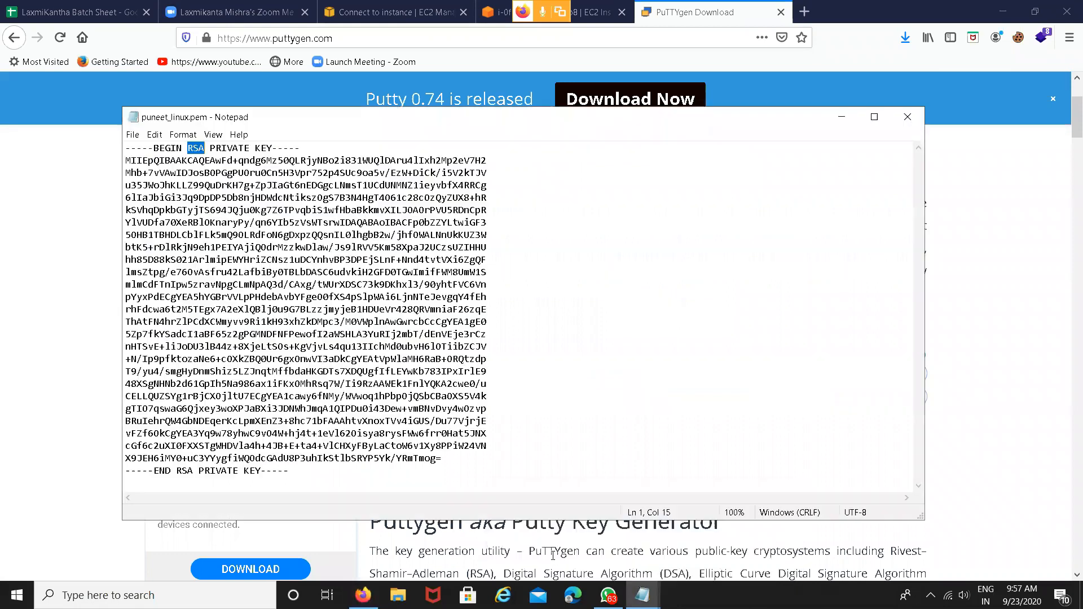
{"action": "left_click", "coordinate": [841, 117]}
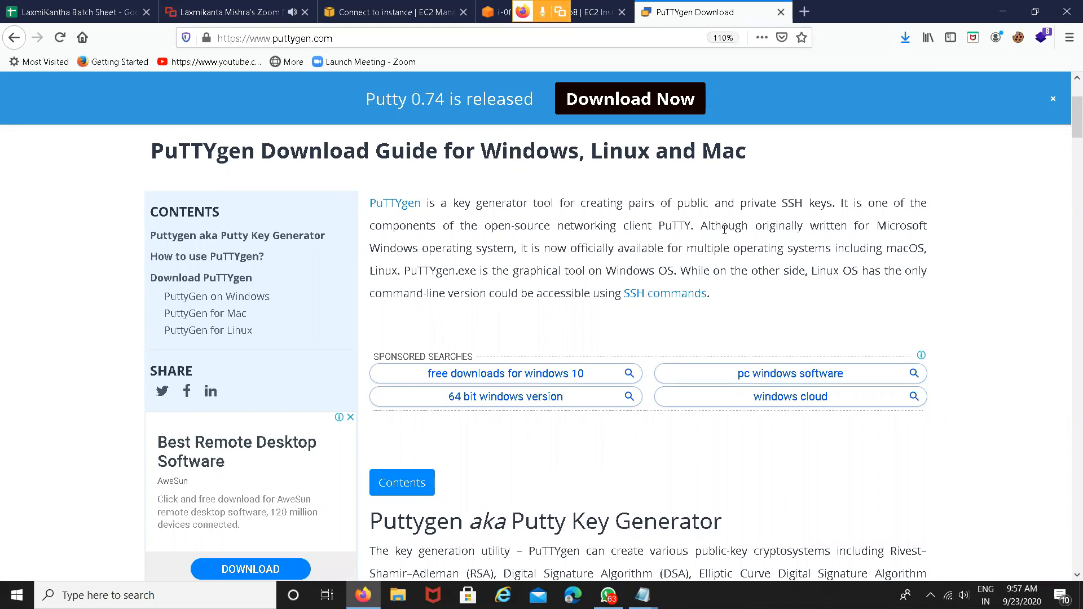
Return to the puttygen.com guide and open Download PuTTY (0.74) in a new tab
{"action": "scroll", "coordinate": [724, 229], "scroll_direction": "down", "scroll_amount": 2}
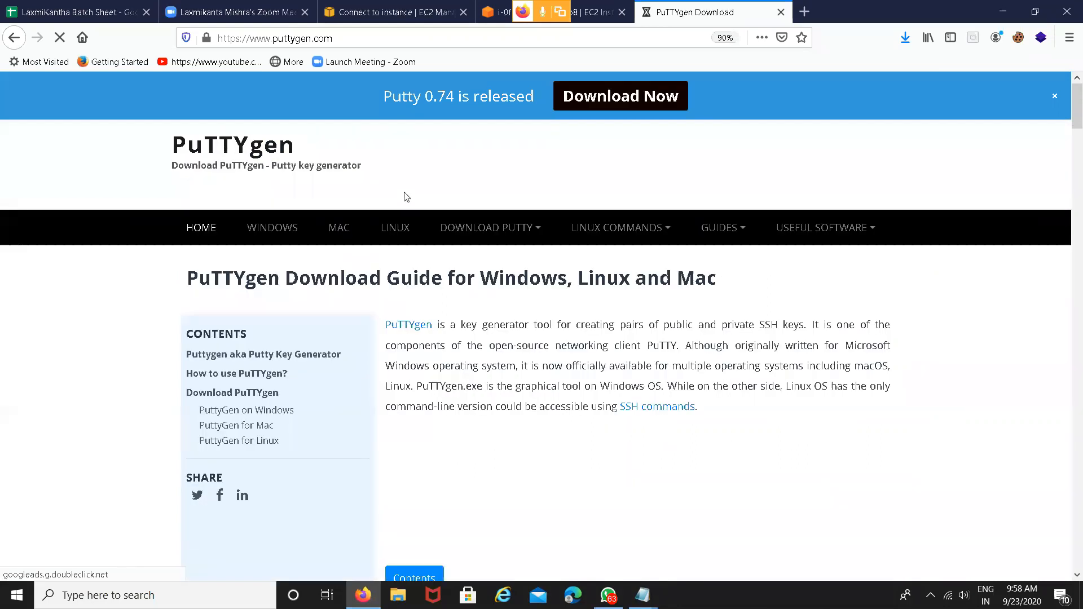
{"action": "mouse_move", "coordinate": [732, 231]}
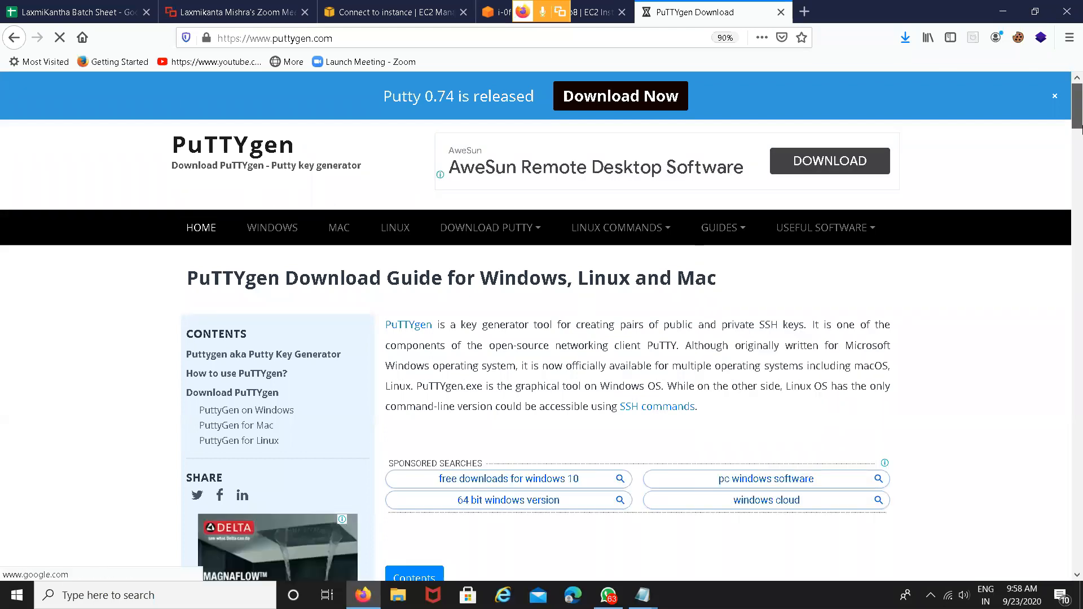
{"action": "left_click_drag", "start_coordinate": [1080, 128], "coordinate": [1080, 185]}
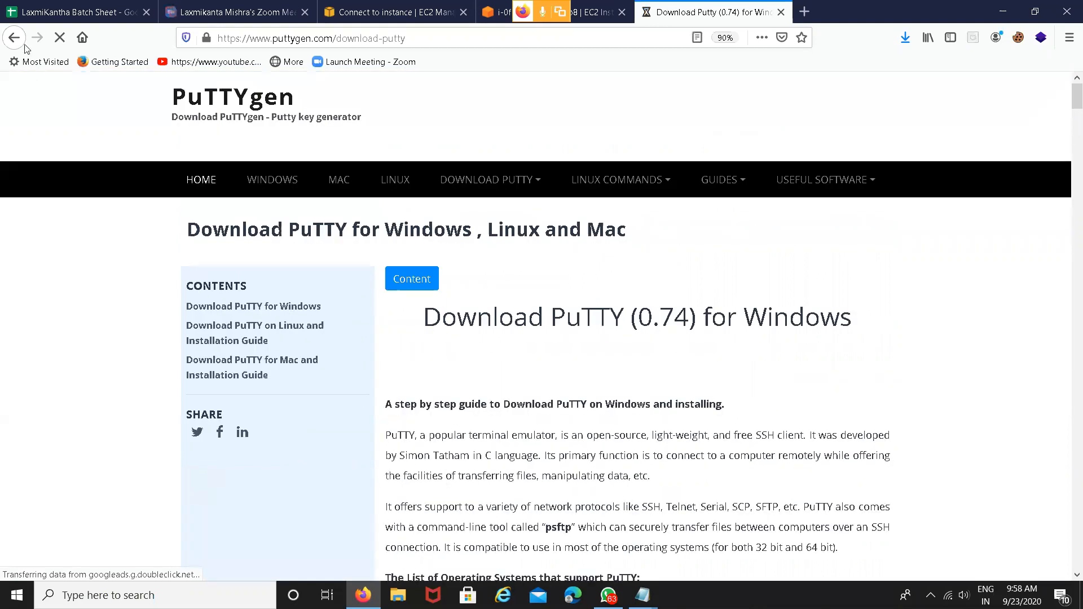
{"action": "left_click", "coordinate": [20, 43]}
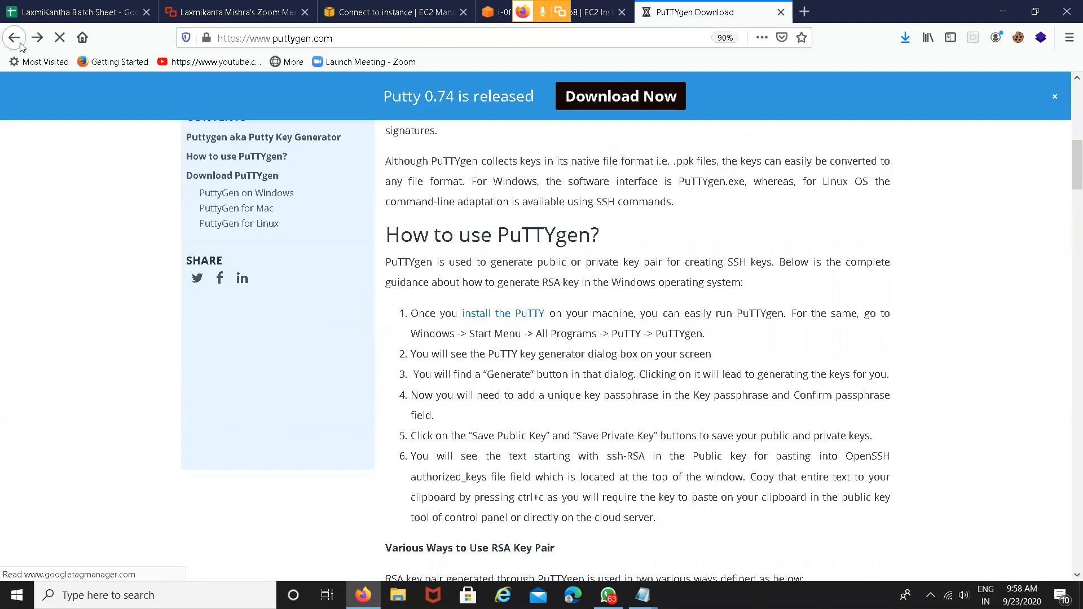
{"action": "left_click", "coordinate": [636, 104]}
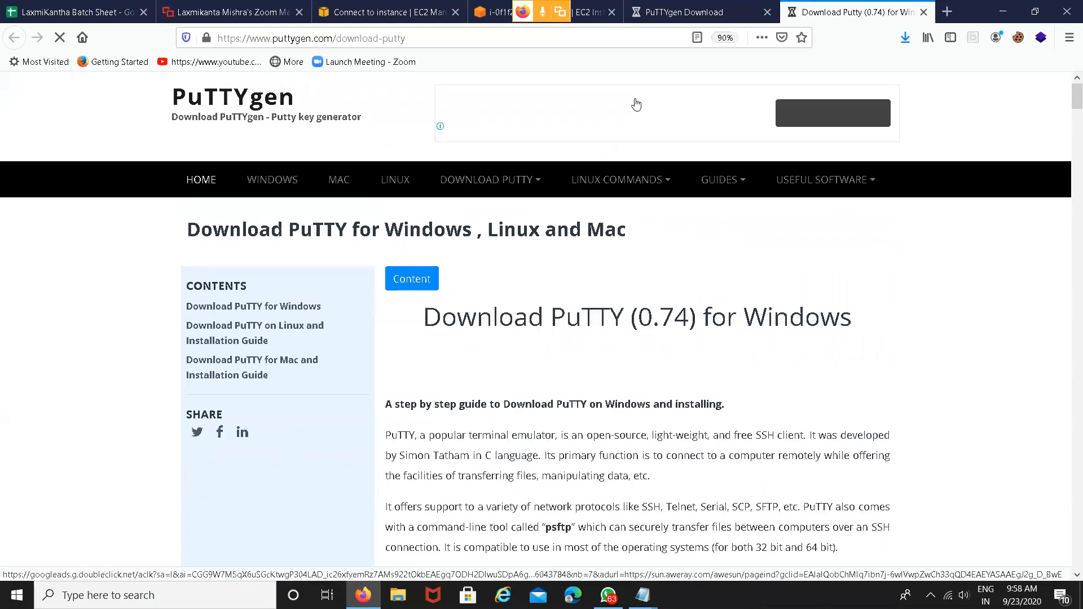
{"action": "left_click", "coordinate": [905, 37]}
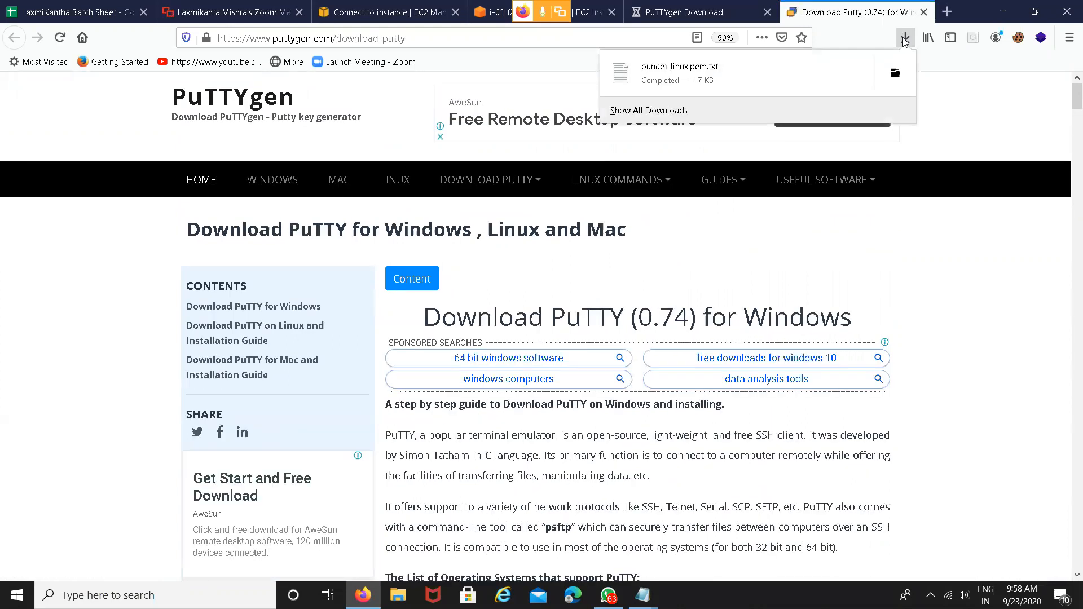
{"action": "left_click", "coordinate": [895, 74]}
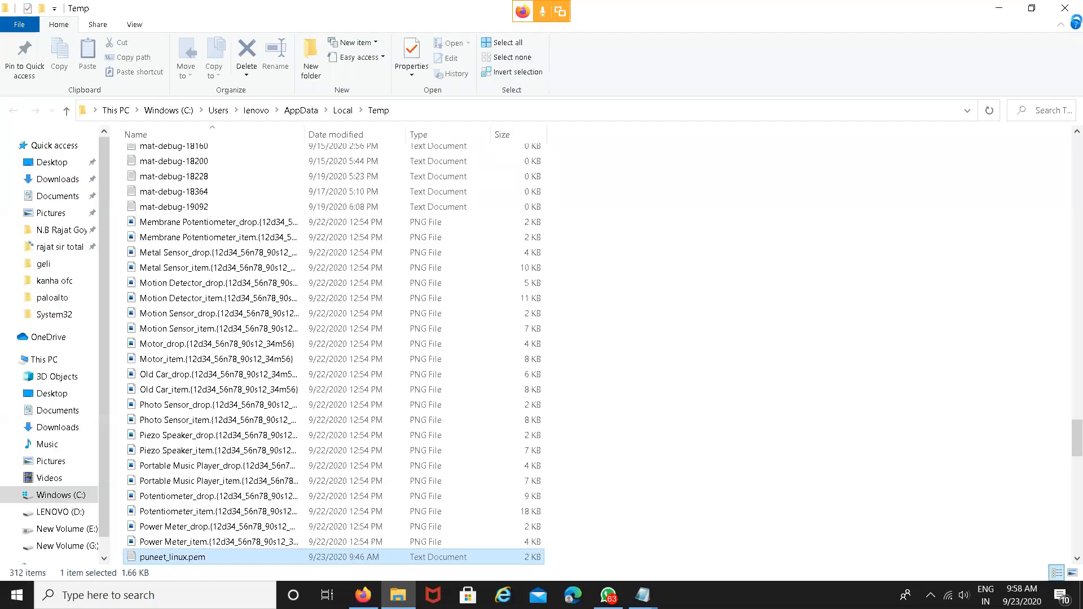
{"action": "left_click", "coordinate": [1070, 11]}
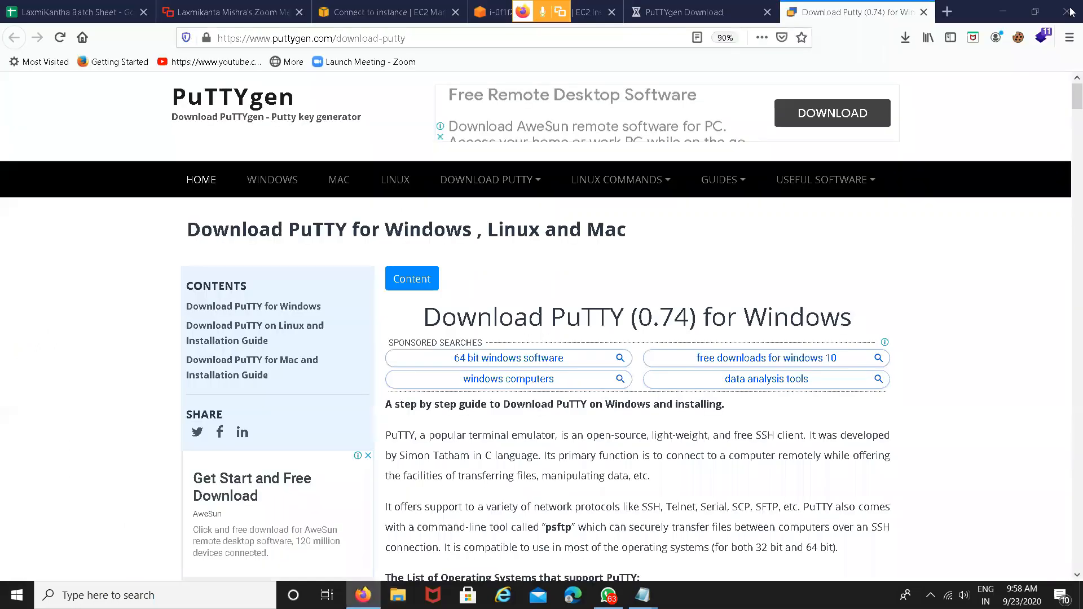
Close the extra PuTTY download tab and go back to the puttygen search results
{"action": "left_click", "coordinate": [709, 12]}
{"action": "left_click", "coordinate": [923, 12]}
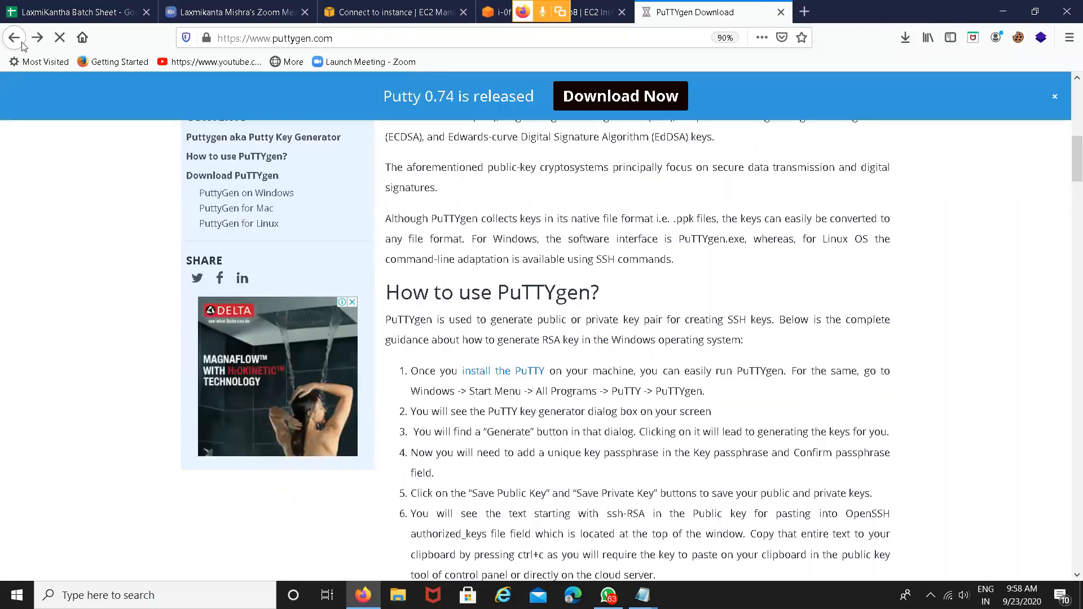
{"action": "left_click", "coordinate": [21, 43]}
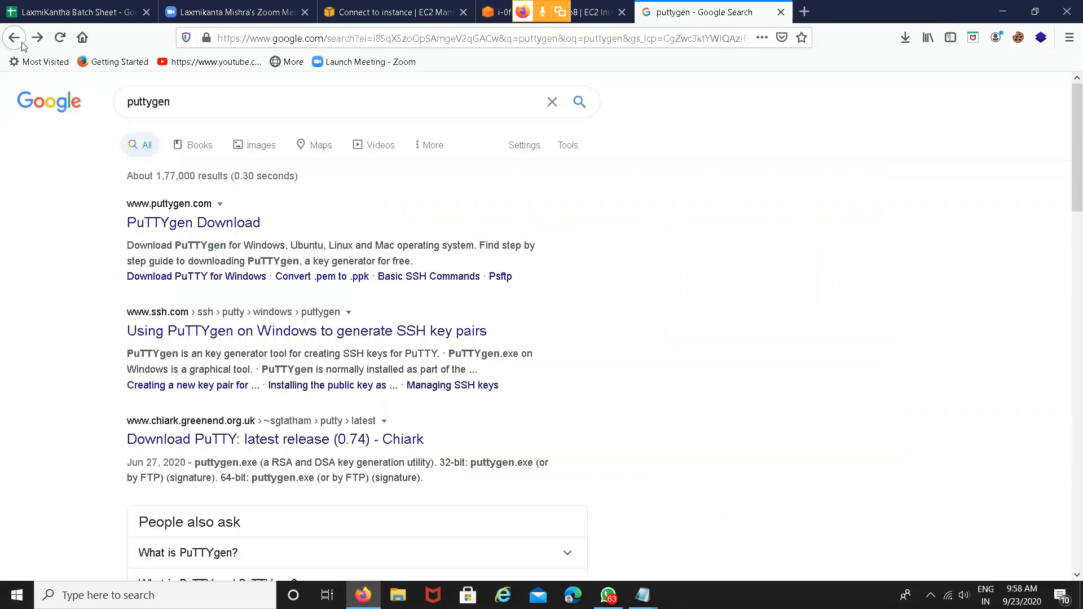
{"action": "scroll", "coordinate": [88, 248], "scroll_direction": "down", "scroll_amount": 2}
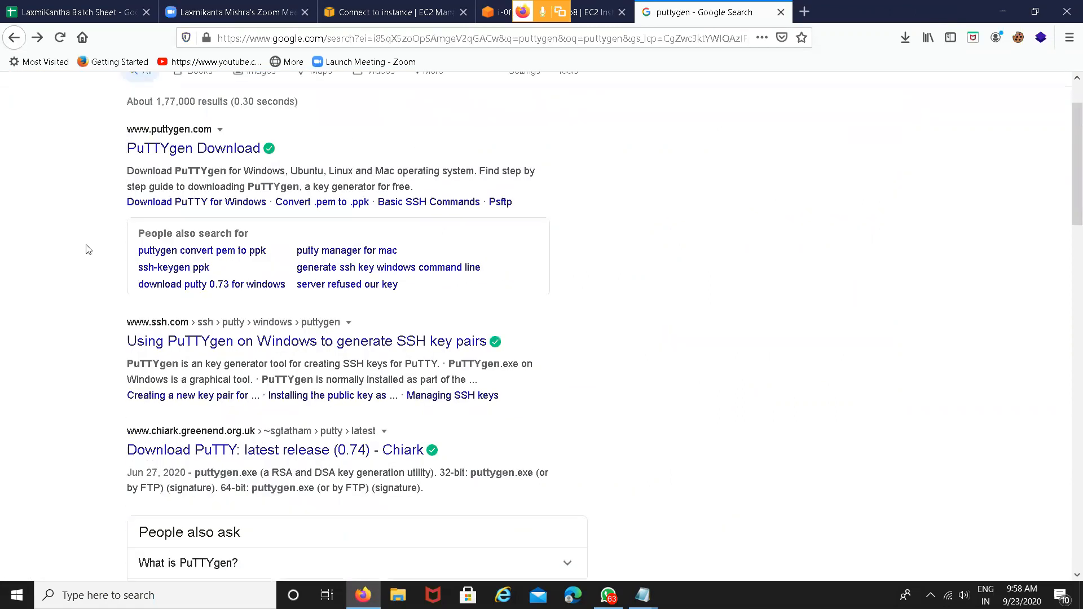
{"action": "scroll", "coordinate": [88, 249], "scroll_direction": "down", "scroll_amount": 4}
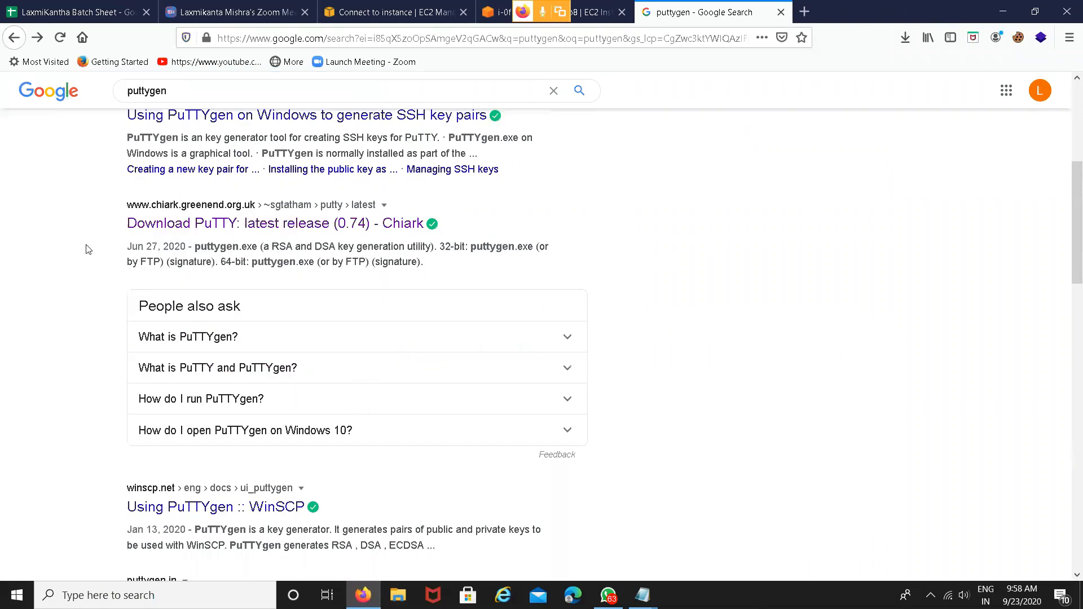
{"action": "scroll", "coordinate": [88, 249], "scroll_direction": "down", "scroll_amount": 5}
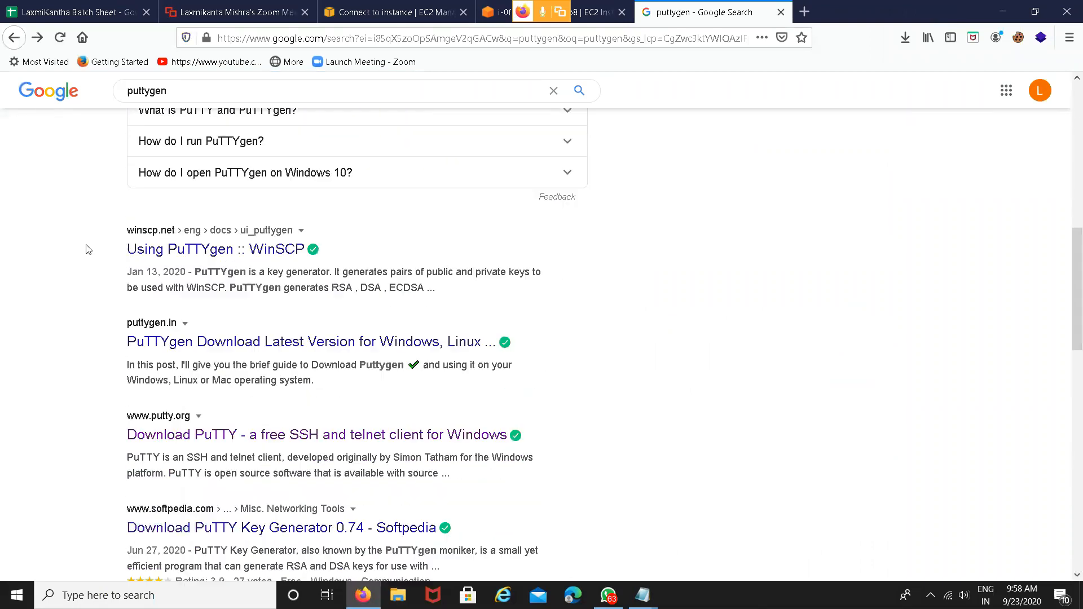
{"action": "scroll", "coordinate": [88, 249], "scroll_direction": "down", "scroll_amount": 1}
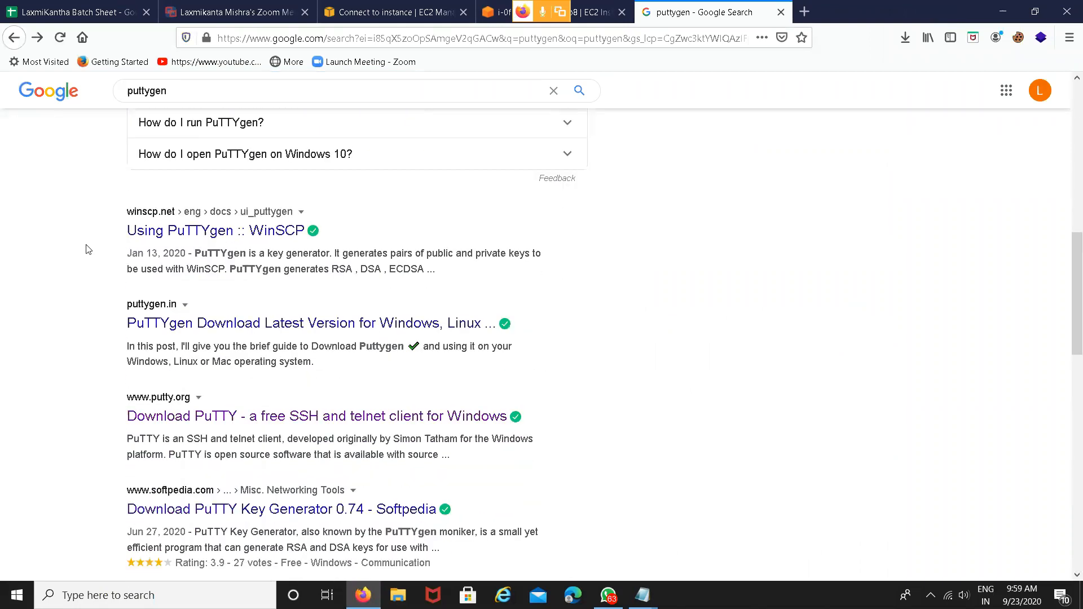
{"action": "scroll", "coordinate": [88, 248], "scroll_direction": "down", "scroll_amount": 2}
Visit the putty.org Download PuTTY page, then return to the puttygen results
{"action": "left_click", "coordinate": [255, 323]}
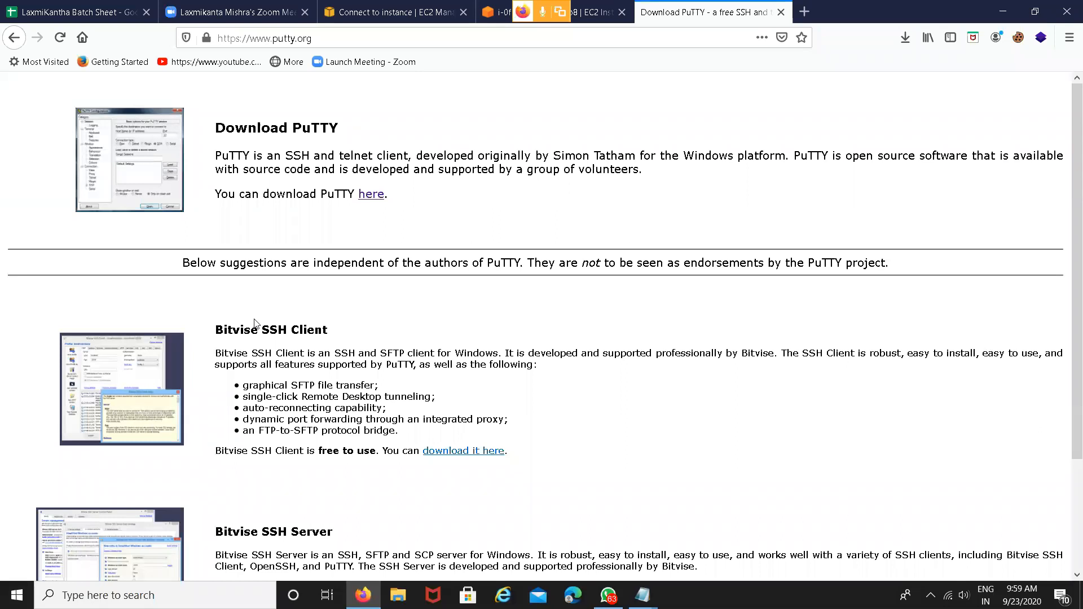
{"action": "scroll", "coordinate": [254, 322], "scroll_direction": "down", "scroll_amount": 1}
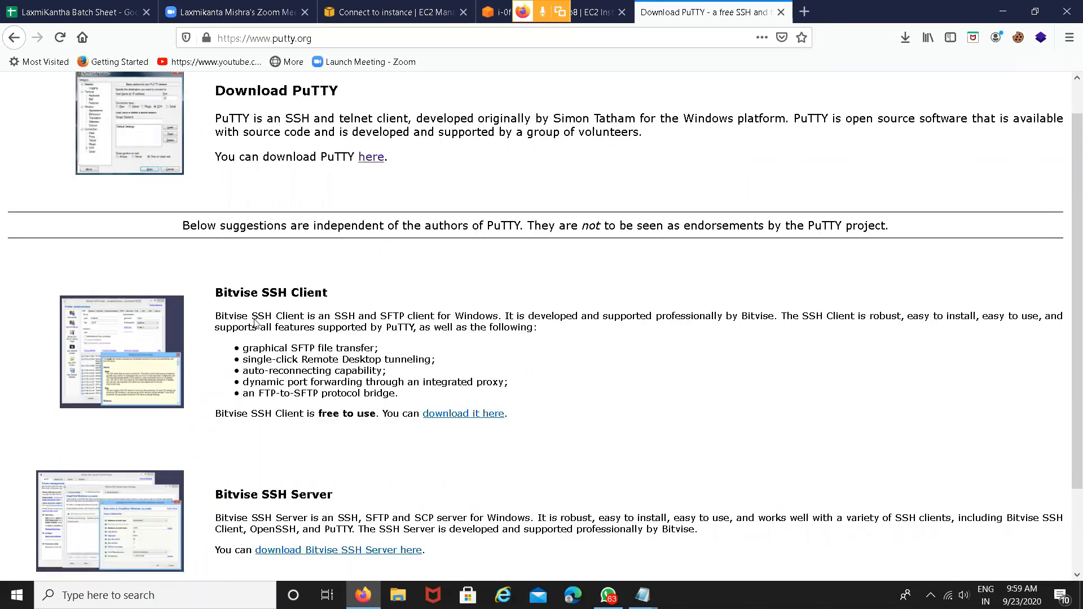
{"action": "scroll", "coordinate": [254, 323], "scroll_direction": "down", "scroll_amount": 3}
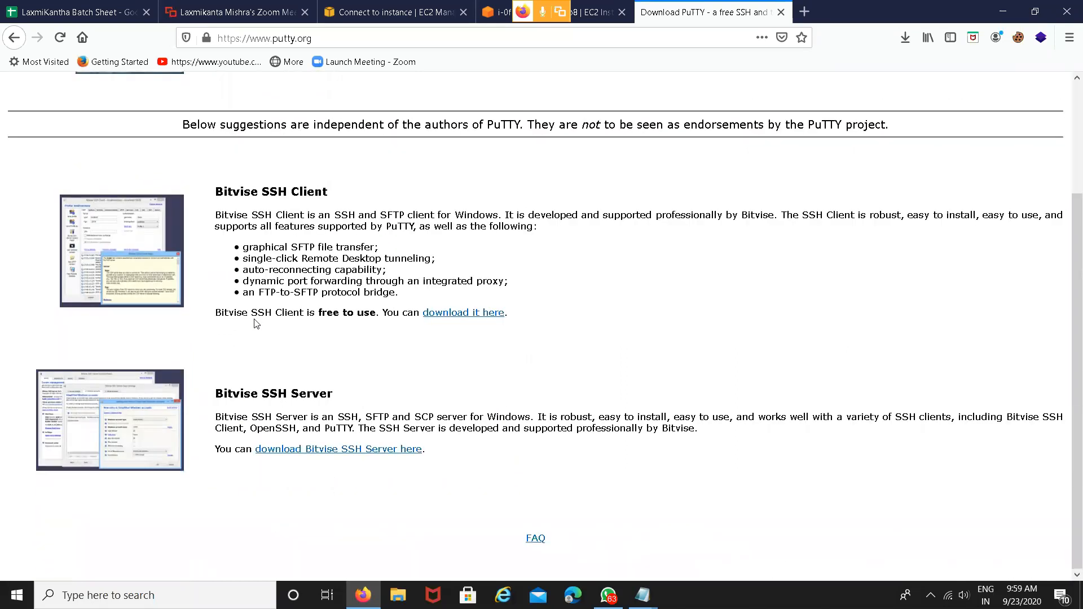
{"action": "scroll", "coordinate": [255, 323], "scroll_direction": "up", "scroll_amount": 1}
{"action": "scroll", "coordinate": [255, 323], "scroll_direction": "up", "scroll_amount": 3}
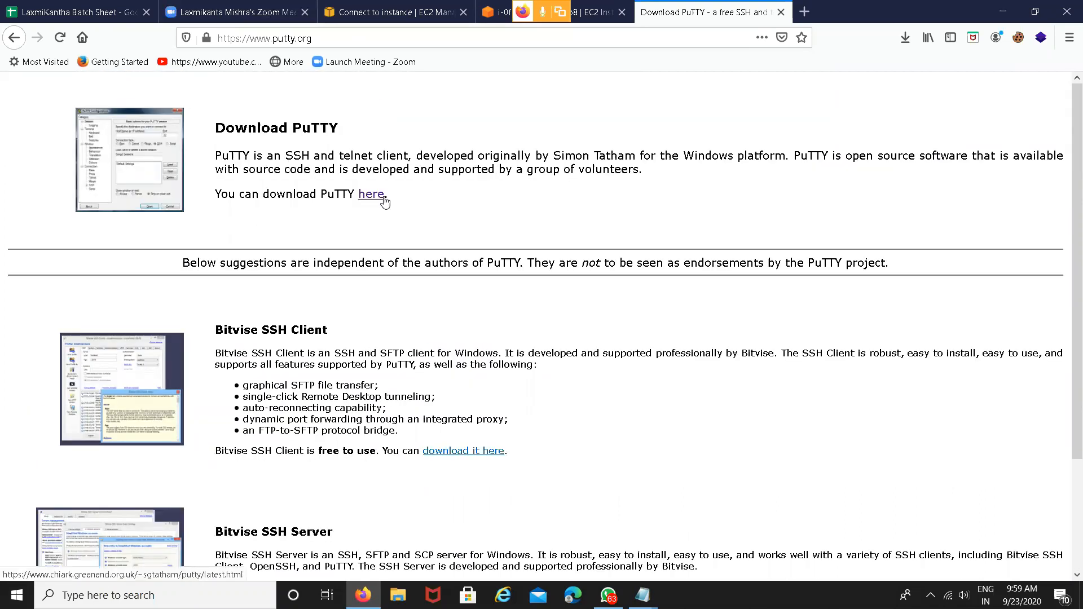
{"action": "left_click", "coordinate": [14, 38]}
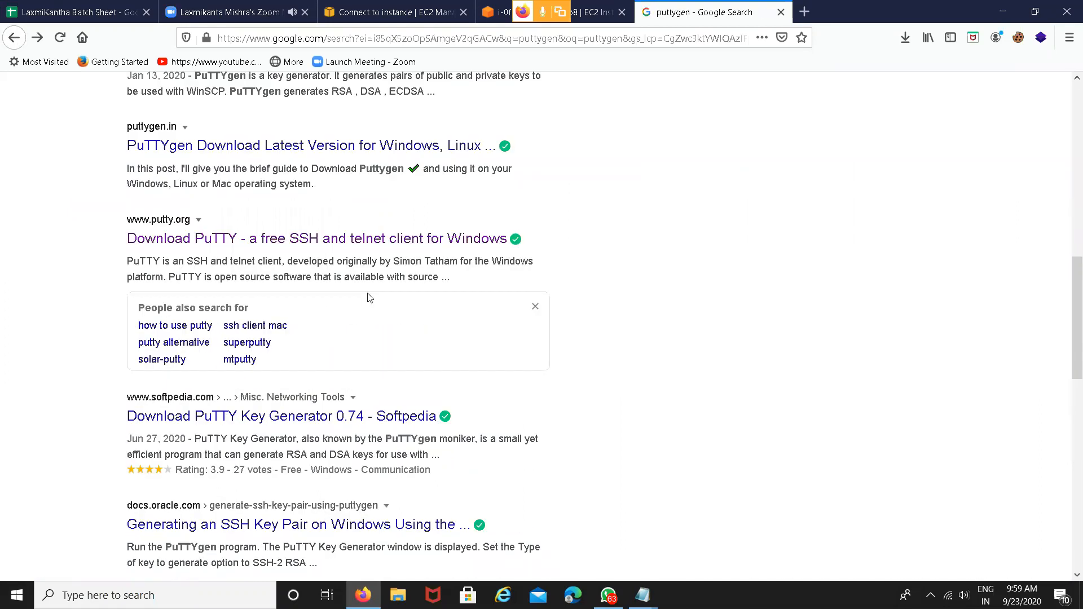
{"action": "scroll", "coordinate": [370, 297], "scroll_direction": "down", "scroll_amount": 1}
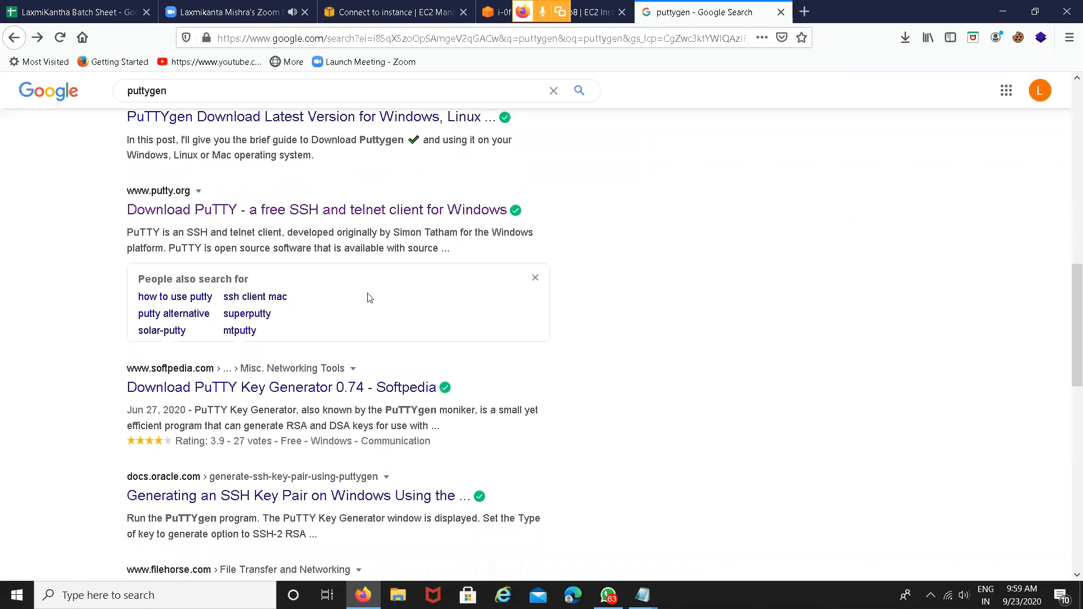
{"action": "scroll", "coordinate": [370, 297], "scroll_direction": "down", "scroll_amount": 4}
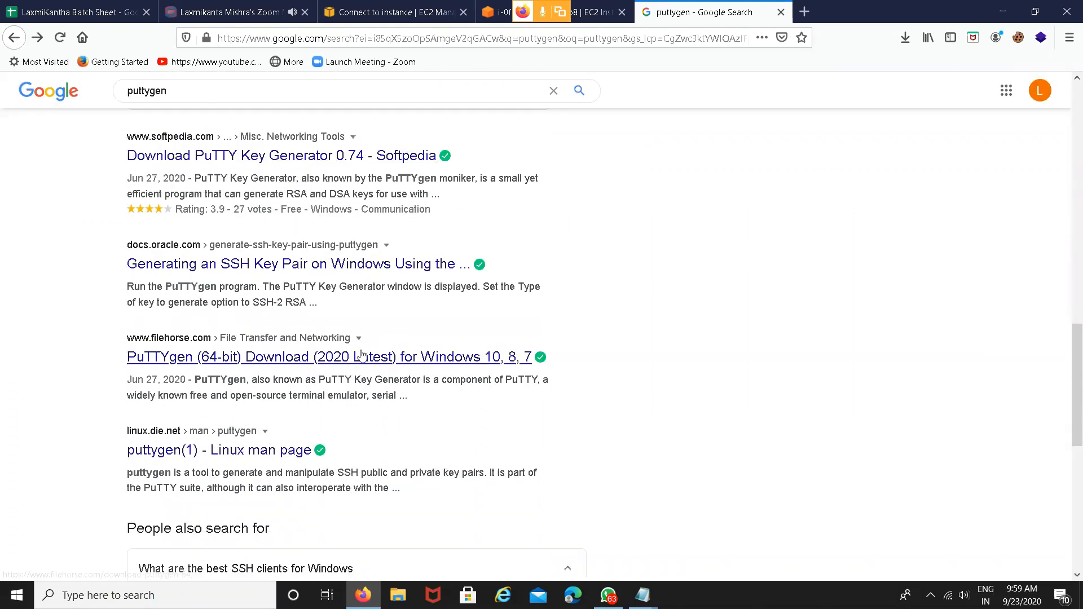
Open FileHorse's PuTTYgen 0.74 (64-bit) download page and select its full URL in the address bar
{"action": "left_click", "coordinate": [361, 355]}
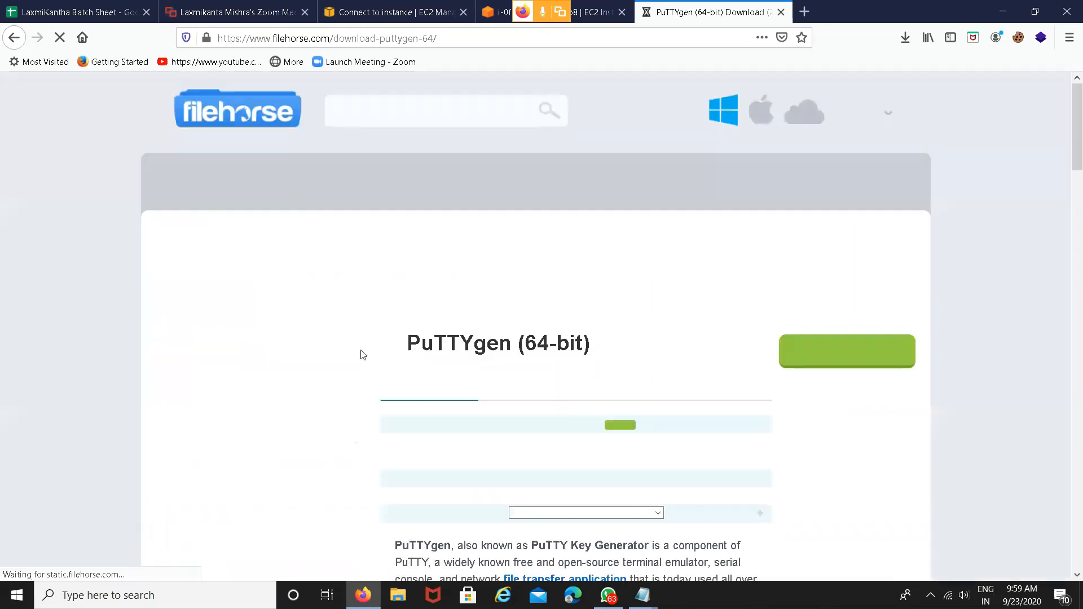
{"action": "left_click", "coordinate": [858, 353]}
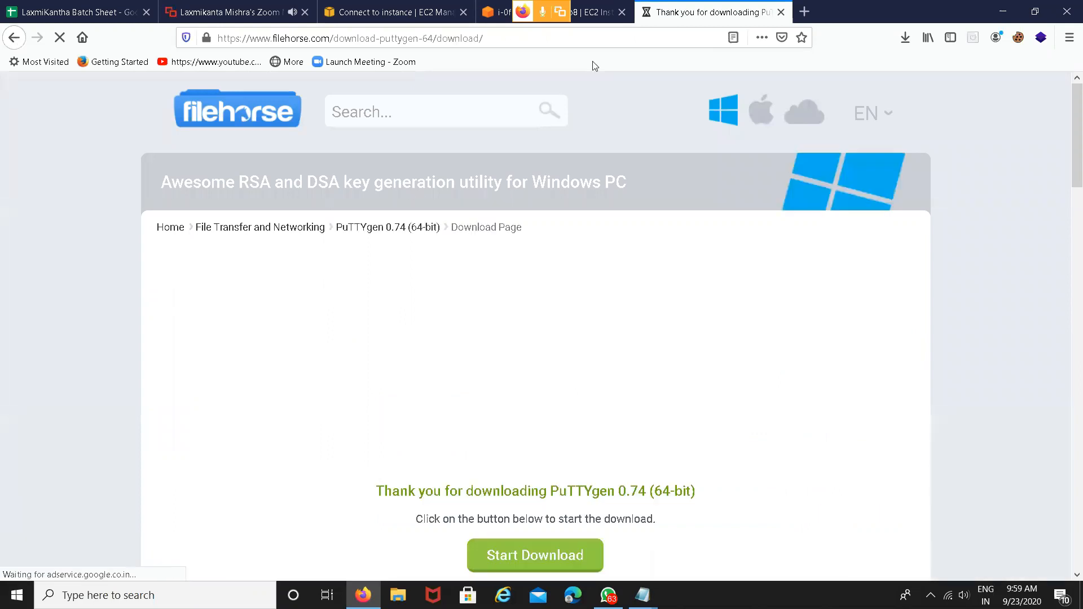
{"action": "left_click", "coordinate": [547, 44]}
{"action": "key", "text": "ctrl+c"}
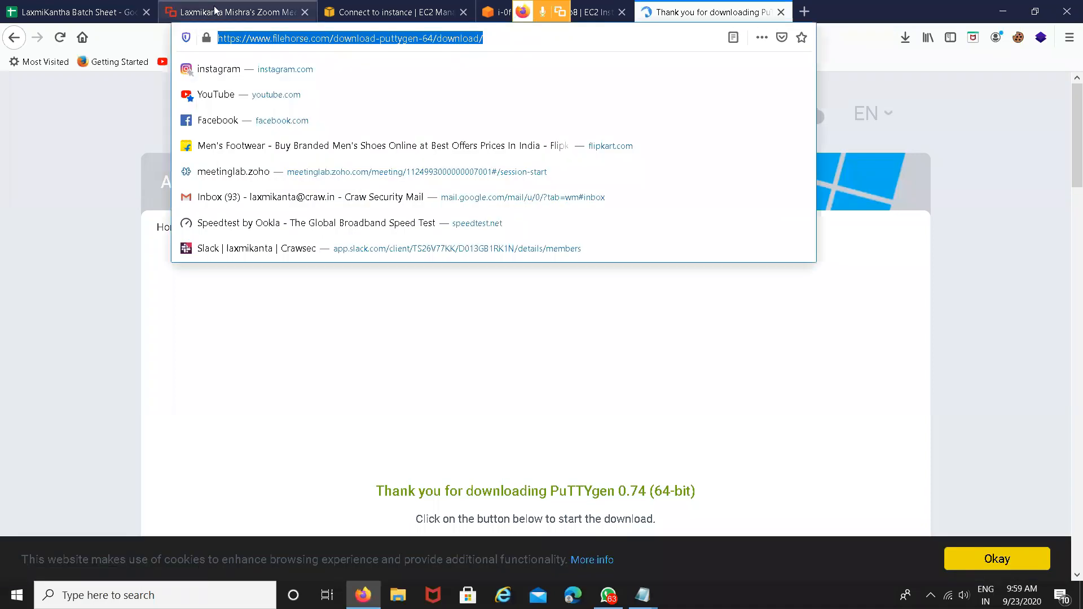
Paste the FileHorse PuTTYgen link into Zoom's group chat, send it to Everyone, and go back to FileHorse
{"action": "left_click", "coordinate": [214, 11]}
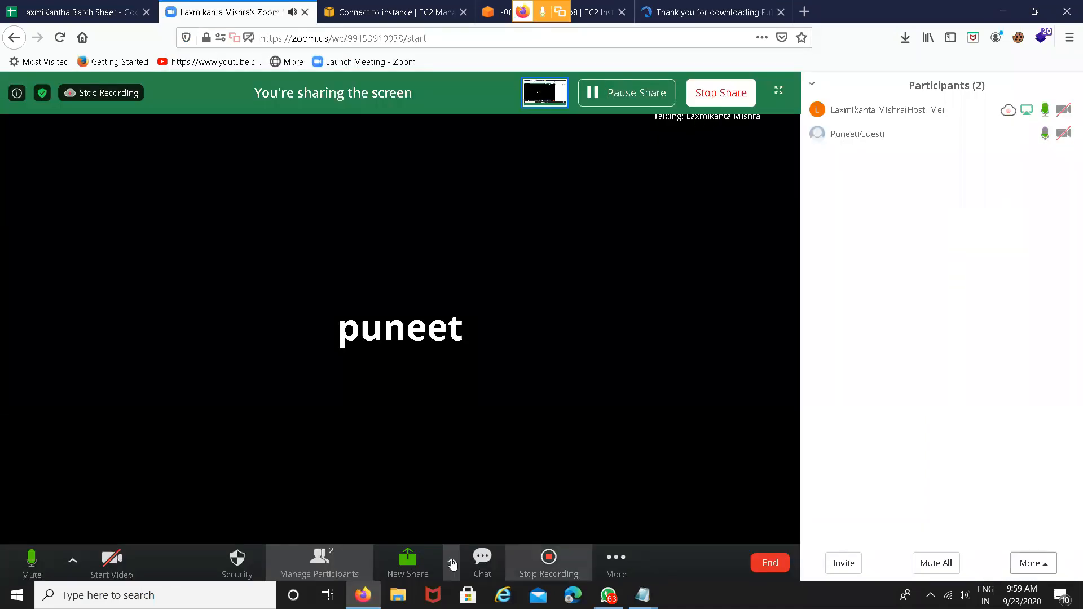
{"action": "left_click", "coordinate": [484, 560]}
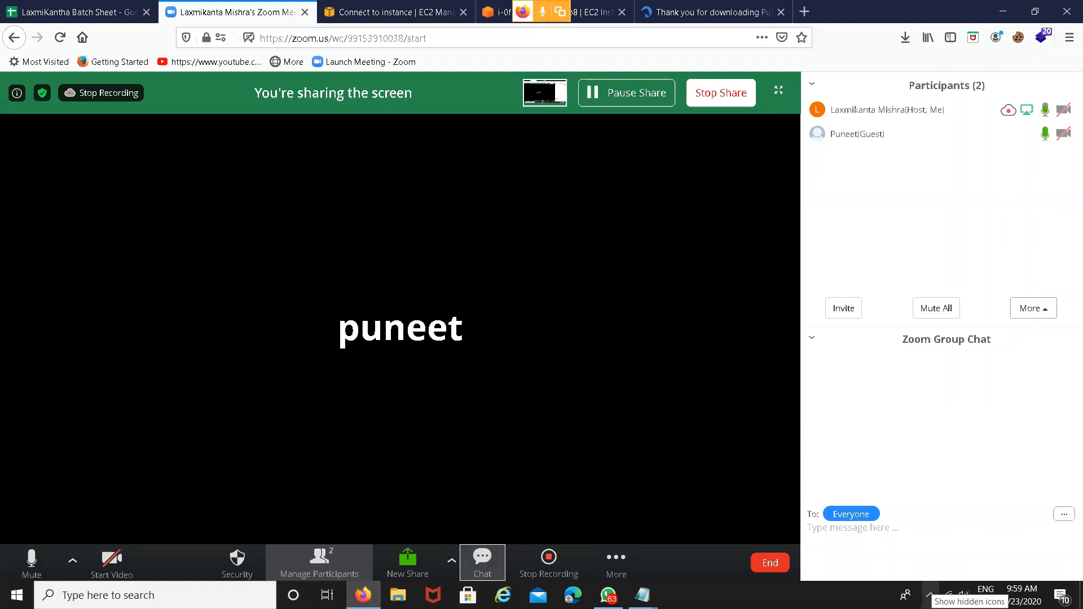
{"action": "left_click", "coordinate": [894, 551]}
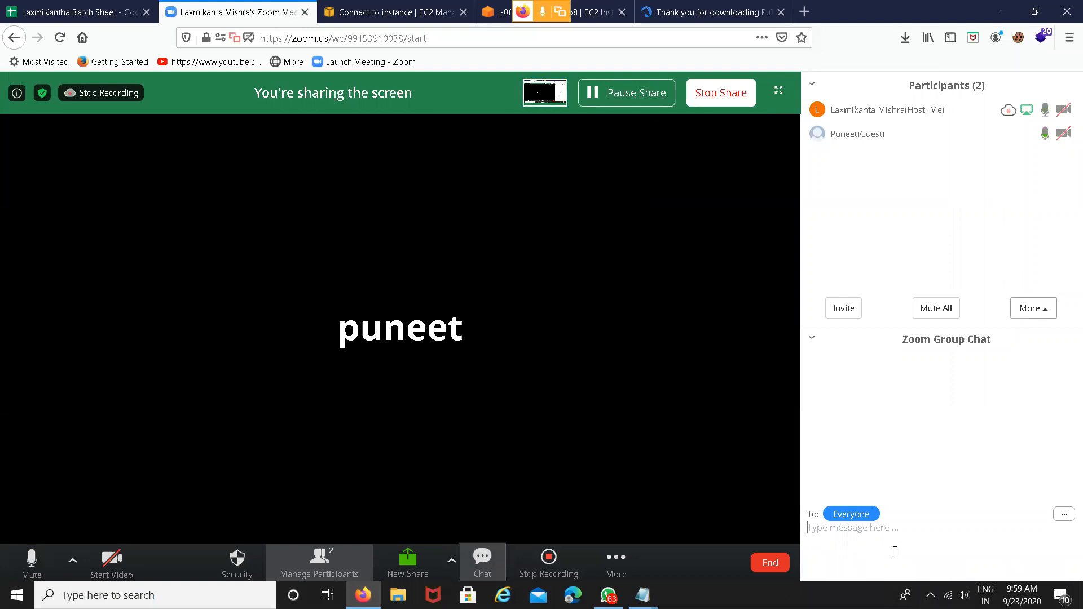
{"action": "key", "text": "ctrl+v"}
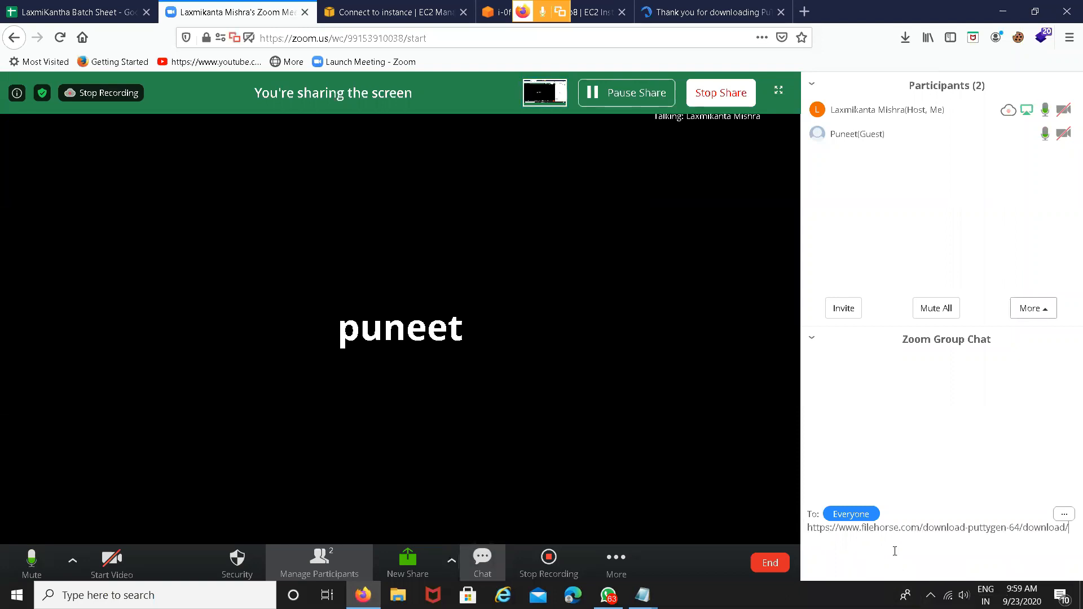
{"action": "key", "text": "Return"}
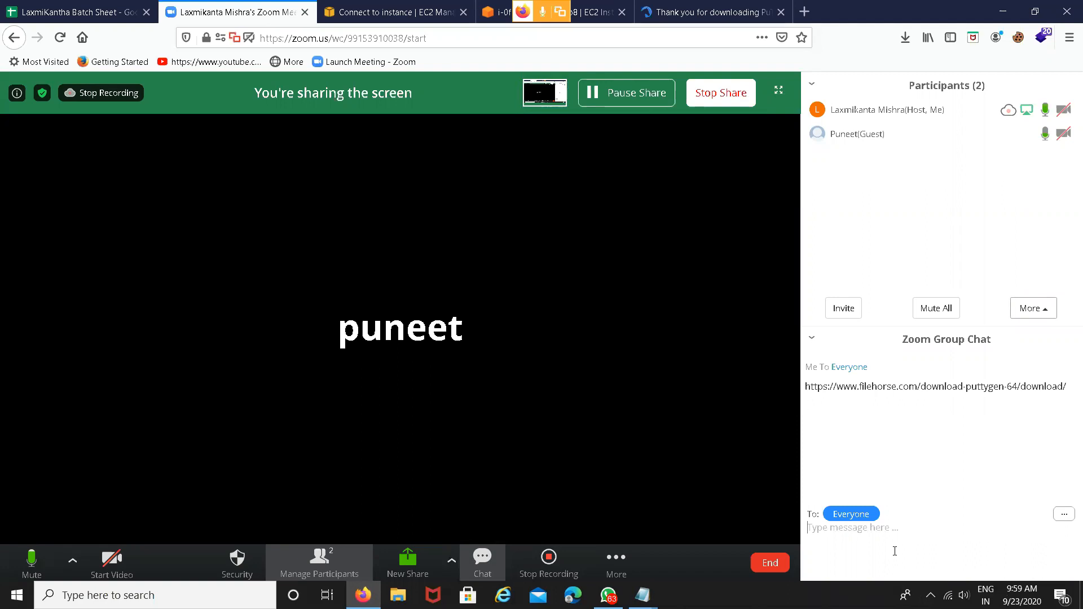
{"action": "left_click", "coordinate": [717, 11]}
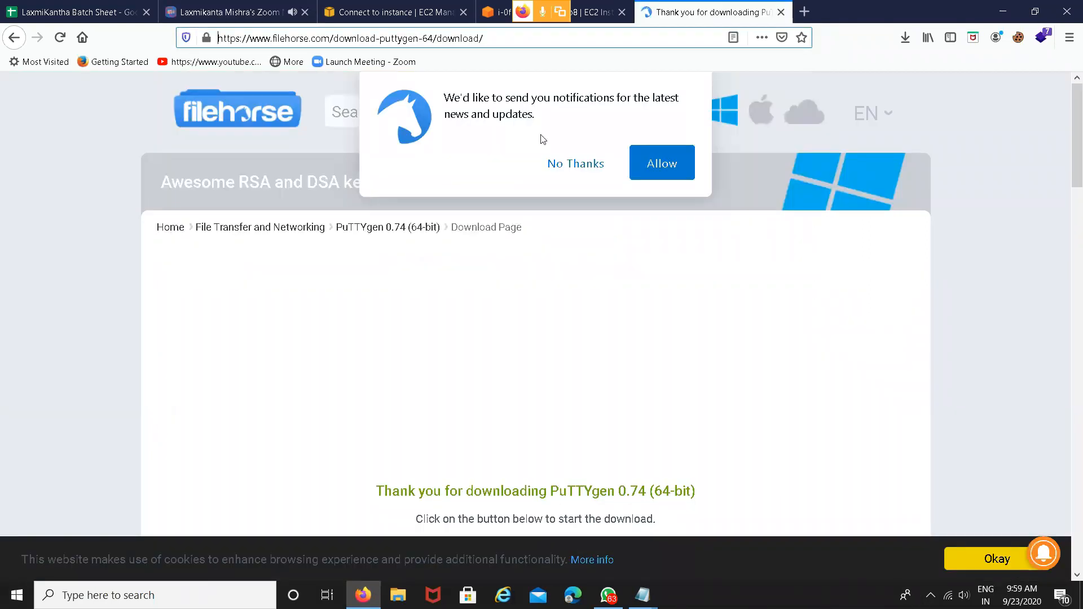
Decline FileHorse's notification and cookie prompts, save puttygen.exe (681 KB), and close the tab
{"action": "left_click", "coordinate": [563, 165]}
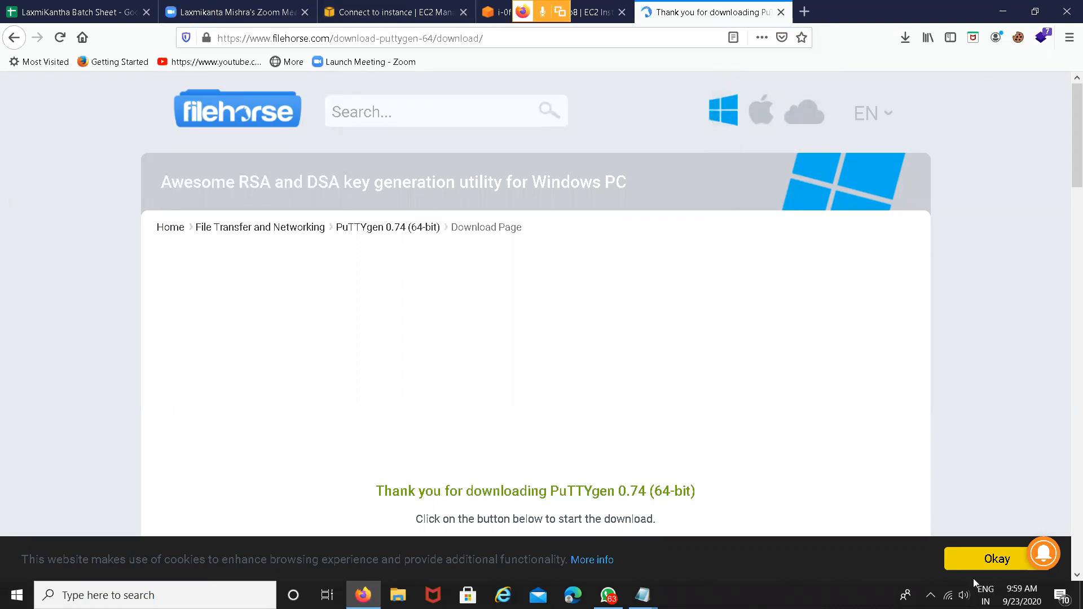
{"action": "left_click", "coordinate": [996, 558]}
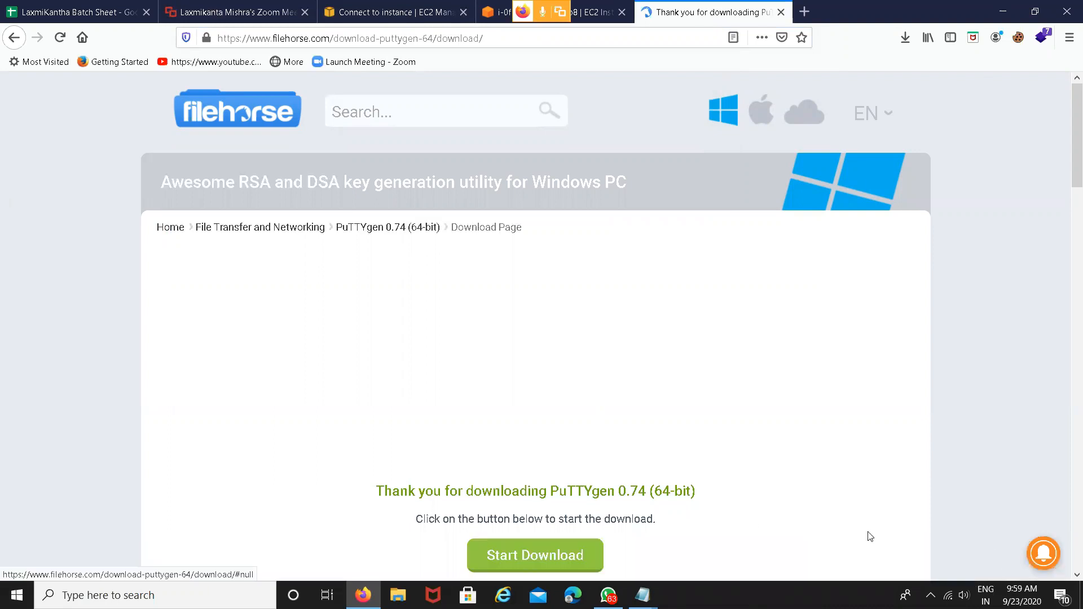
{"action": "left_click", "coordinate": [564, 556]}
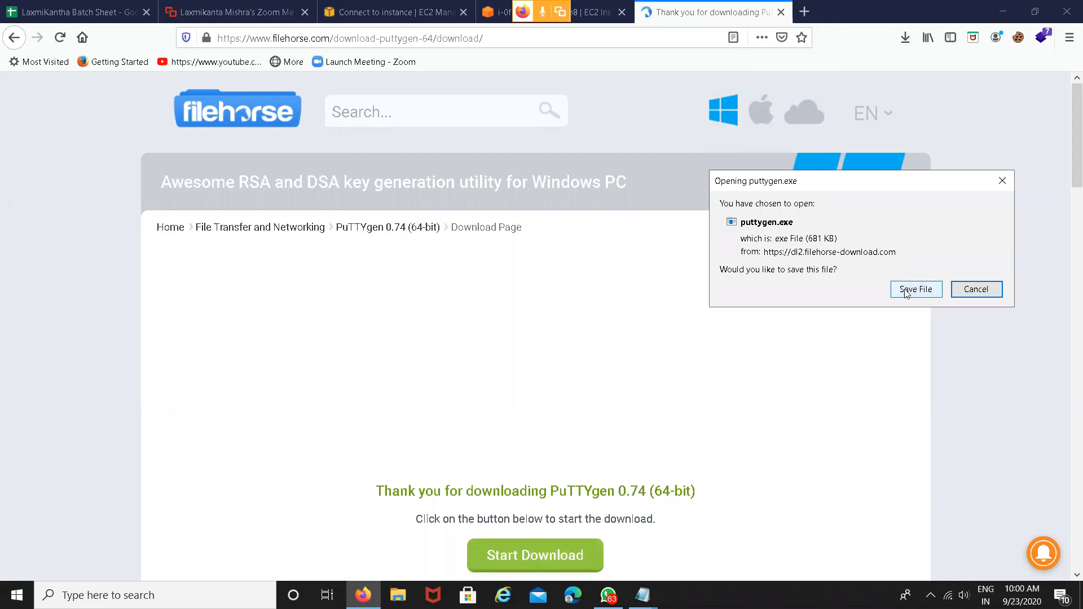
{"action": "left_click", "coordinate": [906, 290]}
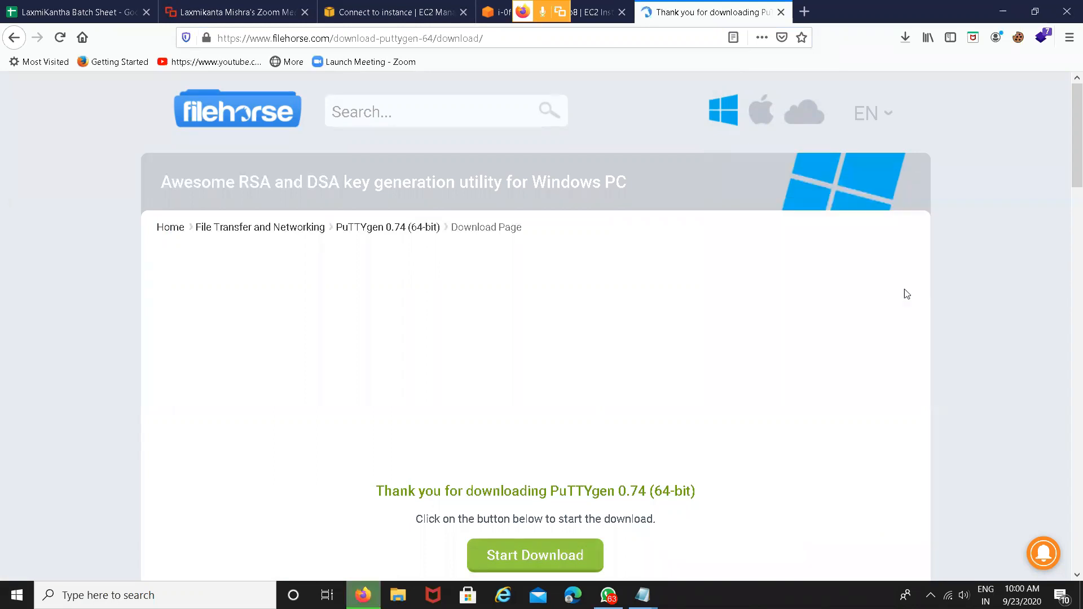
{"action": "left_click", "coordinate": [781, 12]}
{"action": "mouse_move", "coordinate": [643, 595]}
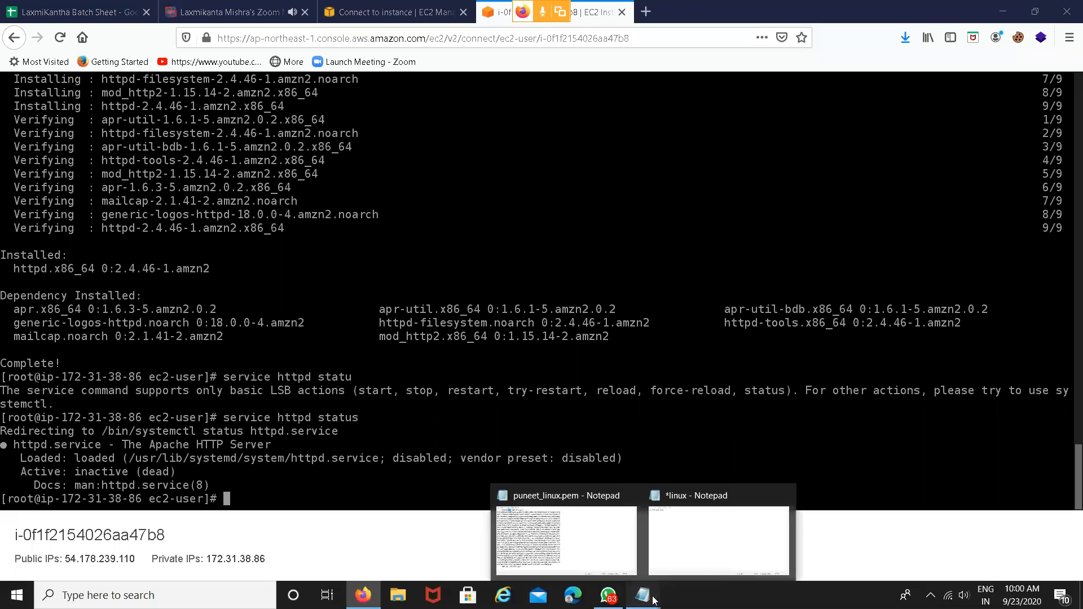
Save the Notepad RSA private key to the Desktop under its existing .pem name, then minimize it
{"action": "left_click", "coordinate": [551, 541]}
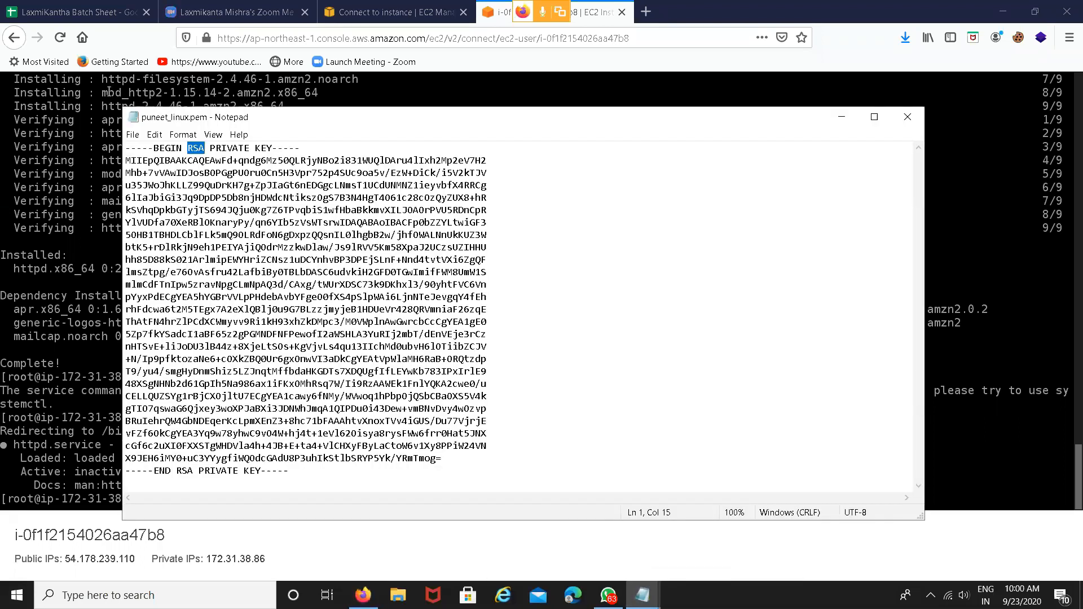
{"action": "left_click", "coordinate": [133, 136]}
{"action": "key", "text": "Escape"}
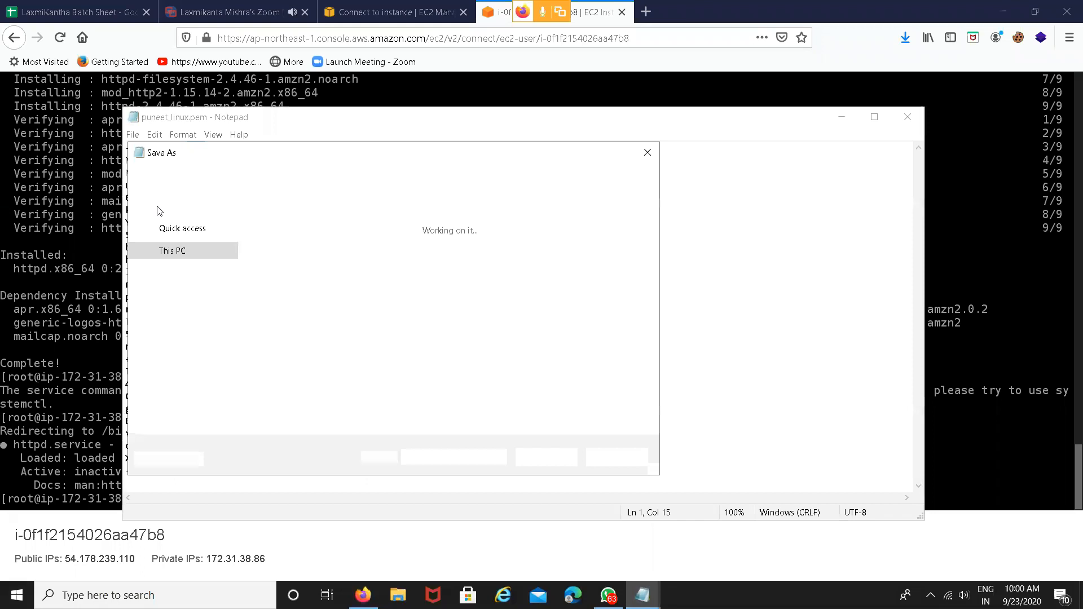
{"action": "left_click", "coordinate": [180, 369]}
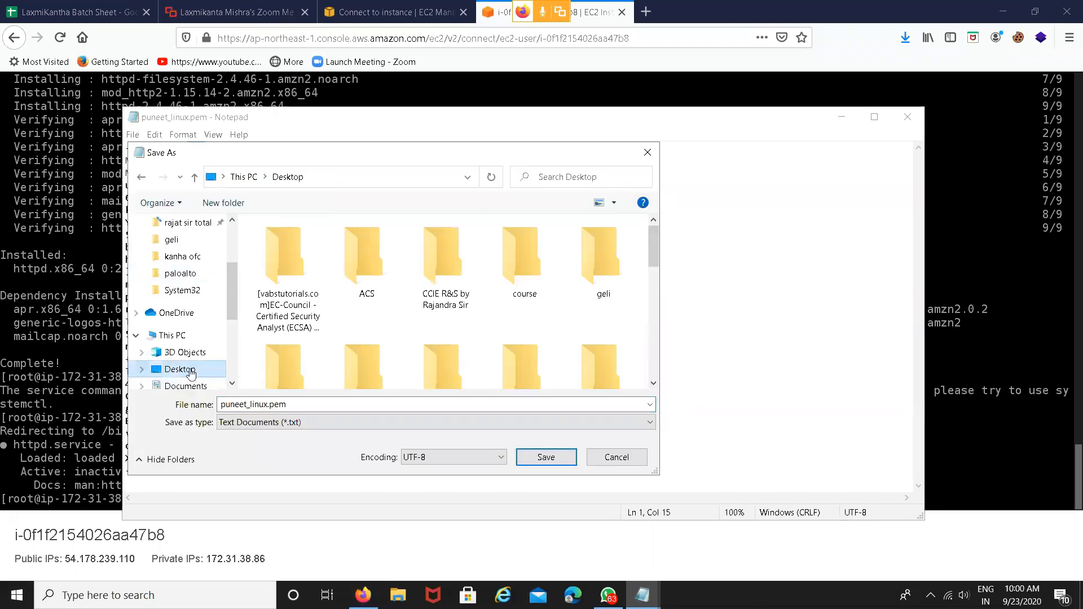
{"action": "left_click", "coordinate": [332, 407]}
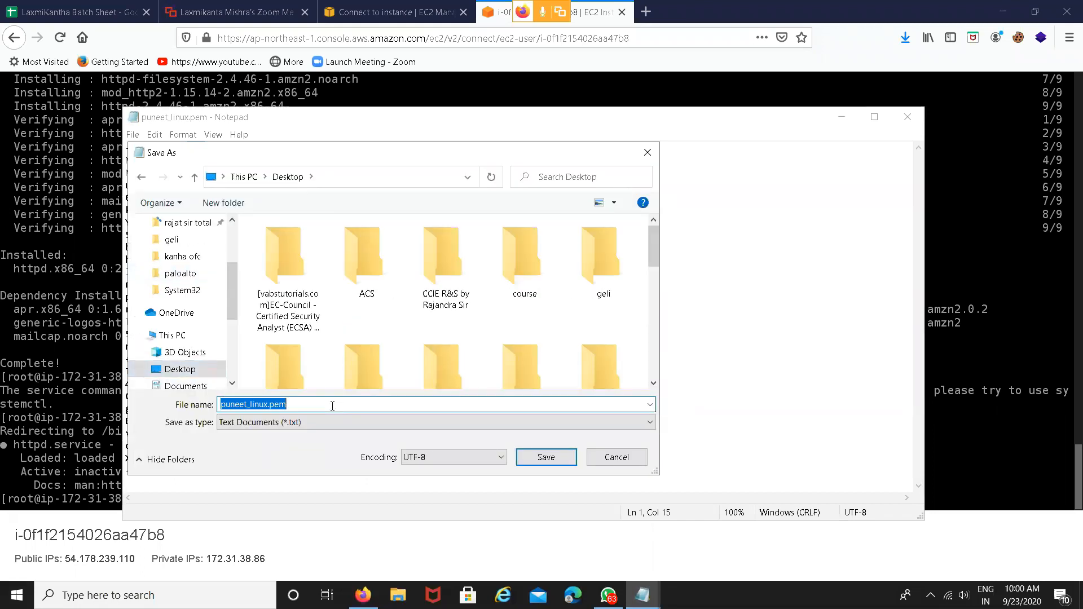
{"action": "left_click", "coordinate": [332, 406]}
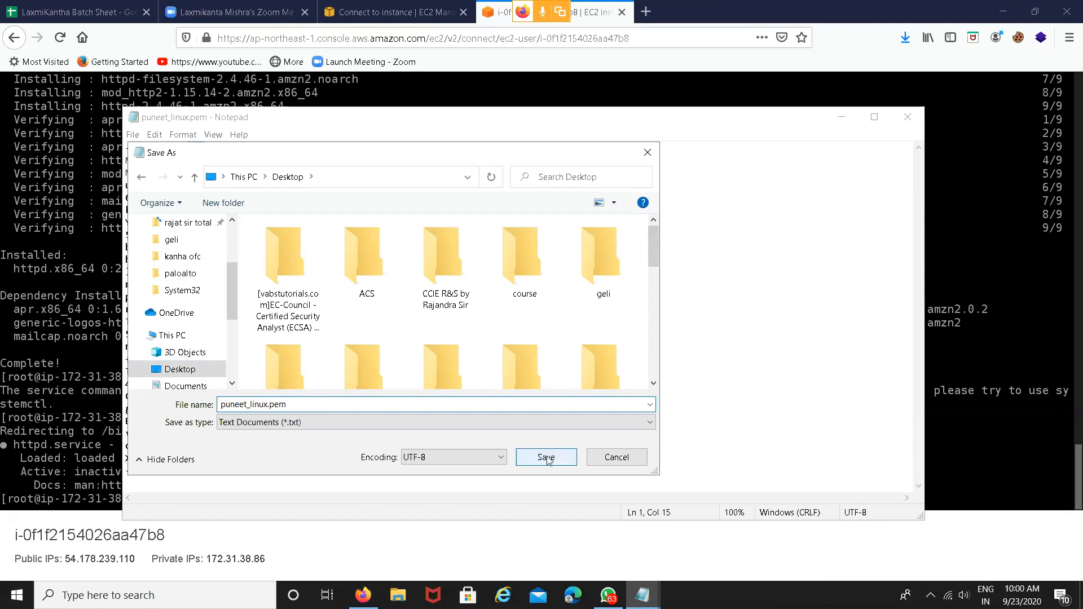
{"action": "left_click", "coordinate": [546, 457]}
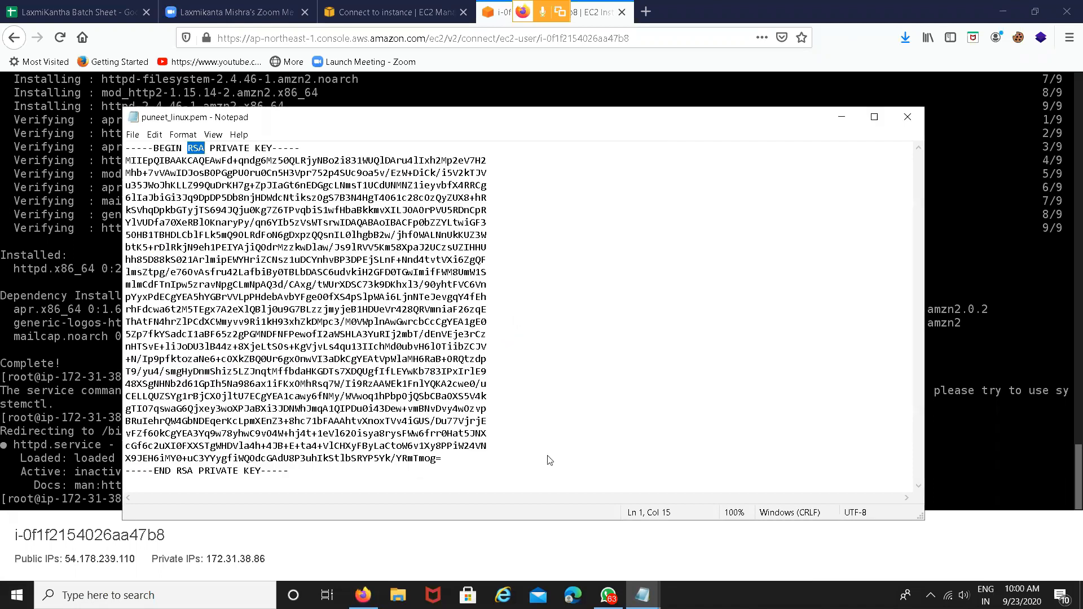
{"action": "left_click", "coordinate": [841, 121]}
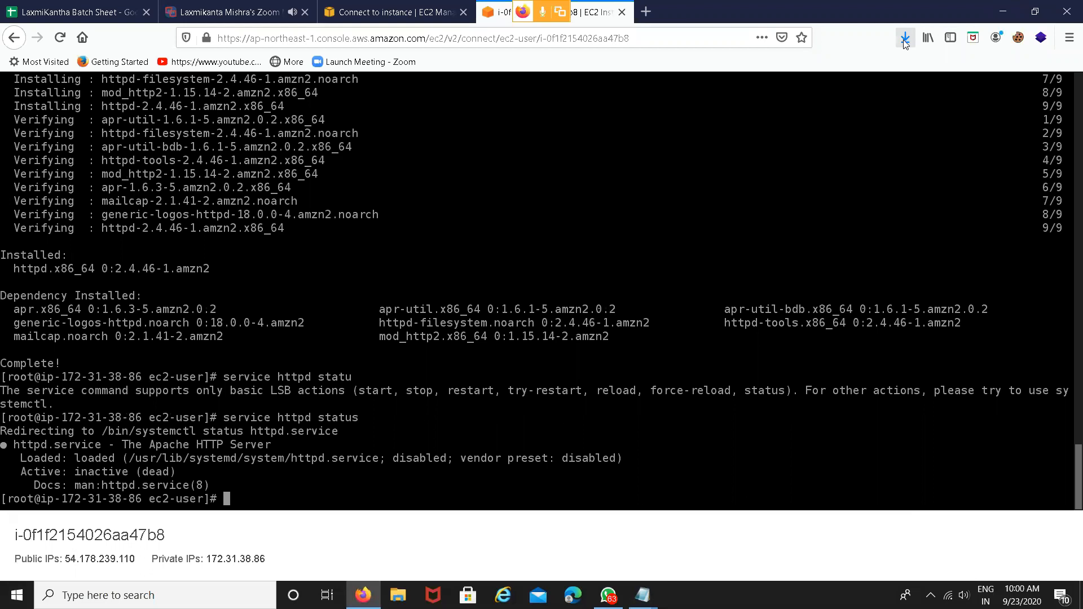
Check Firefox downloads, minimize Explorer, Firefox and Notepad, and start 2048-bit RSA generation in PuTTYgen
{"action": "left_click", "coordinate": [904, 38]}
{"action": "left_click", "coordinate": [471, 168]}
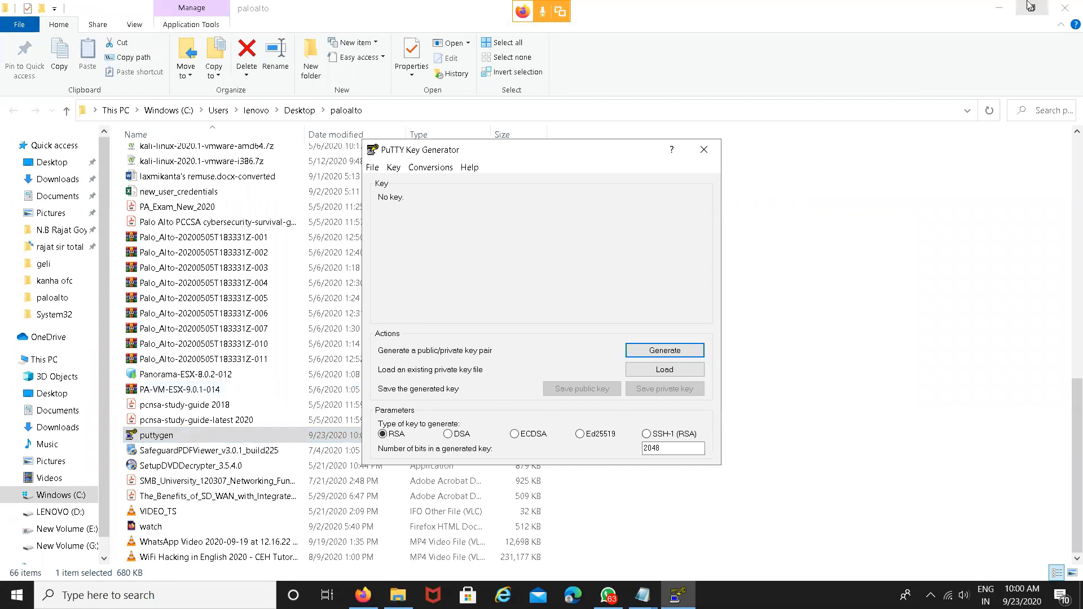
{"action": "left_click", "coordinate": [1001, 9]}
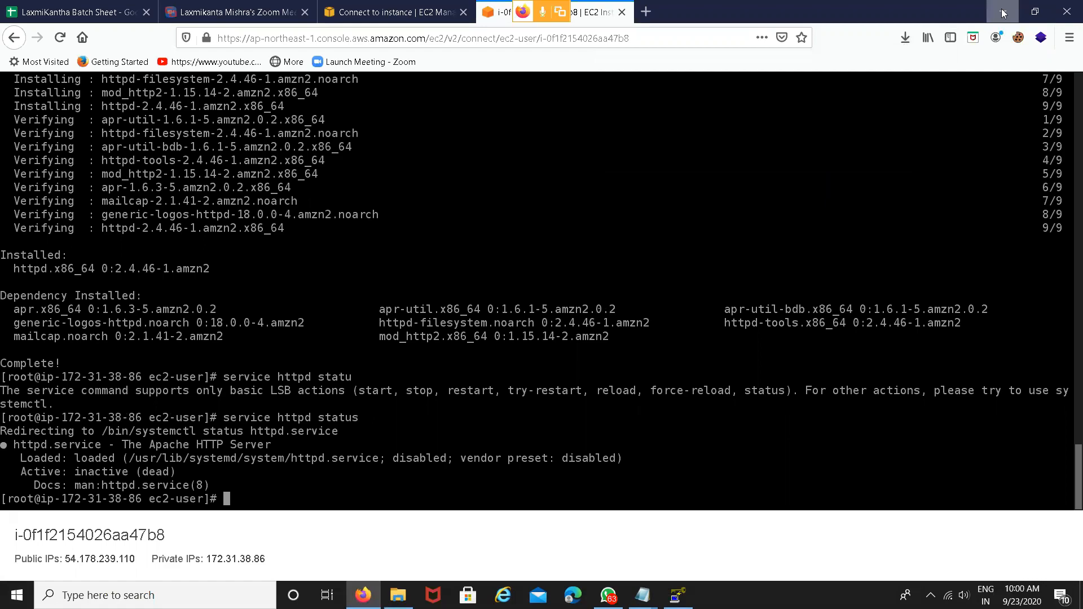
{"action": "left_click", "coordinate": [1003, 12]}
{"action": "left_click", "coordinate": [693, 350]}
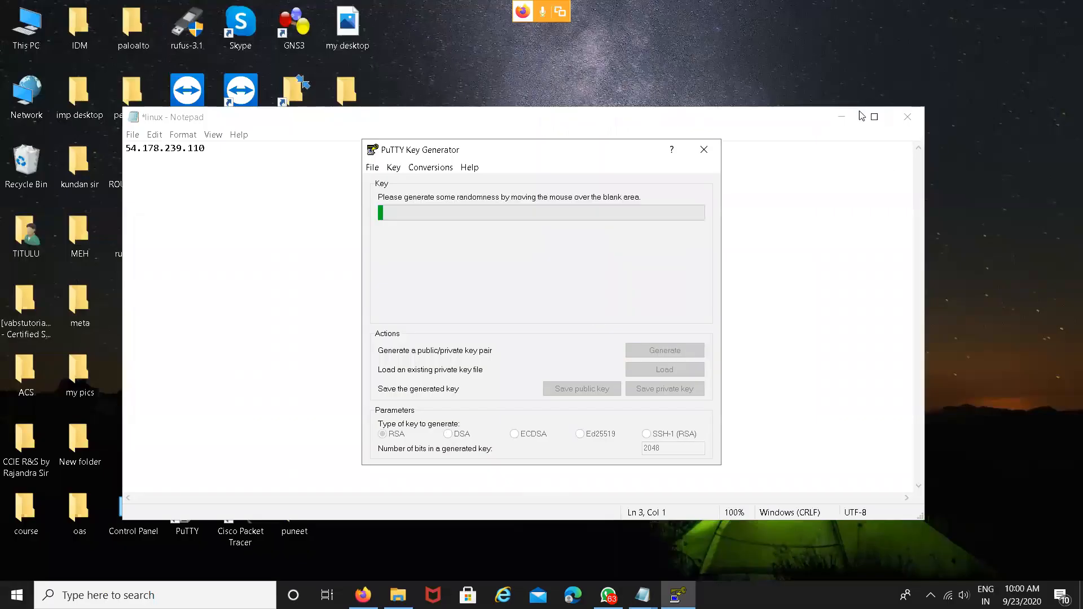
{"action": "left_click", "coordinate": [842, 119]}
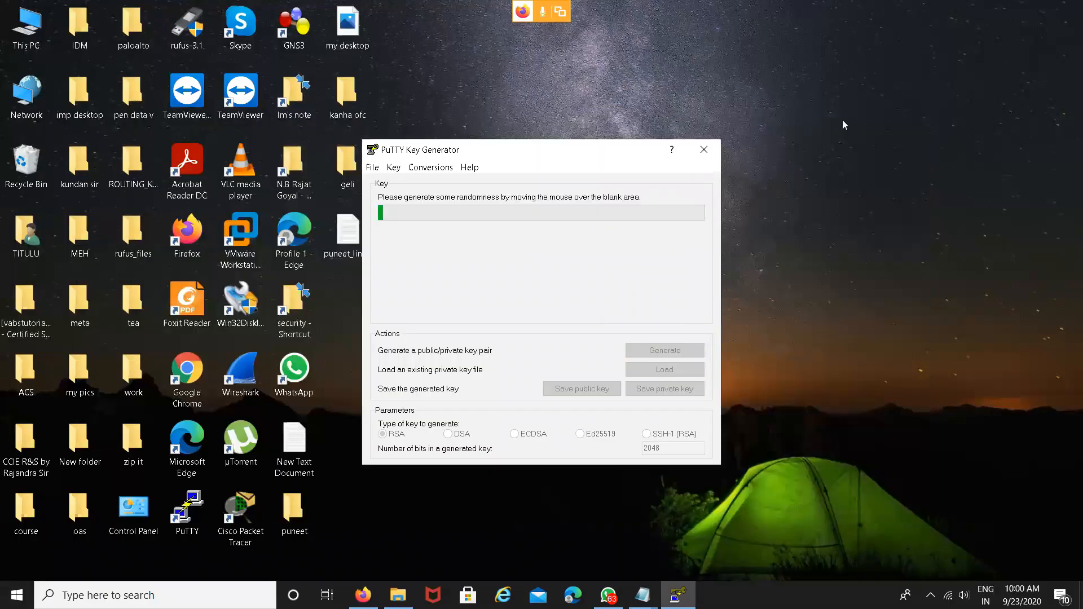
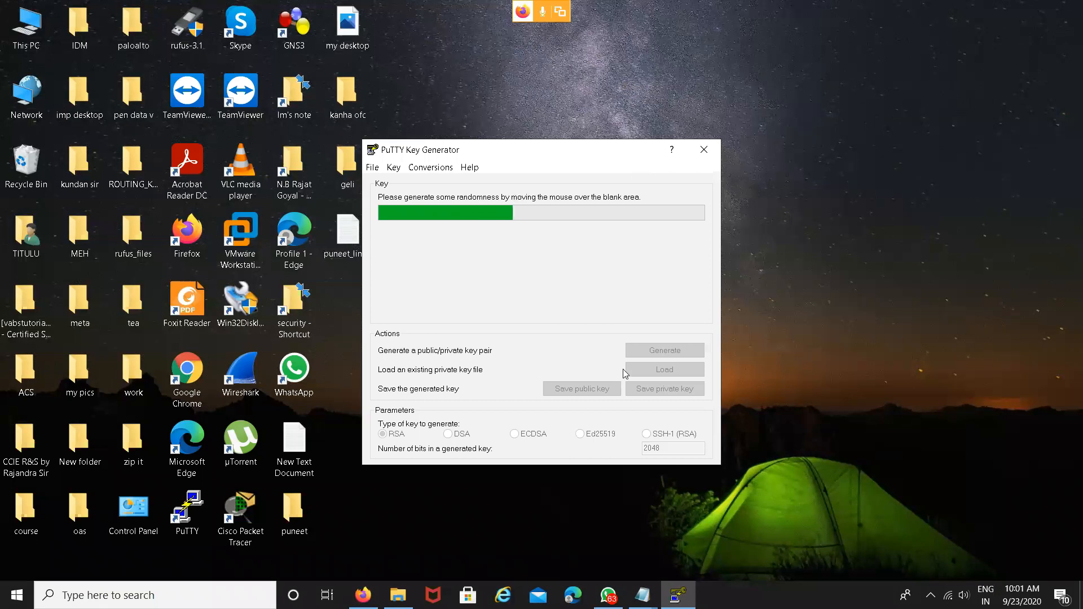
Close PuTTYgen and relaunch puttygen from the Firefox downloads folder
{"action": "left_click", "coordinate": [704, 148]}
{"action": "left_click", "coordinate": [364, 595]}
{"action": "left_click", "coordinate": [904, 38]}
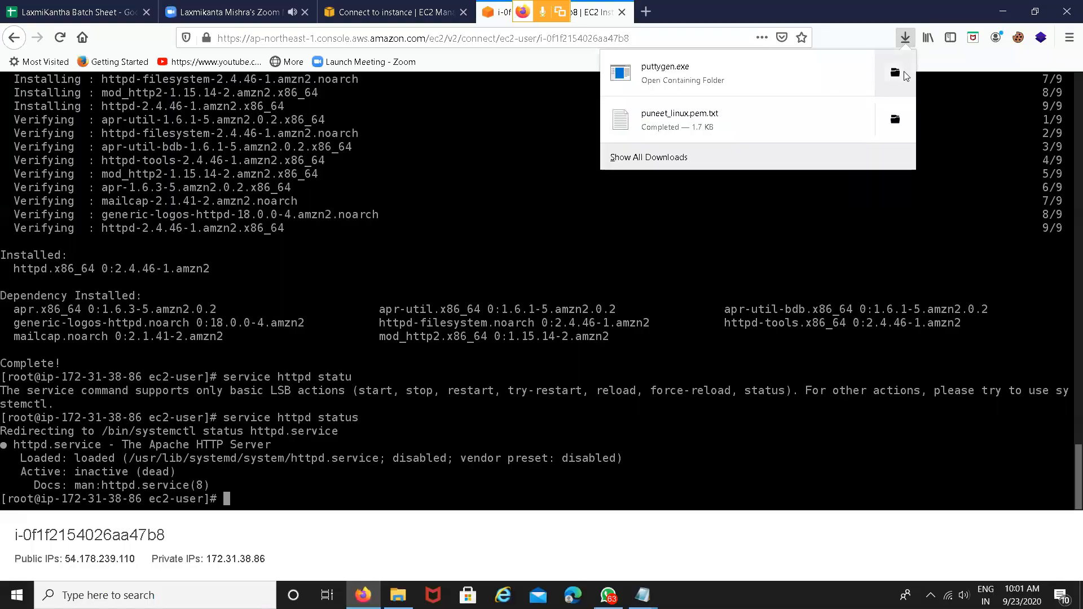
{"action": "left_click", "coordinate": [894, 73]}
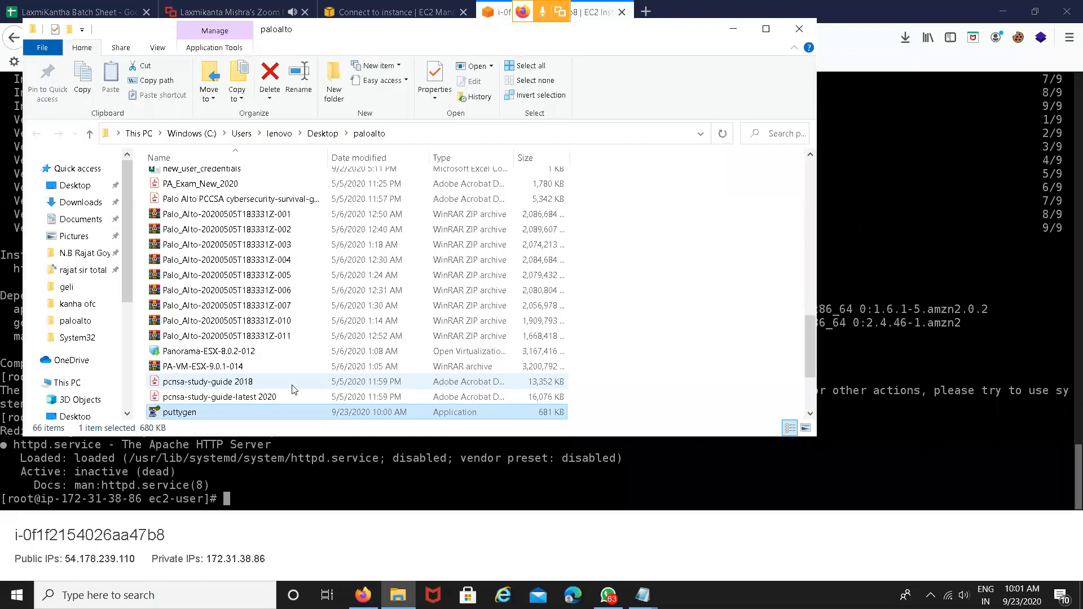
{"action": "double_click", "coordinate": [266, 411]}
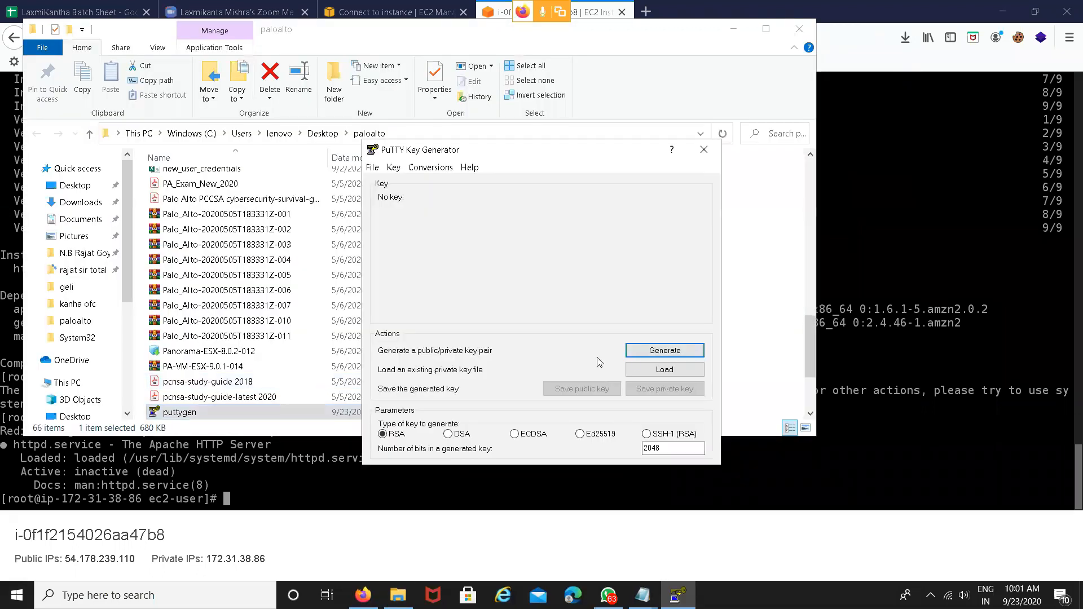
Load the puneet_linux.pem.txt private key from the Desktop into PuTTYgen
{"action": "left_click", "coordinate": [671, 374]}
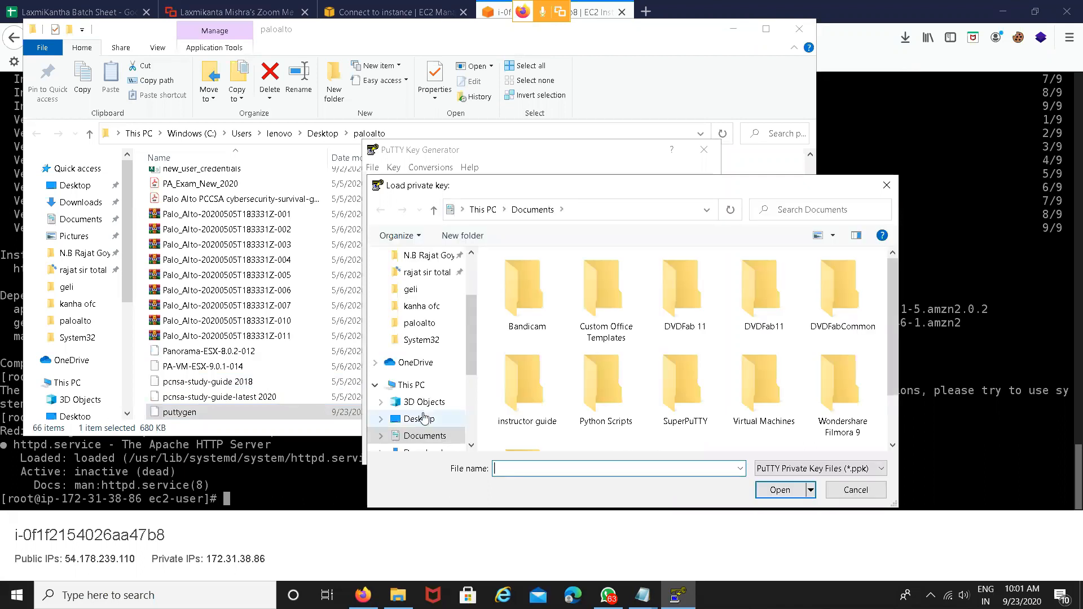
{"action": "left_click", "coordinate": [417, 420]}
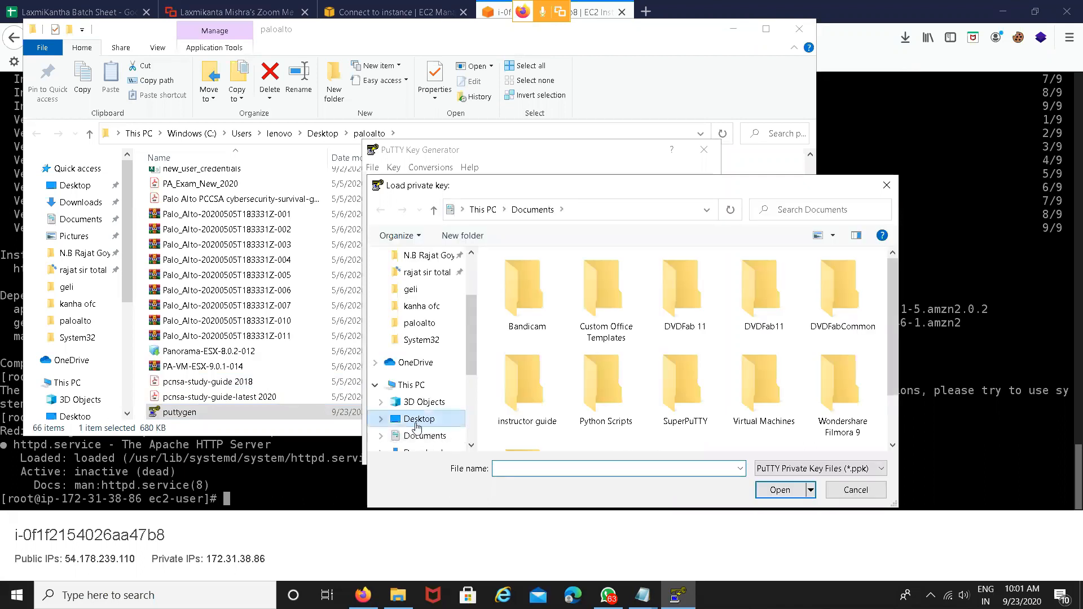
{"action": "left_click", "coordinate": [569, 466]}
{"action": "type", "text": "pune"}
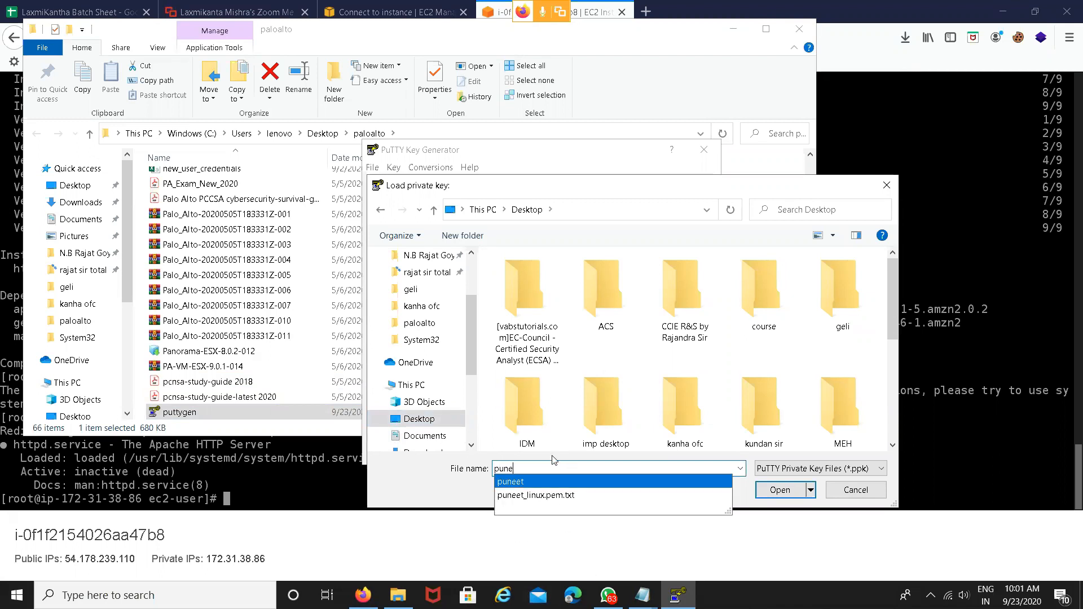
{"action": "left_click", "coordinate": [543, 496]}
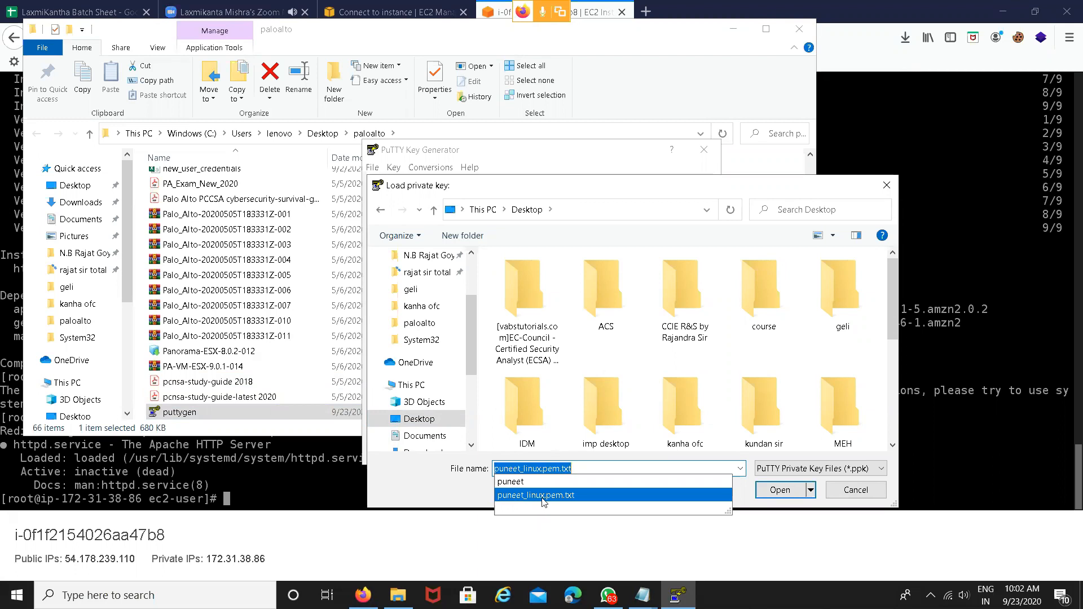
{"action": "left_click", "coordinate": [781, 490]}
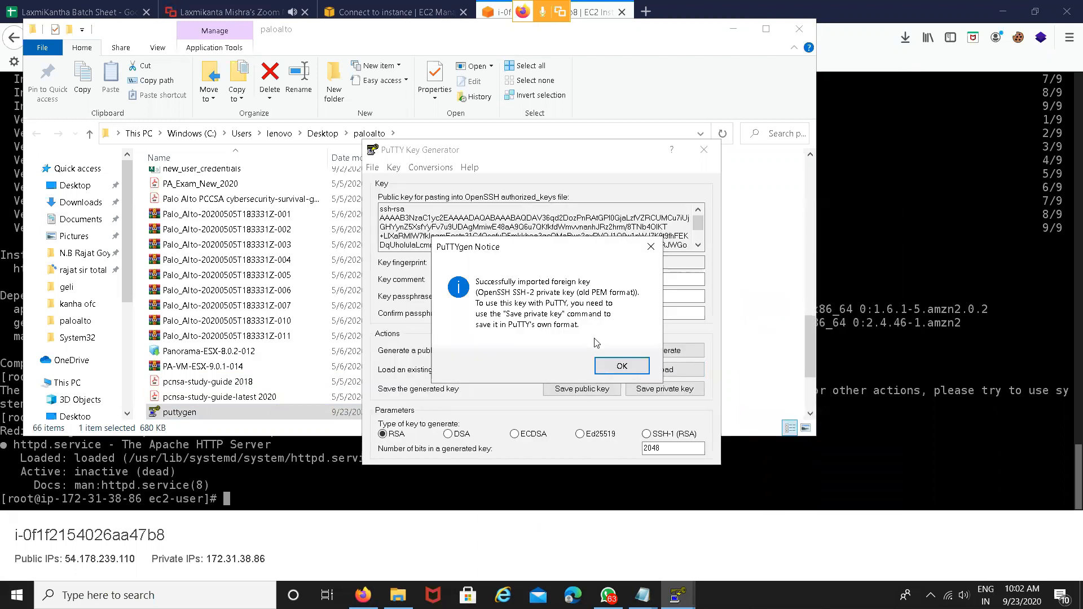
Save the imported key as a passphrase-less PuTTY .ppk file on the Desktop
{"action": "left_click", "coordinate": [612, 364]}
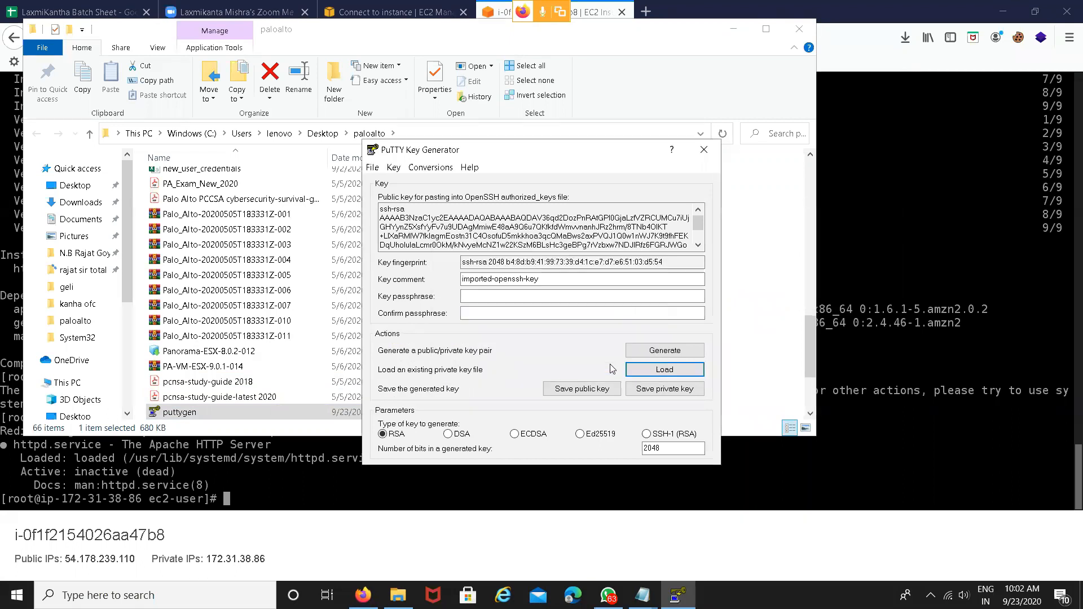
{"action": "left_click", "coordinate": [673, 389]}
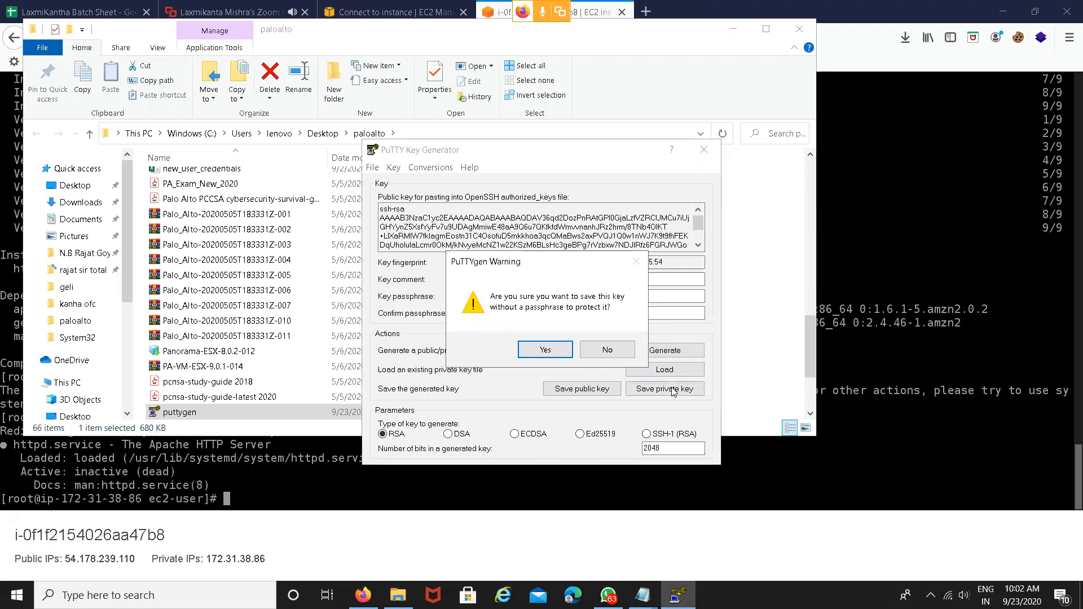
{"action": "left_click", "coordinate": [546, 352]}
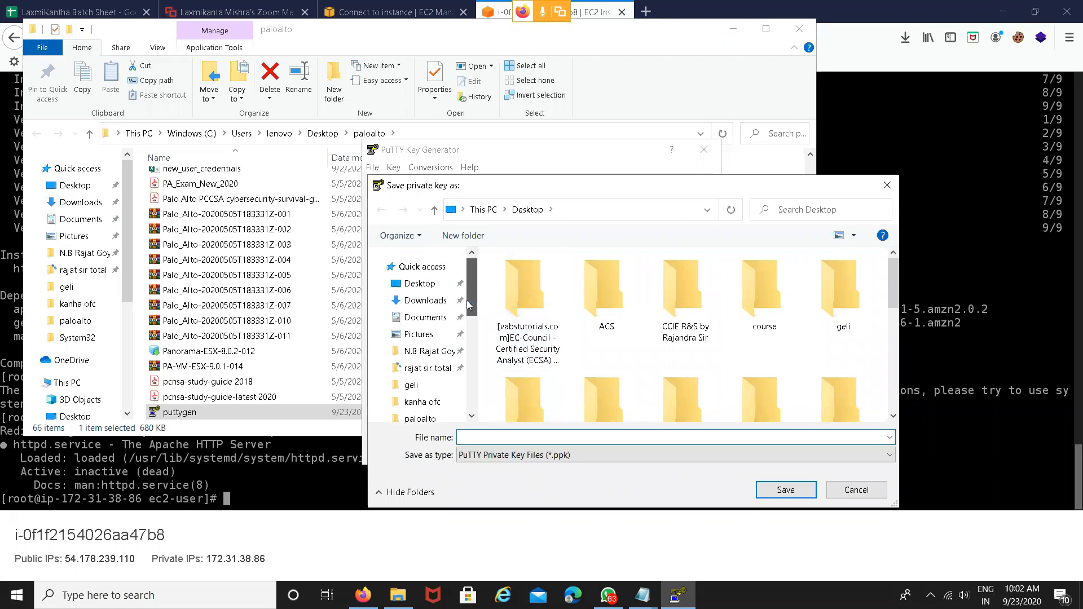
{"action": "left_click", "coordinate": [429, 285]}
{"action": "left_click_drag", "start_coordinate": [430, 285], "coordinate": [478, 437]}
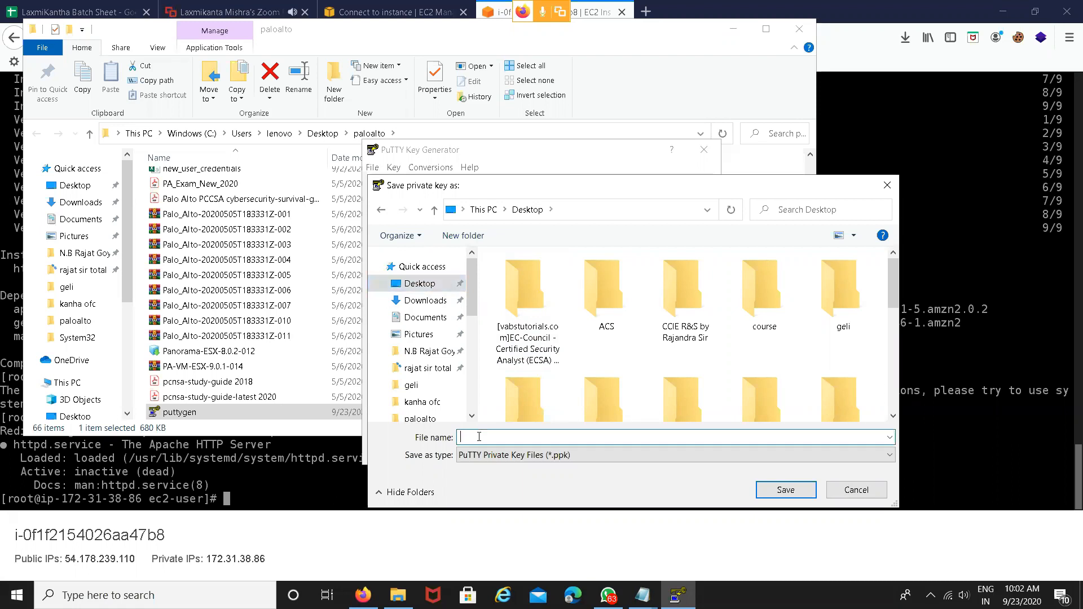
{"action": "type", "text": "puneet"}
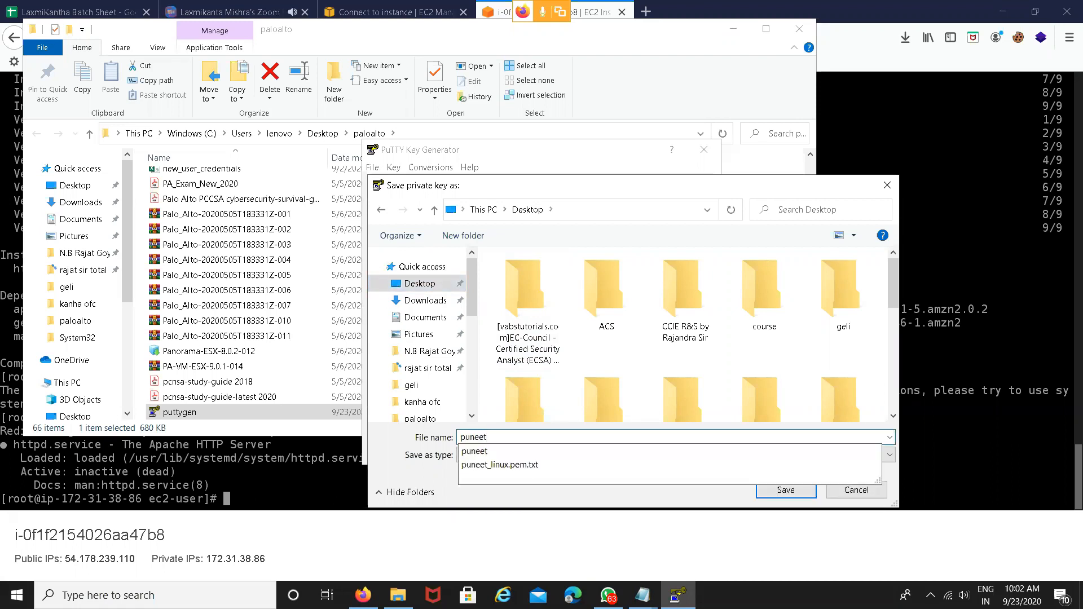
{"action": "key", "text": "Down"}
{"action": "key", "text": "Down"}
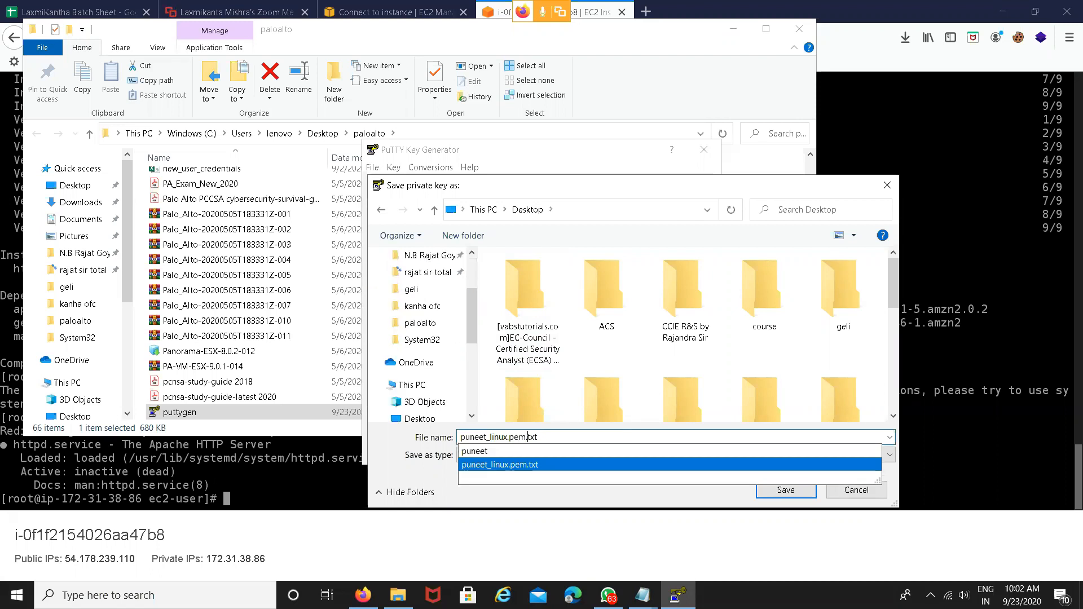
{"action": "type", "text": "1"}
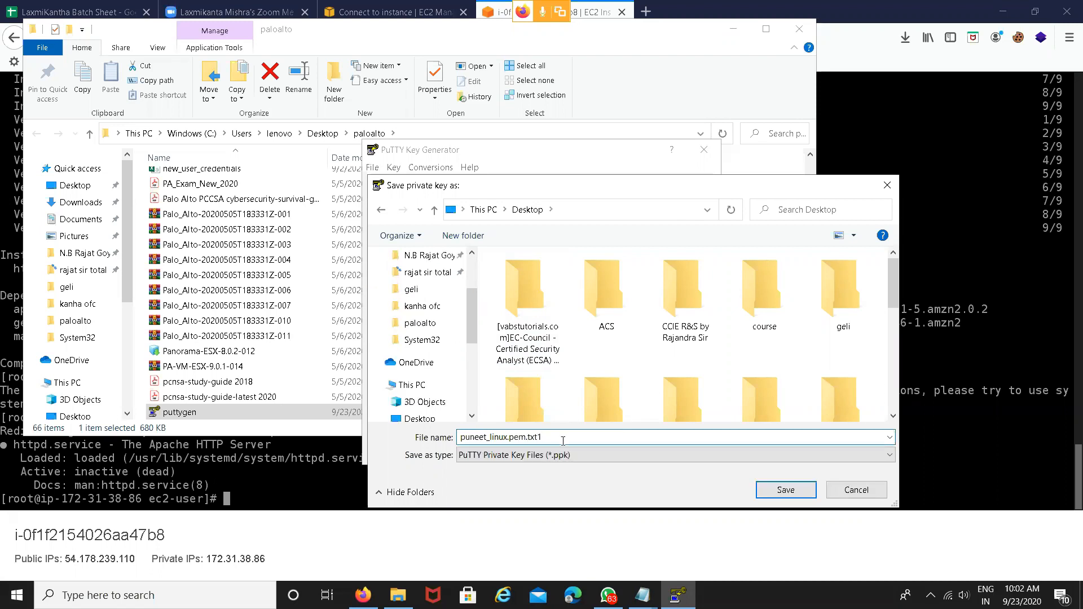
{"action": "left_click", "coordinate": [795, 489]}
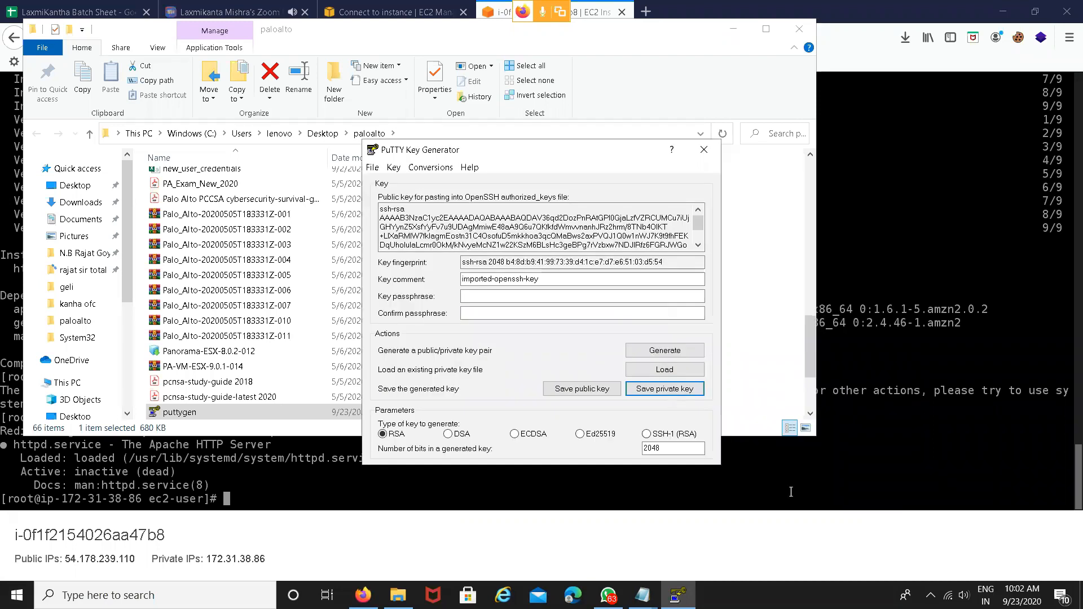
Minimize the file browser and Firefox, and move PuTTYgen to the upper right
{"action": "left_click", "coordinate": [733, 30]}
{"action": "left_click", "coordinate": [1002, 12]}
{"action": "left_click_drag", "start_coordinate": [562, 149], "coordinate": [845, 101]}
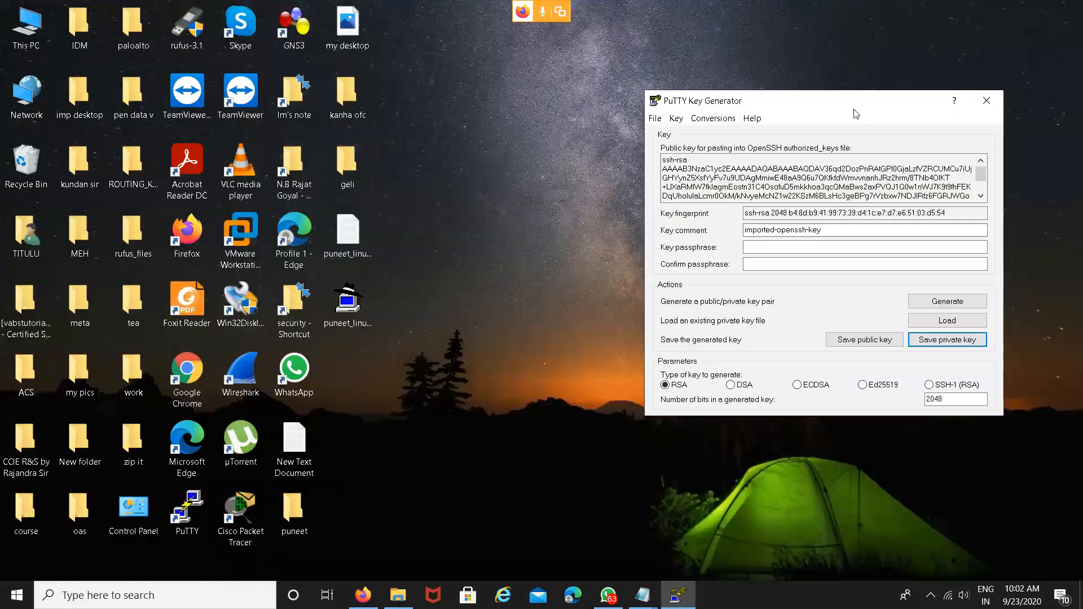
Launch PuTTY and set the SSH Auth private key file to the saved .ppk
{"action": "double_click", "coordinate": [181, 510]}
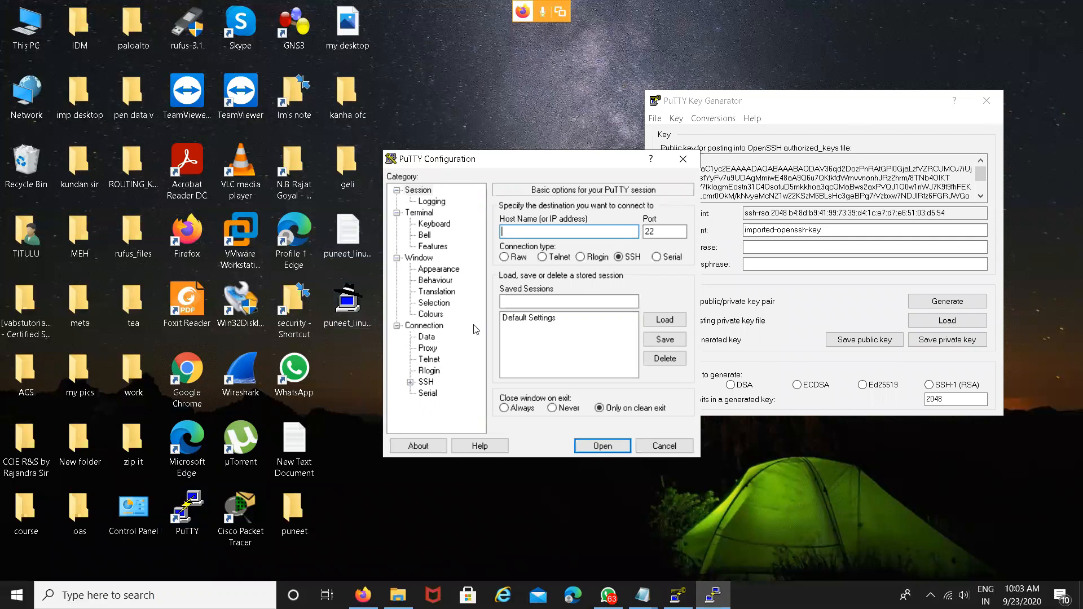
{"action": "left_click", "coordinate": [412, 383]}
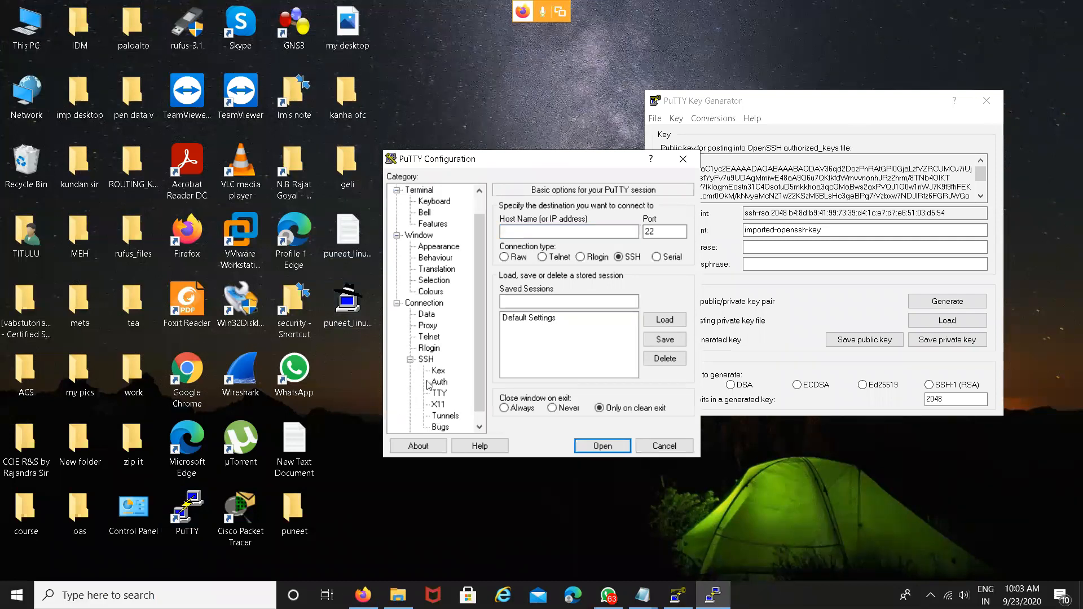
{"action": "left_click", "coordinate": [441, 386]}
{"action": "left_click", "coordinate": [574, 336]}
{"action": "left_click", "coordinate": [669, 338]}
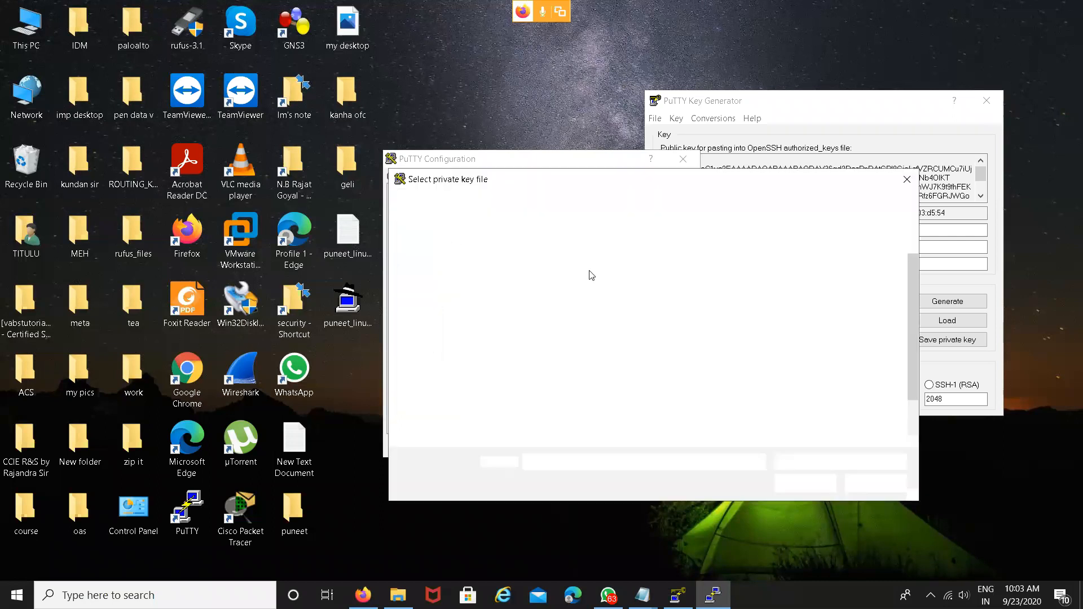
{"action": "type", "text": "pu"}
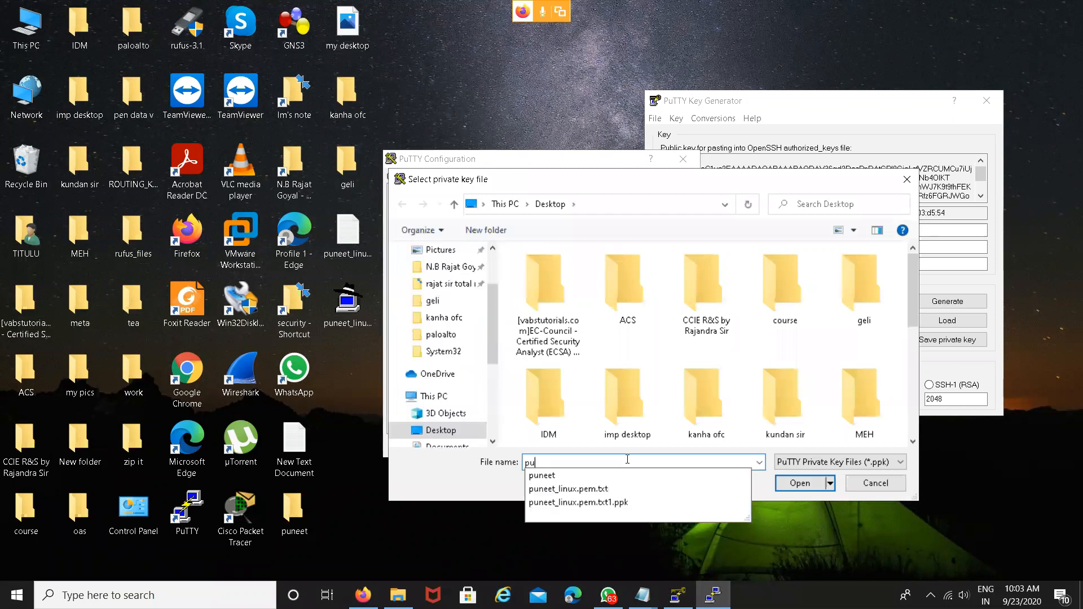
{"action": "left_click", "coordinate": [603, 504]}
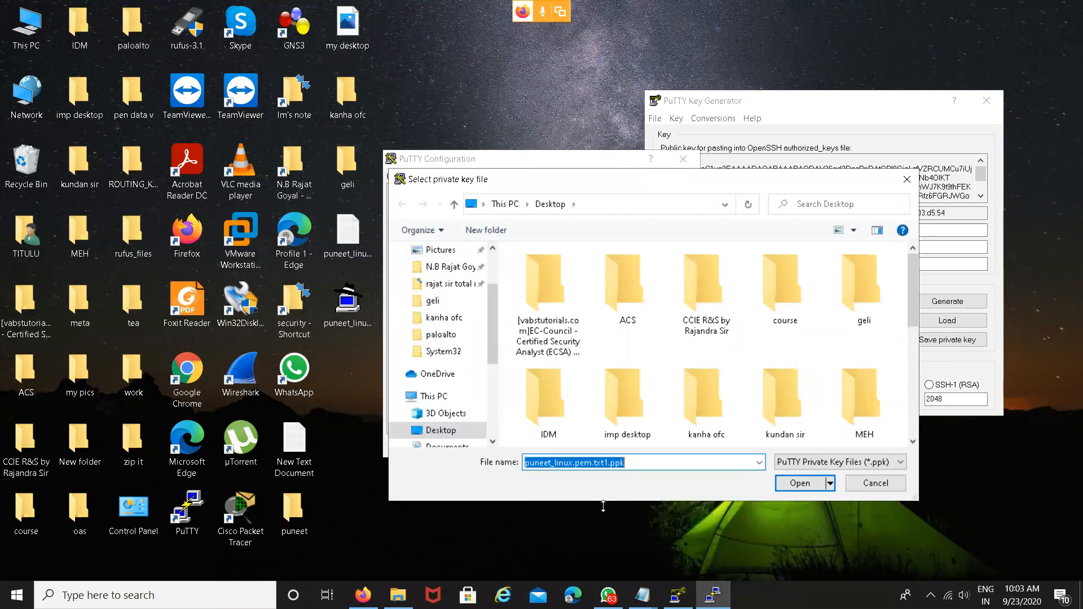
{"action": "left_click", "coordinate": [800, 485]}
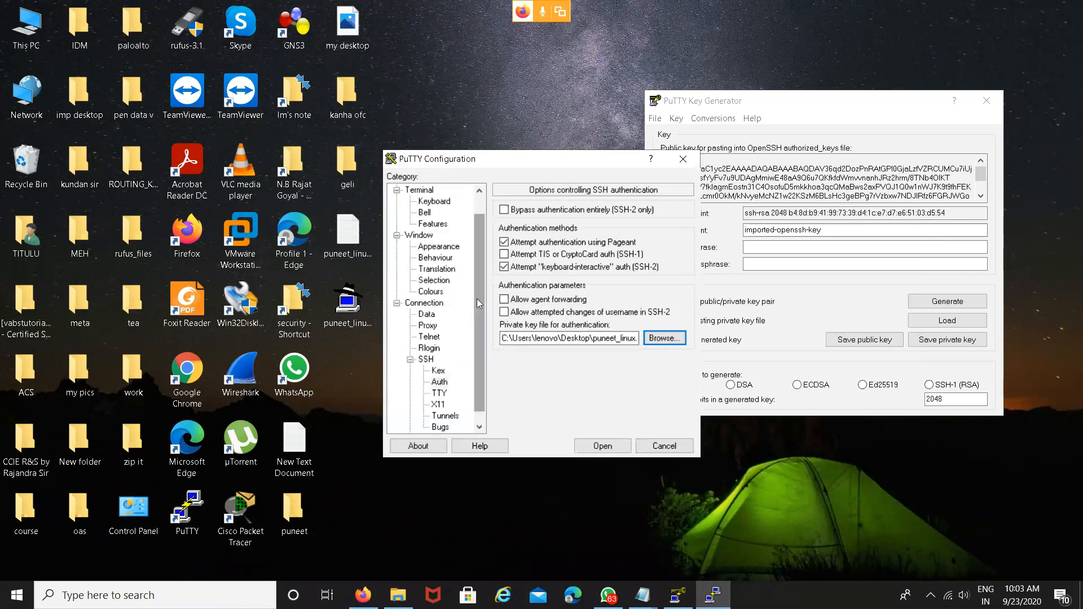
Copy 54.178.239.110 from Notepad into Host Name and open the SSH connection
{"action": "scroll", "coordinate": [482, 239], "scroll_direction": "up", "scroll_amount": 1}
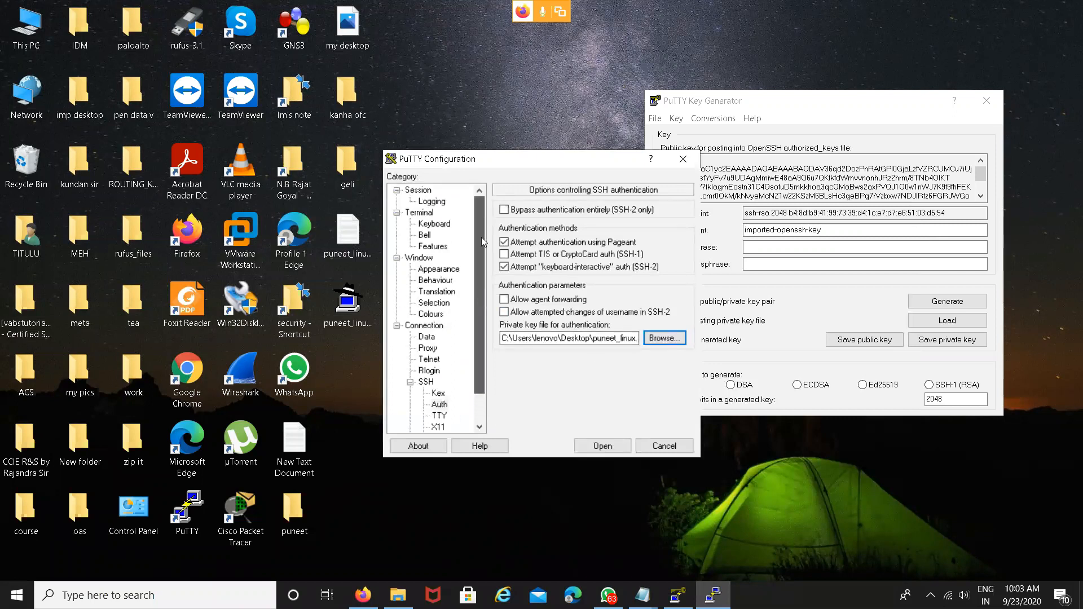
{"action": "left_click", "coordinate": [421, 192]}
{"action": "left_click", "coordinate": [531, 231]}
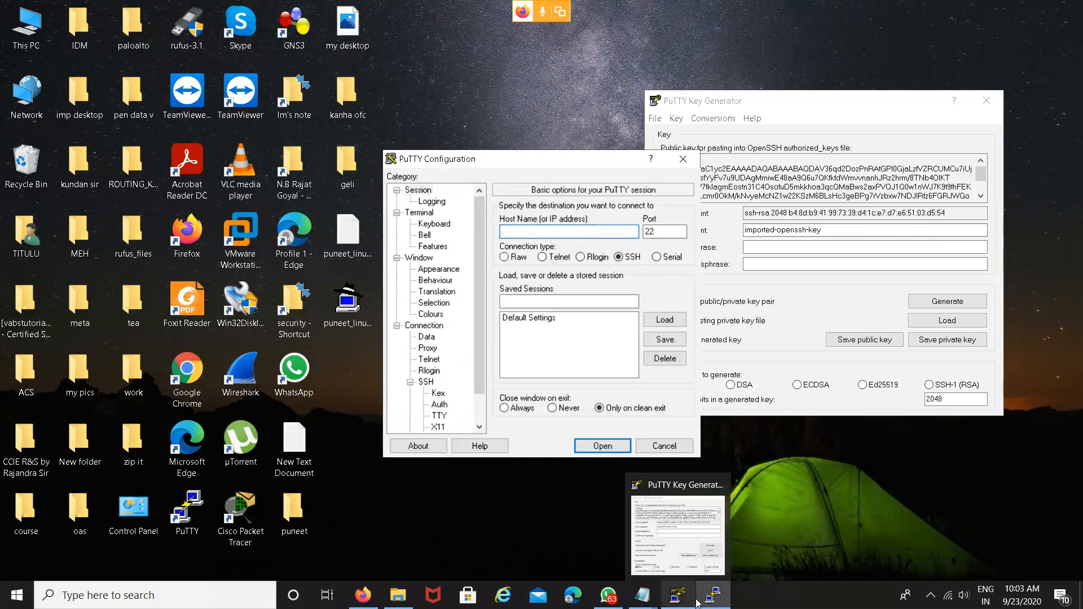
{"action": "left_click", "coordinate": [640, 595]}
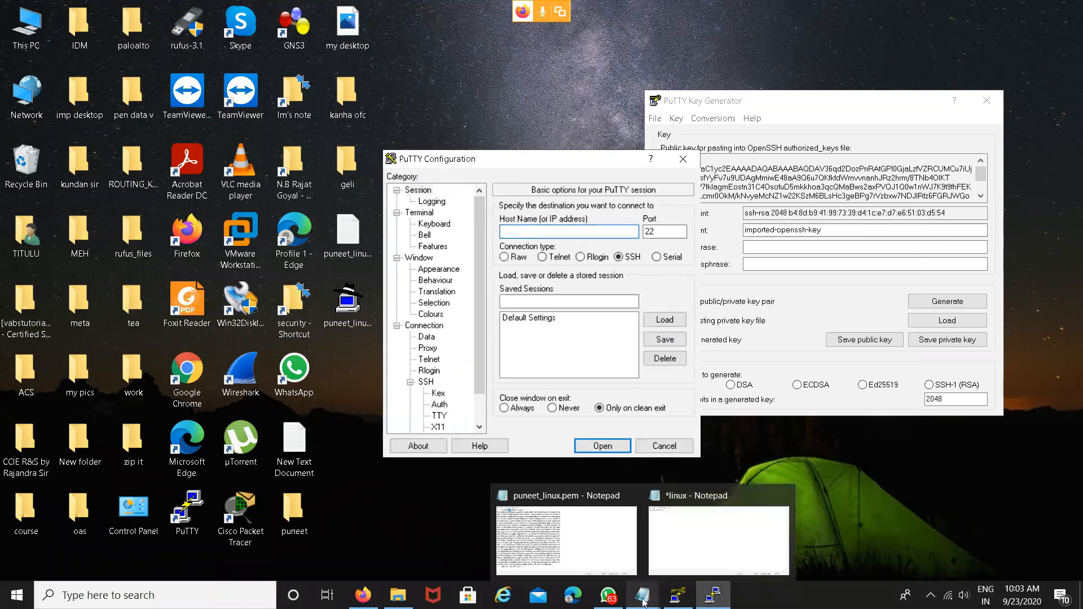
{"action": "left_click", "coordinate": [710, 524]}
{"action": "left_click_drag", "start_coordinate": [208, 148], "coordinate": [128, 145]}
{"action": "key", "text": "ctrl+c"}
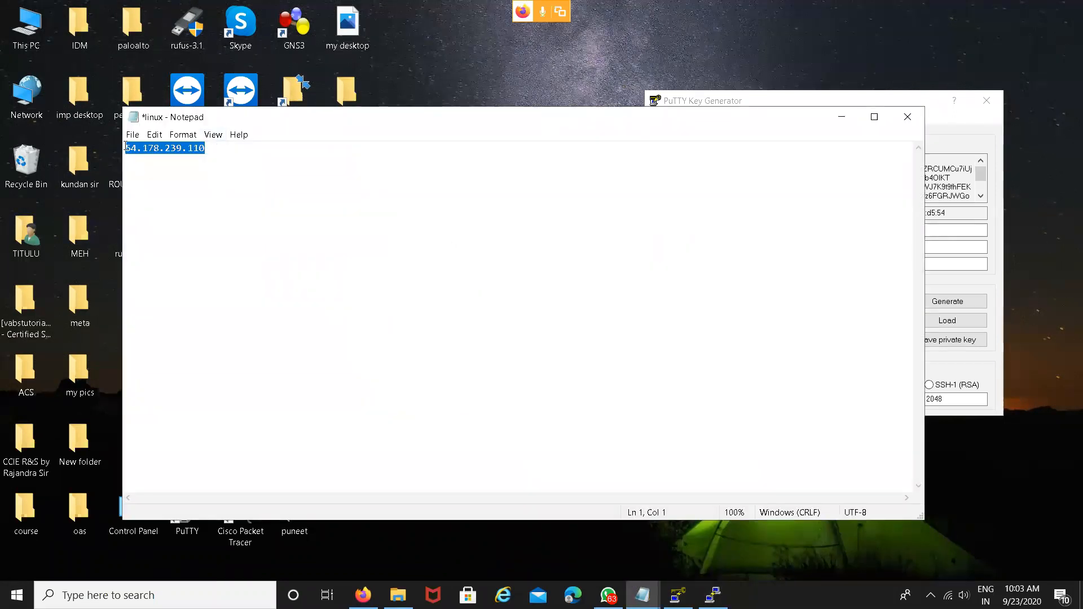
{"action": "left_click", "coordinate": [841, 119]}
{"action": "key", "text": "ctrl+v"}
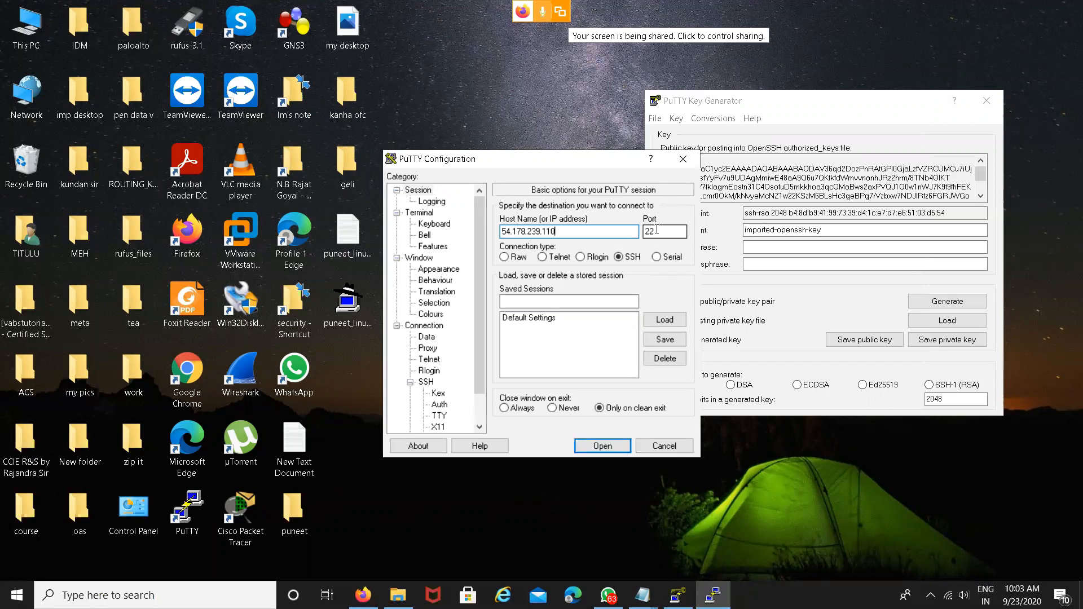
{"action": "left_click", "coordinate": [601, 443]}
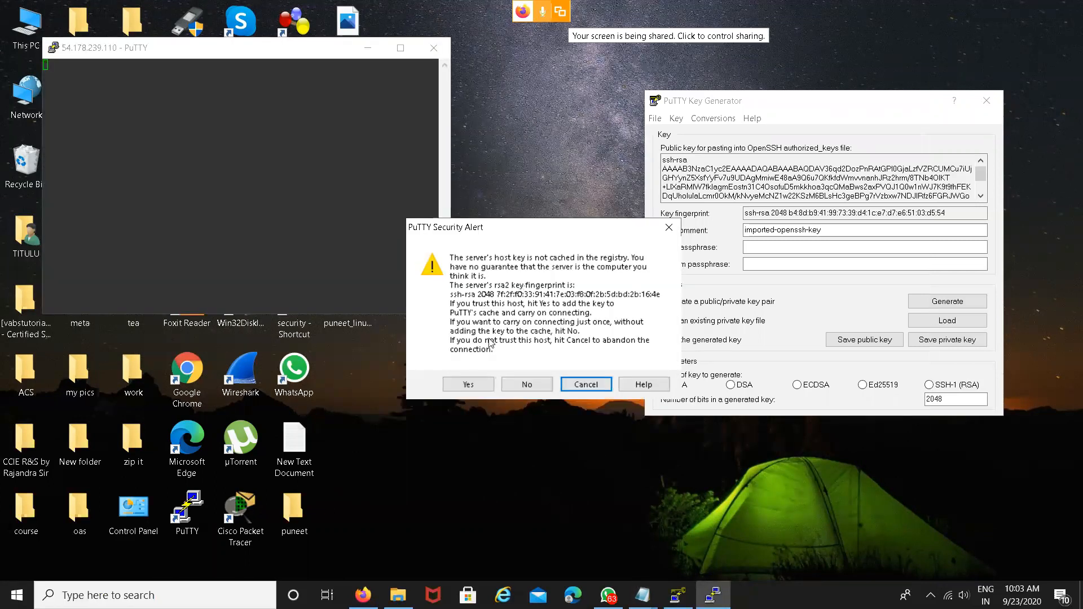
Accept the server host key, maximize the terminal, and log in as ec2-user
{"action": "left_click", "coordinate": [466, 386]}
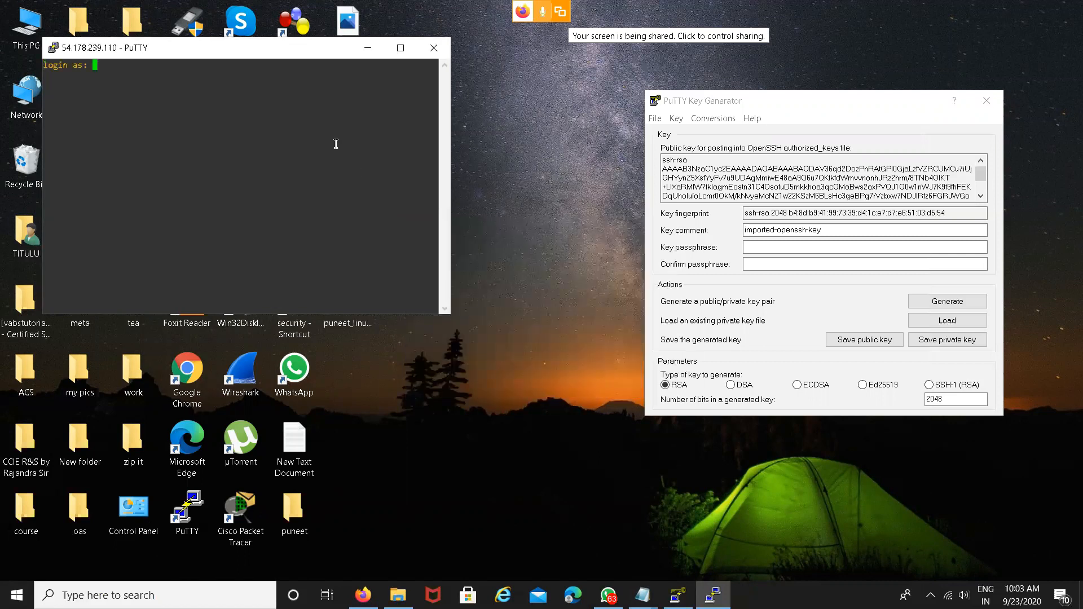
{"action": "left_click", "coordinate": [400, 49]}
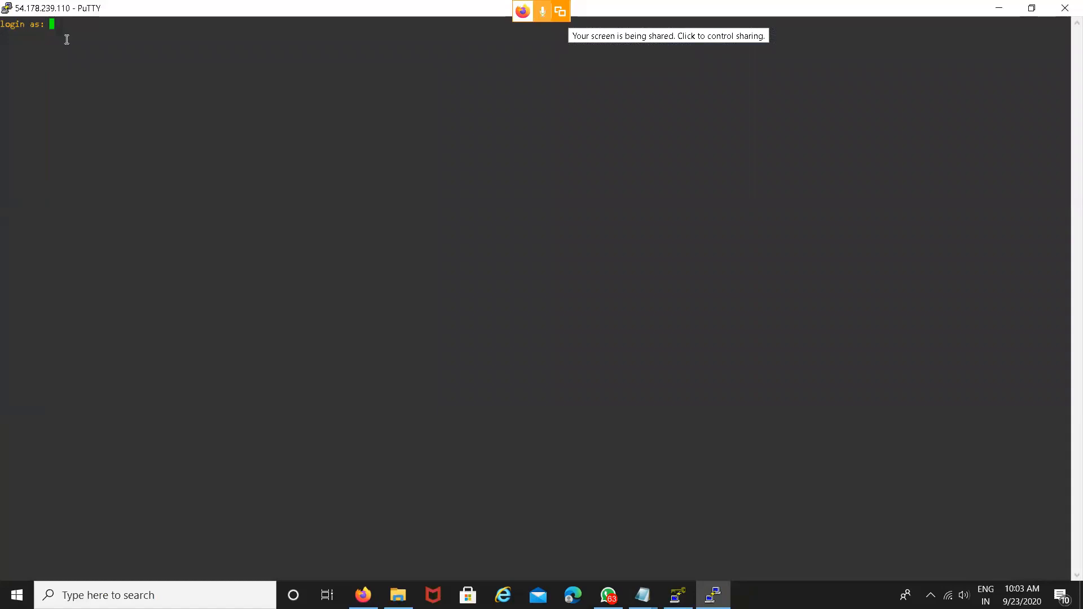
{"action": "type", "text": "ec2-user"}
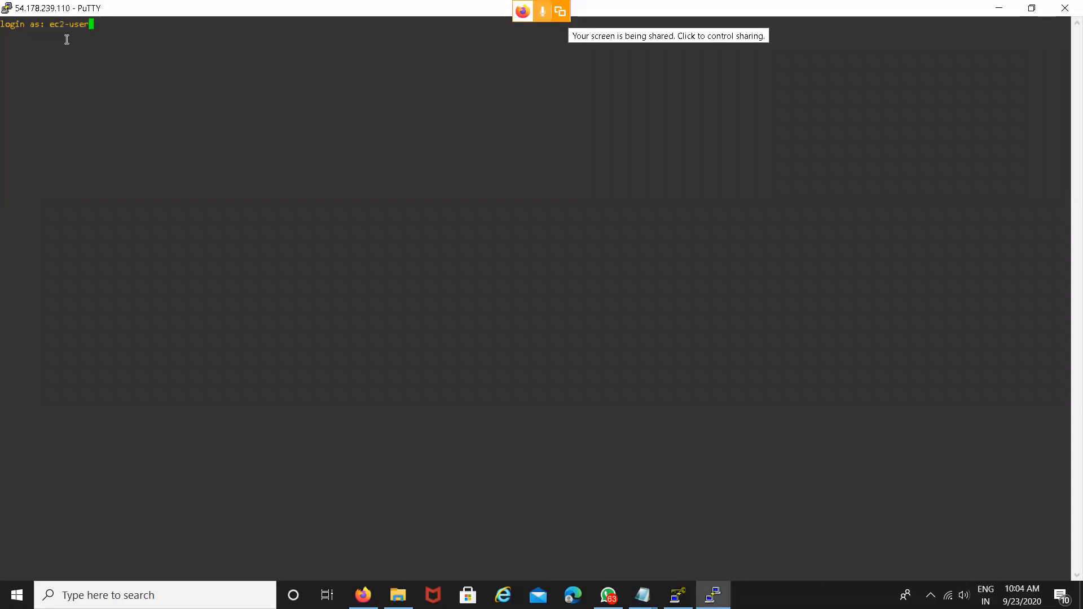
{"action": "key", "text": "Return"}
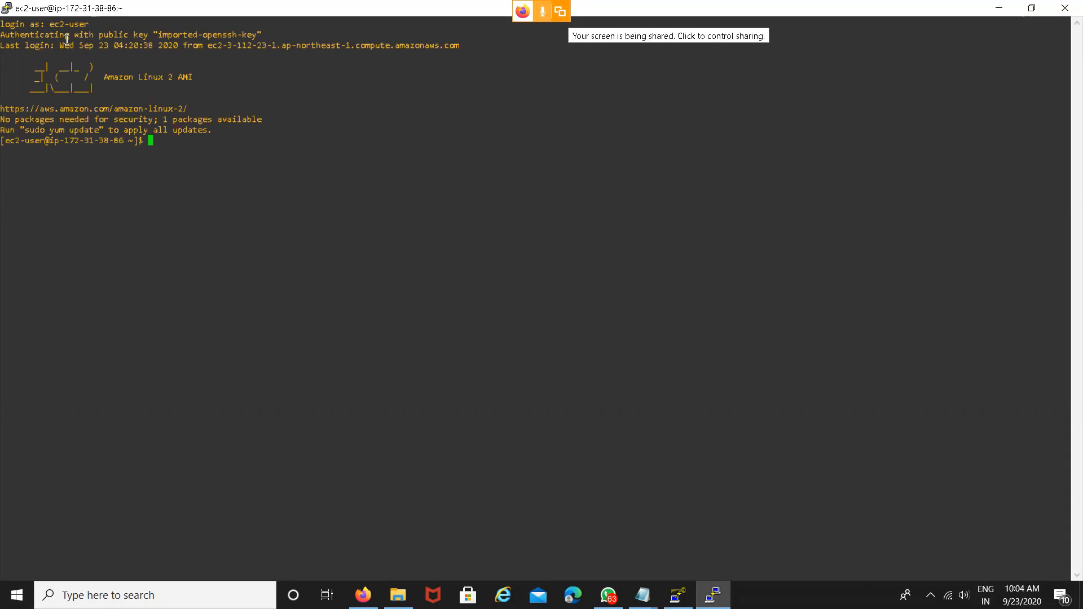
Check the httpd service status, correcting the 'https' typo to 'httpd'
{"action": "type", "text": "service"}
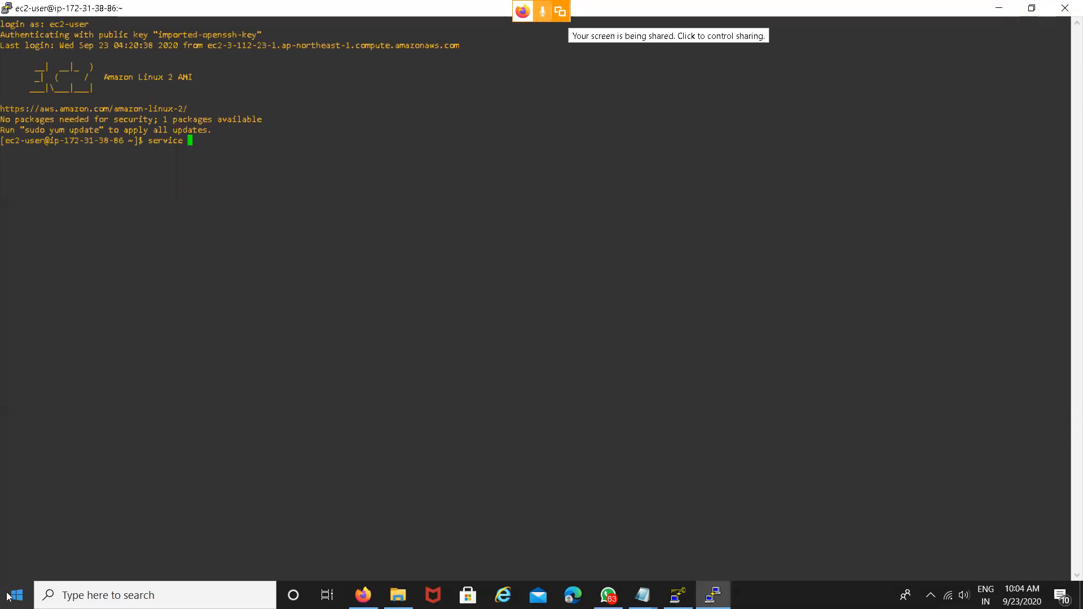
{"action": "type", "text": "https status"}
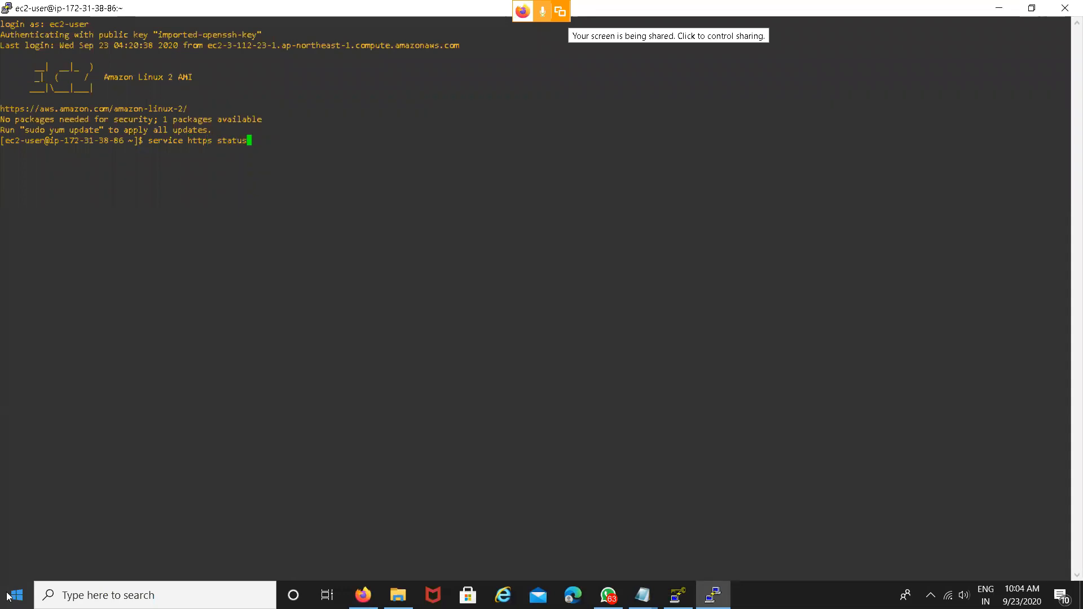
{"action": "key", "text": "Return"}
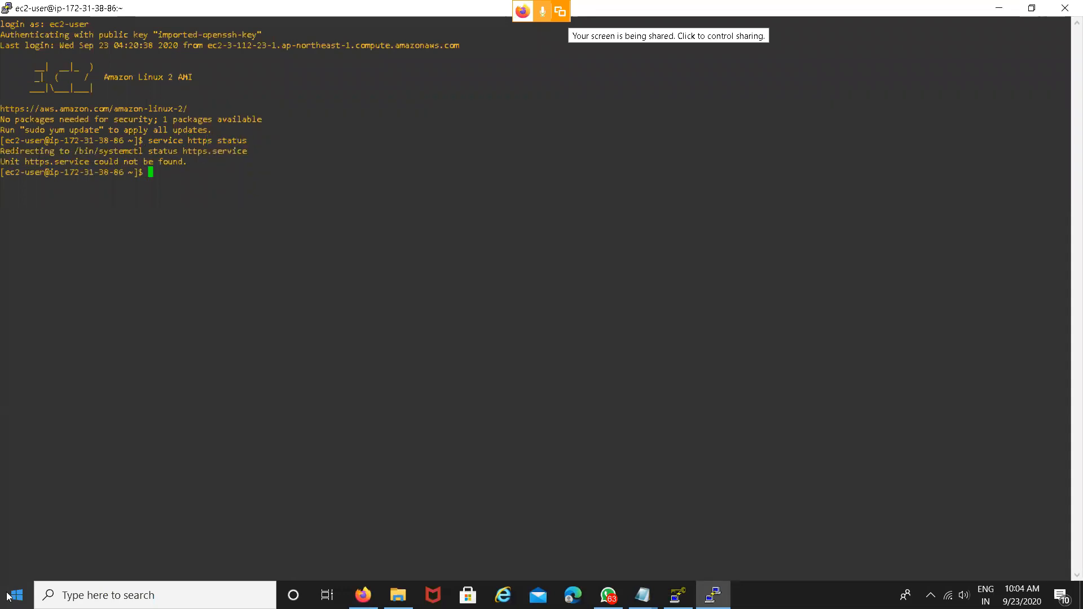
{"action": "key", "text": "Up"}
{"action": "key", "text": "Left"}
{"action": "key", "text": "Left"}
{"action": "key", "text": "Left"}
{"action": "key", "text": "Left"}
{"action": "key", "text": "Left"}
{"action": "key", "text": "Left"}
{"action": "key", "text": "Left"}
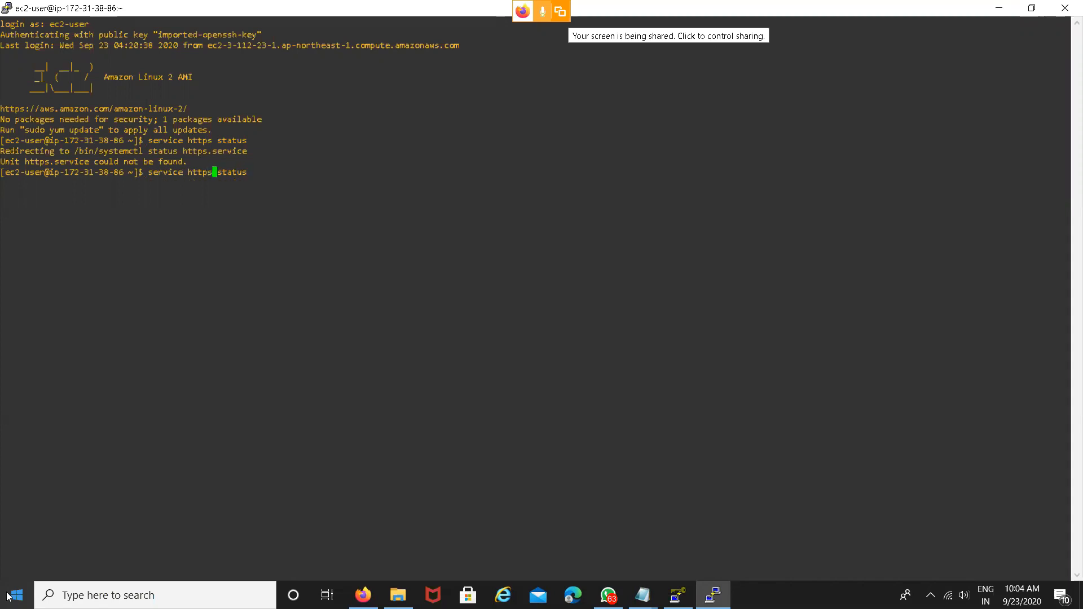
{"action": "key", "text": "BackSpace"}
{"action": "type", "text": "d"}
{"action": "key", "text": "Return"}
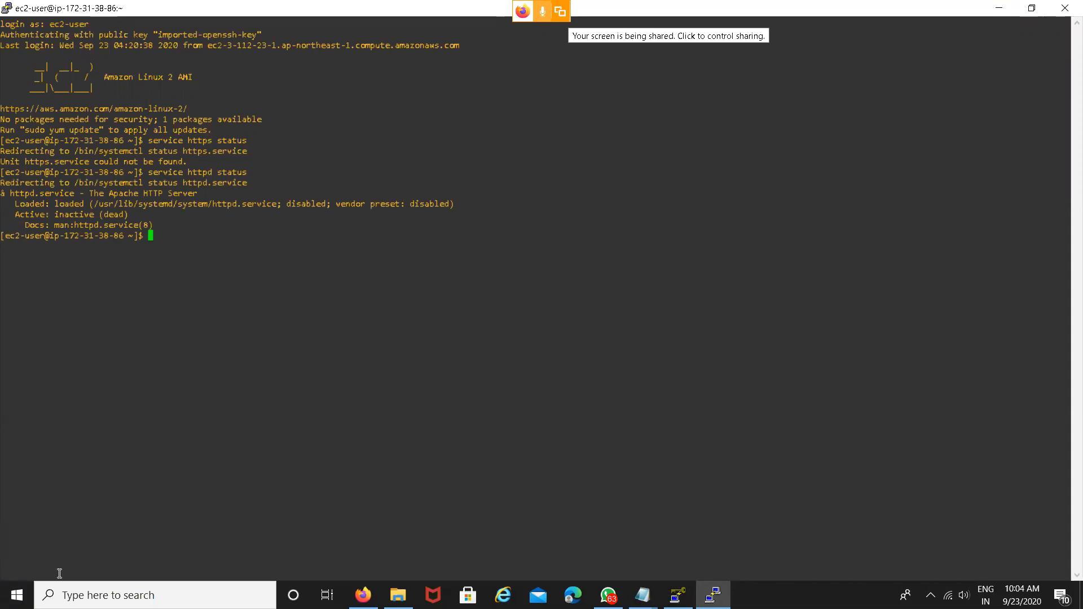
Try starting Apache with service httpd start, retrying once
{"action": "type", "text": "service httpd start"}
{"action": "key", "text": "Return"}
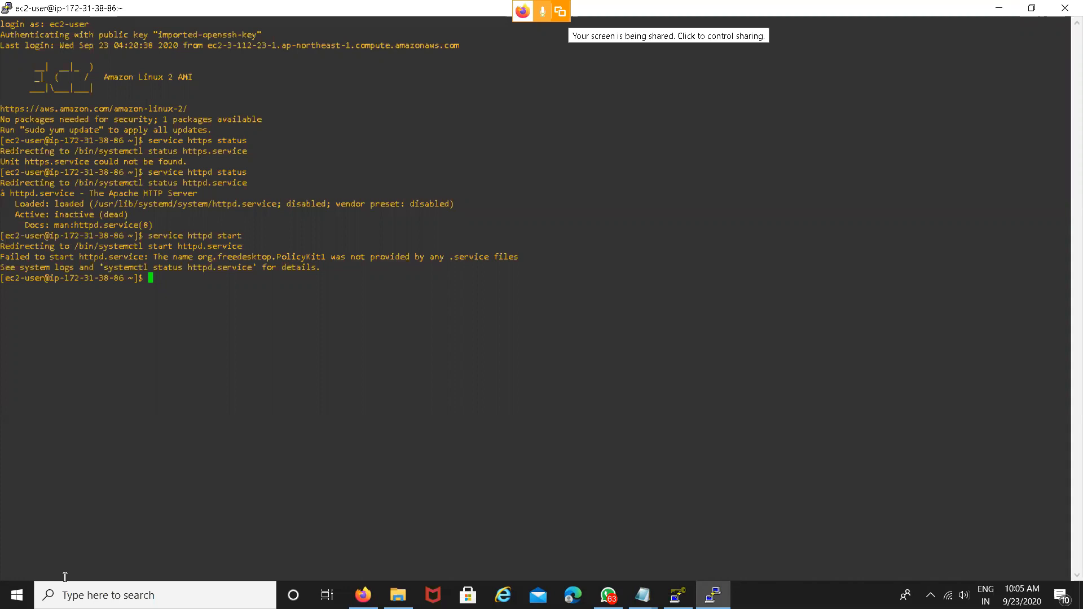
{"action": "key", "text": "Up"}
{"action": "key", "text": "Return"}
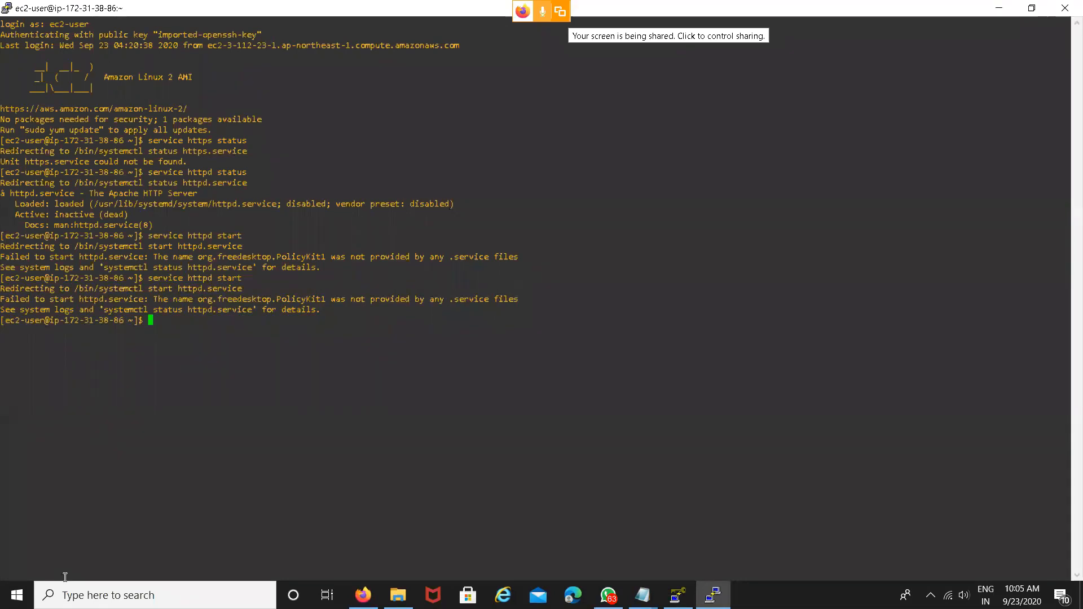
Switch to root with sudo su and run yum install httpd -y
{"action": "type", "text": "ser"}
{"action": "type", "text": "vice"}
{"action": "key", "text": "BackSpace"}
{"action": "key", "text": "BackSpace"}
{"action": "key", "text": "BackSpace"}
{"action": "key", "text": "BackSpace"}
{"action": "key", "text": "BackSpace"}
{"action": "key", "text": "BackSpace"}
{"action": "key", "text": "BackSpace"}
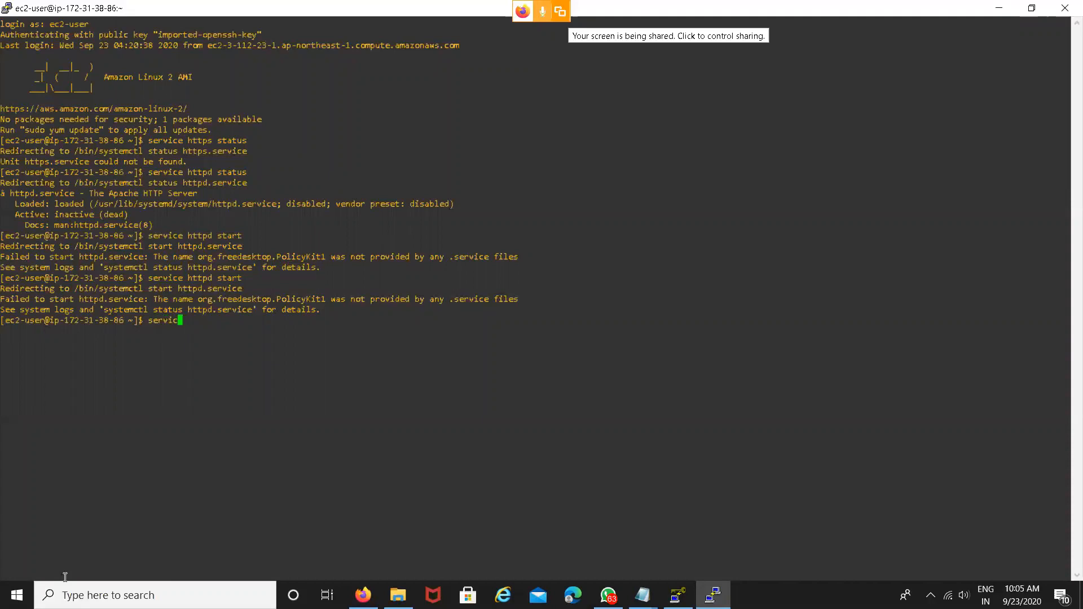
{"action": "type", "text": "sudo su"}
{"action": "key", "text": "Return"}
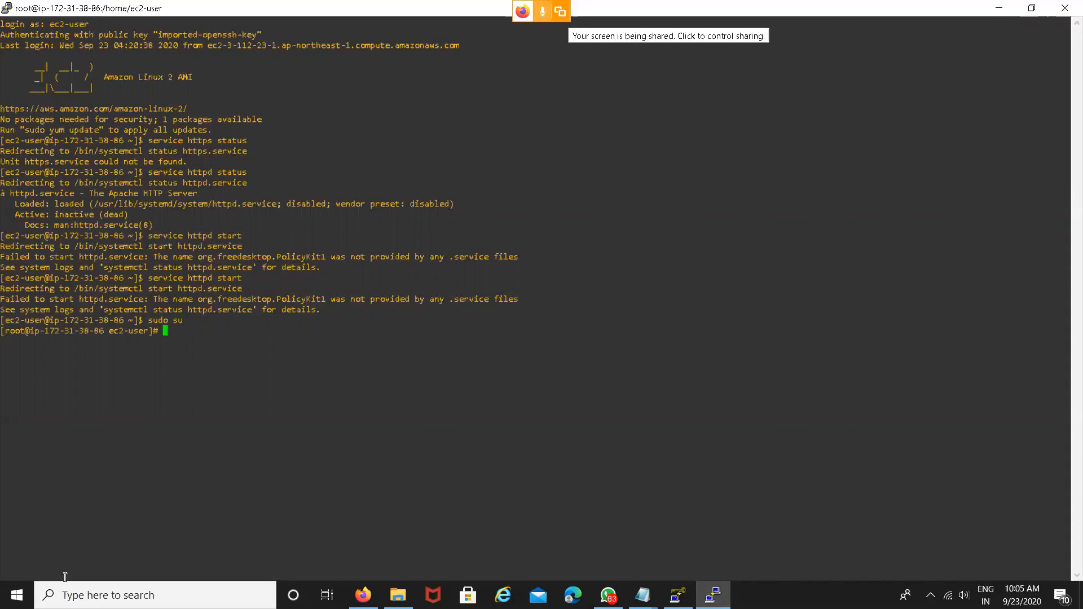
{"action": "type", "text": "yum install https"}
{"action": "key", "text": "BackSpace"}
{"action": "key", "text": "BackSpace"}
{"action": "type", "text": "d -y"}
{"action": "key", "text": "Return"}
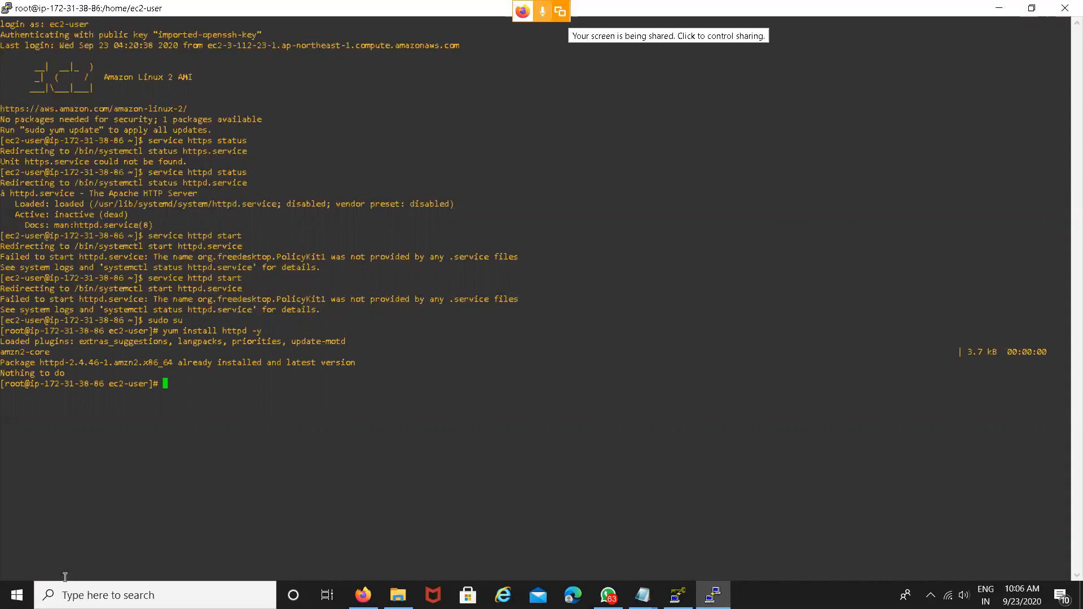
Start httpd as root, then re-run the status check while fixing the 'sttus' typo
{"action": "type", "text": "service"}
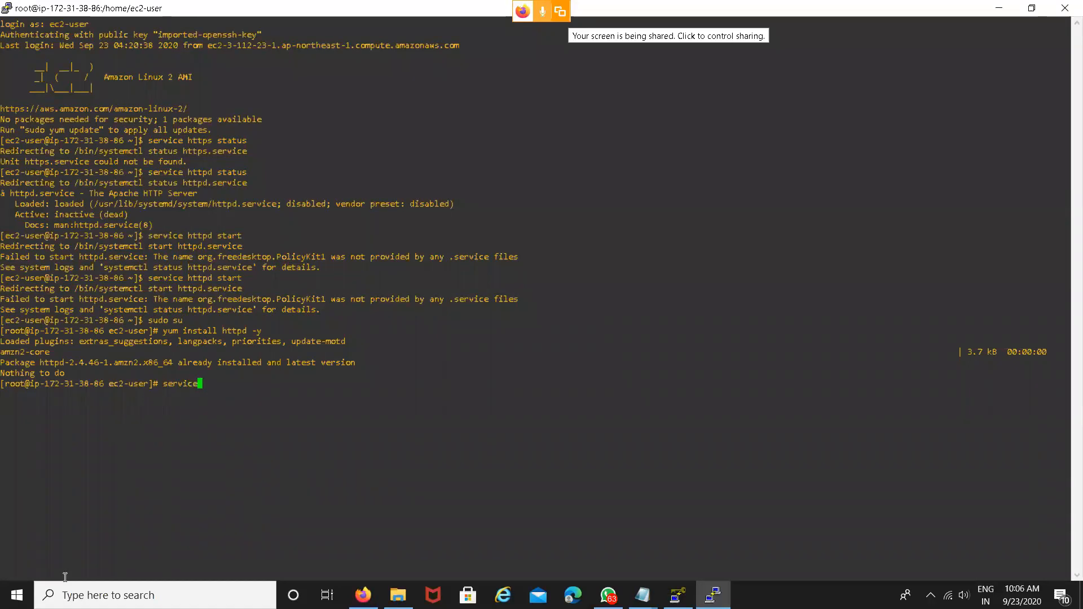
{"action": "type", "text": " httpd"}
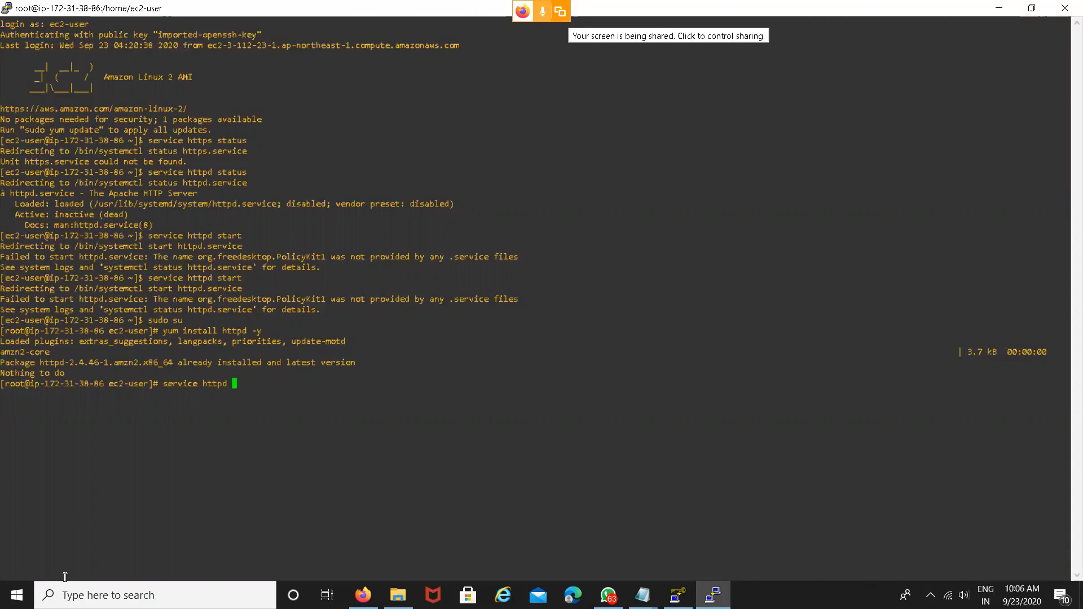
{"action": "type", "text": "start"}
{"action": "key", "text": "Return"}
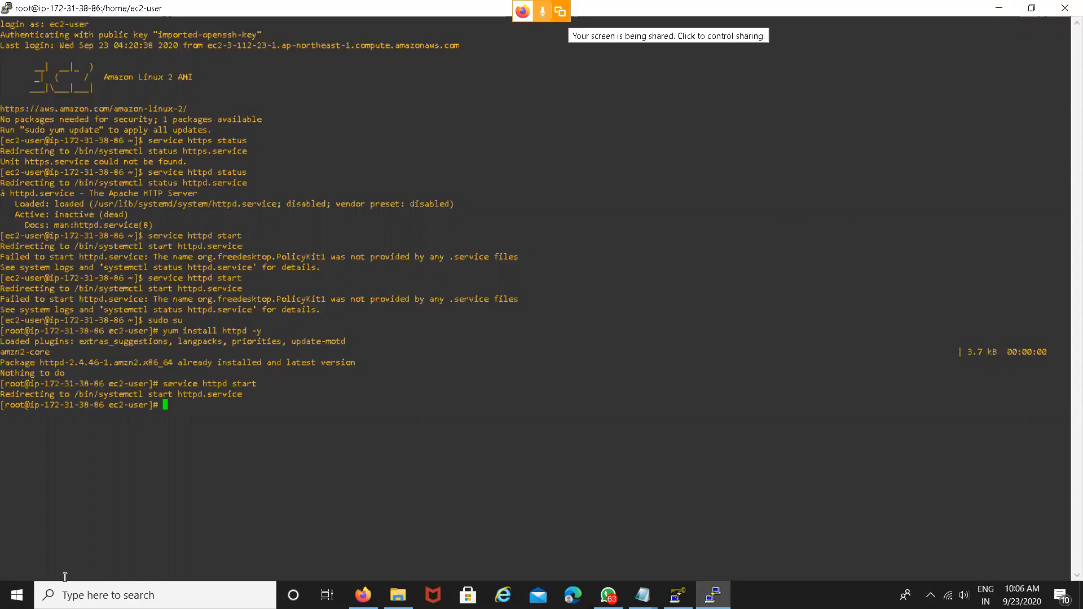
{"action": "type", "text": "services"}
{"action": "key", "text": "BackSpace"}
{"action": "type", "text": "in"}
{"action": "key", "text": "BackSpace"}
{"action": "key", "text": "BackSpace"}
{"action": "type", "text": "http"}
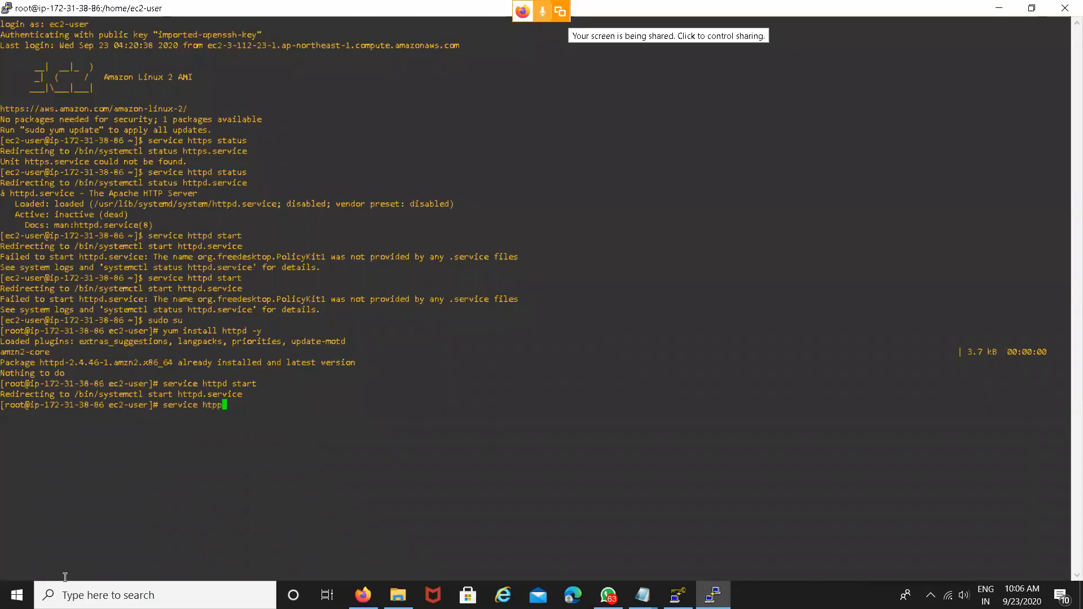
{"action": "type", "text": "d "}
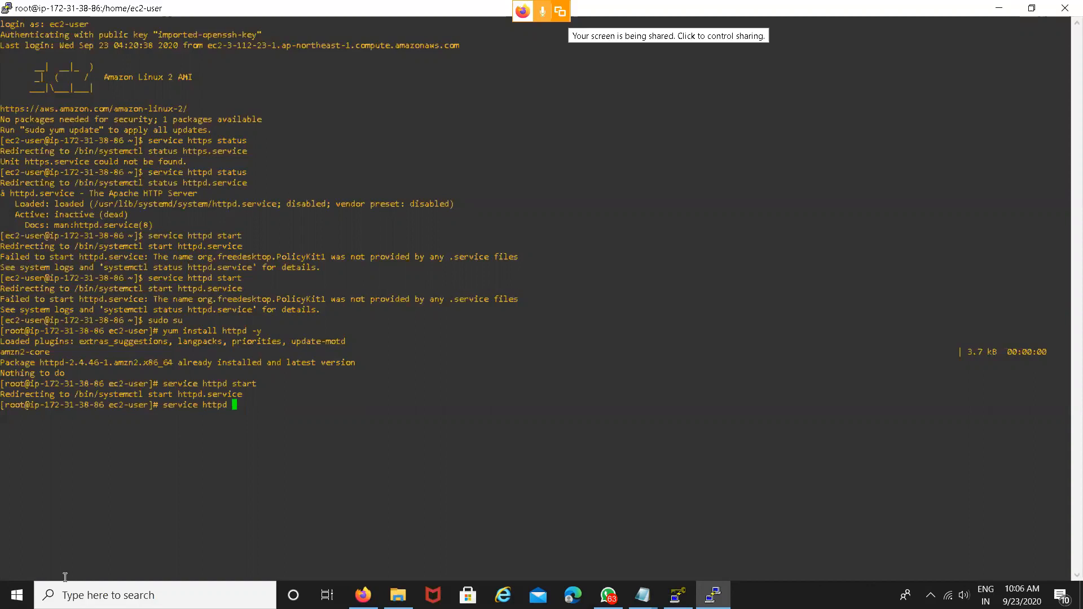
{"action": "type", "text": "sttus"}
{"action": "key", "text": "Return"}
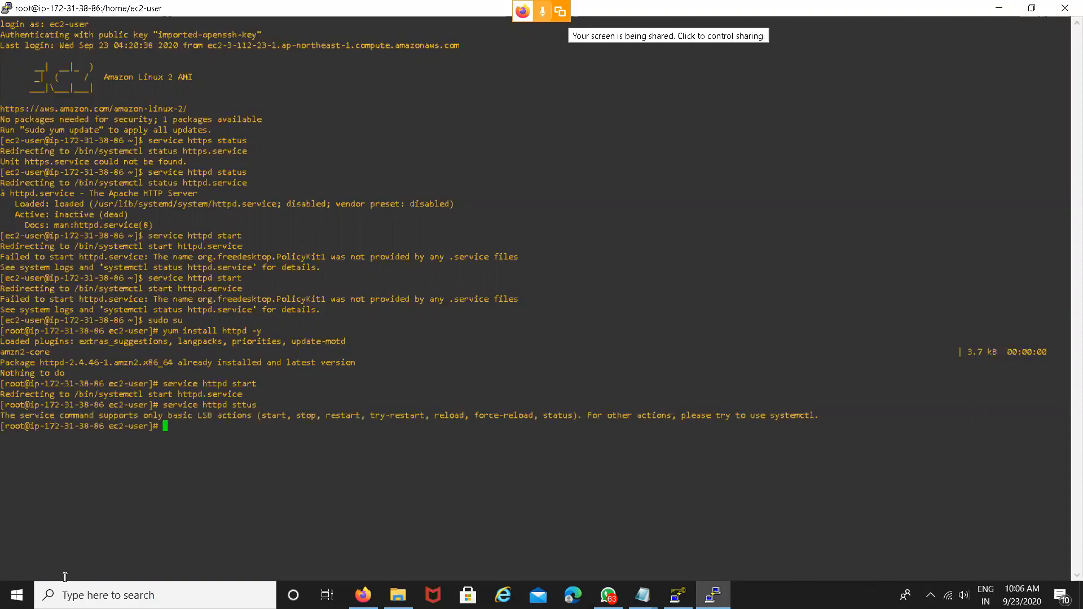
{"action": "key", "text": "Up"}
{"action": "key", "text": "BackSpace"}
{"action": "key", "text": "BackSpace"}
{"action": "key", "text": "BackSpace"}
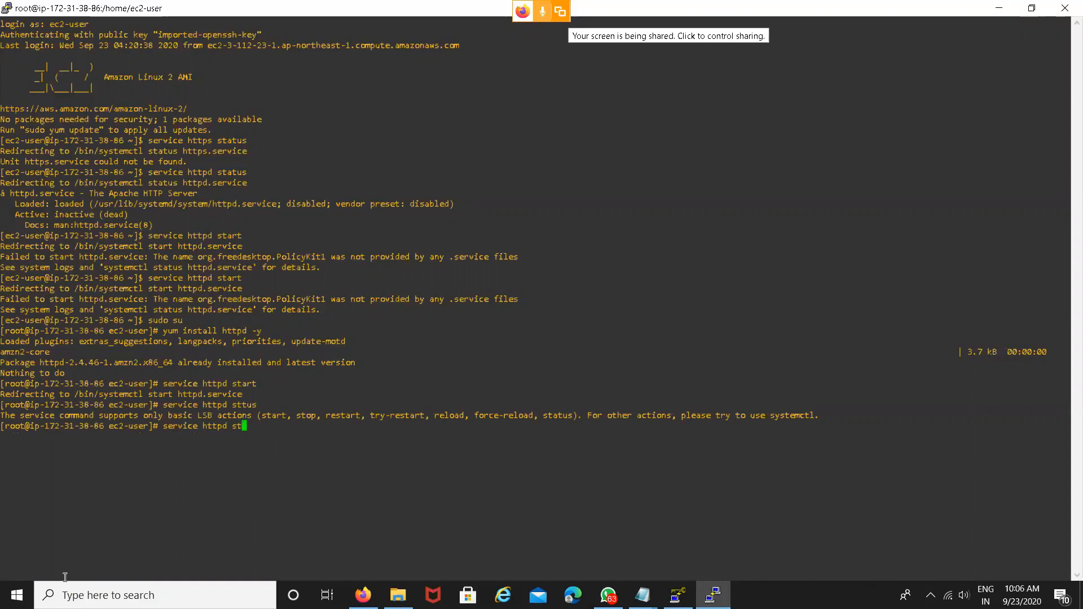
Re-run service httpd status and highlight its active (running) state
{"action": "type", "text": "atus"}
{"action": "left_click_drag", "start_coordinate": [263, 415], "coordinate": [293, 417]}
{"action": "left_click", "coordinate": [286, 432]}
{"action": "key", "text": "Return"}
{"action": "left_click_drag", "start_coordinate": [59, 426], "coordinate": [127, 426]}
{"action": "left_click", "coordinate": [310, 512]}
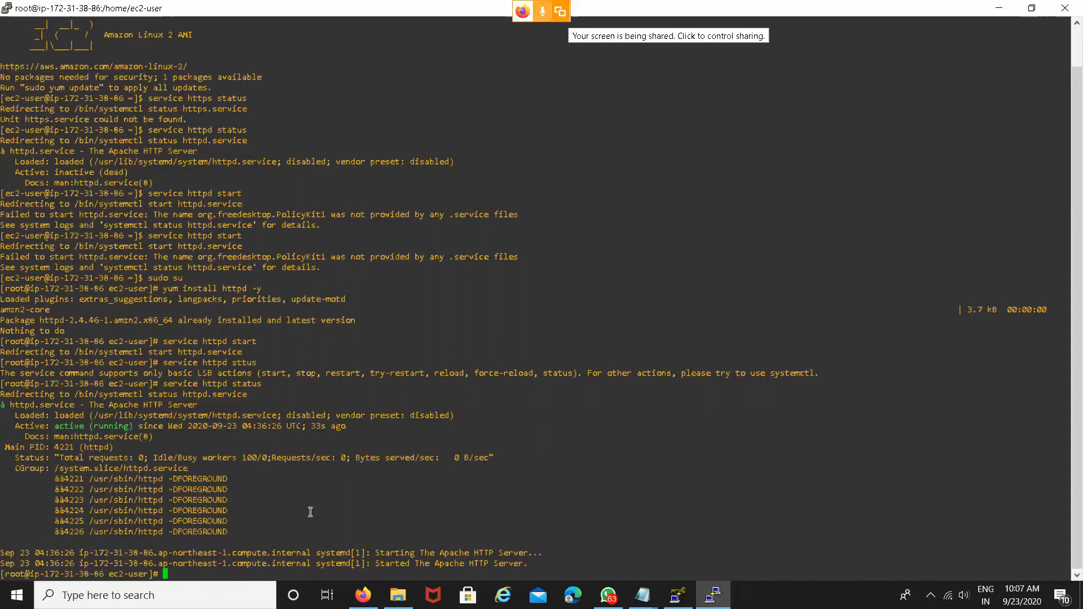
Run ifconfig to list network interfaces, then try whoiam and sudo whoiam
{"action": "type", "text": "ifconfig"}
{"action": "key", "text": "Return"}
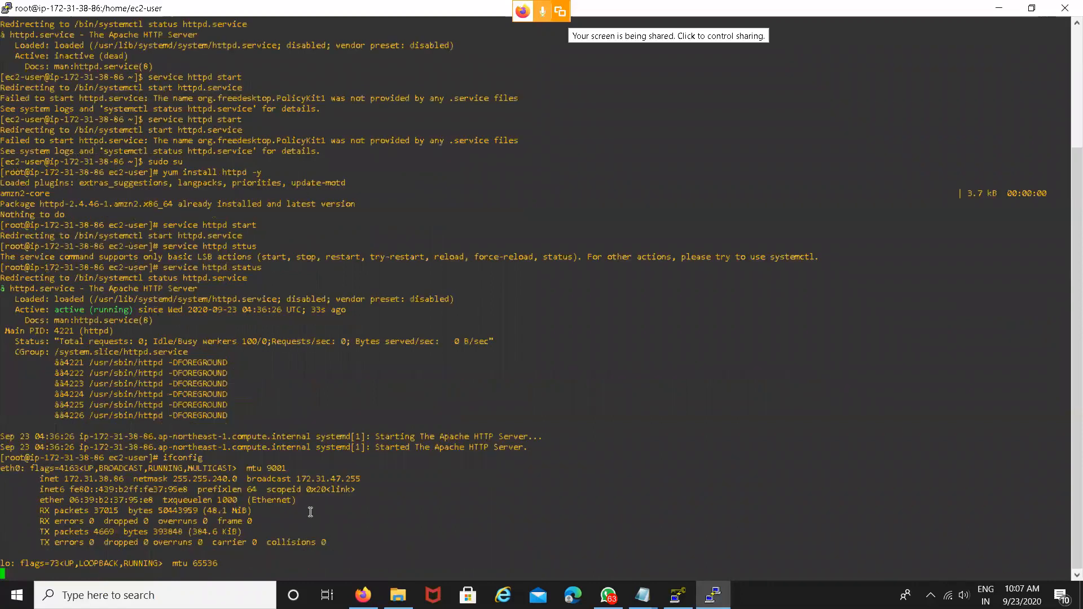
{"action": "type", "text": "whoiam"}
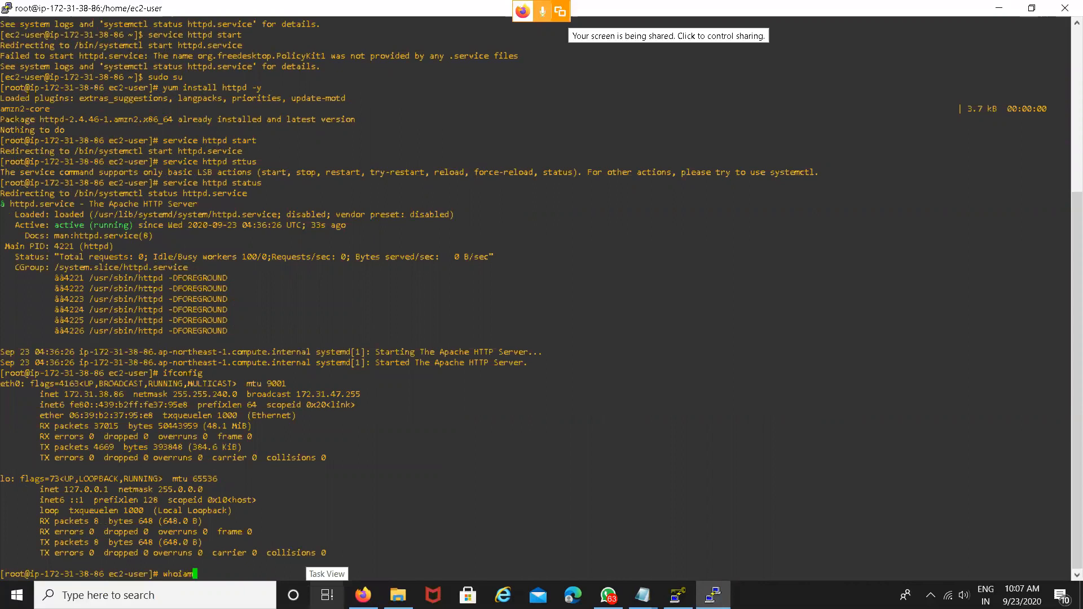
{"action": "key", "text": "Return"}
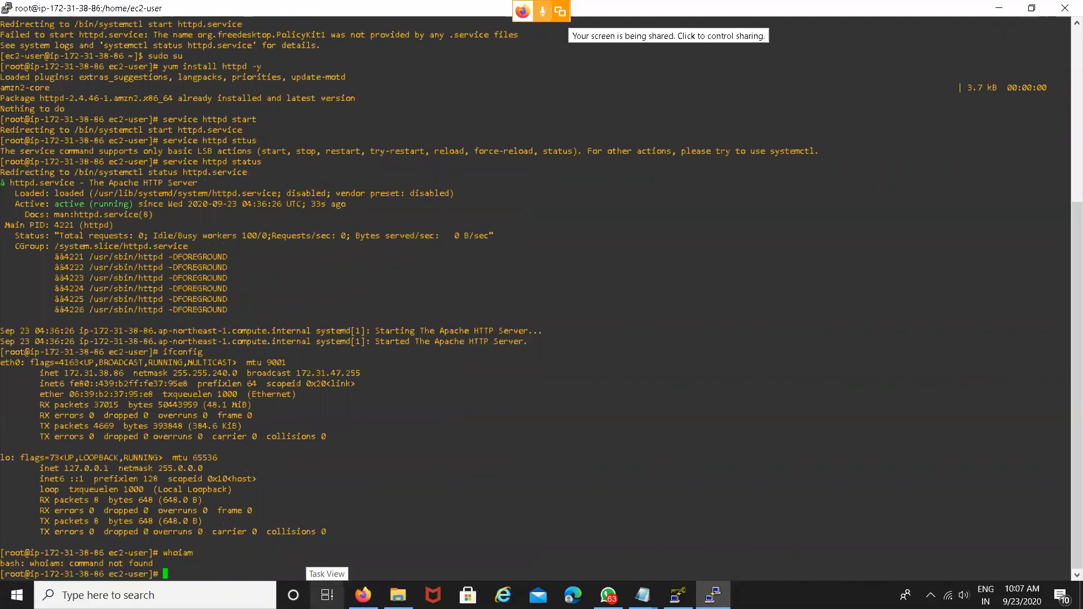
{"action": "type", "text": "sudo "}
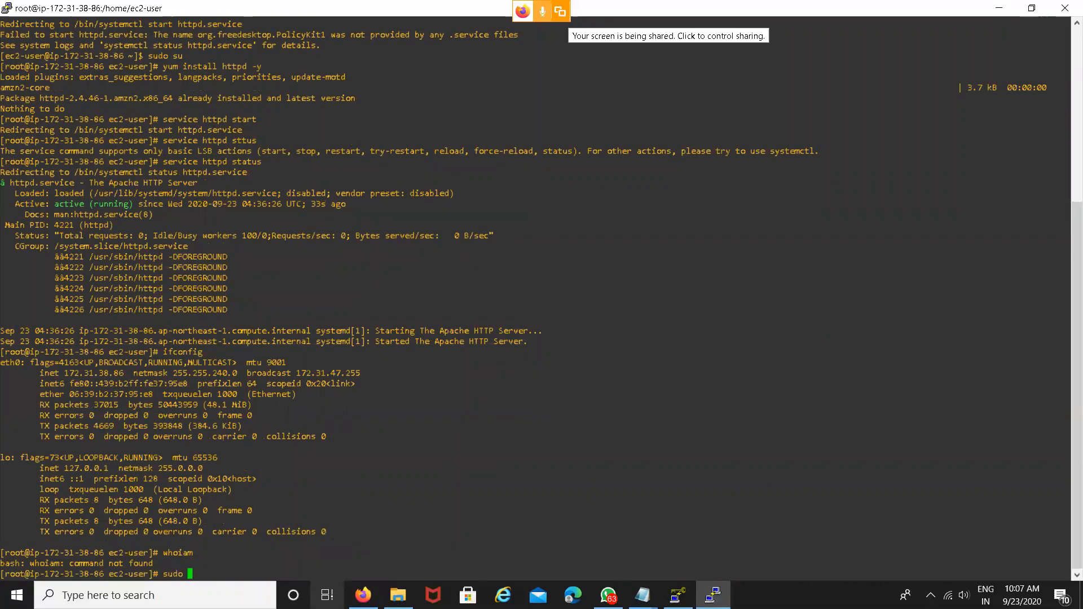
{"action": "type", "text": "whoiam"}
{"action": "key", "text": "Return"}
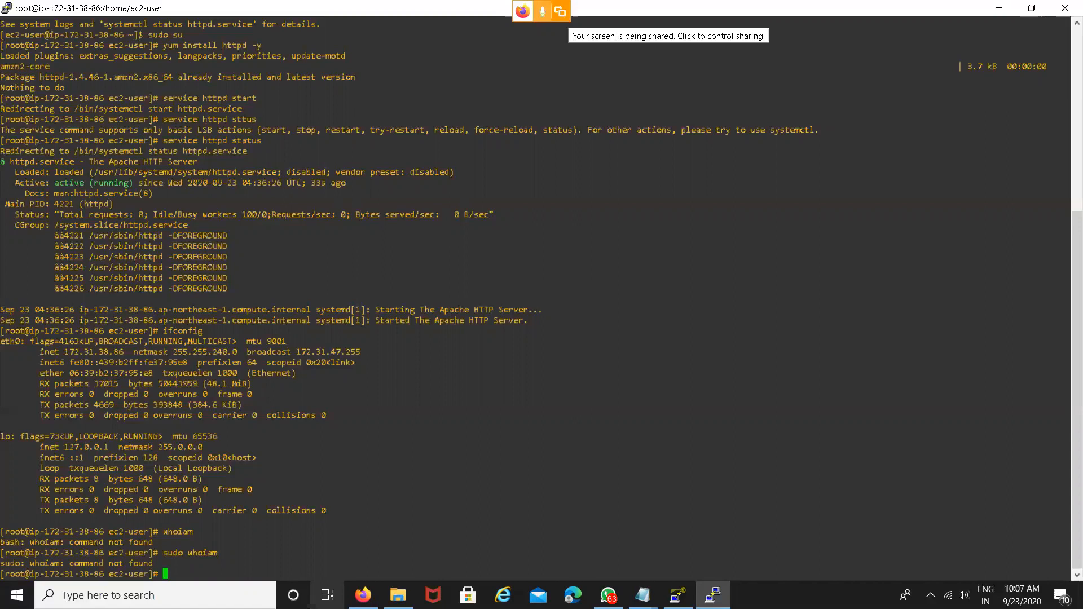
Close the PuTTY session and PuTTYgen, and bring back Firefox with the EC2 terminal
{"action": "left_click", "coordinate": [1071, 9]}
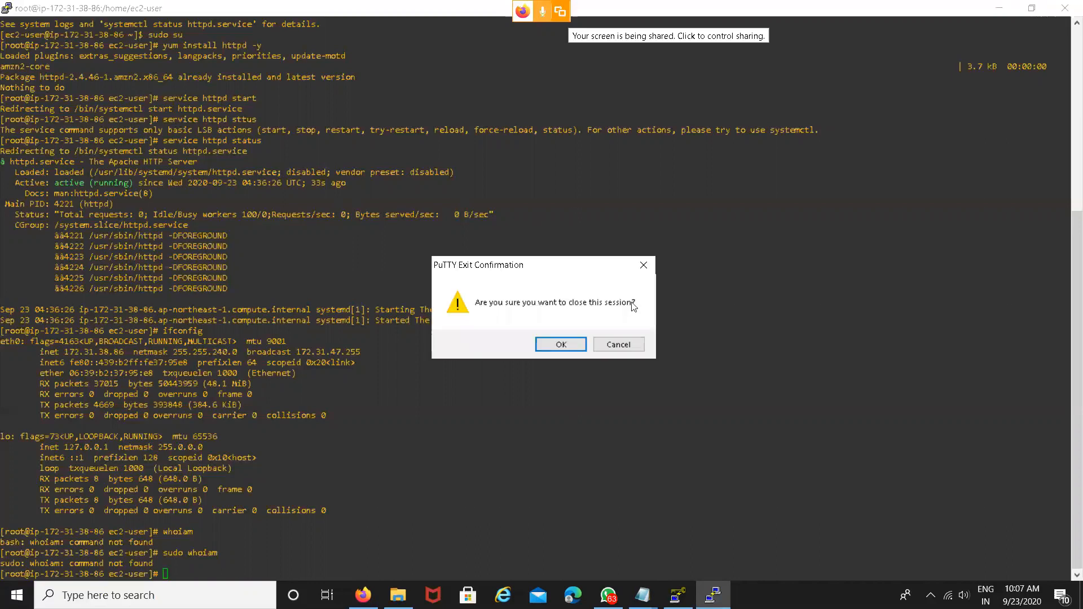
{"action": "left_click", "coordinate": [572, 345]}
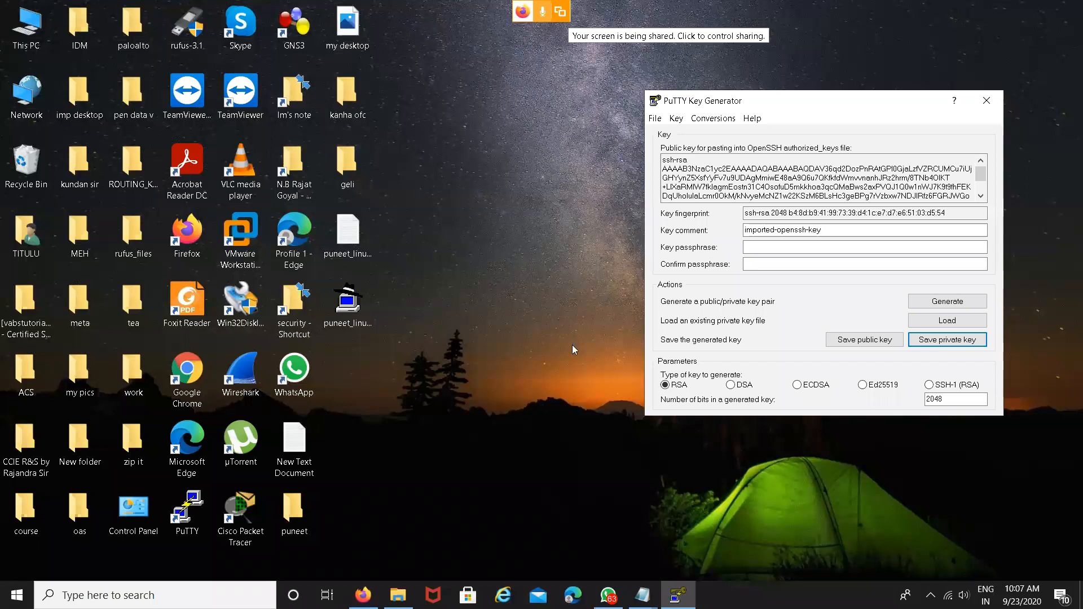
{"action": "left_click", "coordinate": [987, 101]}
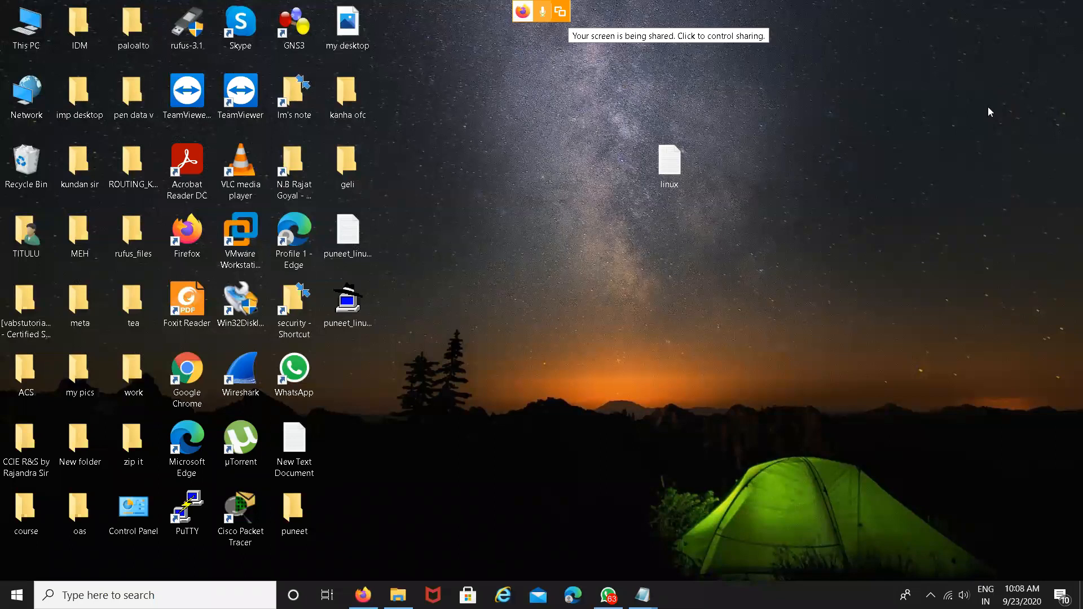
{"action": "left_click", "coordinate": [361, 595]}
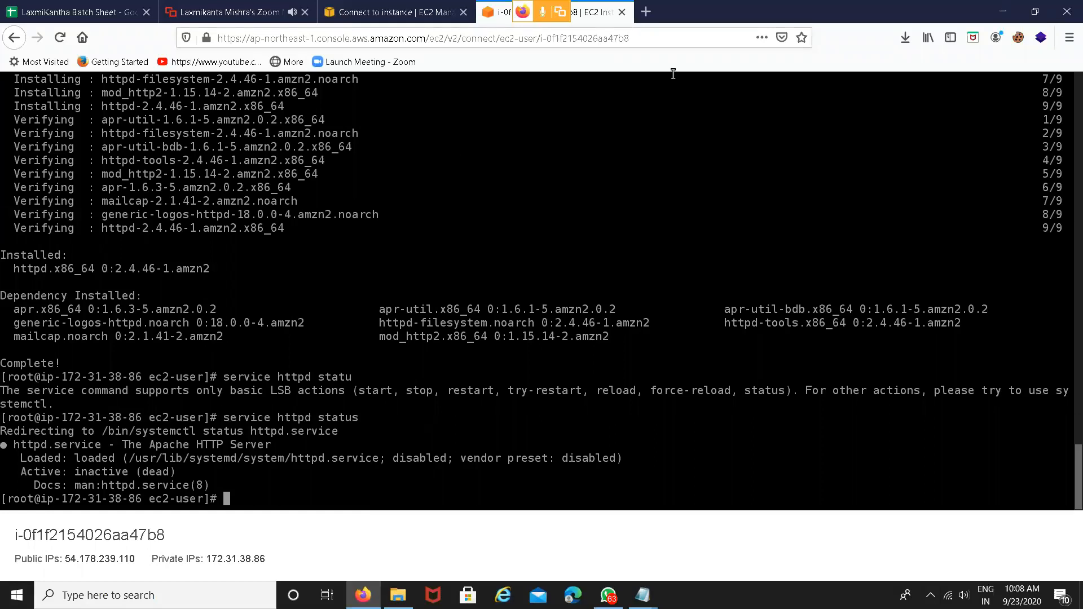
Close the browser terminal and attempt Actions > Instance state > Terminate instance on the EC2 instance
{"action": "left_click", "coordinate": [622, 14]}
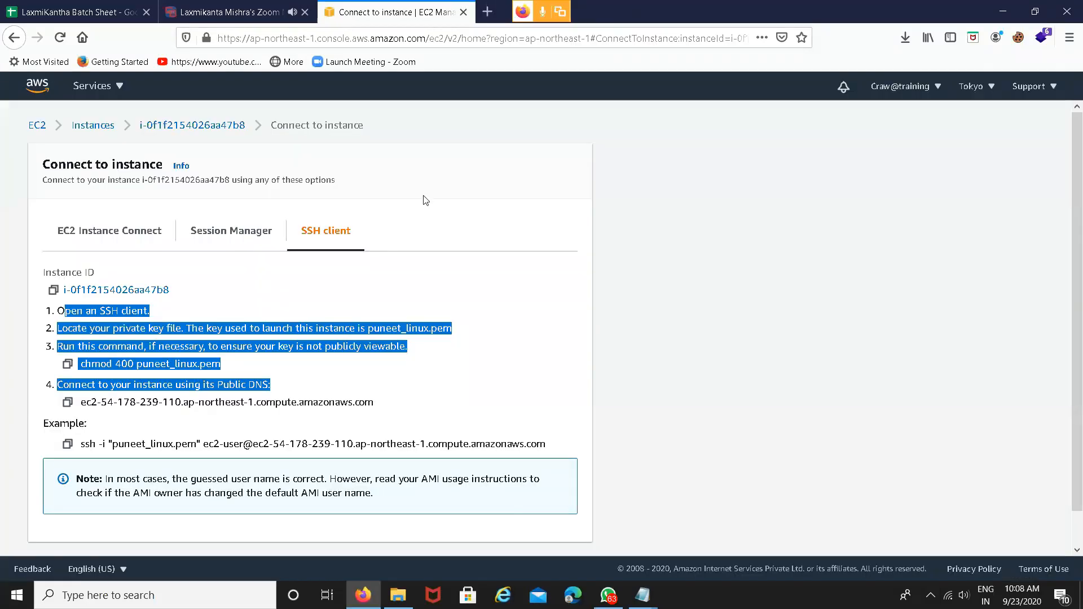
{"action": "left_click", "coordinate": [107, 131]}
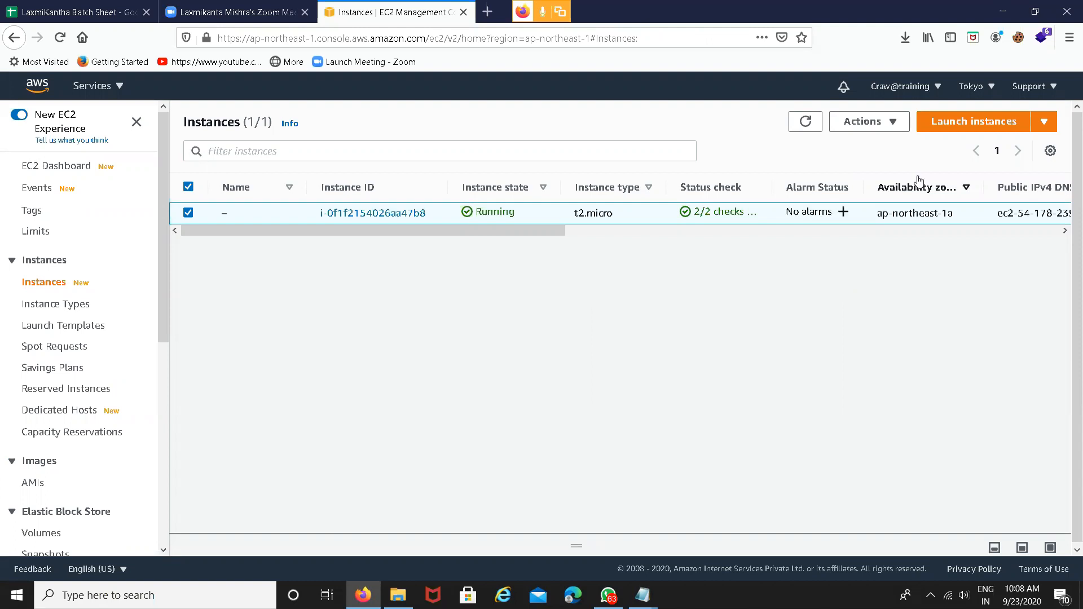
{"action": "left_click", "coordinate": [896, 127]}
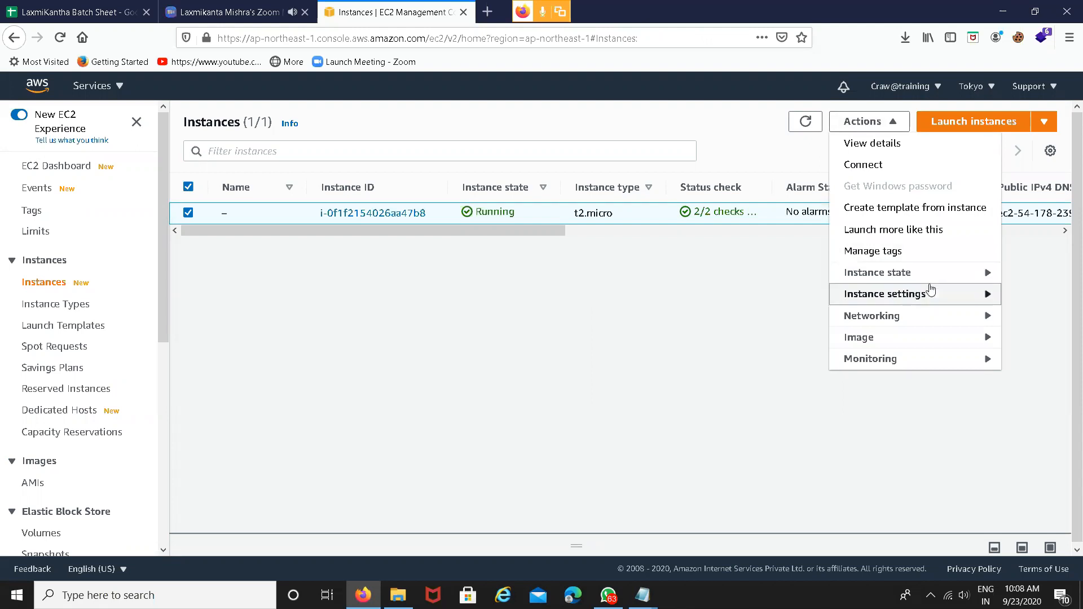
{"action": "left_click", "coordinate": [931, 294]}
{"action": "left_click", "coordinate": [932, 274]}
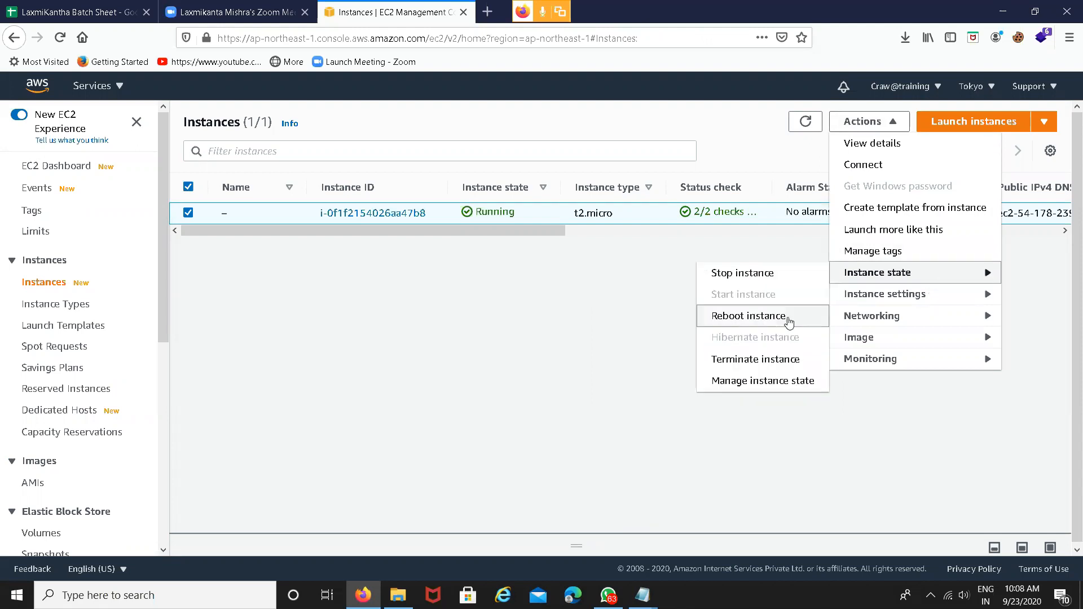
{"action": "left_click", "coordinate": [758, 361]}
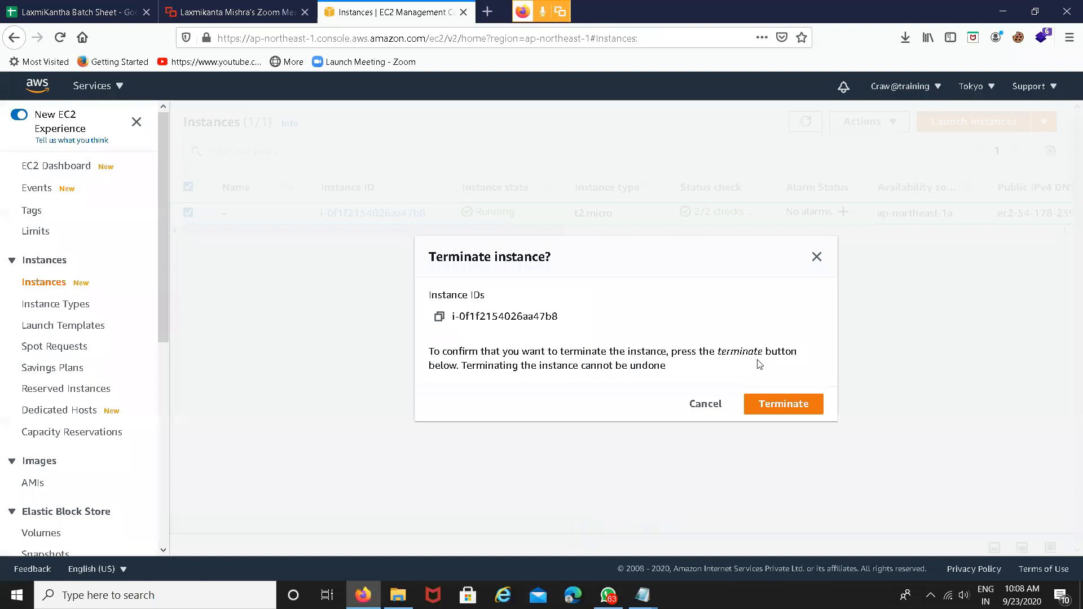
{"action": "left_click", "coordinate": [775, 405]}
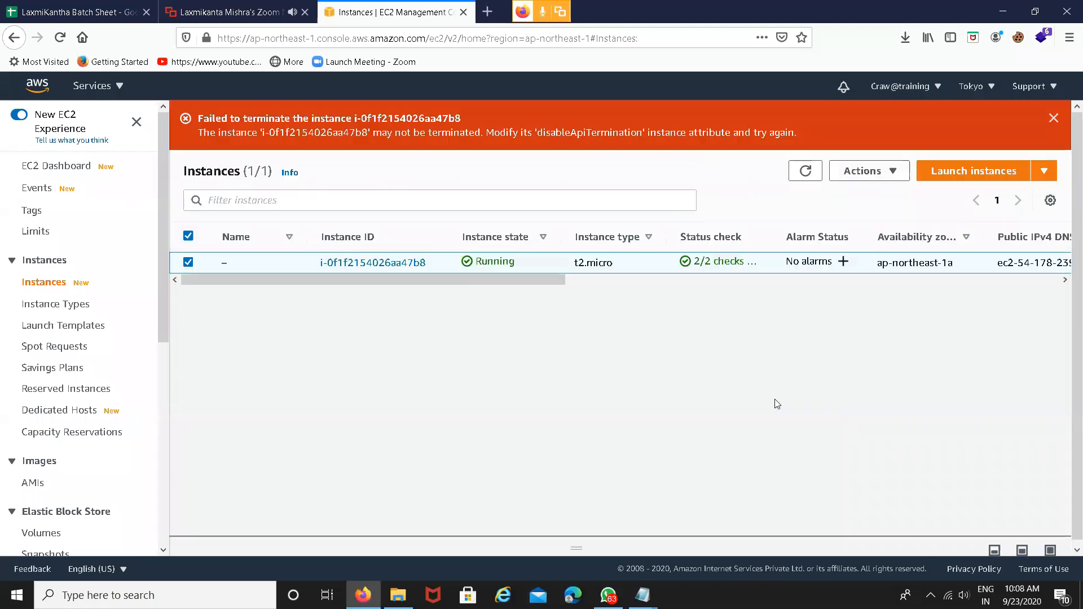
Disable termination protection for the instance via Instance settings and save
{"action": "left_click", "coordinate": [1053, 117]}
{"action": "left_click", "coordinate": [881, 123]}
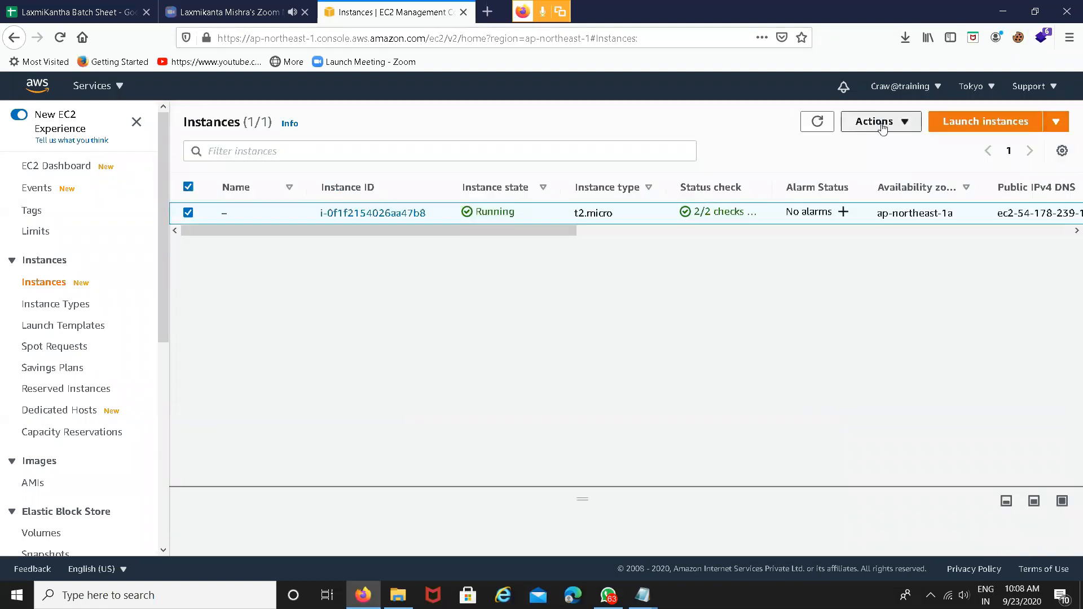
{"action": "mouse_move", "coordinate": [874, 297]}
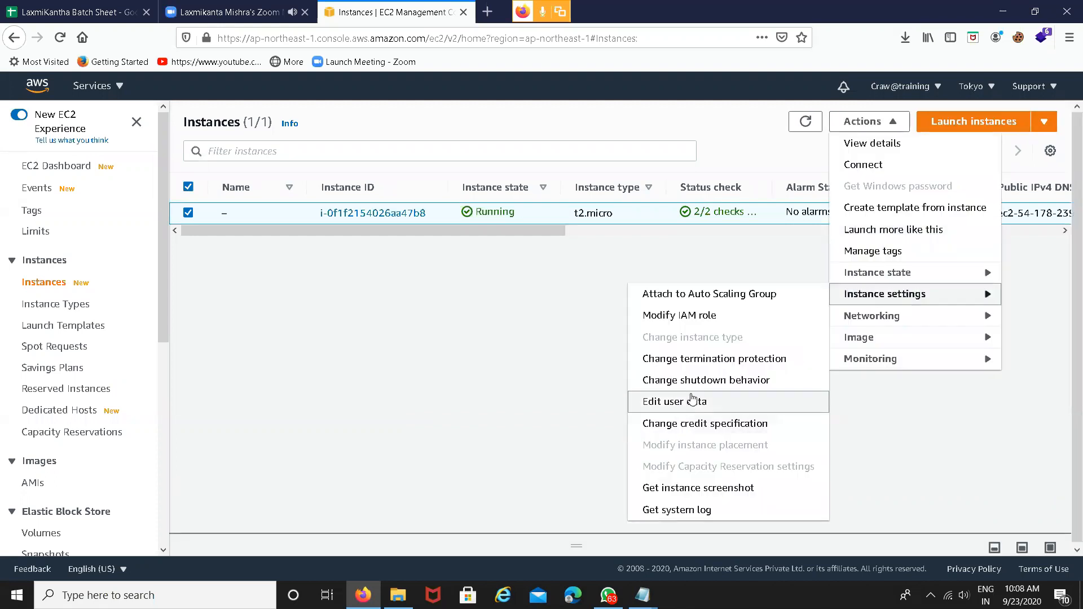
{"action": "left_click", "coordinate": [699, 362]}
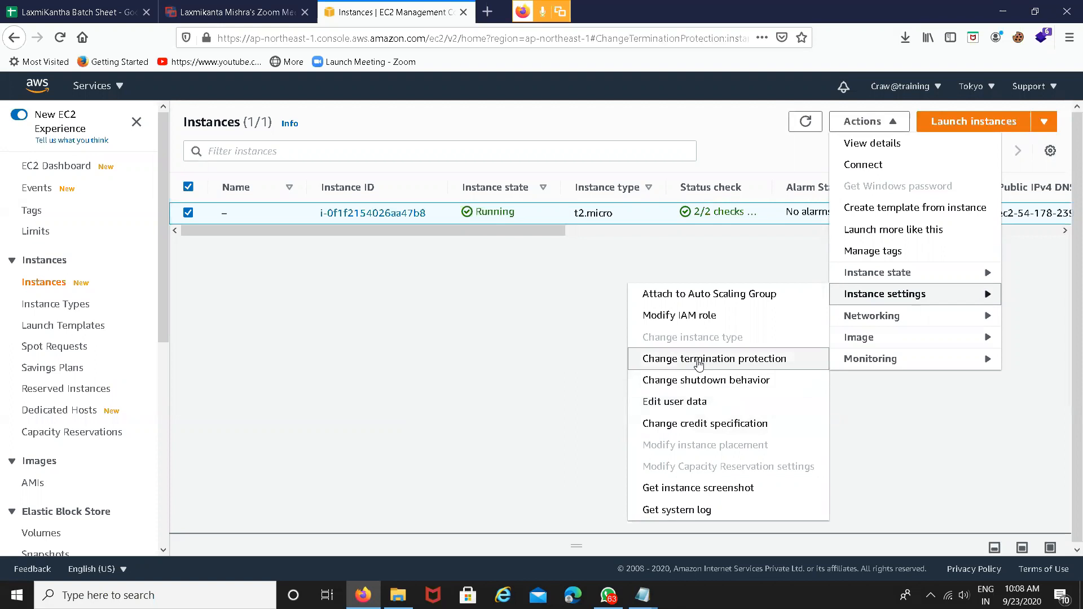
{"action": "left_click", "coordinate": [47, 269]}
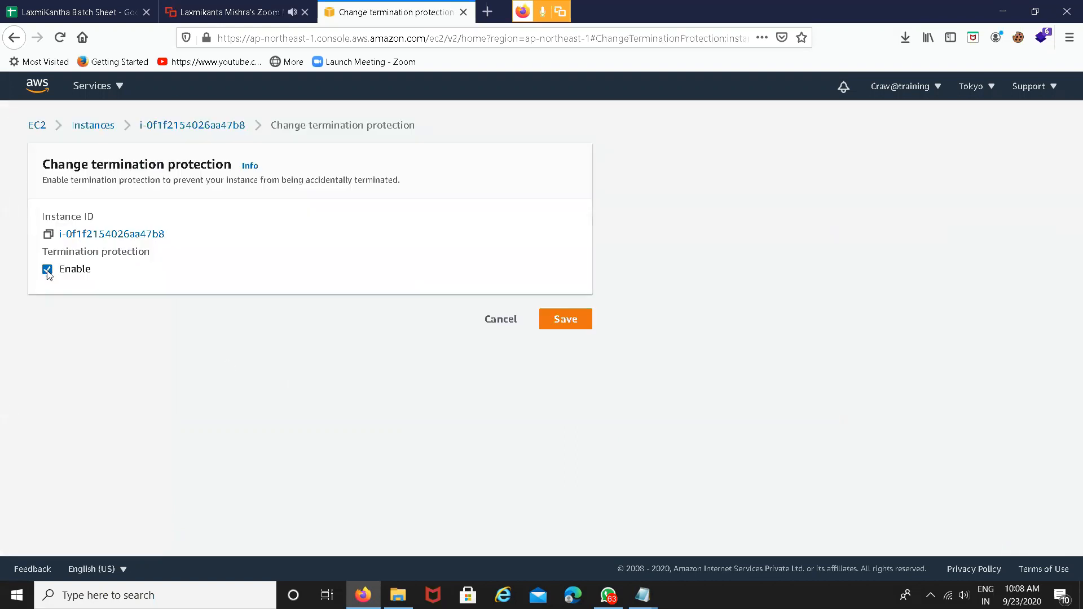
{"action": "left_click", "coordinate": [47, 269]}
{"action": "left_click", "coordinate": [560, 389]}
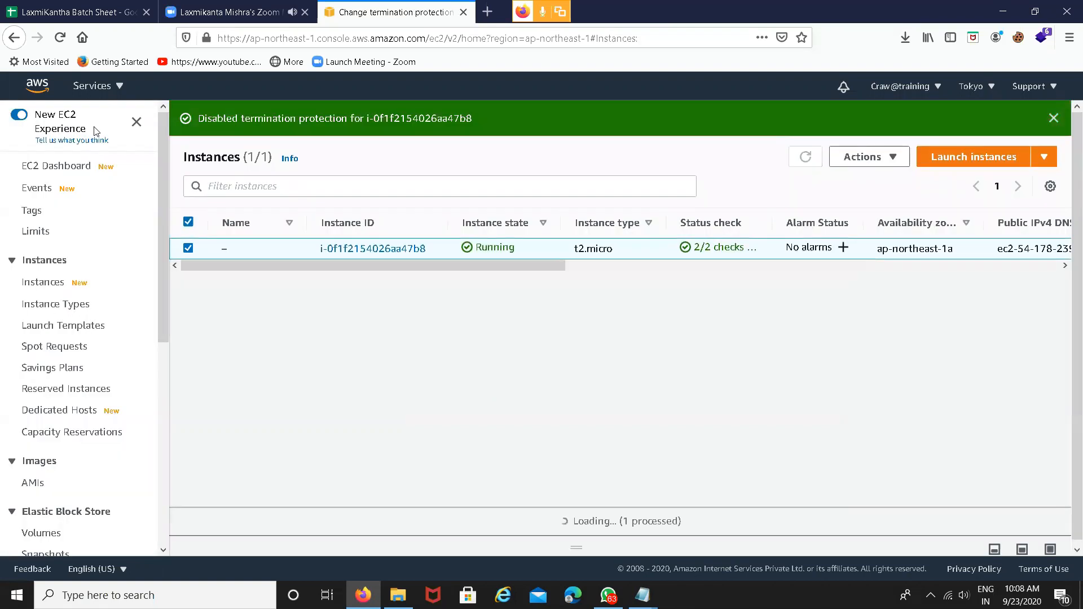
Terminate the instance through Instance state and confirm, then deselect it
{"action": "left_click", "coordinate": [1052, 119]}
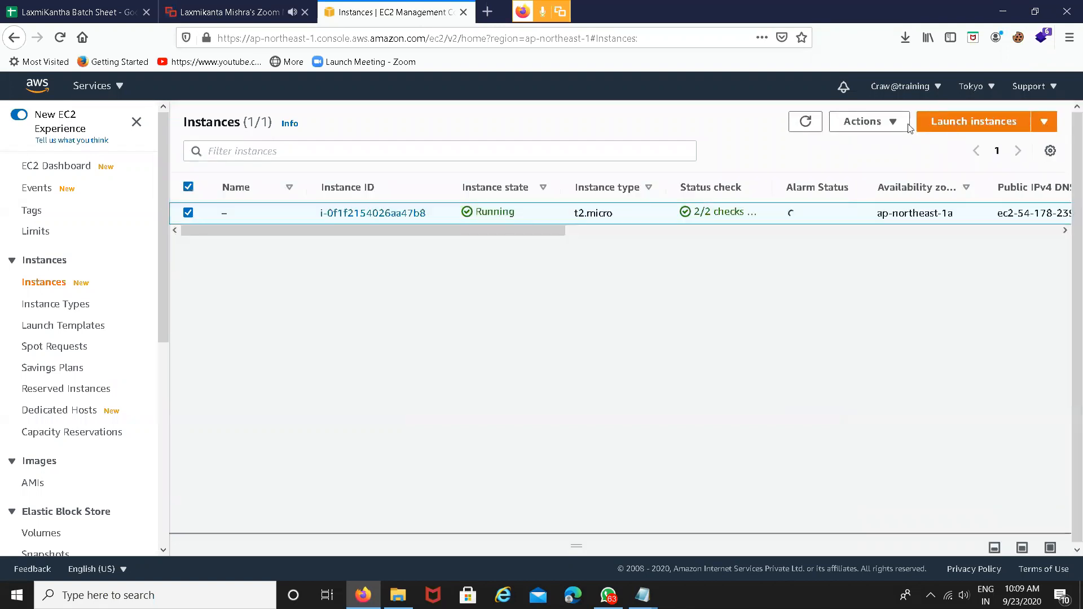
{"action": "left_click", "coordinate": [903, 123]}
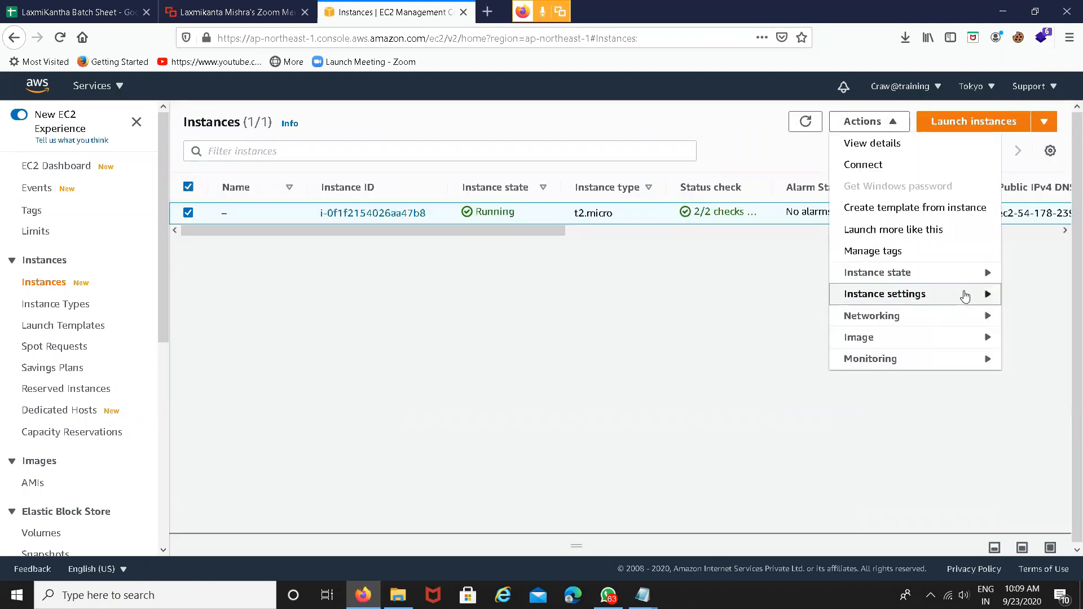
{"action": "left_click", "coordinate": [970, 276]}
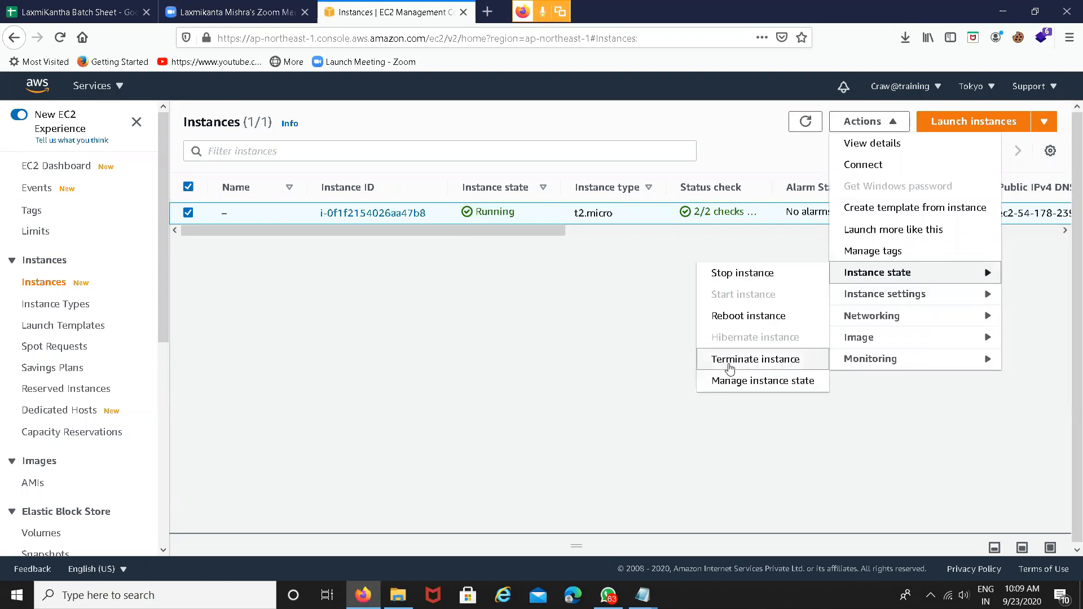
{"action": "left_click", "coordinate": [730, 366]}
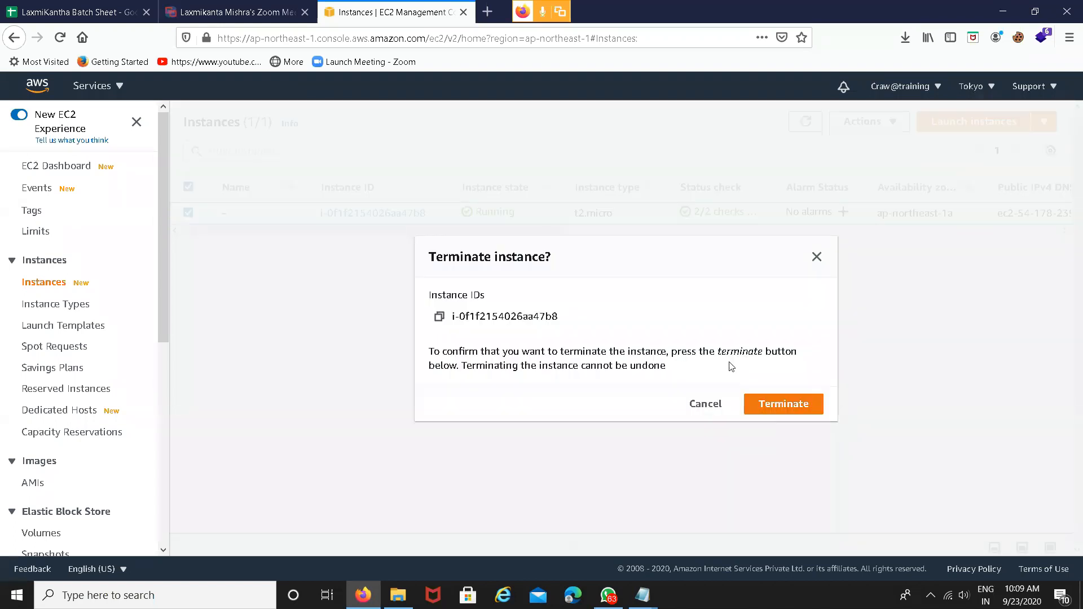
{"action": "left_click", "coordinate": [788, 411]}
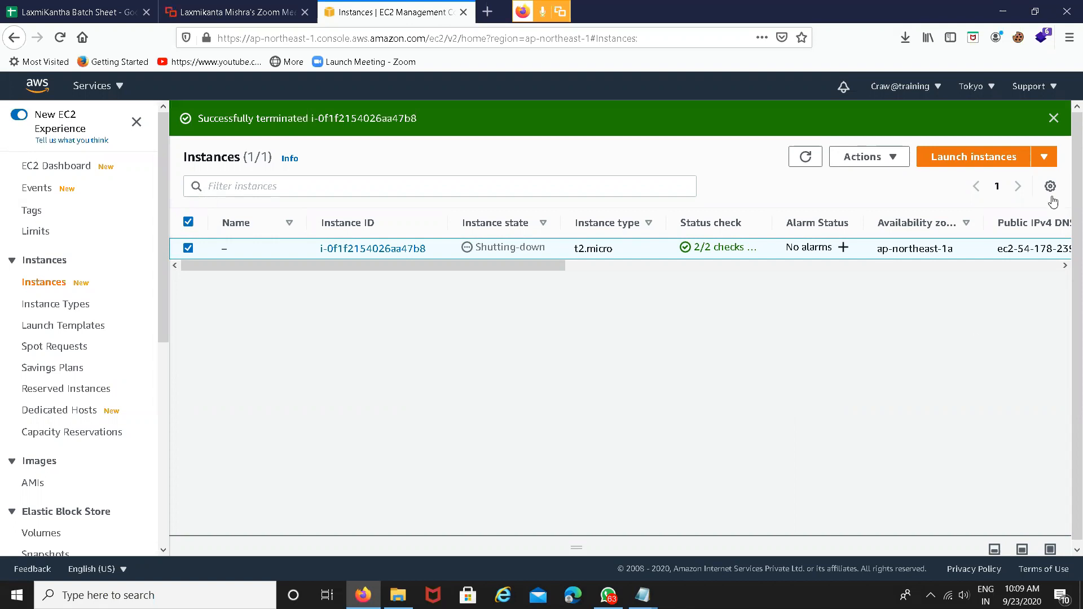
{"action": "left_click", "coordinate": [1053, 118]}
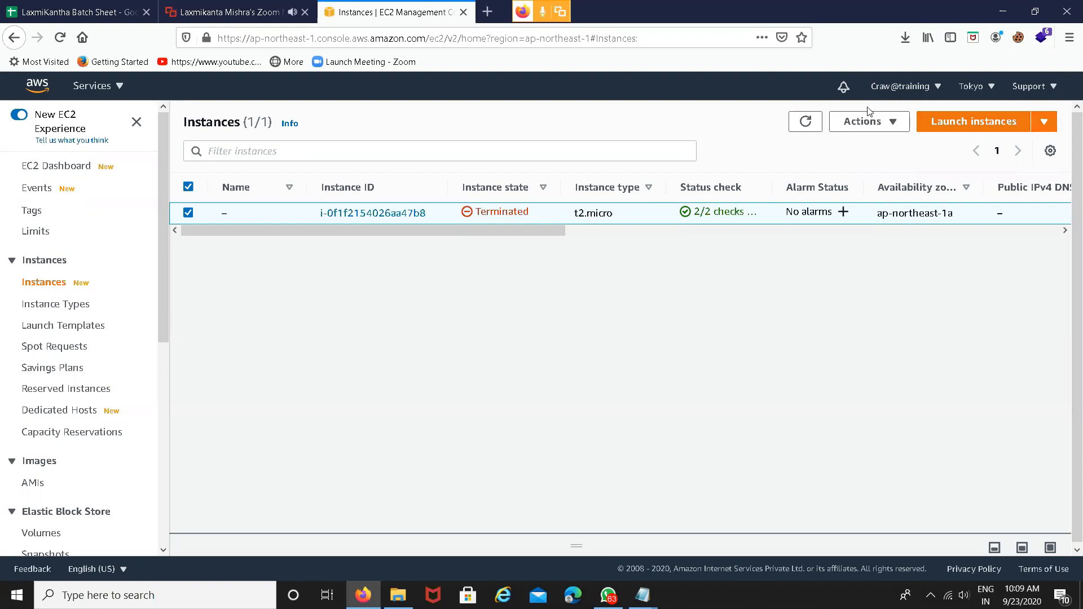
{"action": "left_click", "coordinate": [188, 187]}
Start a launch with the Windows Server 2019 Base AMI and go straight to Review and Launch
{"action": "left_click", "coordinate": [976, 127]}
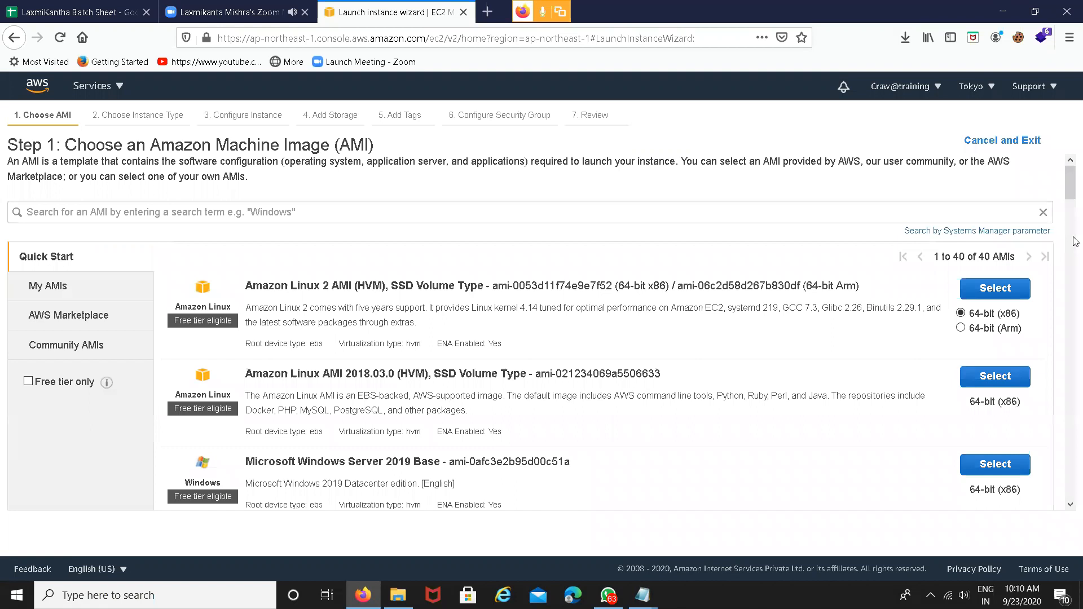
{"action": "scroll", "coordinate": [1074, 241], "scroll_direction": "down", "scroll_amount": 3}
{"action": "left_click", "coordinate": [994, 297]}
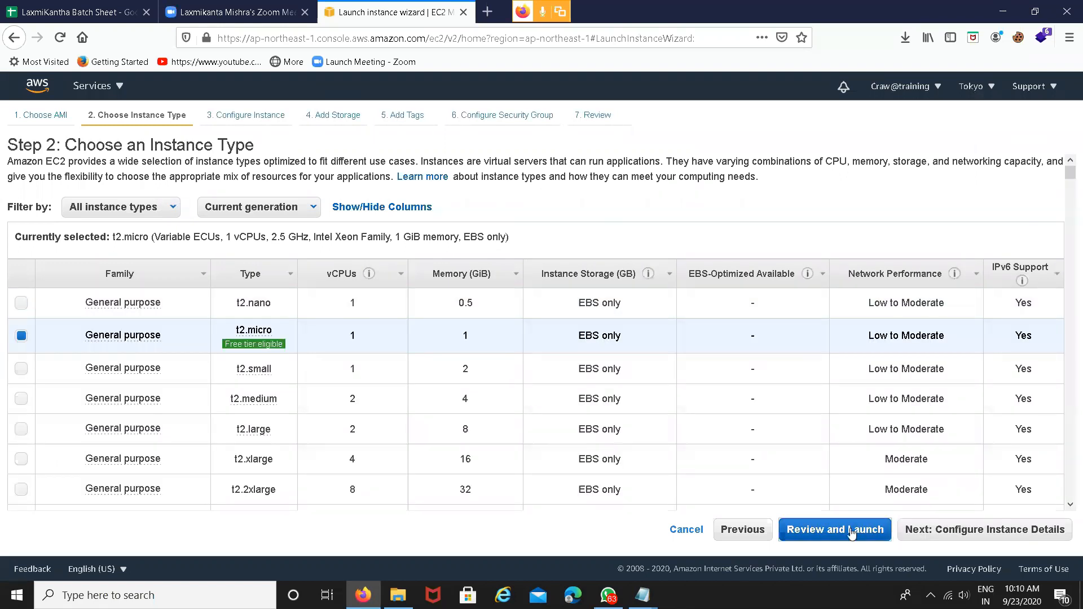
{"action": "left_click", "coordinate": [852, 530]}
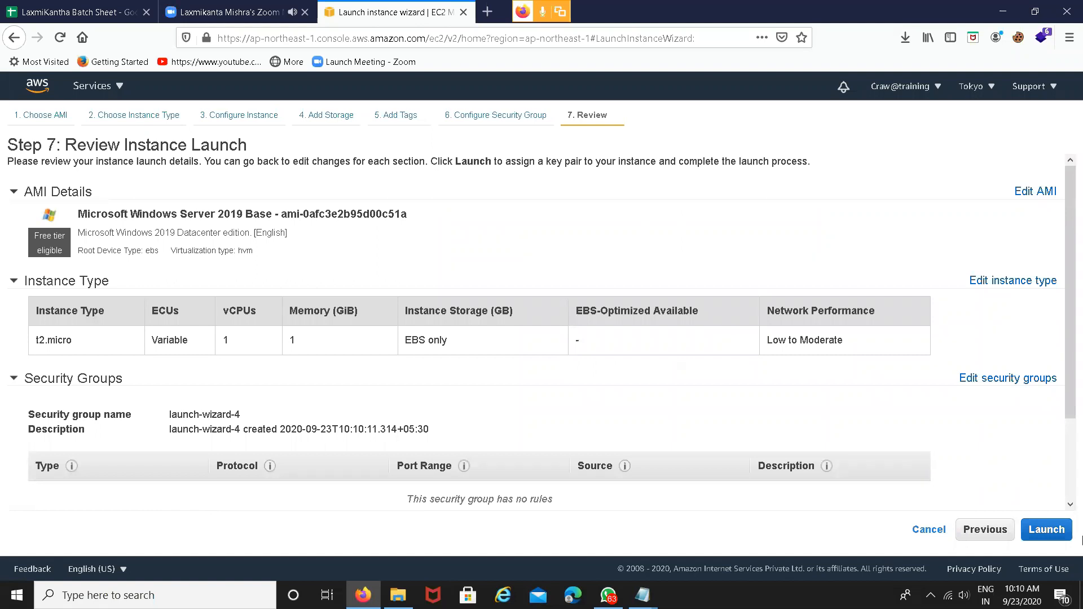
{"action": "left_click", "coordinate": [1059, 534]}
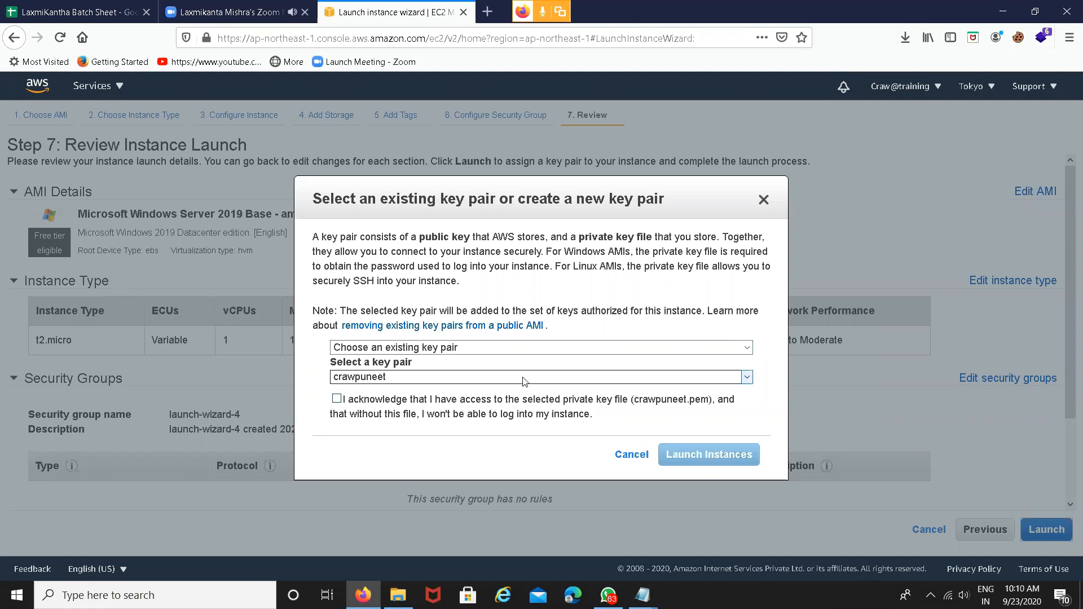
Create a new key pair named puneet_win and download its puneet_win.pem file
{"action": "left_click", "coordinate": [531, 349]}
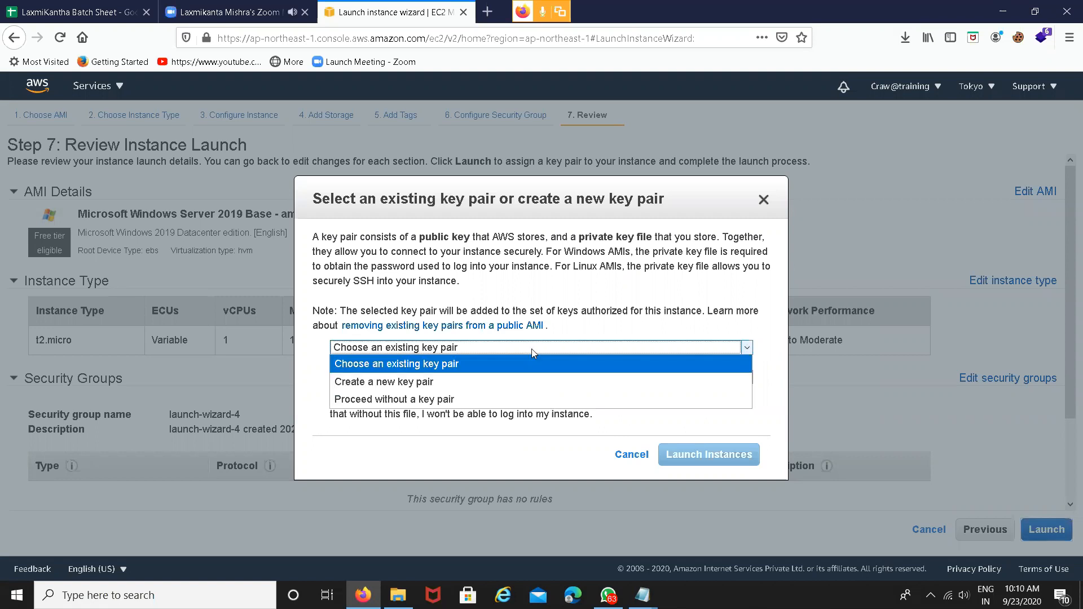
{"action": "left_click", "coordinate": [450, 383]}
{"action": "type", "text": "puneet_linux"}
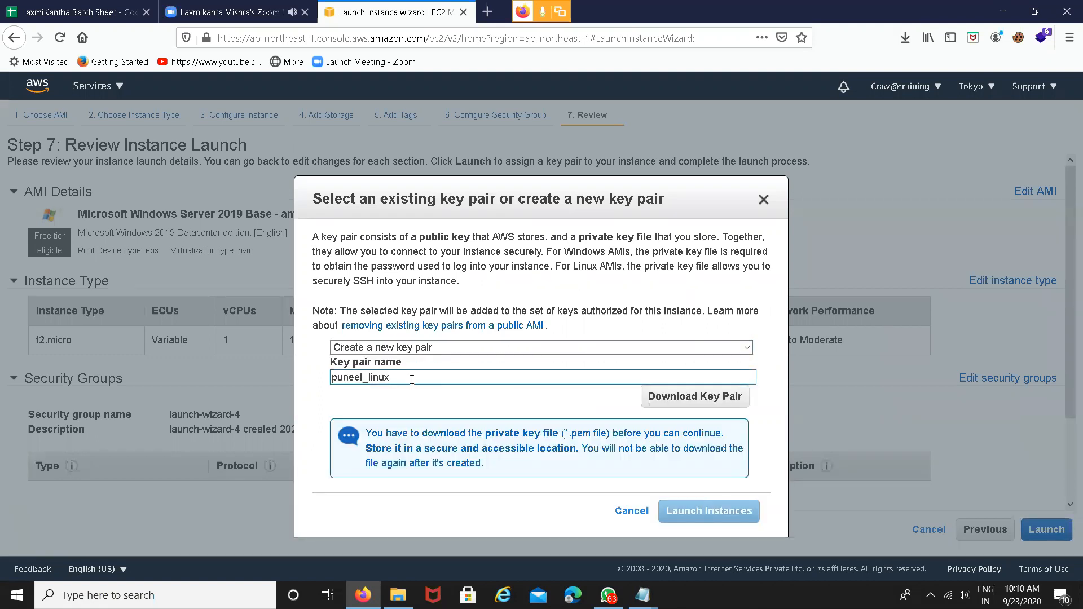
{"action": "key", "text": "BackSpace"}
{"action": "key", "text": "BackSpace"}
{"action": "key", "text": "BackSpace"}
{"action": "key", "text": "BackSpace"}
{"action": "type", "text": "win"}
{"action": "key", "text": "BackSpace"}
{"action": "key", "text": "BackSpace"}
{"action": "key", "text": "BackSpace"}
{"action": "key", "text": "BackSpace"}
{"action": "type", "text": "win"}
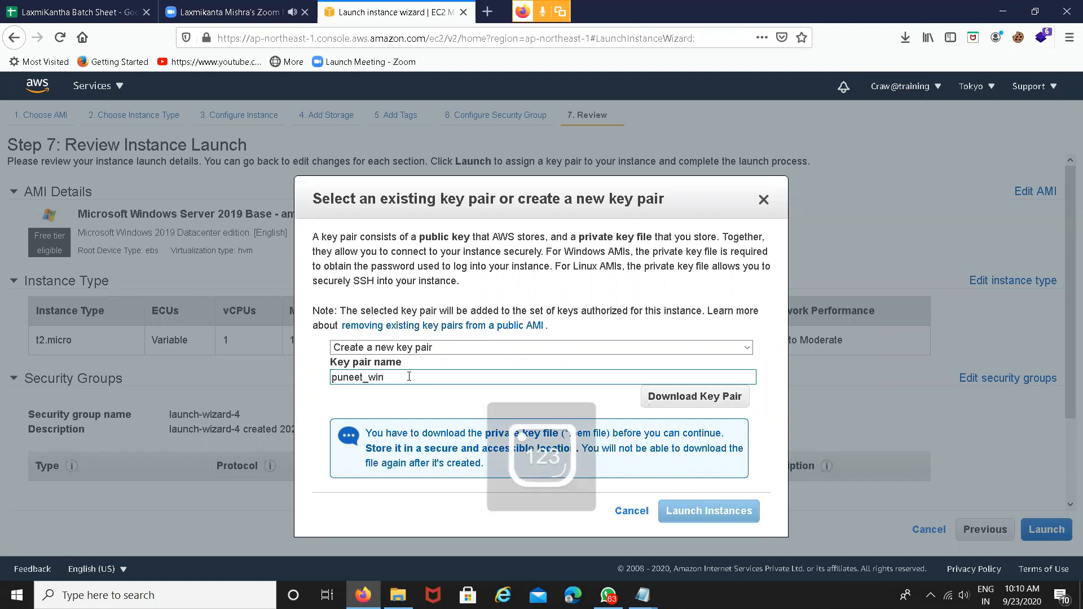
{"action": "left_click", "coordinate": [710, 405]}
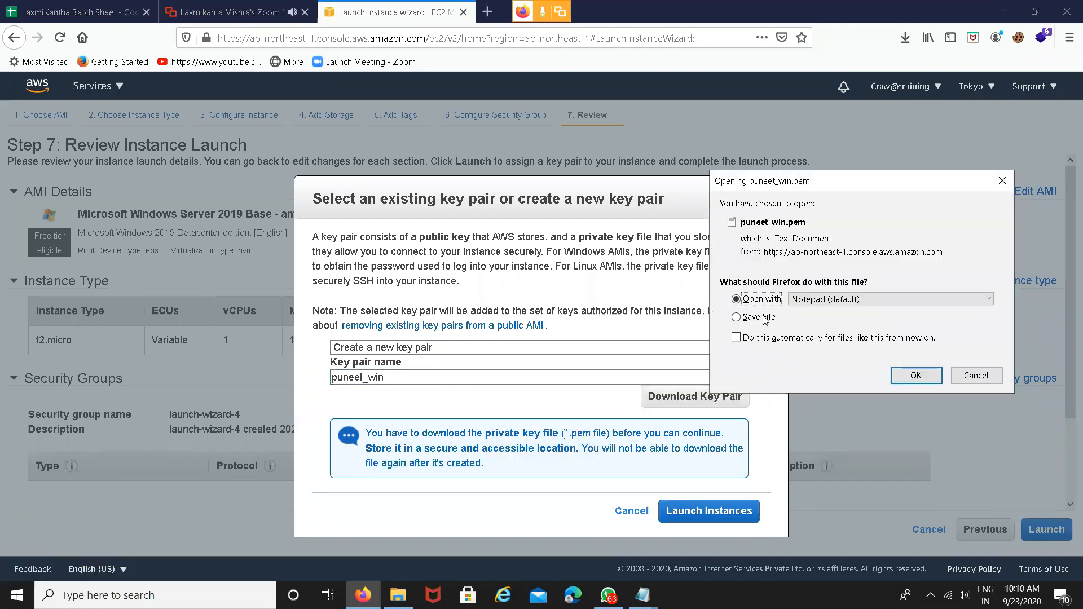
{"action": "left_click", "coordinate": [912, 376]}
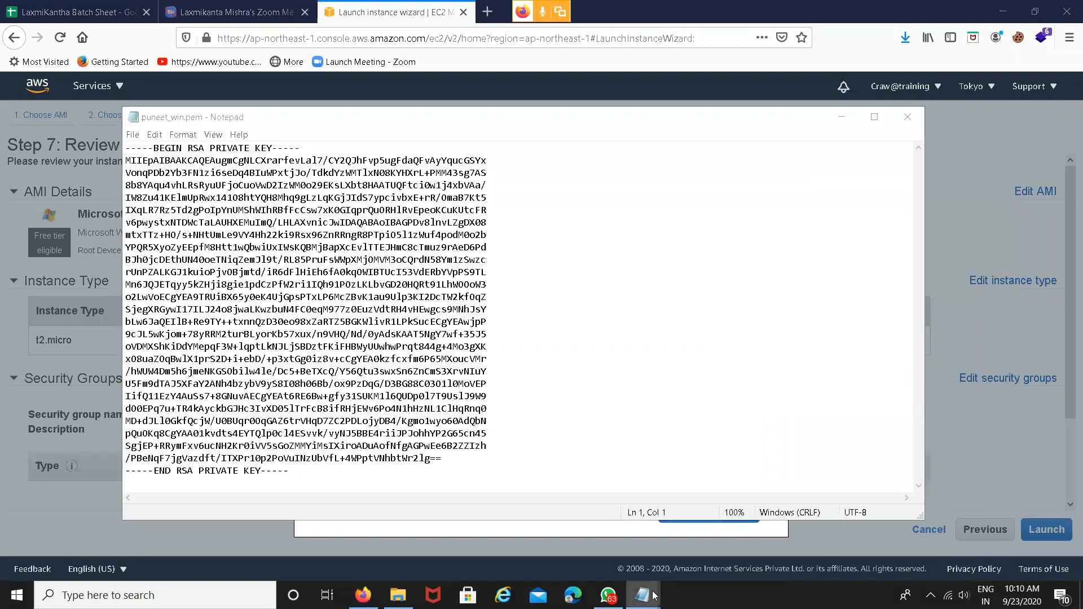
{"action": "mouse_move", "coordinate": [642, 595]}
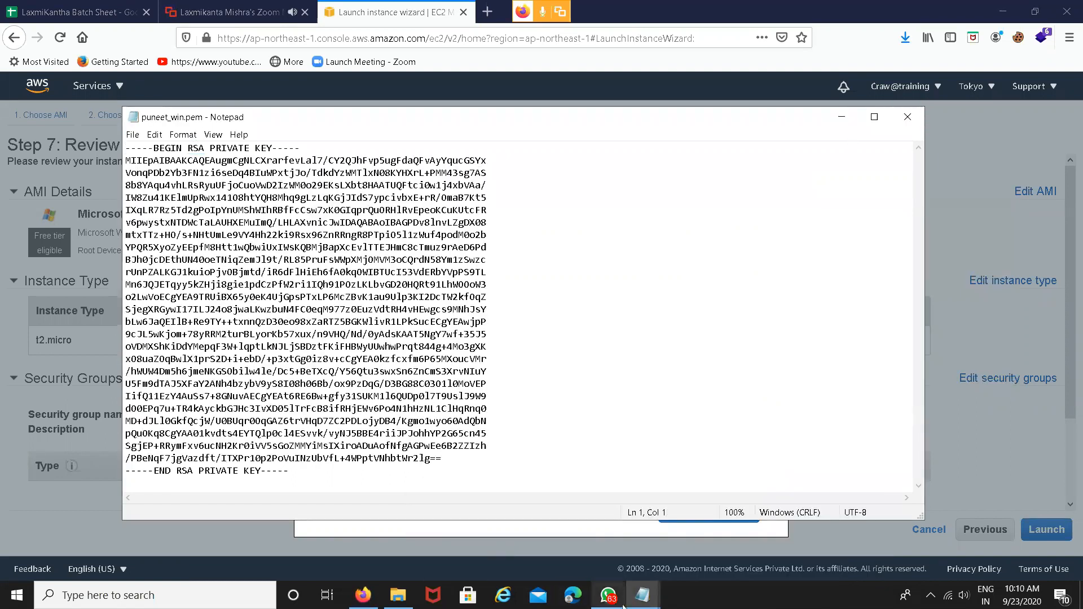
{"action": "left_click", "coordinate": [752, 285]}
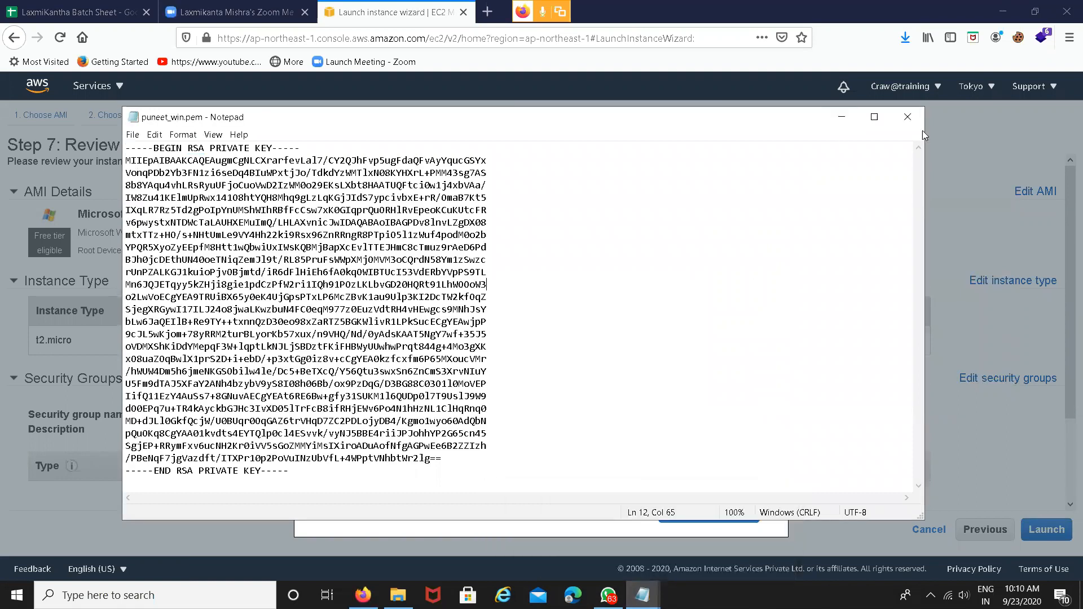
{"action": "left_click", "coordinate": [907, 117]}
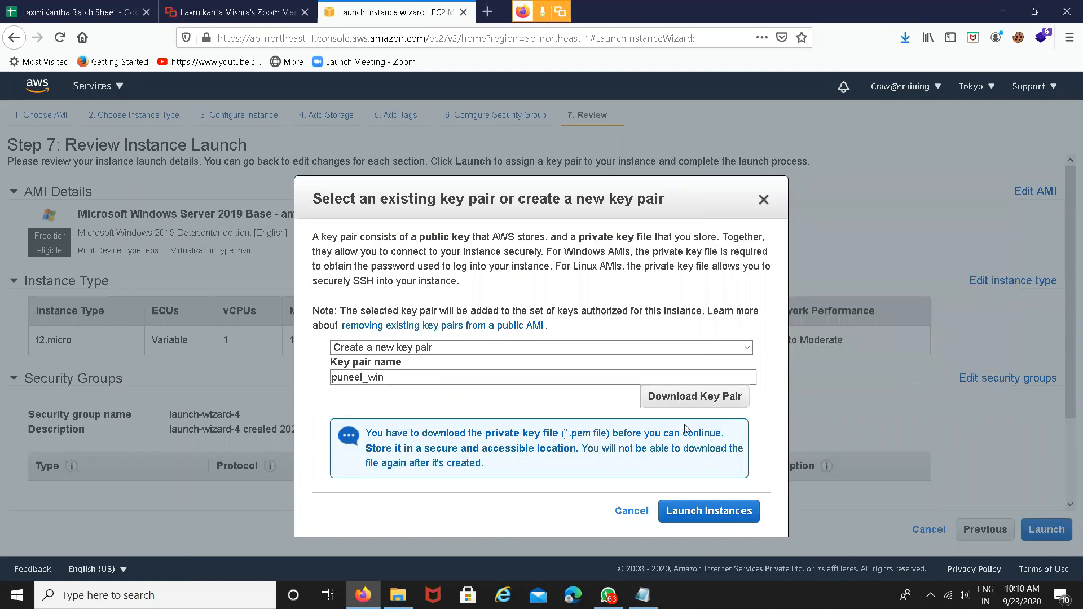
Try launching without a key pair, then switch back to creating a new key pair and download it
{"action": "left_click", "coordinate": [698, 400]}
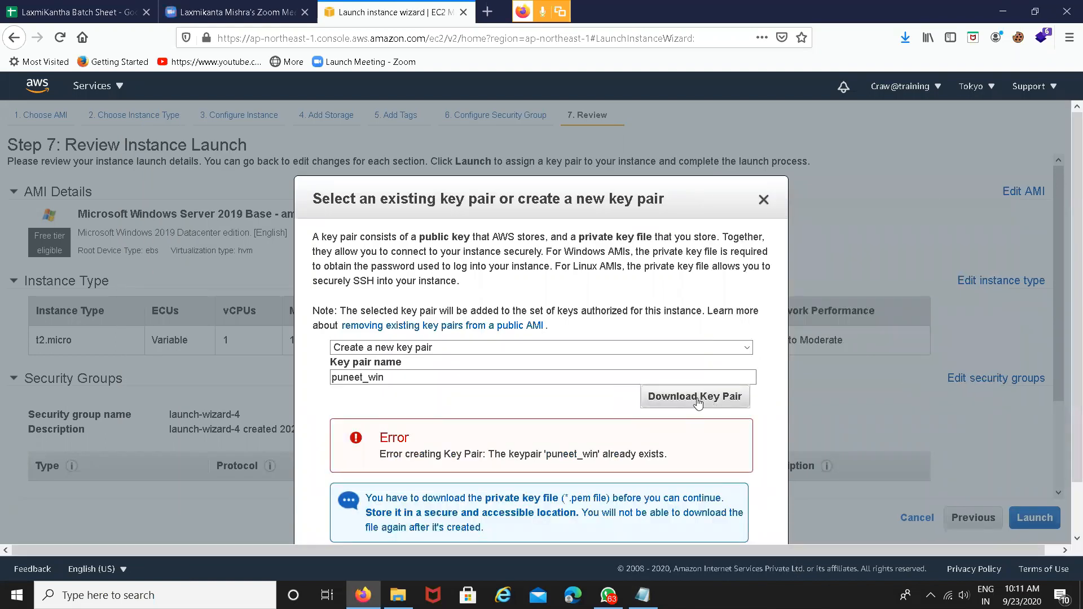
{"action": "left_click", "coordinate": [641, 348]}
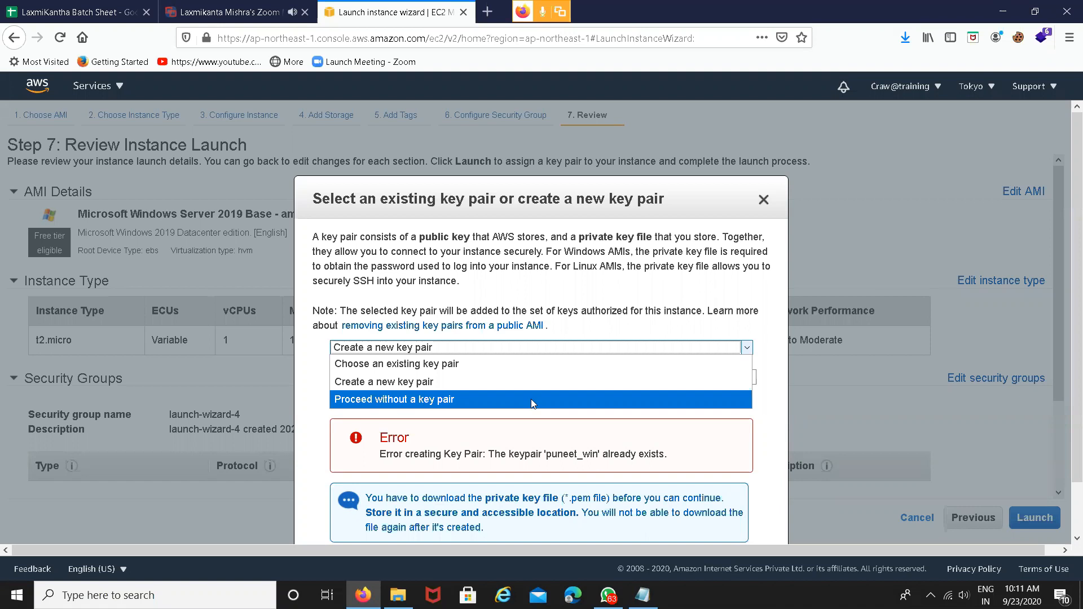
{"action": "left_click", "coordinate": [530, 398]}
{"action": "left_click", "coordinate": [336, 362]}
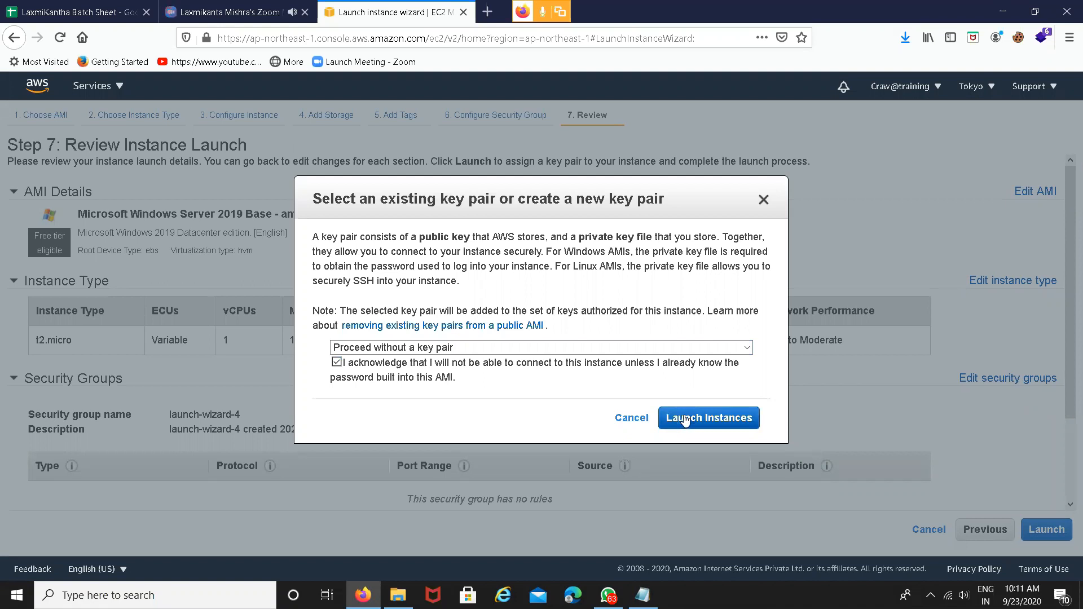
{"action": "left_click", "coordinate": [337, 362]}
{"action": "left_click", "coordinate": [429, 347]}
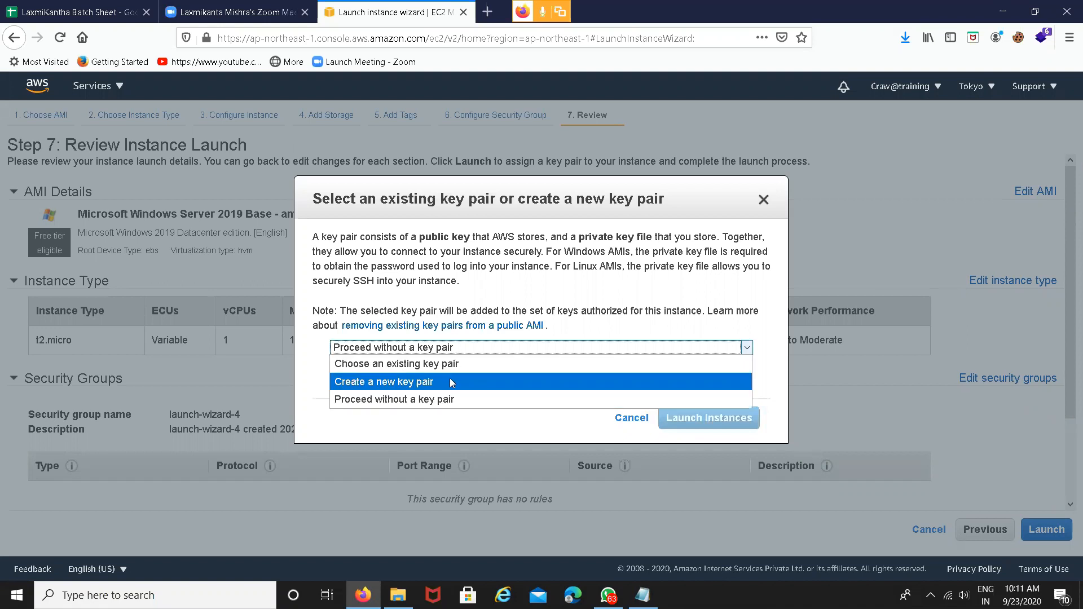
{"action": "left_click", "coordinate": [452, 383]}
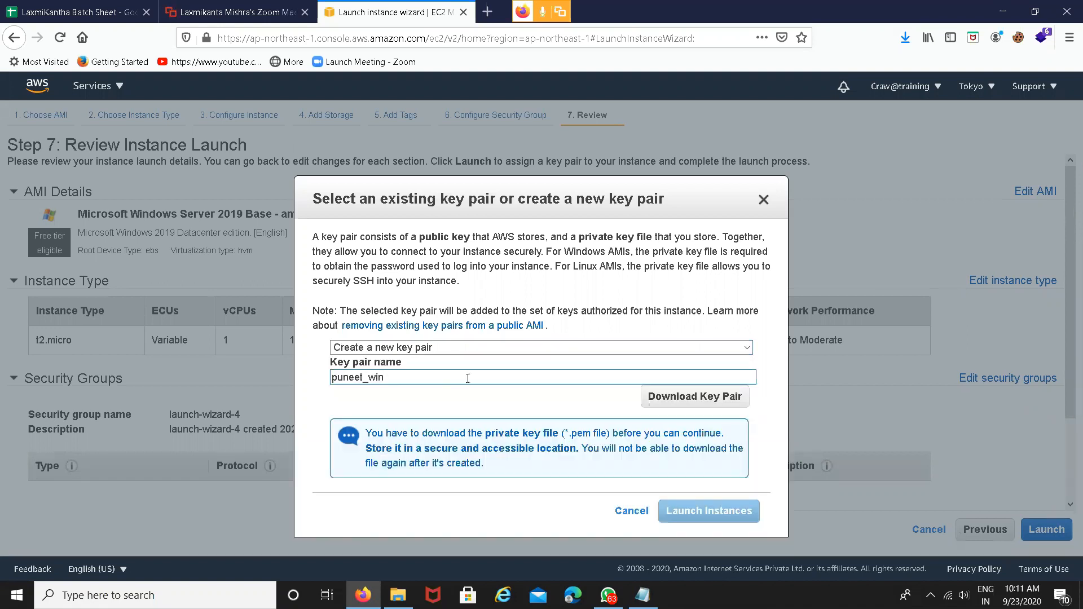
{"action": "left_click", "coordinate": [730, 398]}
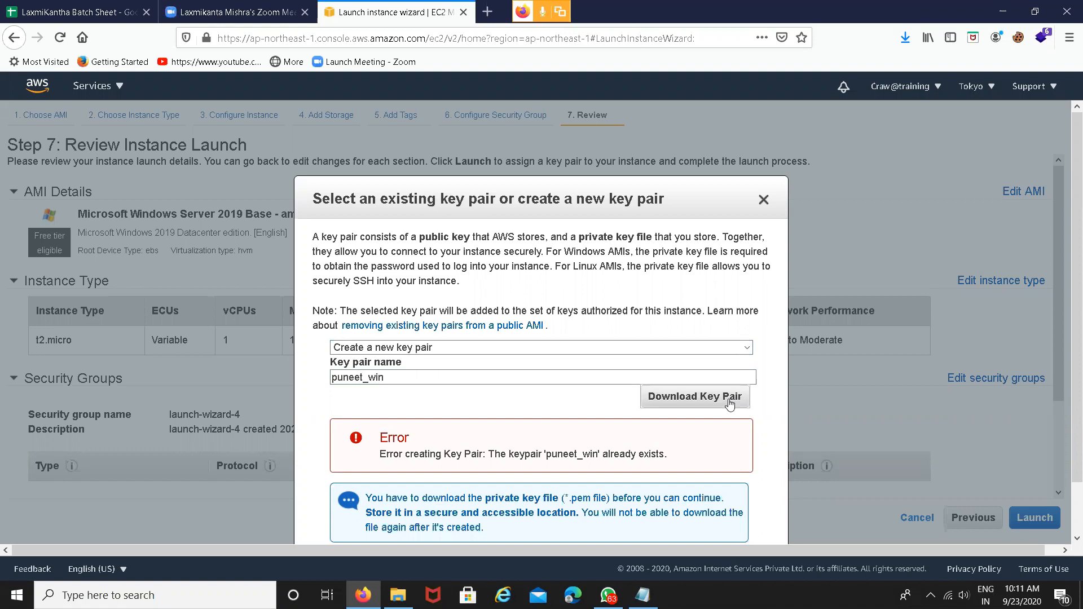
Close the Notepad notes without saving and dismiss the key pair dialog
{"action": "left_click", "coordinate": [654, 596]}
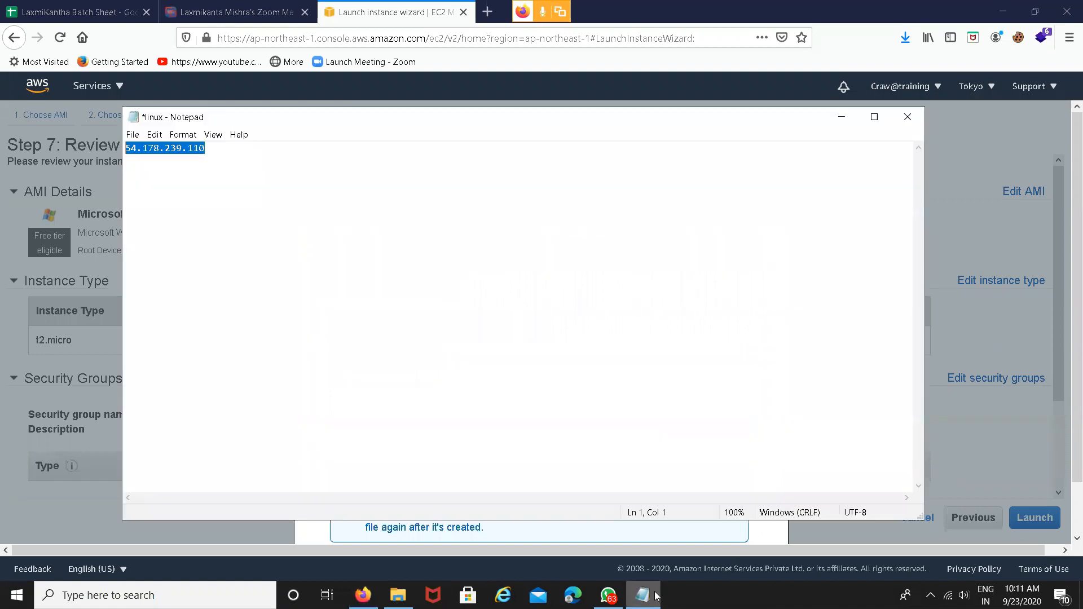
{"action": "left_click", "coordinate": [905, 117]}
{"action": "left_click", "coordinate": [650, 223]}
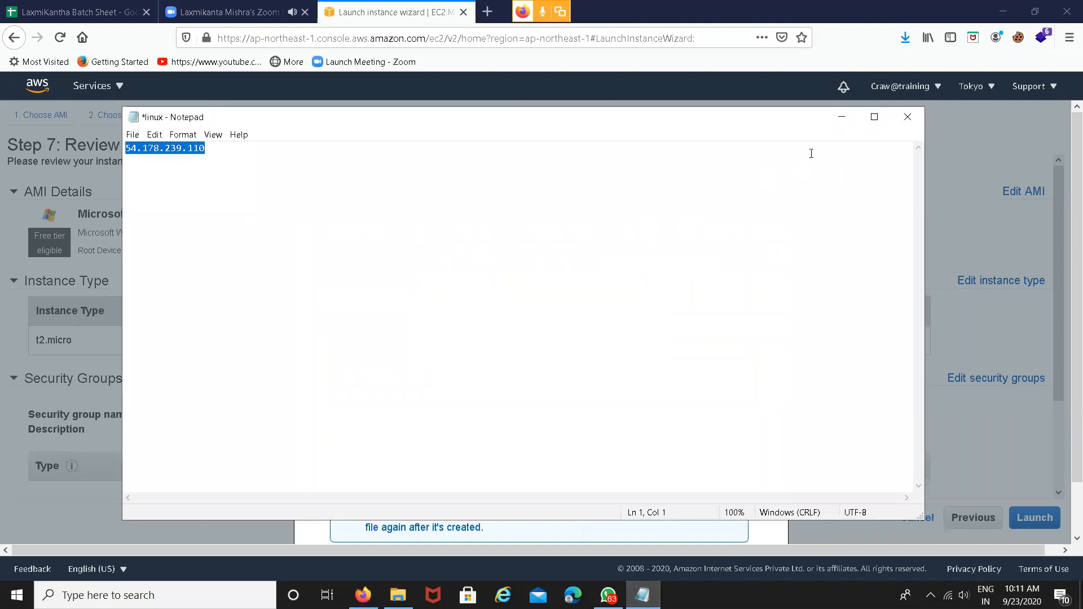
{"action": "left_click", "coordinate": [896, 117]}
{"action": "left_click", "coordinate": [575, 307]}
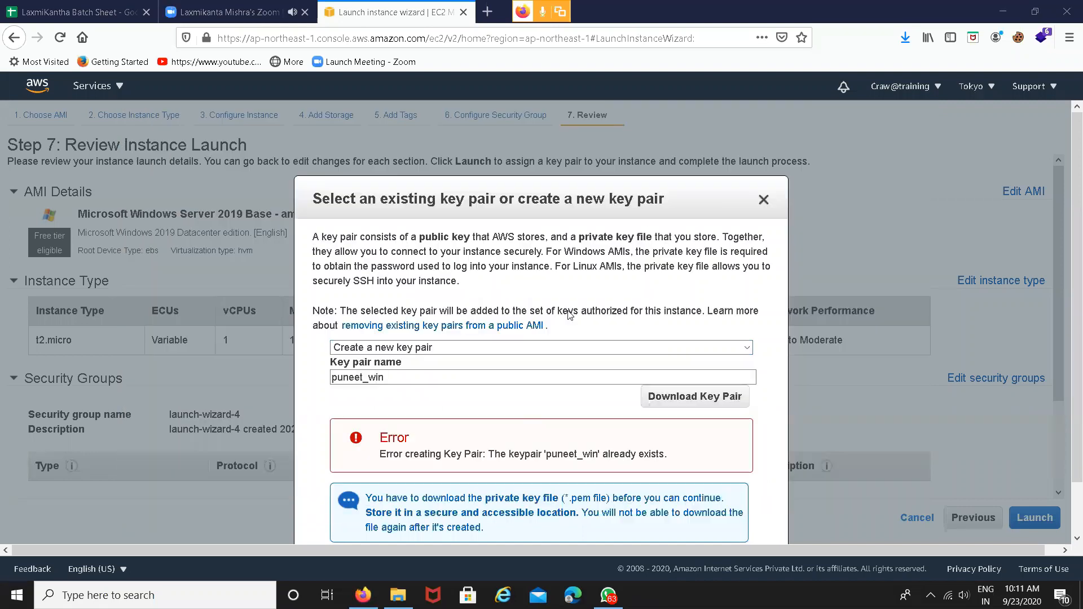
{"action": "left_click", "coordinate": [764, 201]}
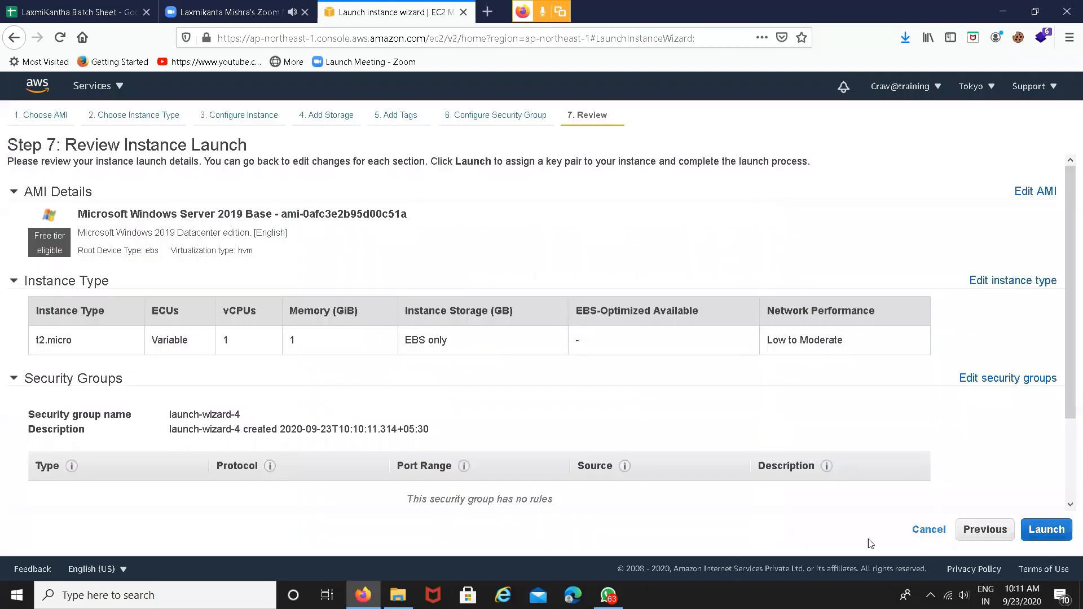
Reset the page zoom to normal and cancel the launch back to the Instances list
{"action": "key", "text": "ctrl+plus"}
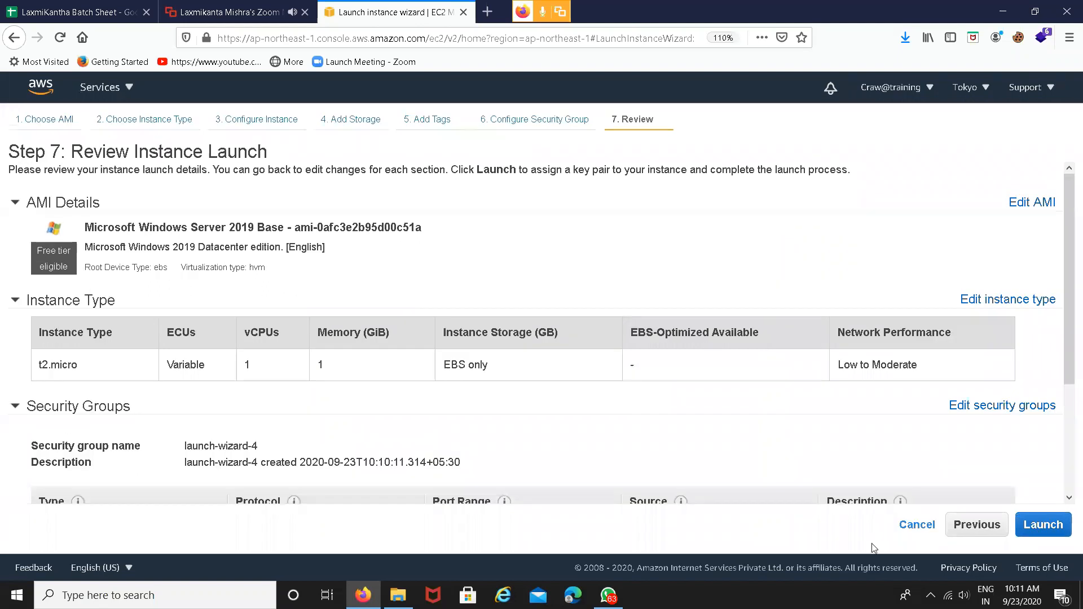
{"action": "key", "text": "ctrl+plus"}
{"action": "key", "text": "ctrl+0"}
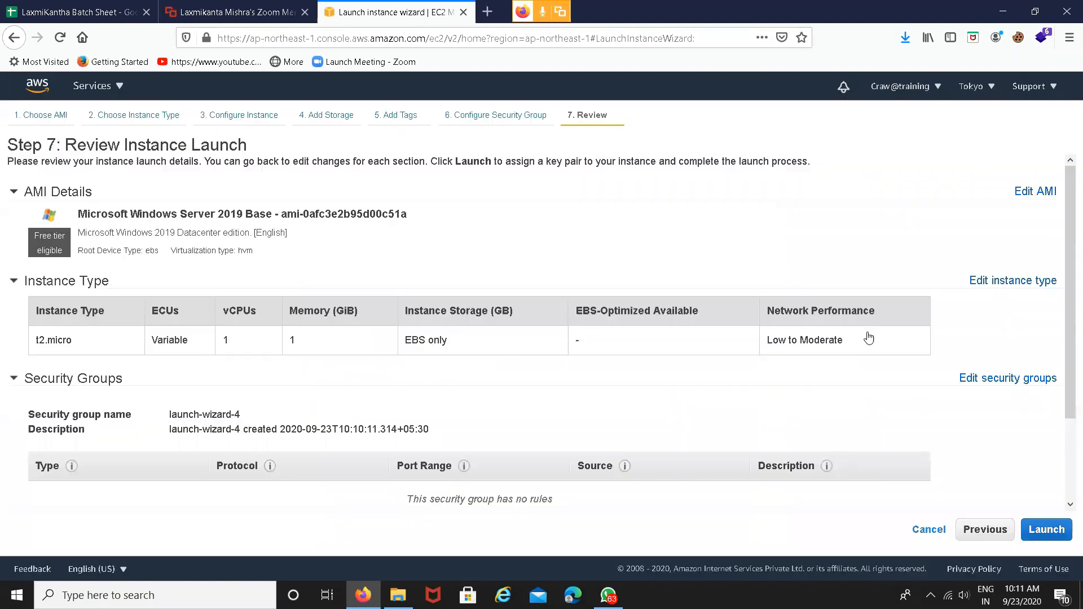
{"action": "left_click", "coordinate": [930, 530]}
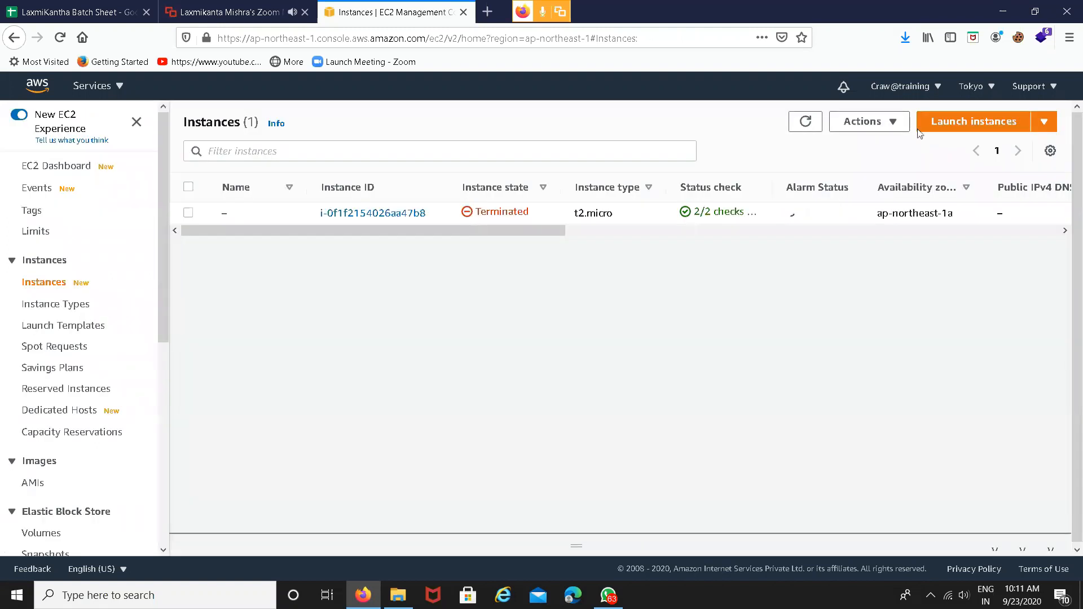
Begin a Windows Server with Containers launch, cancel it, then start a fresh launch
{"action": "left_click", "coordinate": [983, 127]}
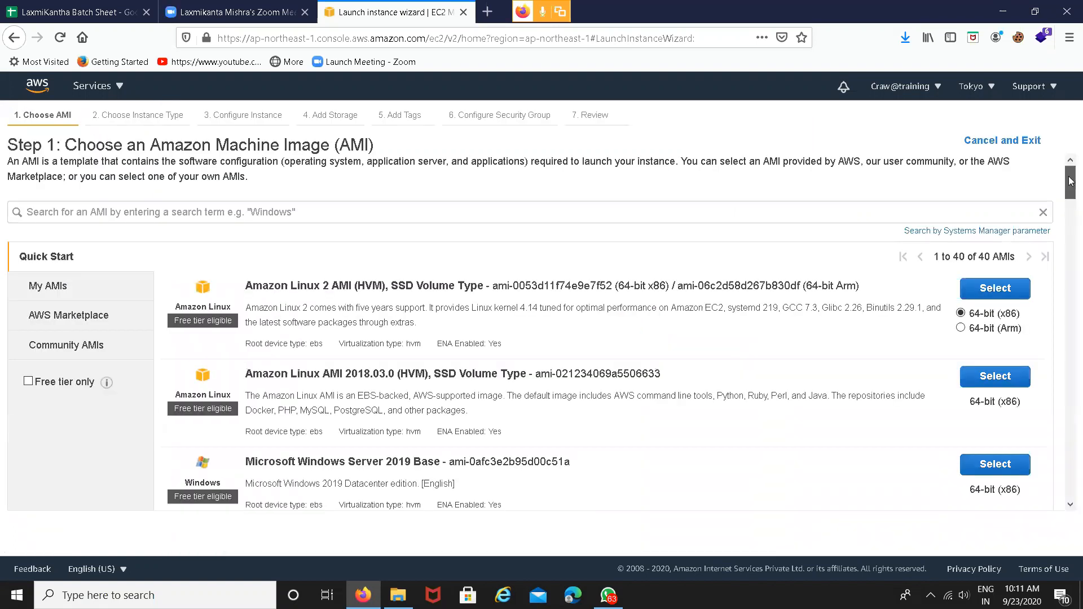
{"action": "left_click_drag", "start_coordinate": [1070, 181], "coordinate": [1070, 234]}
{"action": "left_click", "coordinate": [1000, 254]}
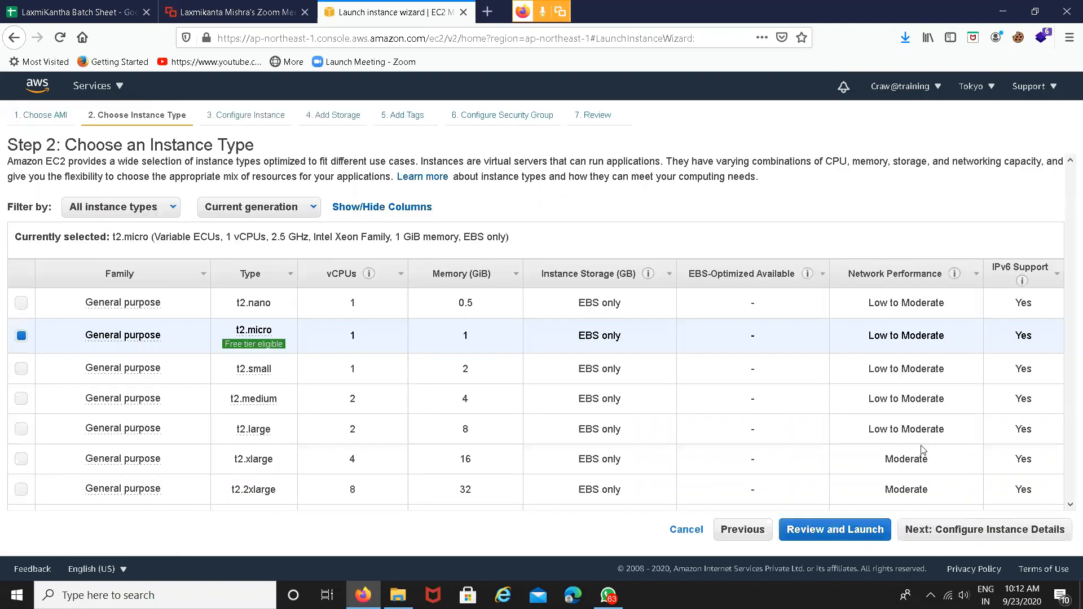
{"action": "left_click", "coordinate": [953, 531]}
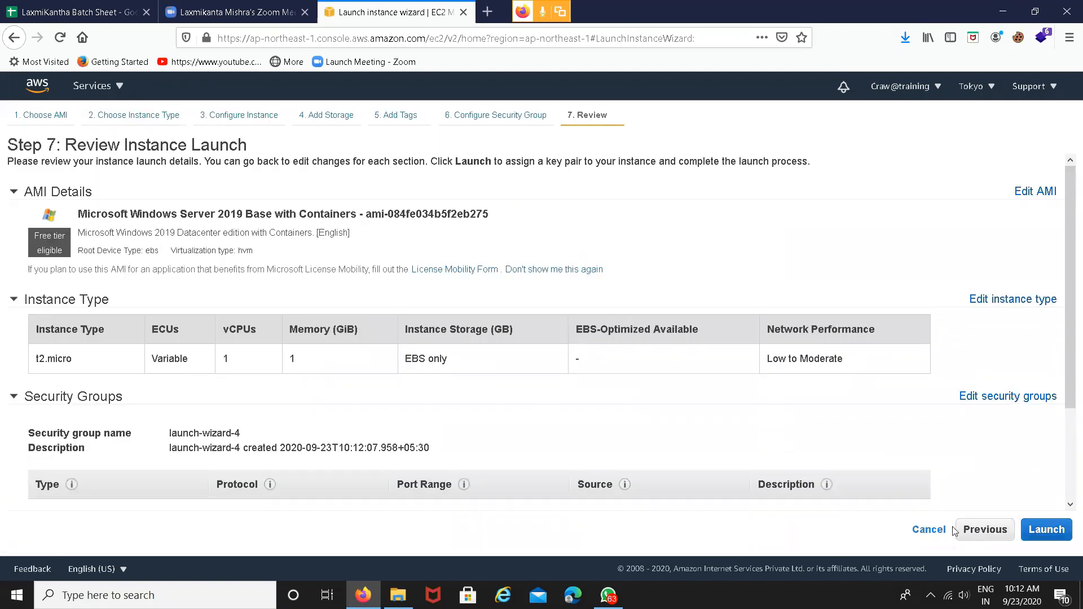
{"action": "left_click", "coordinate": [934, 537]}
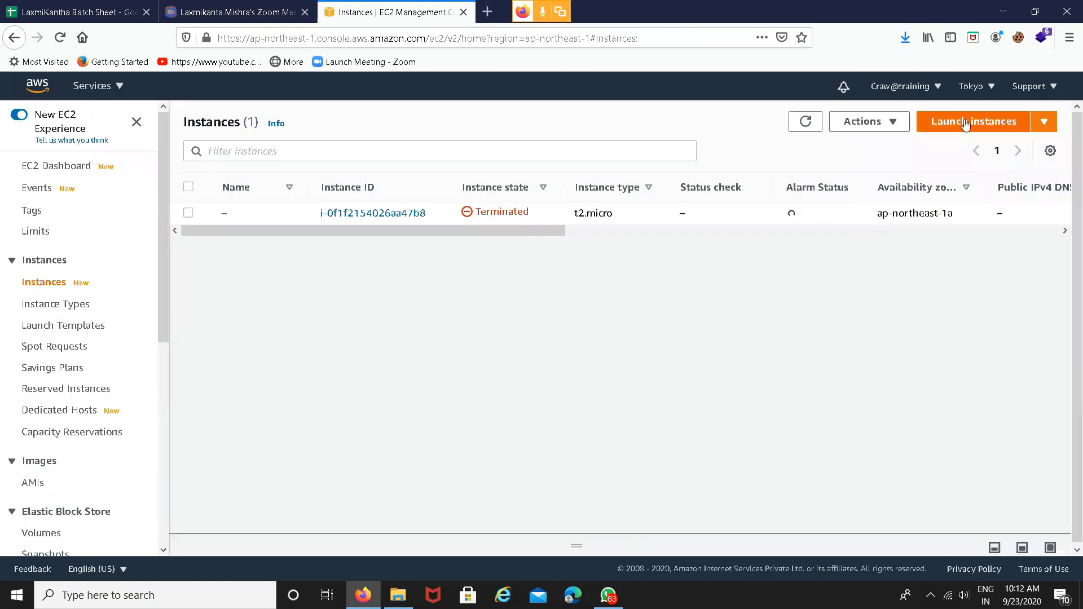
{"action": "left_click", "coordinate": [967, 122]}
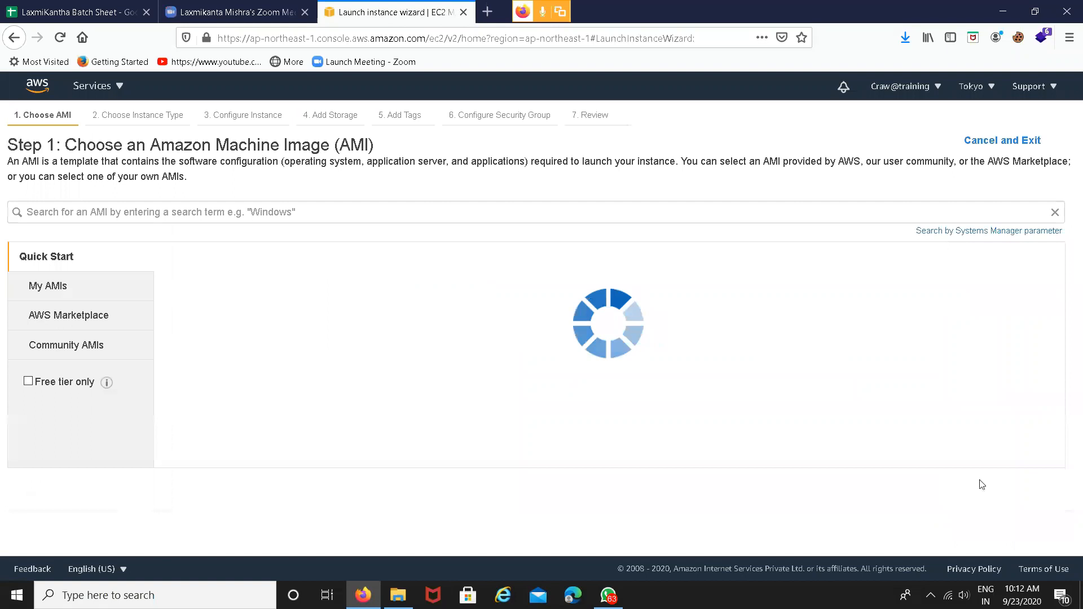
Select the Windows Server 2019 Base image and advance to the Add Storage step
{"action": "left_click", "coordinate": [1011, 466]}
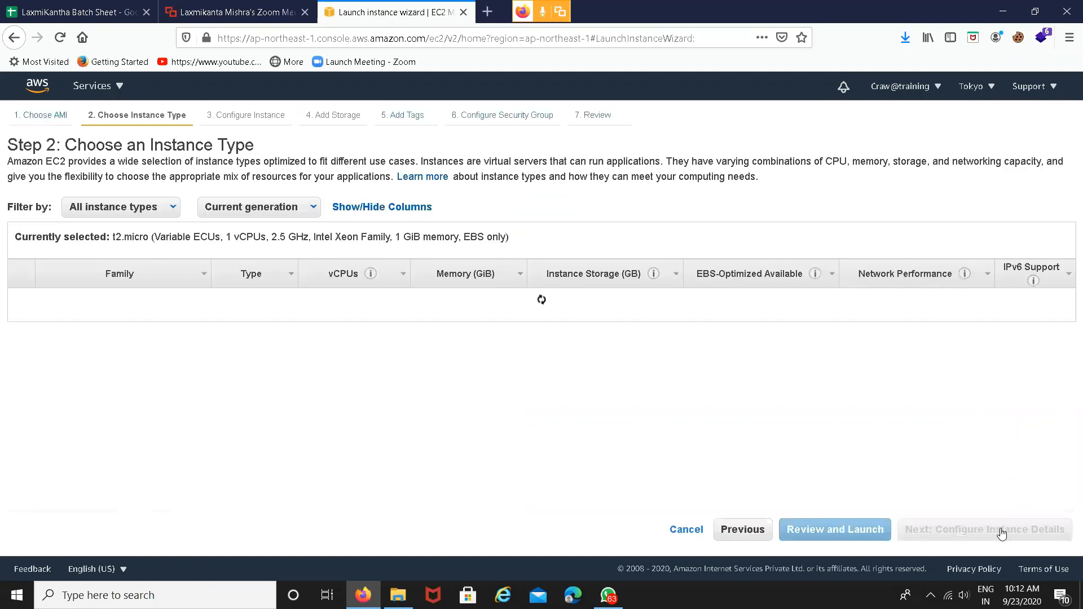
{"action": "left_click", "coordinate": [1001, 531]}
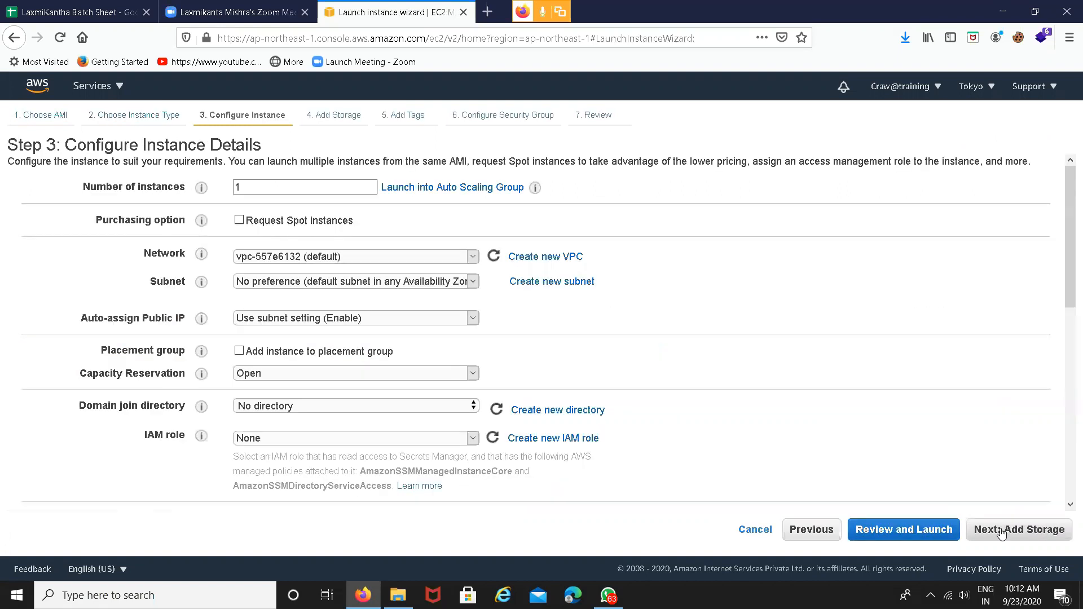
{"action": "left_click", "coordinate": [1001, 531]}
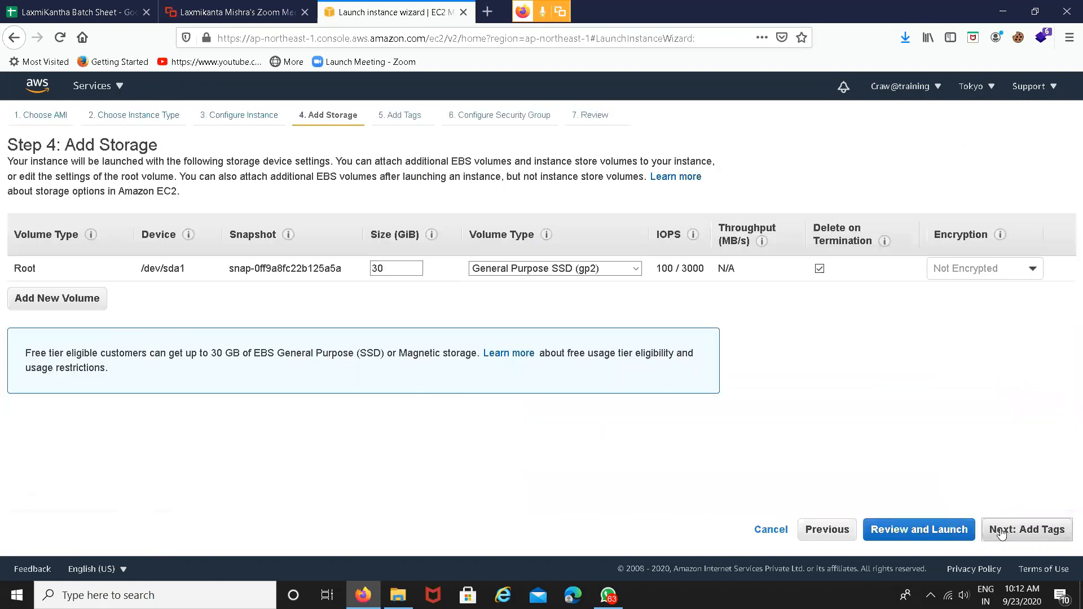
{"action": "left_click", "coordinate": [1001, 533]}
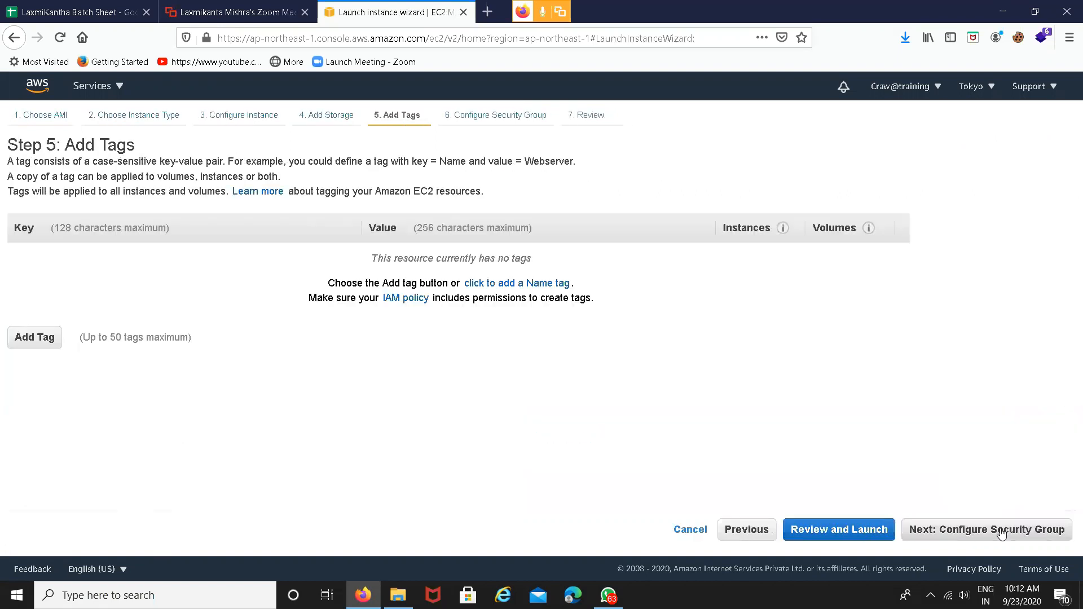
{"action": "left_click", "coordinate": [744, 529]}
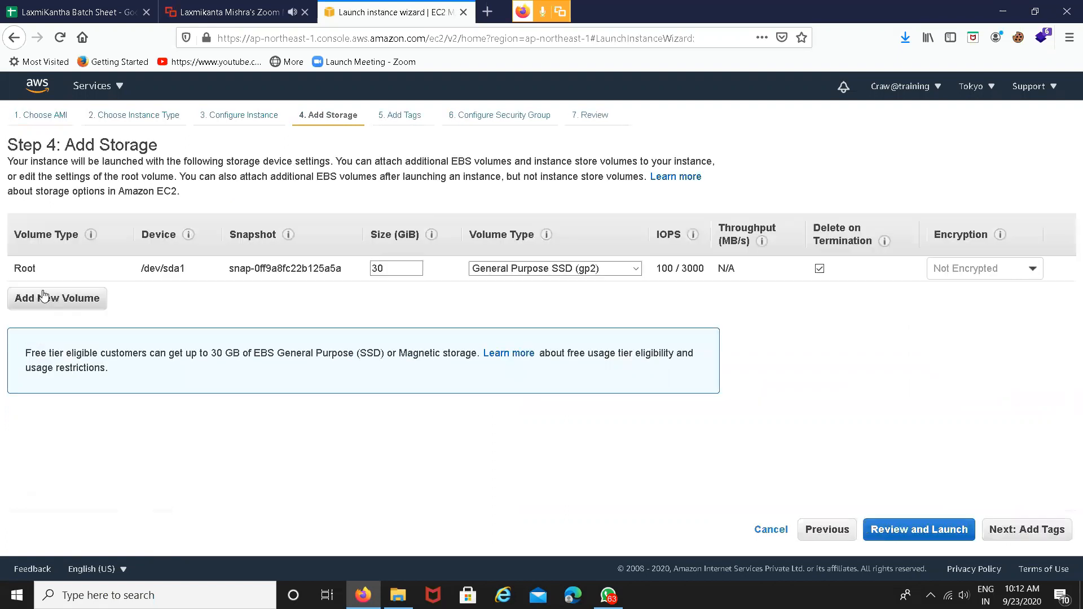
Add a second 30 GiB EBS volume set to delete on termination
{"action": "left_click", "coordinate": [51, 300]}
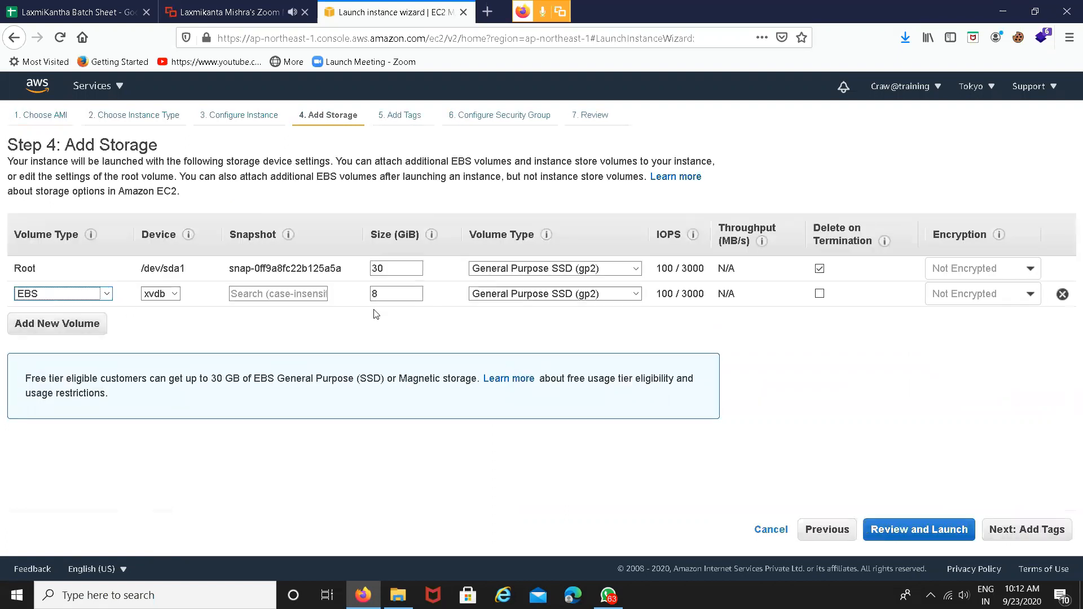
{"action": "left_click_drag", "start_coordinate": [396, 291], "coordinate": [363, 299]}
{"action": "key", "text": "BackSpace"}
{"action": "type", "text": "30"}
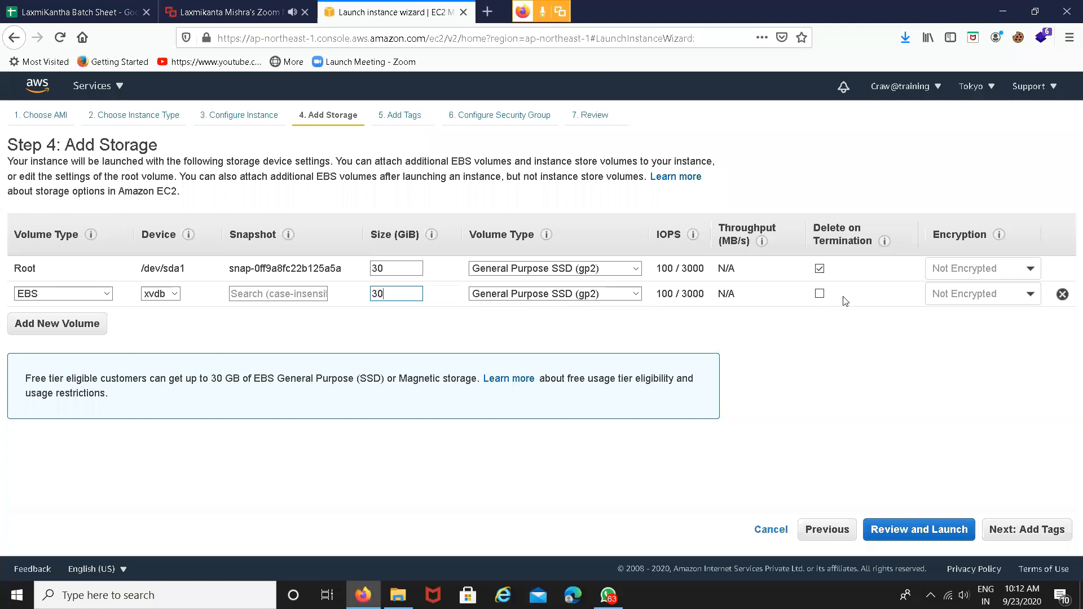
{"action": "left_click", "coordinate": [819, 294]}
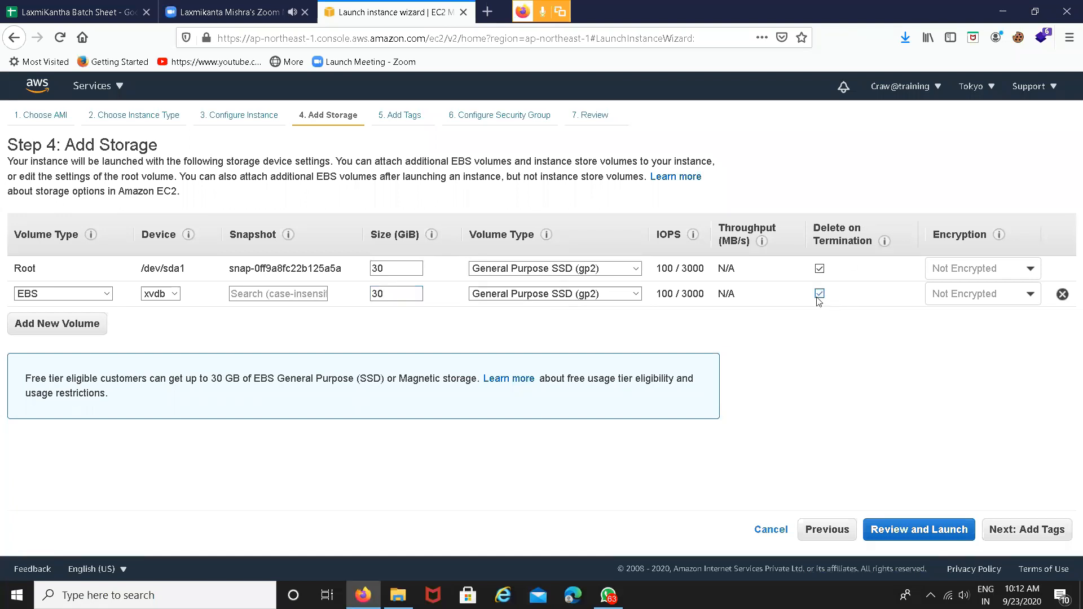
{"action": "mouse_move", "coordinate": [884, 240]}
Advance through the tags and security group steps to the review, then launch
{"action": "left_click", "coordinate": [1019, 531]}
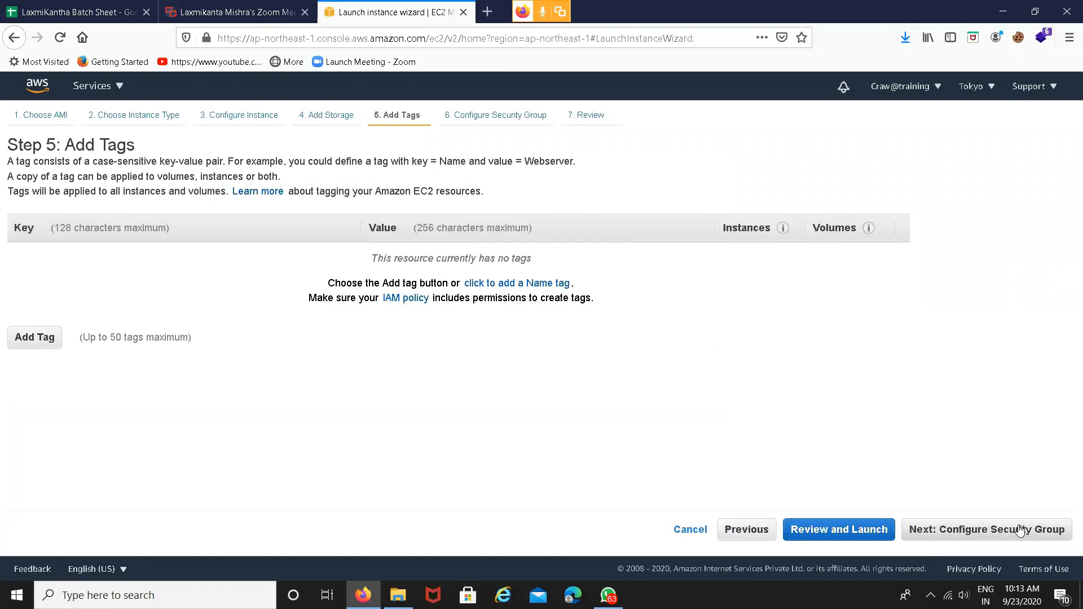
{"action": "left_click", "coordinate": [1019, 531]}
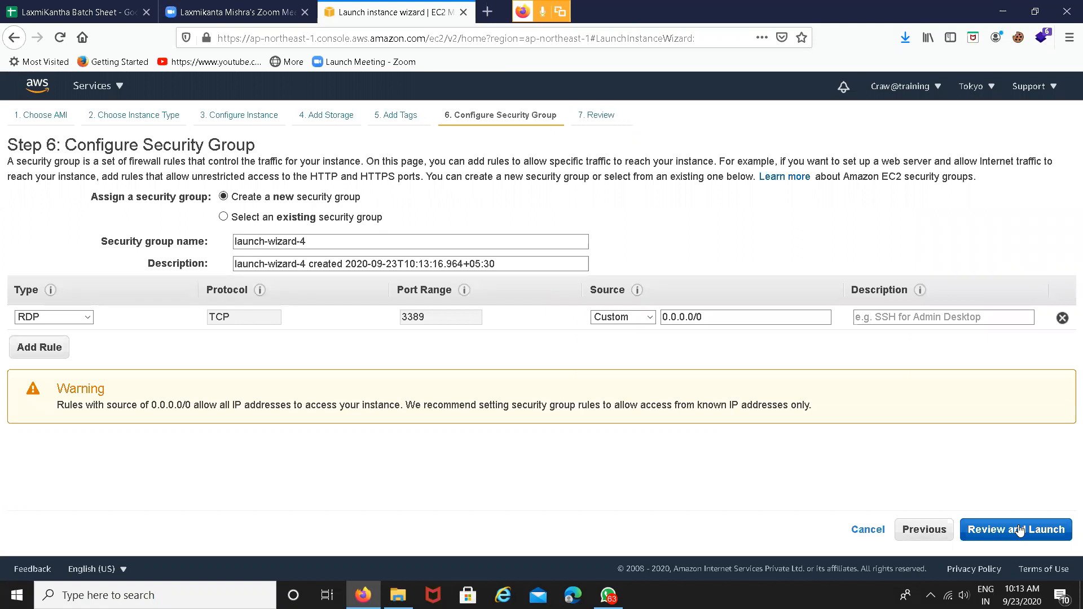
{"action": "left_click", "coordinate": [1019, 531]}
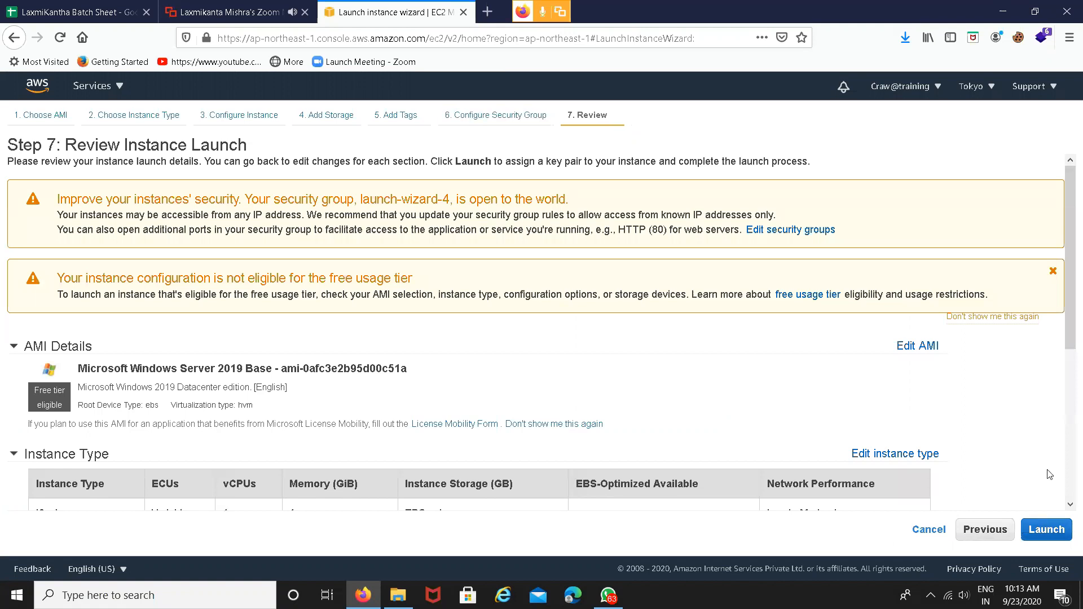
{"action": "left_click", "coordinate": [1044, 529]}
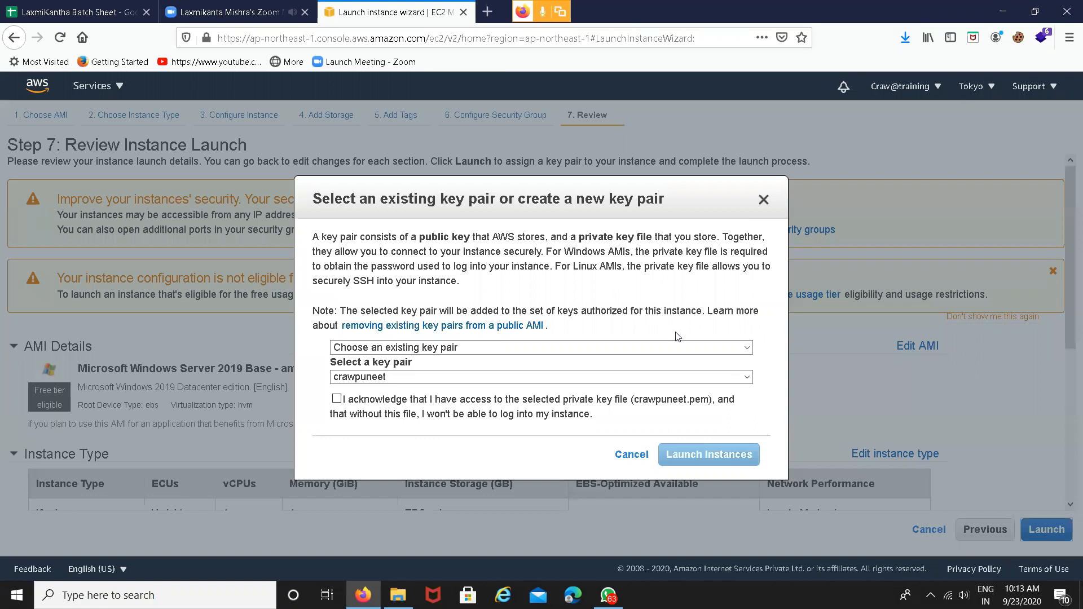
Create and download a new key pair named puneet_win19, then launch the instance with it
{"action": "left_click", "coordinate": [658, 346]}
{"action": "left_click", "coordinate": [589, 381]}
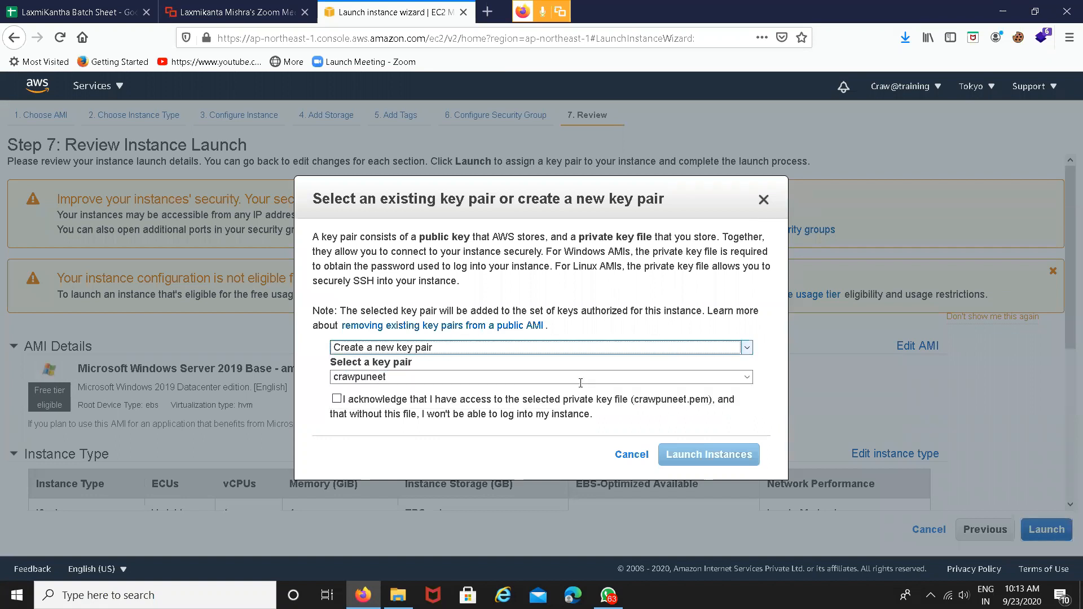
{"action": "left_click", "coordinate": [675, 406]}
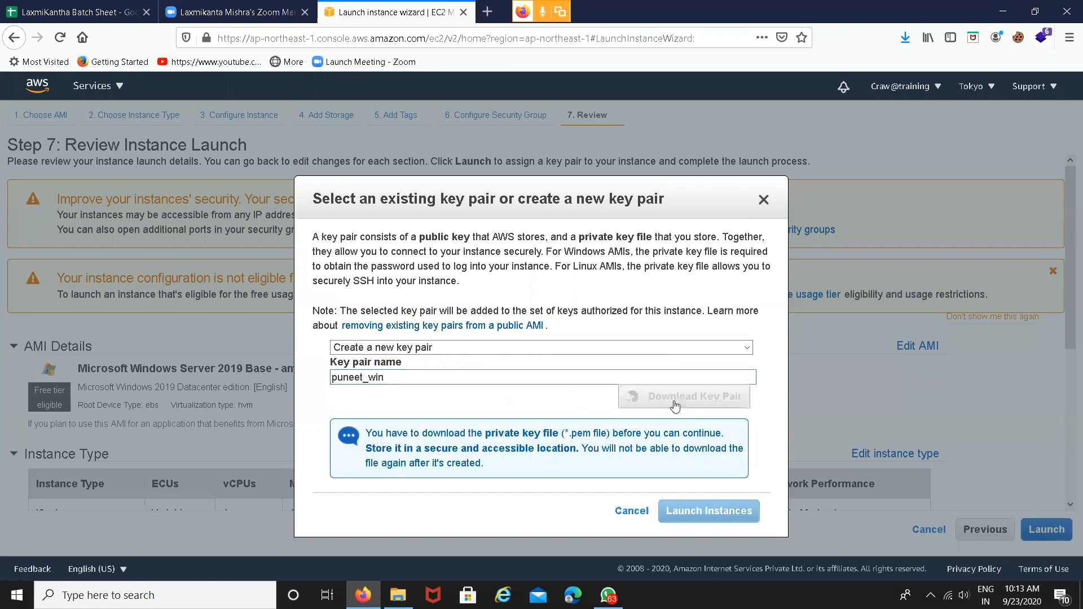
{"action": "left_click", "coordinate": [474, 377]}
{"action": "key", "text": "BackSpace"}
{"action": "key", "text": "BackSpace"}
{"action": "key", "text": "BackSpace"}
{"action": "type", "text": "win19"}
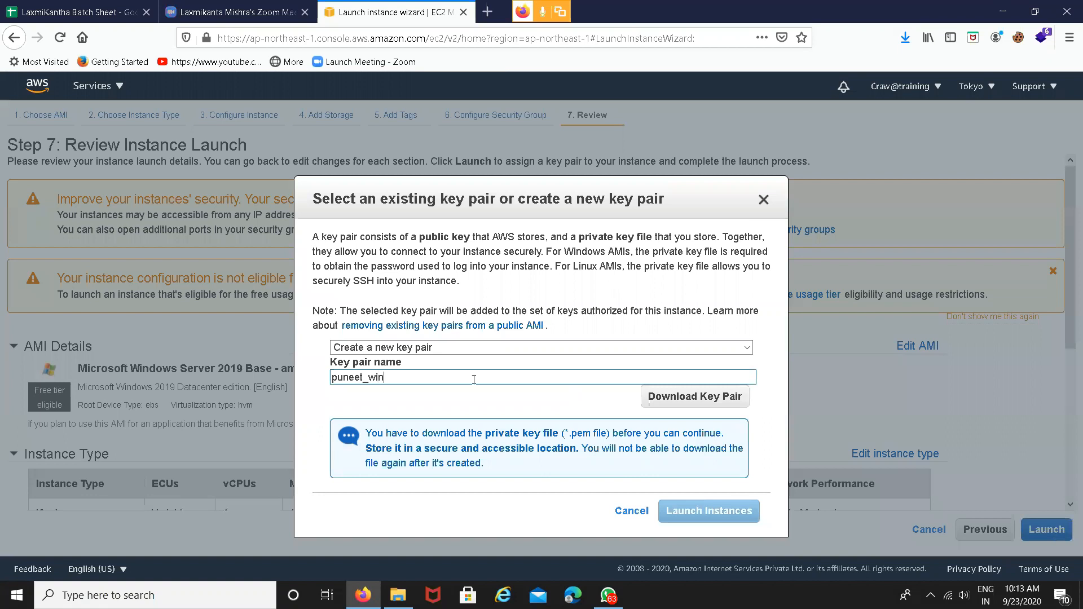
{"action": "left_click", "coordinate": [663, 405]}
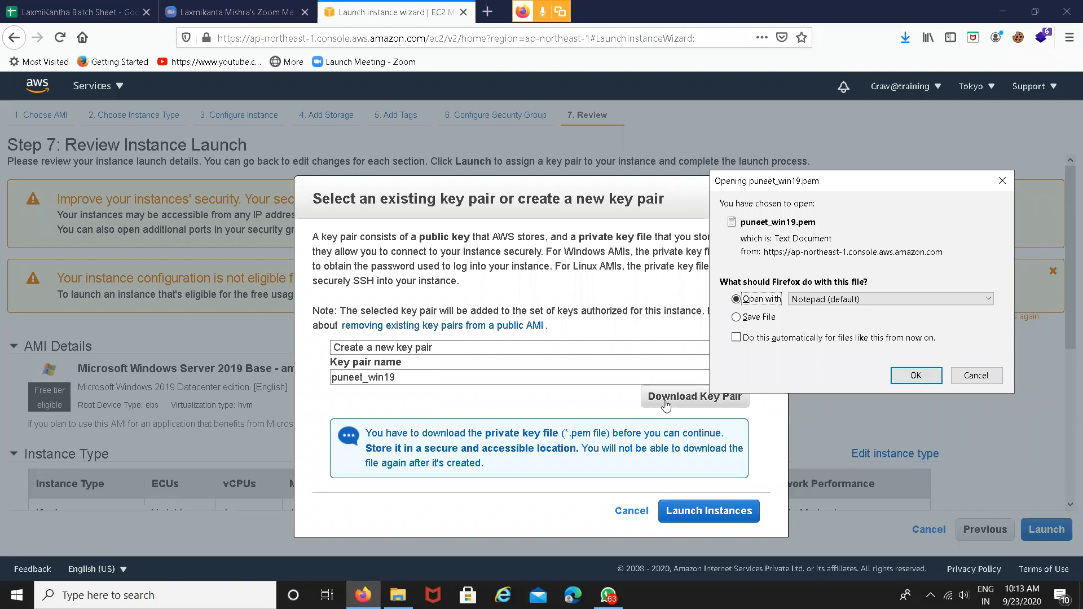
{"action": "left_click", "coordinate": [915, 376]}
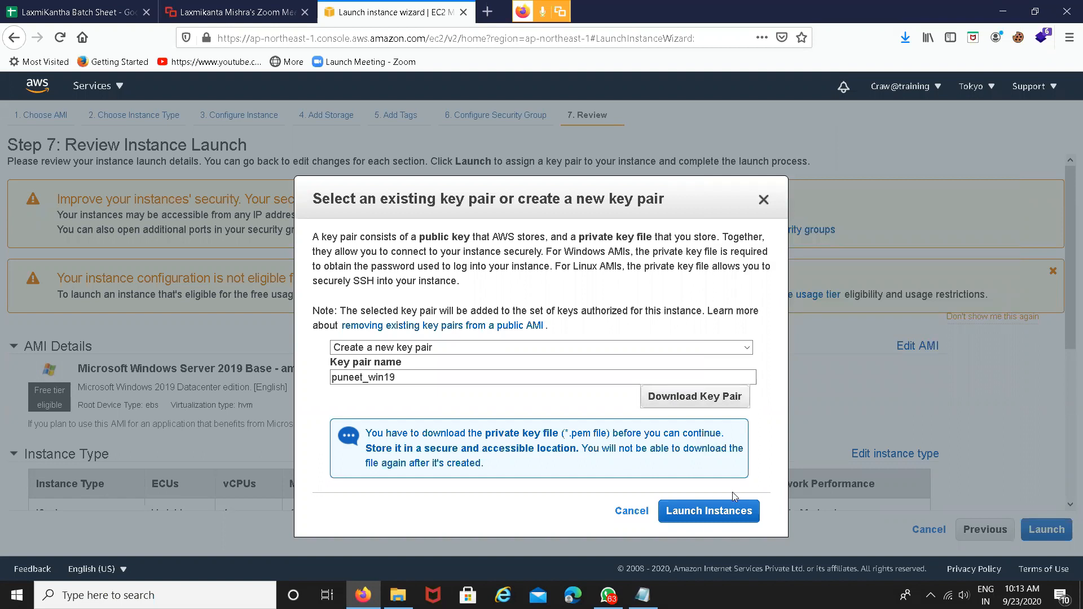
{"action": "left_click", "coordinate": [713, 514]}
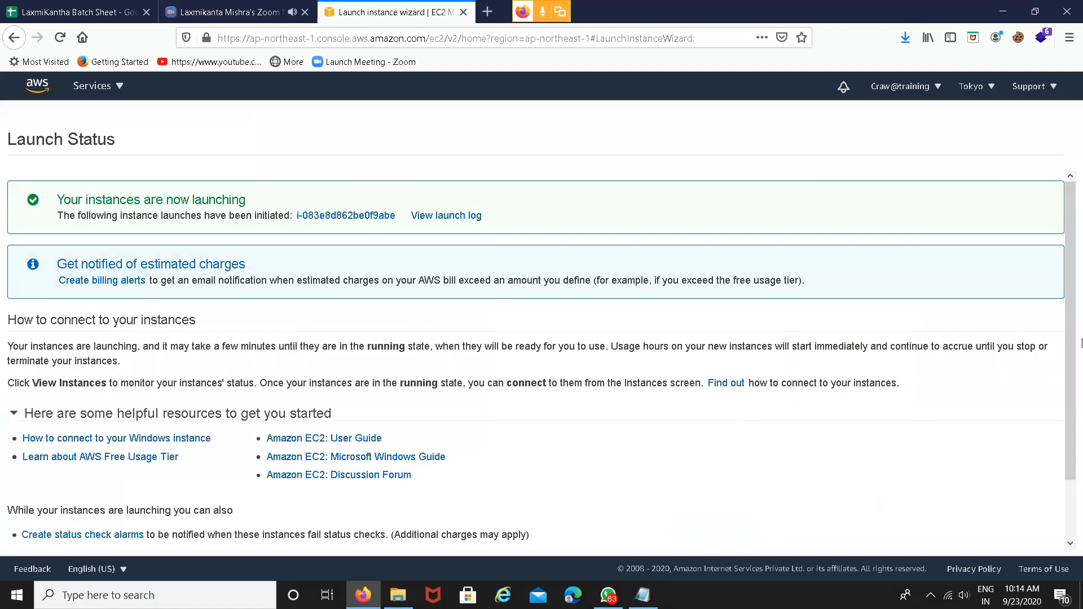
Scroll the Launch Status page and view the instances, with the new one Pending
{"action": "scroll", "coordinate": [1070, 342], "scroll_direction": "down", "scroll_amount": 2}
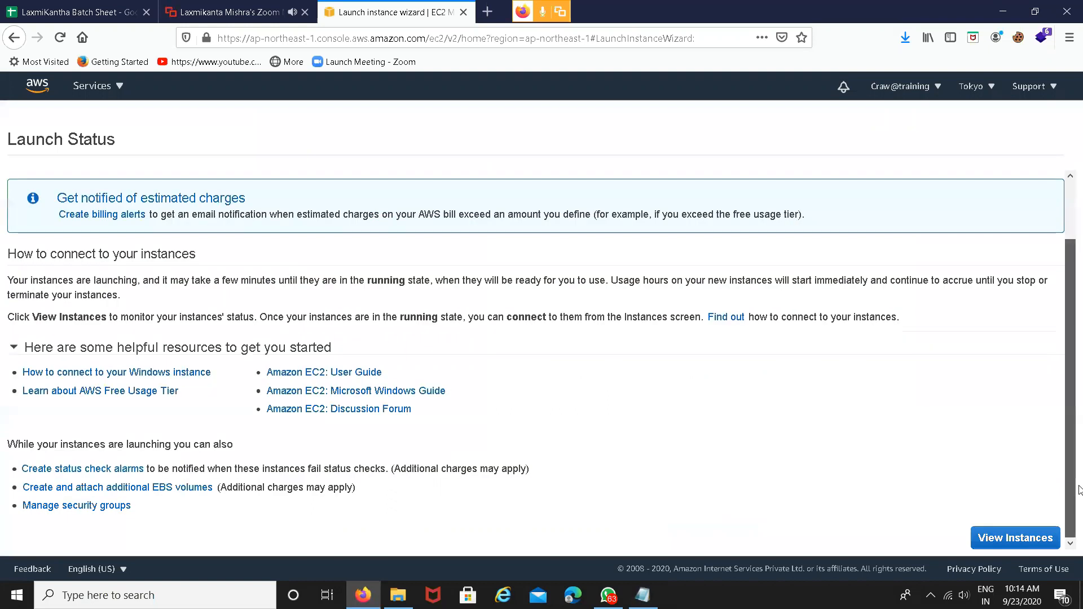
{"action": "left_click", "coordinate": [1000, 537]}
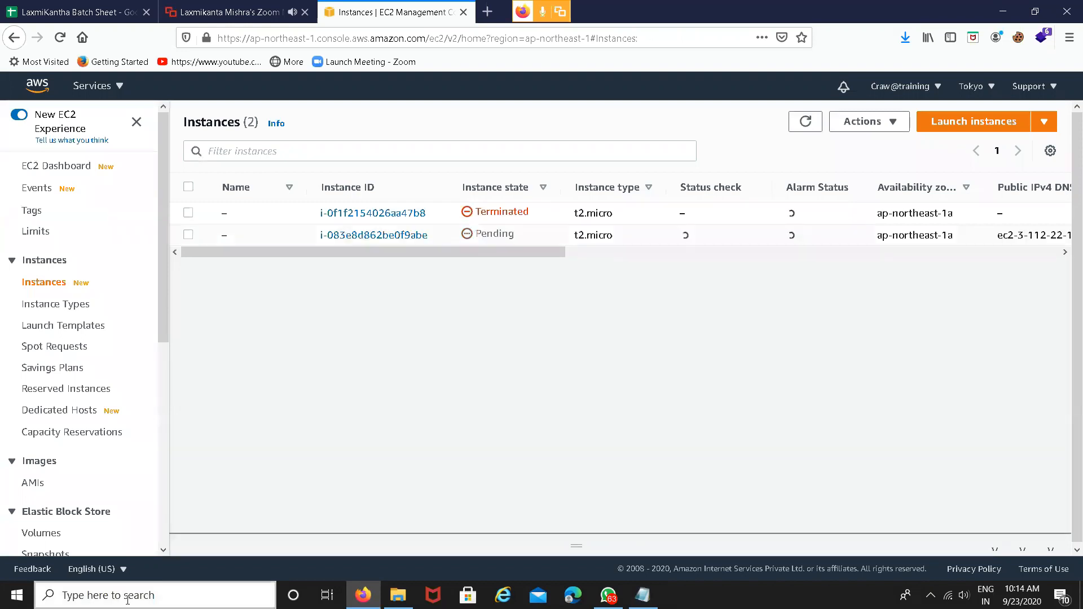
Start Remote Desktop Connection through an 'rdp' search and minimize it
{"action": "left_click", "coordinate": [128, 599]}
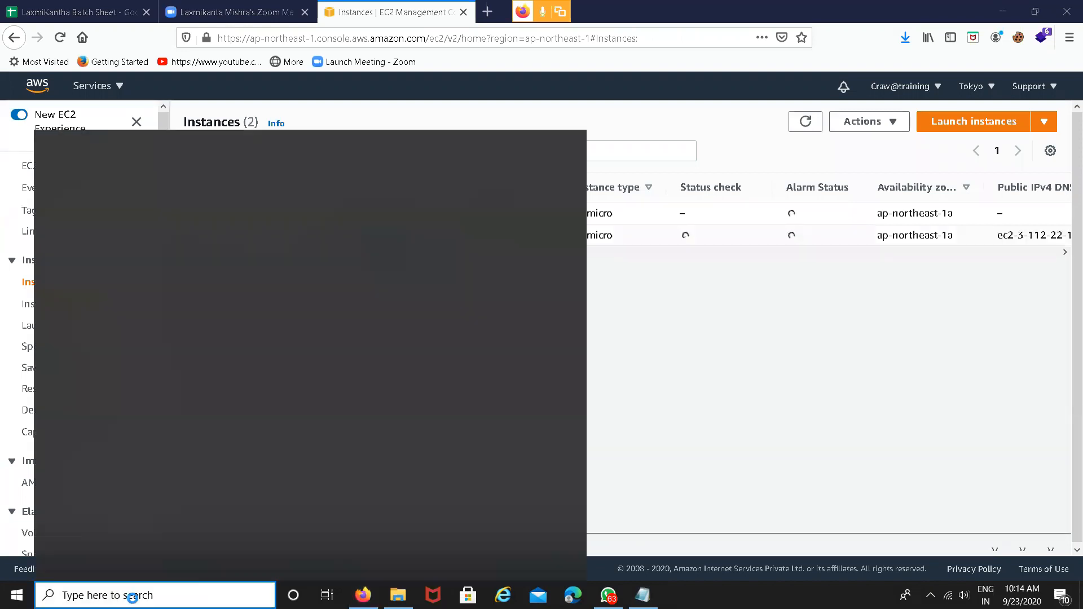
{"action": "type", "text": "rd"}
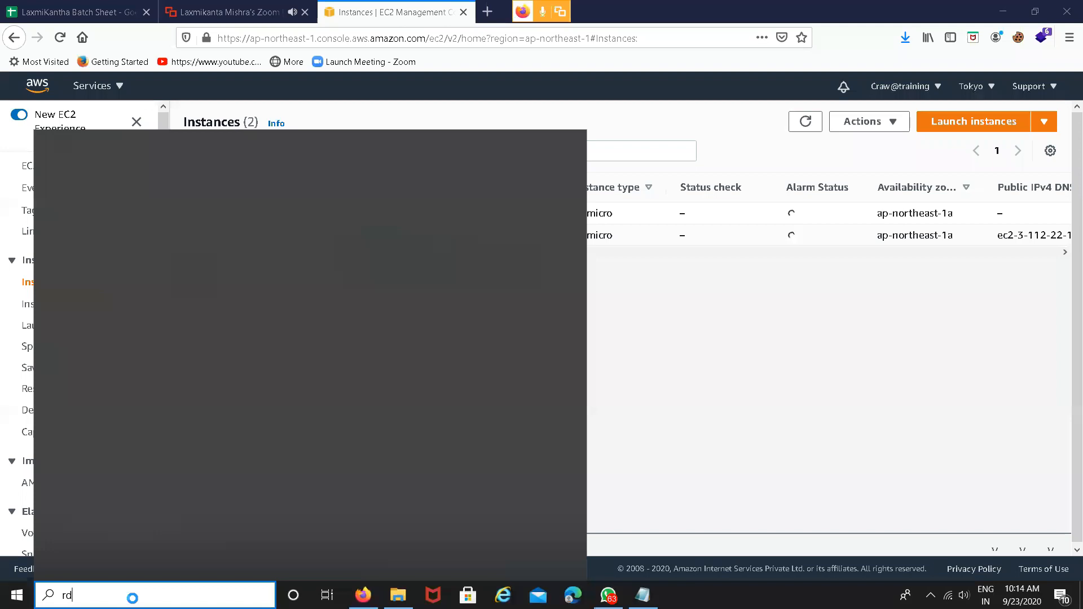
{"action": "type", "text": "p"}
{"action": "key", "text": "Return"}
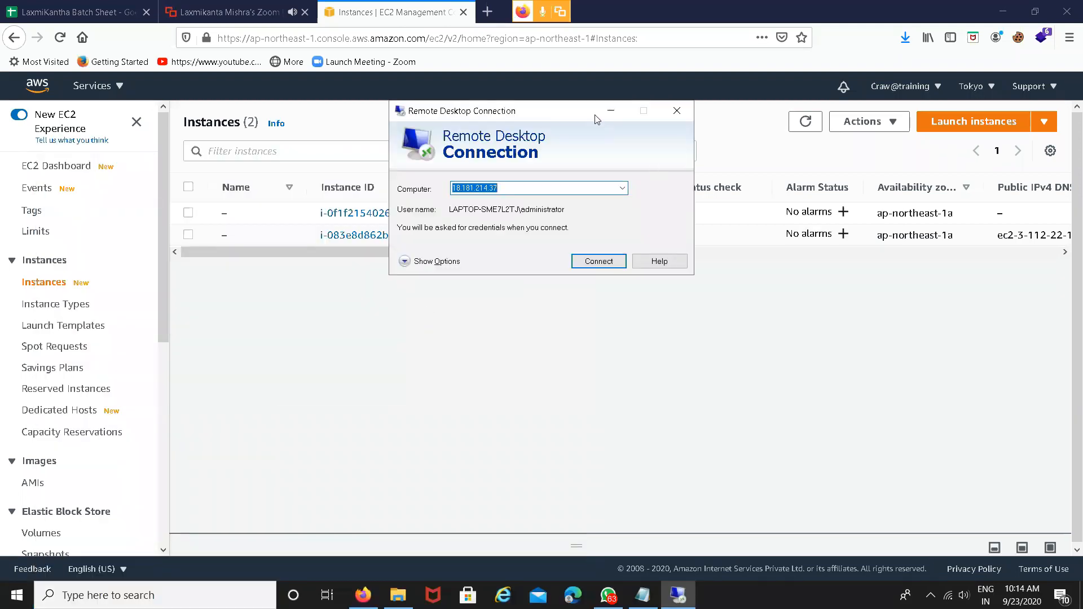
{"action": "left_click", "coordinate": [609, 111]}
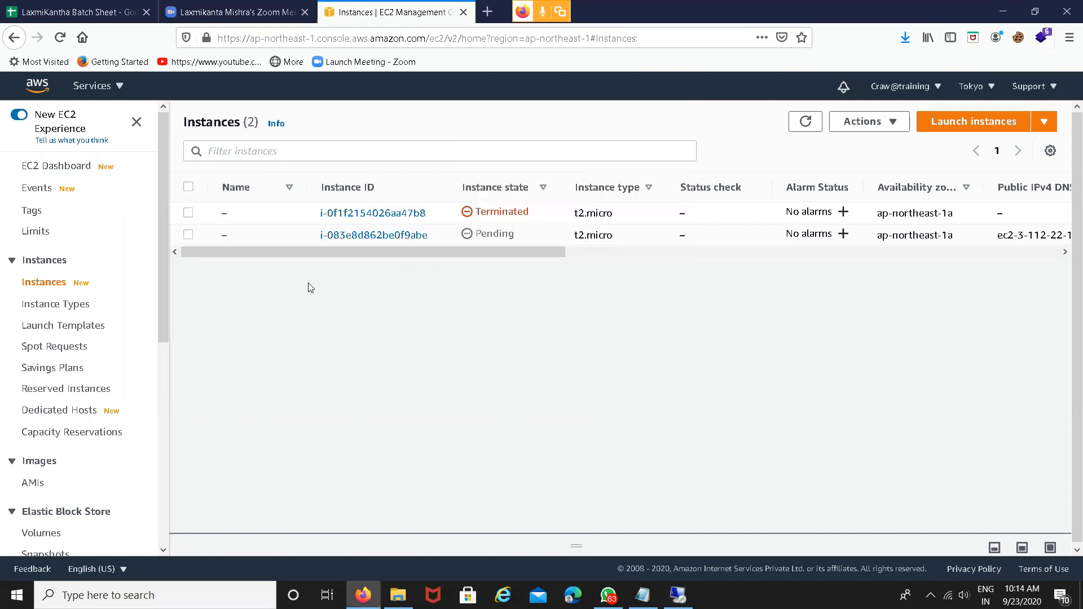
Refresh the Instances list until the new instance is Running, then select it
{"action": "left_click", "coordinate": [804, 121]}
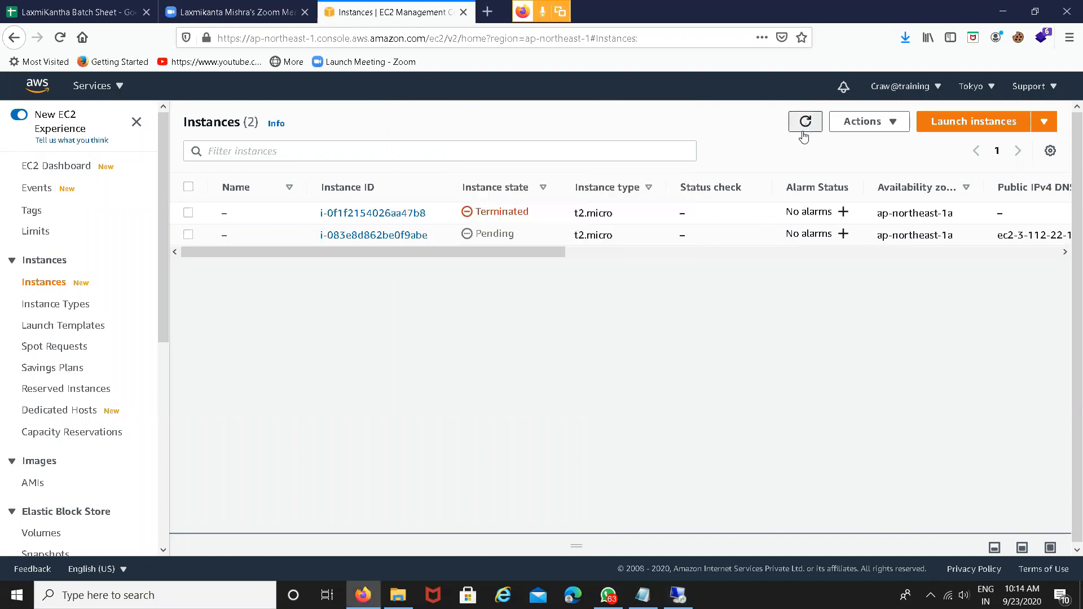
{"action": "left_click", "coordinate": [805, 125]}
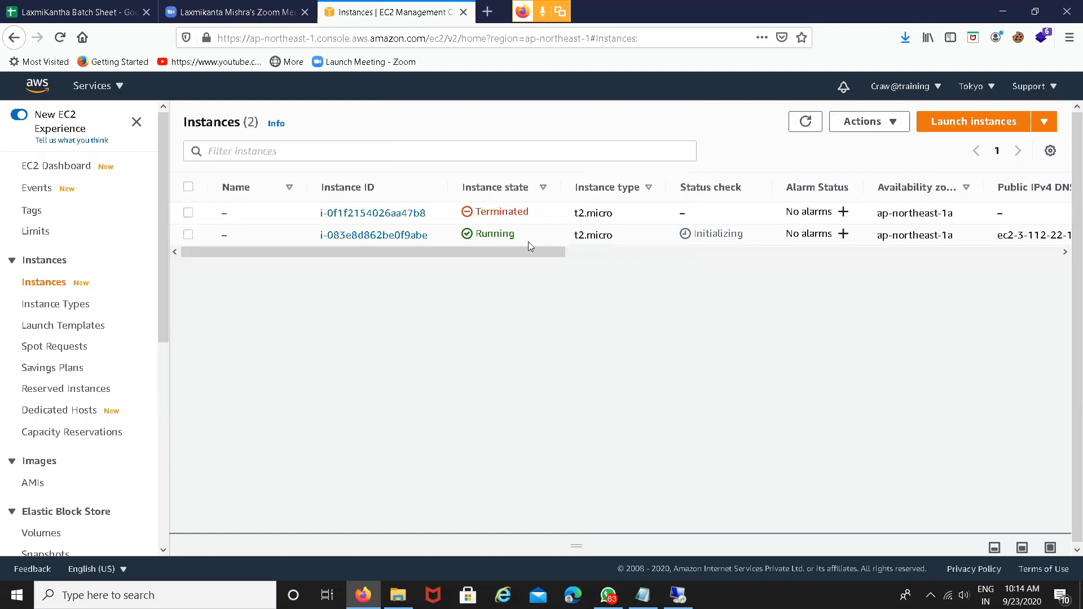
{"action": "left_click", "coordinate": [810, 128]}
{"action": "left_click", "coordinate": [810, 128]}
{"action": "left_click", "coordinate": [810, 129]}
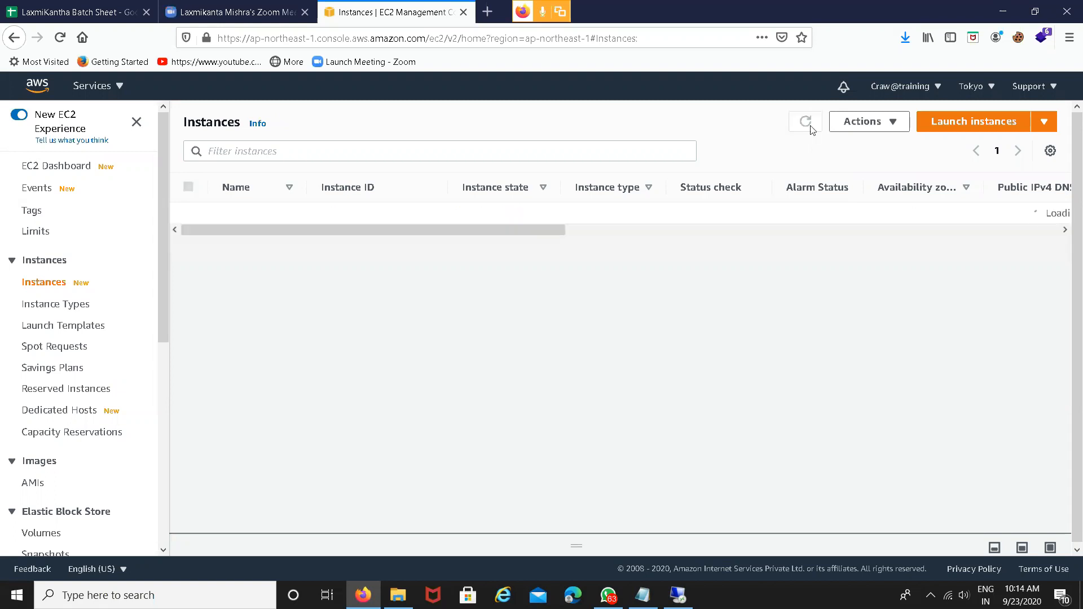
{"action": "left_click", "coordinate": [810, 128]}
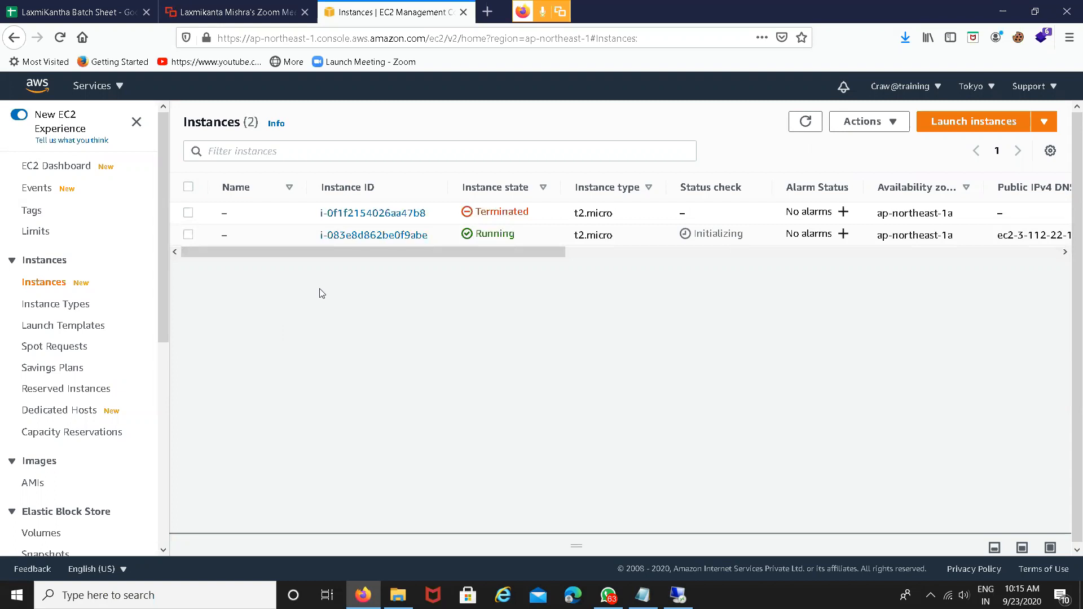
{"action": "left_click", "coordinate": [188, 235]}
{"action": "left_click", "coordinate": [188, 235]}
{"action": "left_click", "coordinate": [189, 235]}
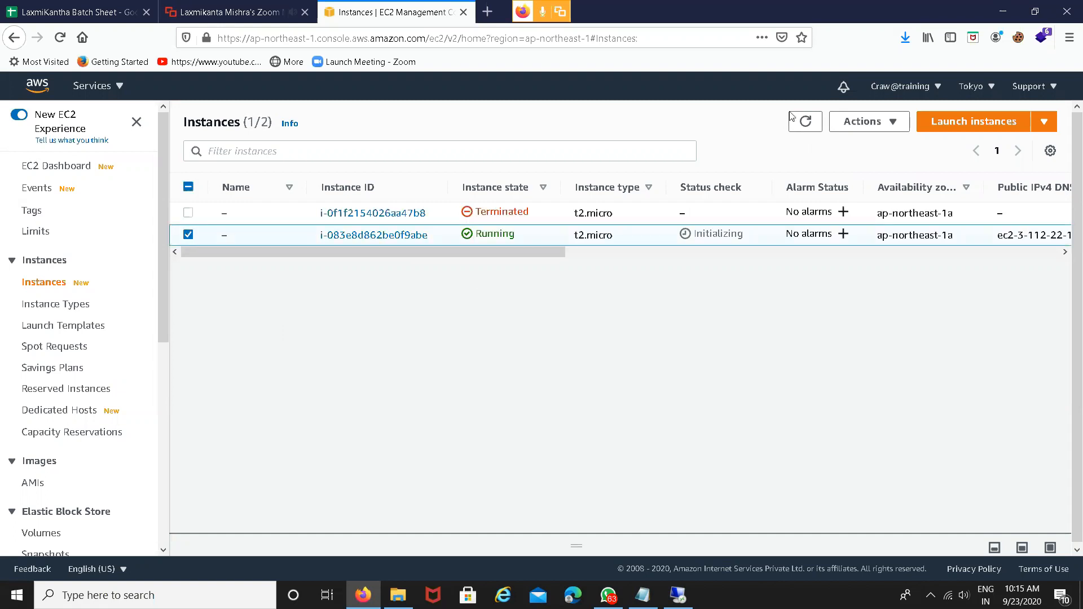
{"action": "left_click", "coordinate": [882, 121]}
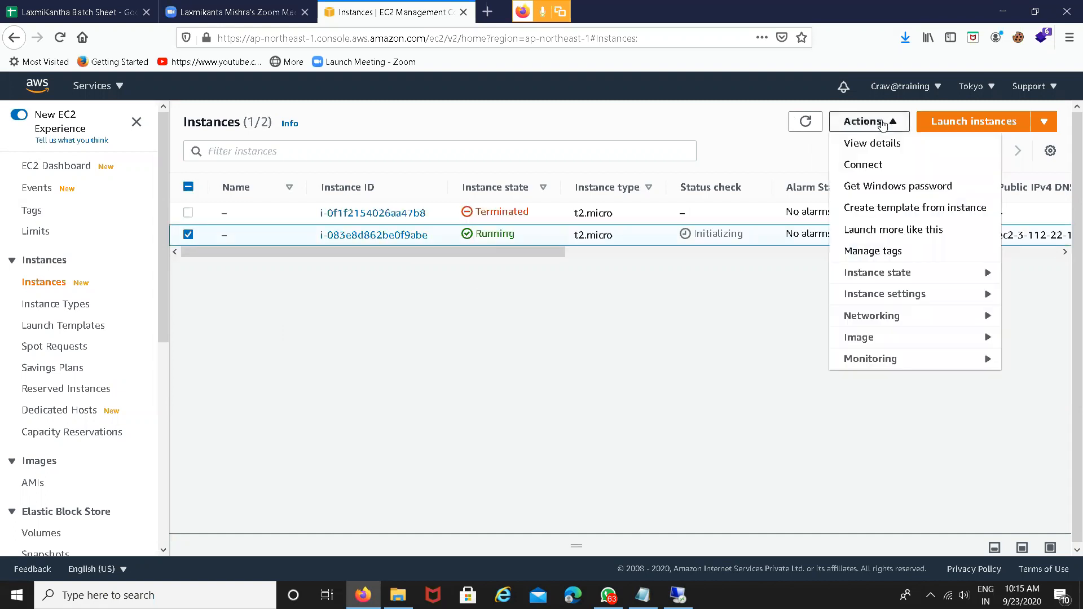
{"action": "left_click", "coordinate": [871, 163]}
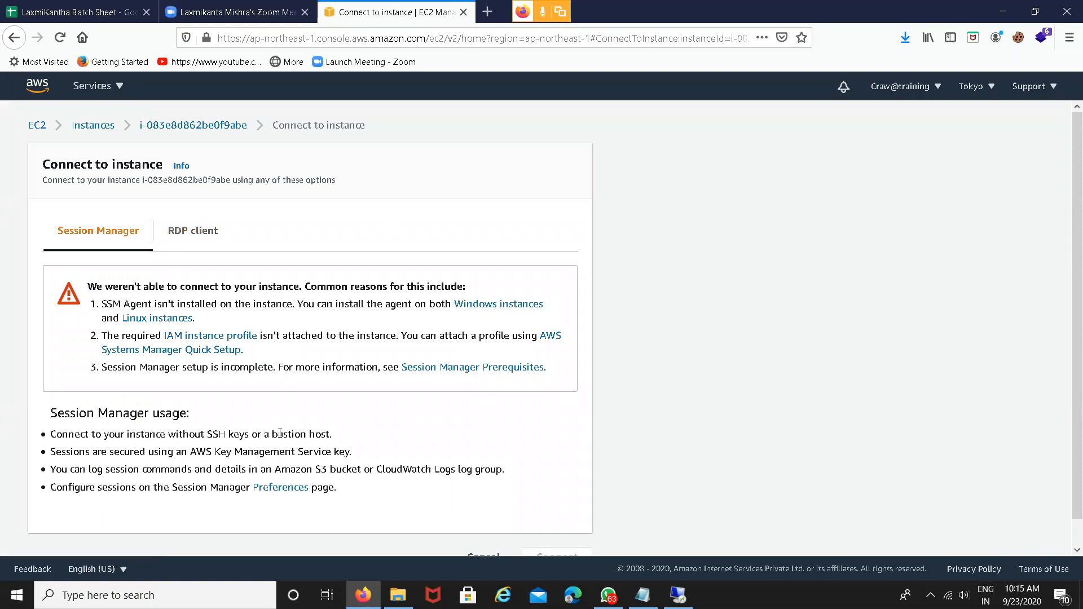
{"action": "left_click", "coordinate": [200, 241]}
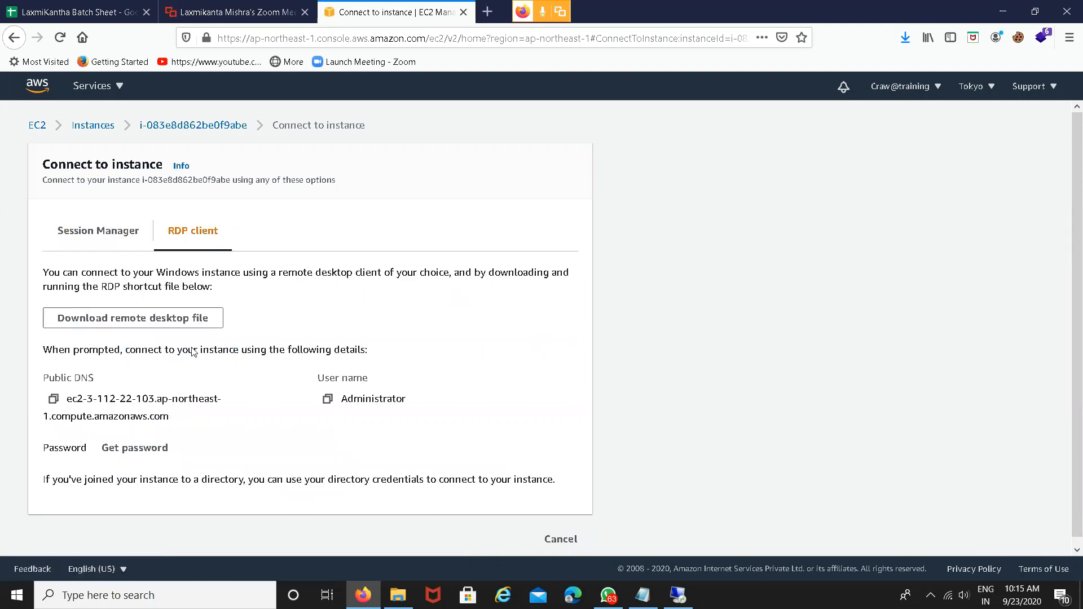
{"action": "left_click", "coordinate": [145, 454]}
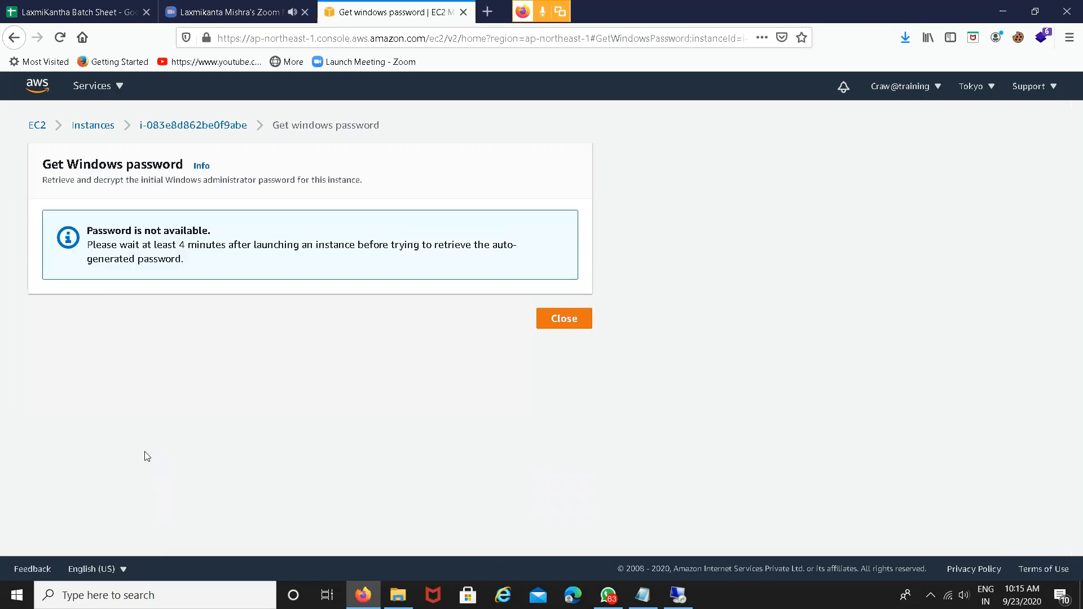
{"action": "left_click", "coordinate": [564, 321]}
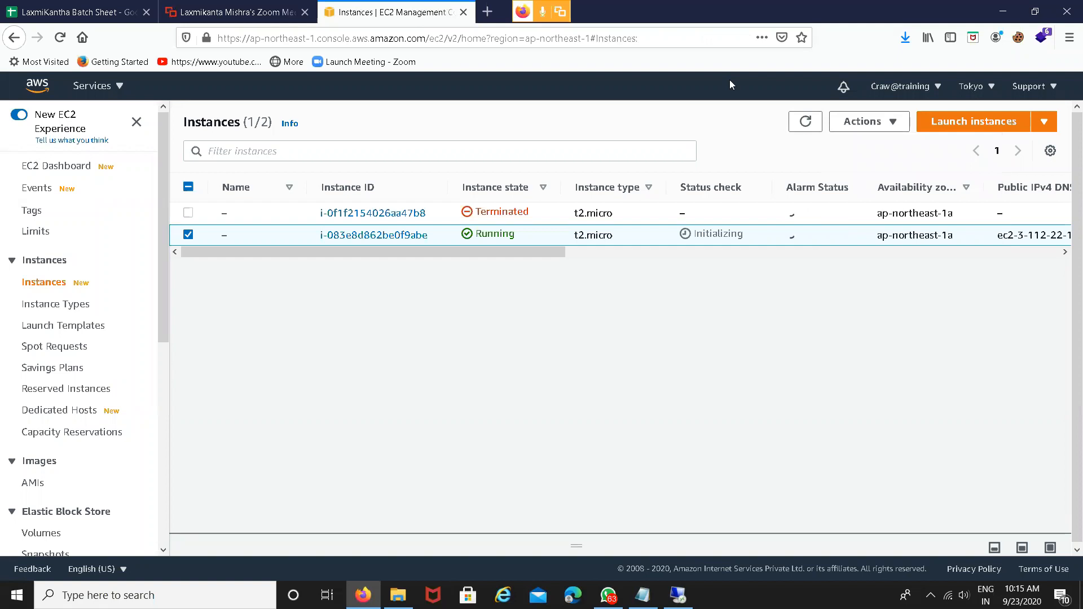
Refresh, select instance i-083e8d862be0f9abe, and open Connect's RDP client tab
{"action": "left_click", "coordinate": [807, 121]}
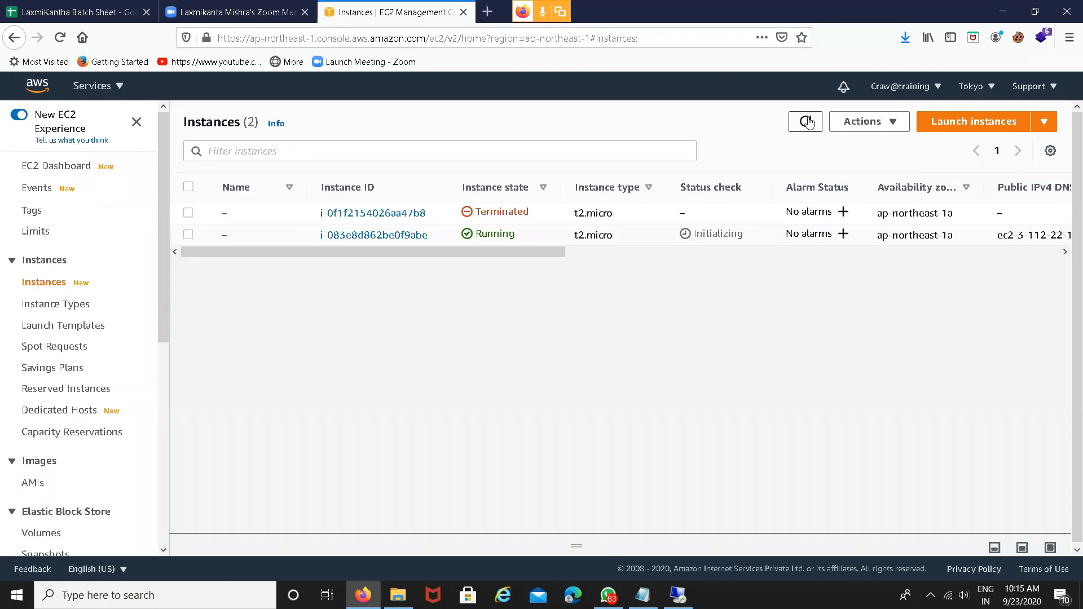
{"action": "left_click", "coordinate": [808, 122]}
{"action": "left_click", "coordinate": [807, 122]}
{"action": "left_click", "coordinate": [224, 228]}
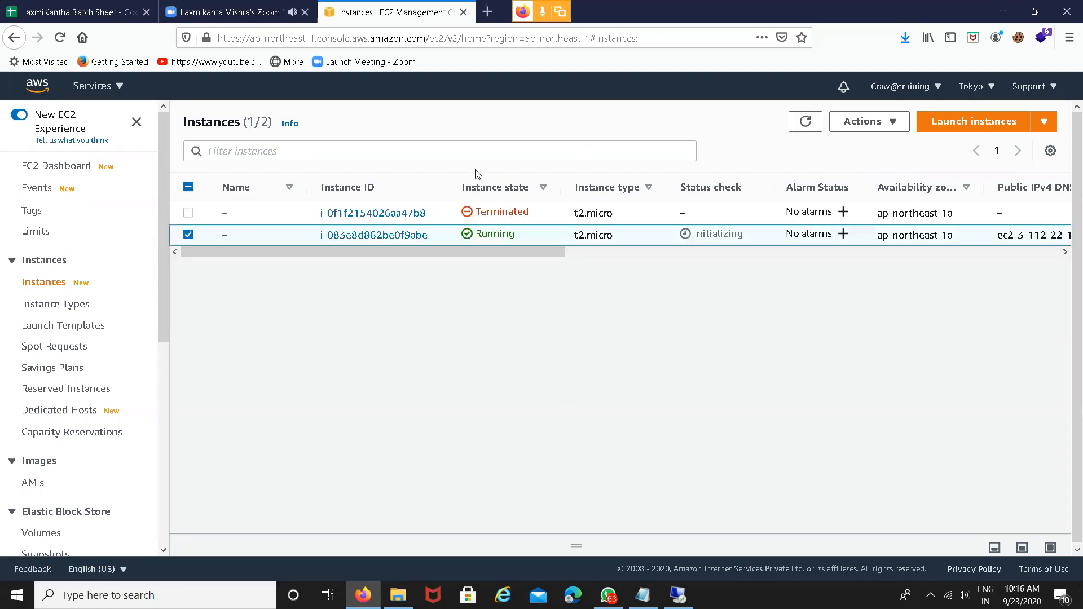
{"action": "left_click", "coordinate": [884, 126]}
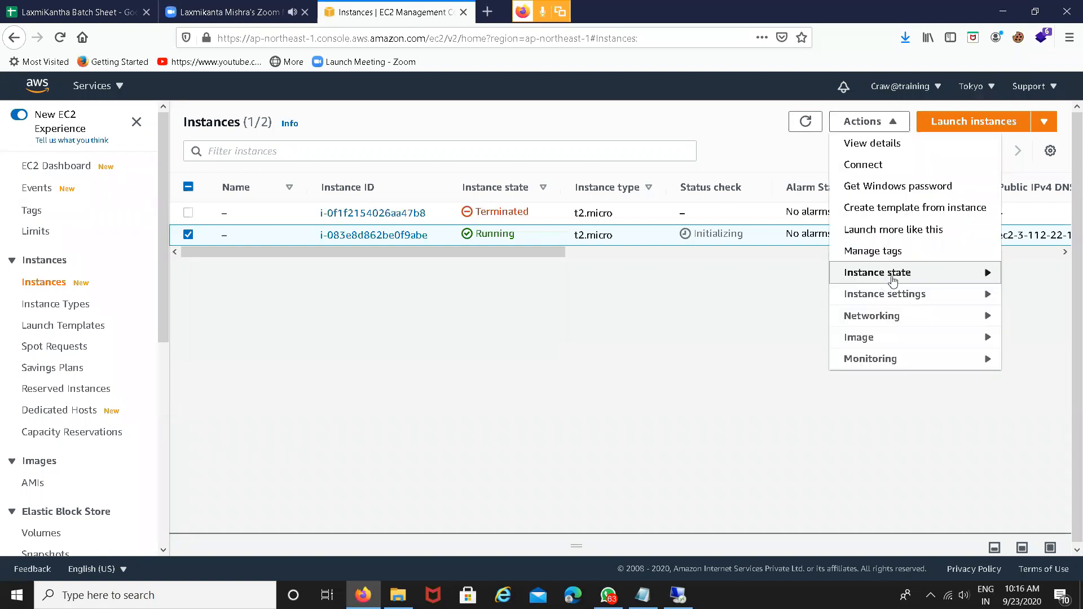
{"action": "left_click", "coordinate": [890, 169]}
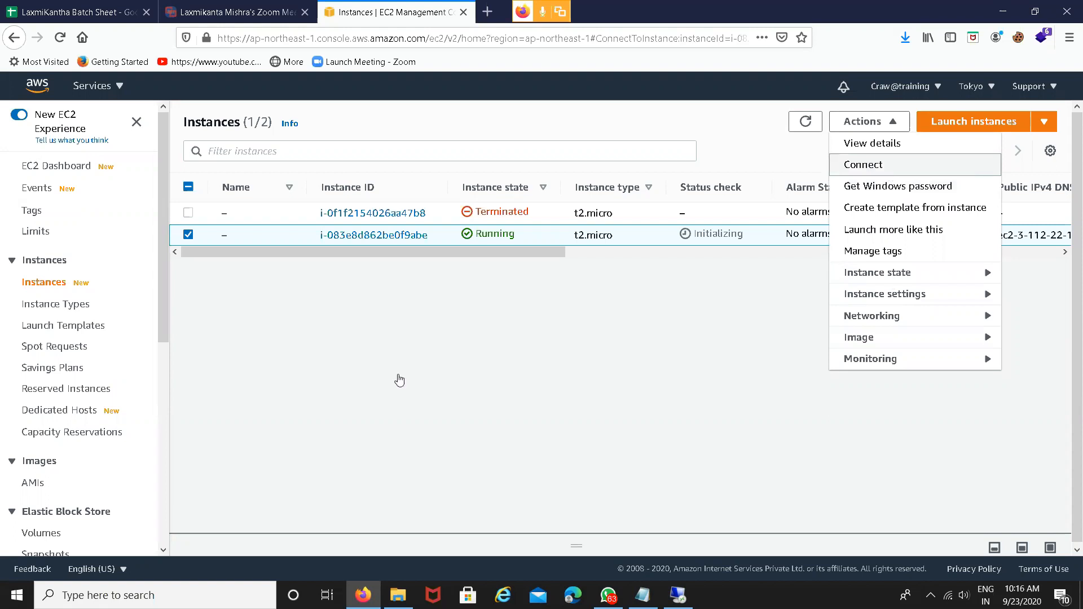
{"action": "left_click", "coordinate": [193, 231]}
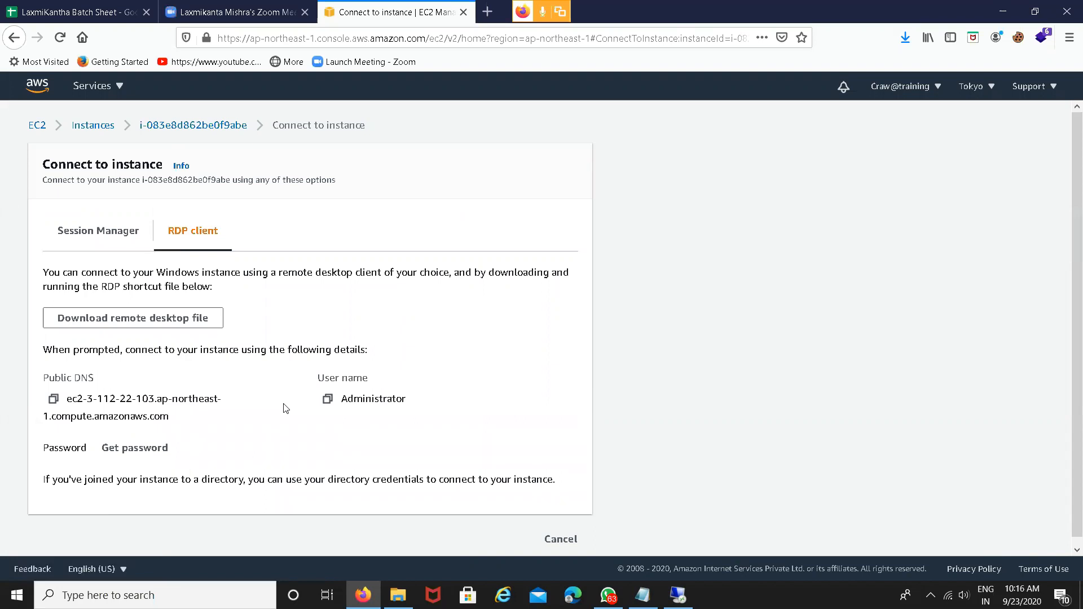
Paste the puneet_win19 private key text into Get password and decrypt the administrator password
{"action": "left_click", "coordinate": [147, 451]}
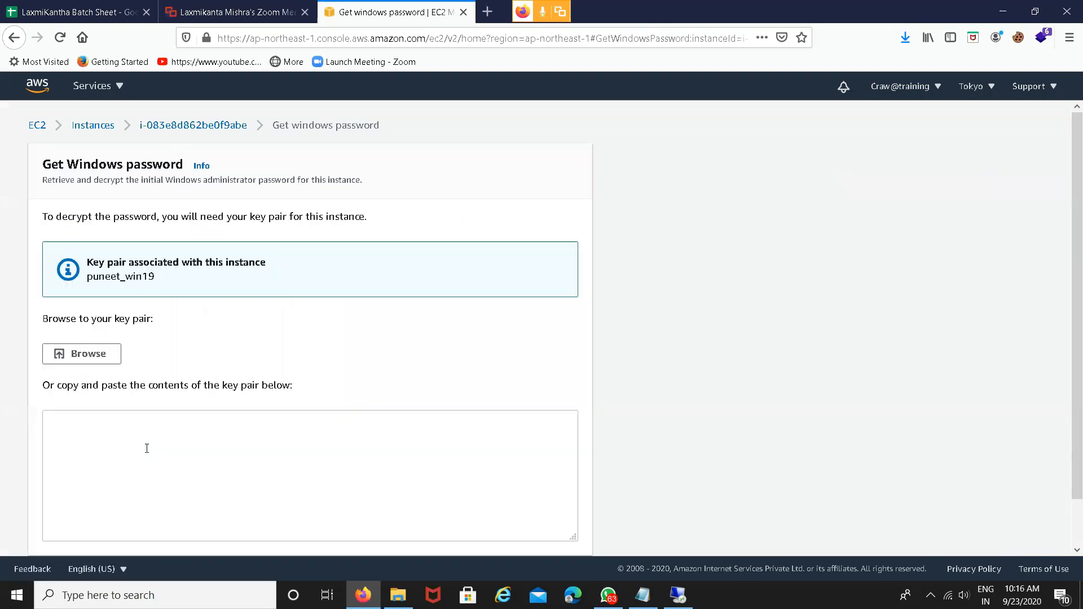
{"action": "left_click", "coordinate": [643, 595]}
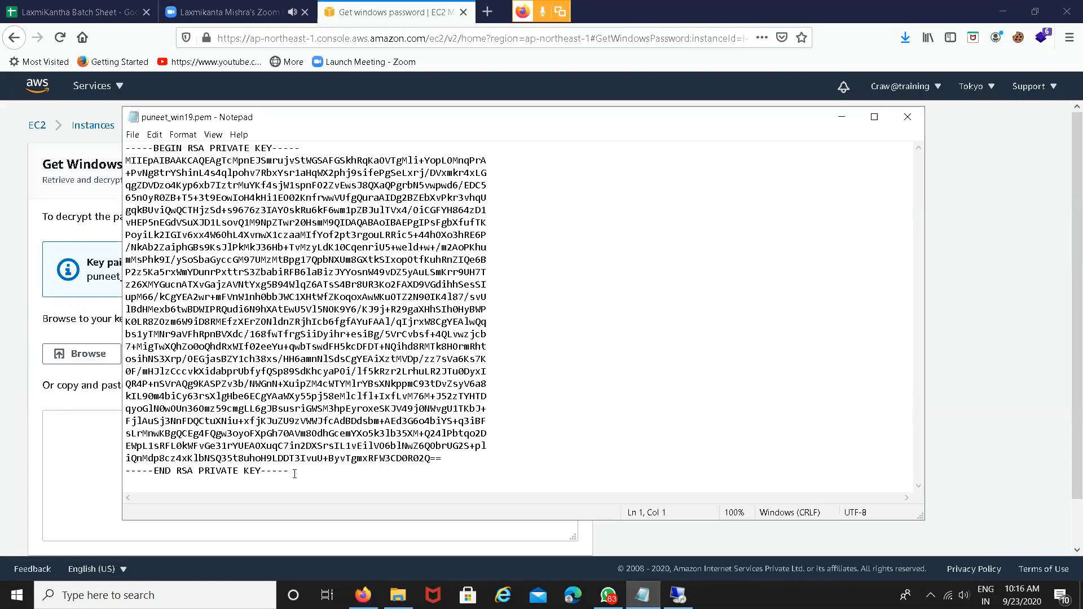
{"action": "left_click_drag", "start_coordinate": [294, 474], "coordinate": [126, 149]}
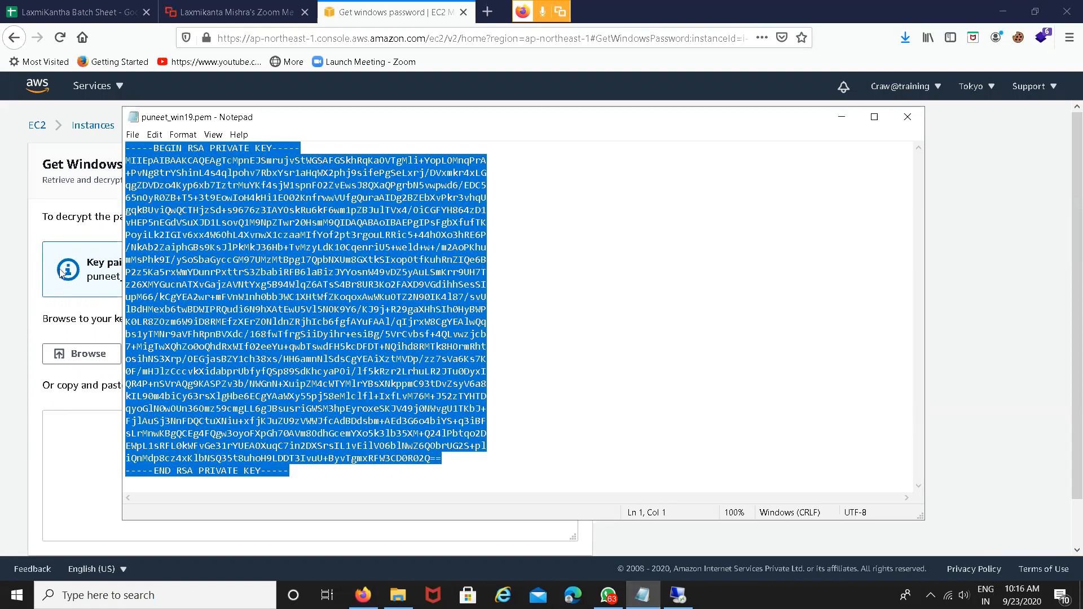
{"action": "left_click", "coordinate": [78, 460]}
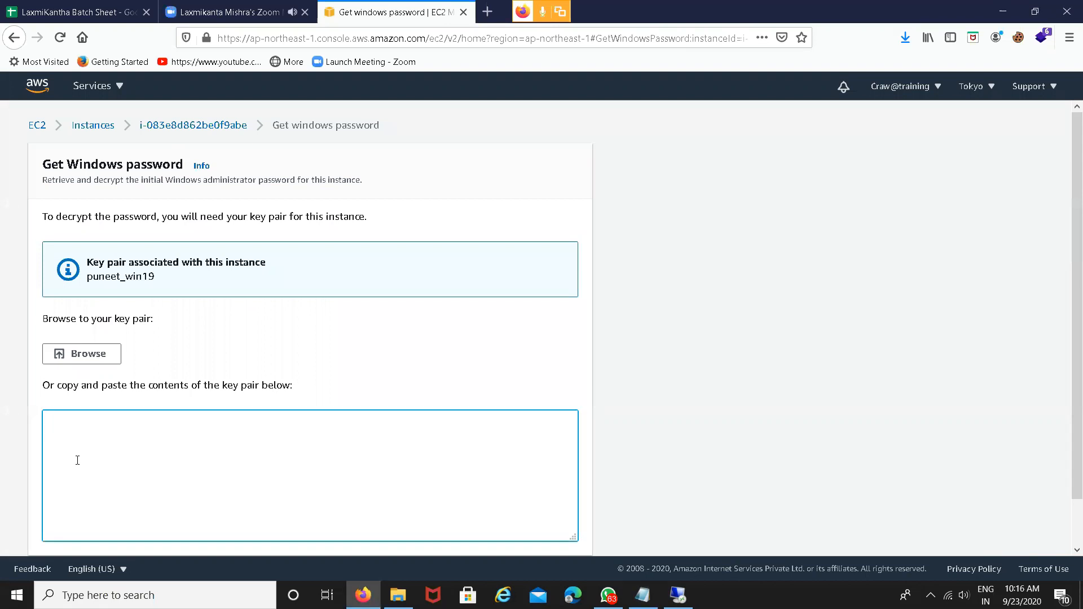
{"action": "key", "text": "ctrl+v"}
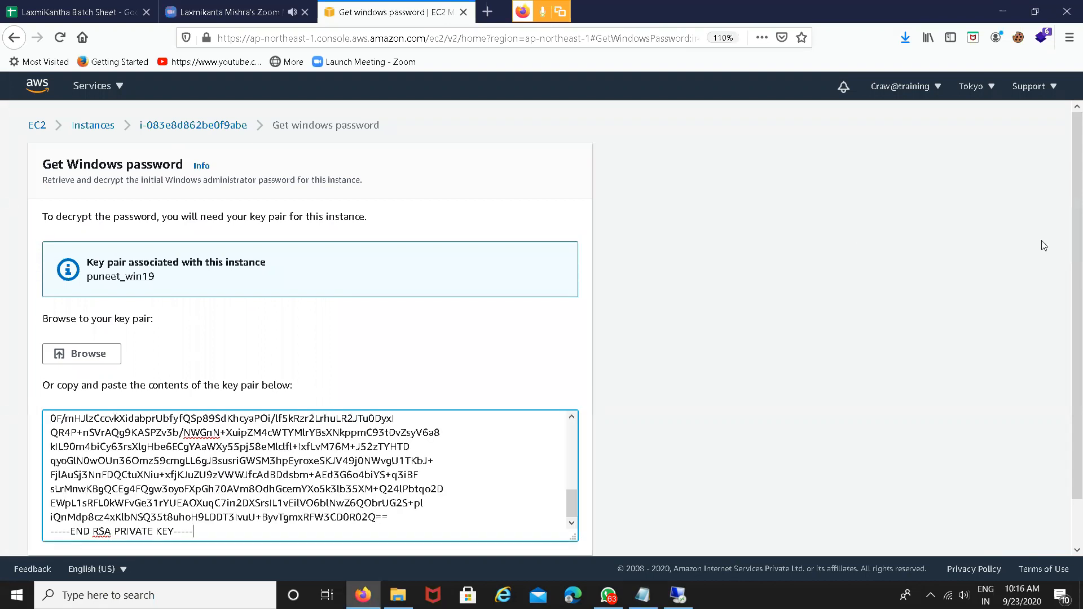
{"action": "key", "text": "ctrl+plus"}
{"action": "key", "text": "ctrl+plus"}
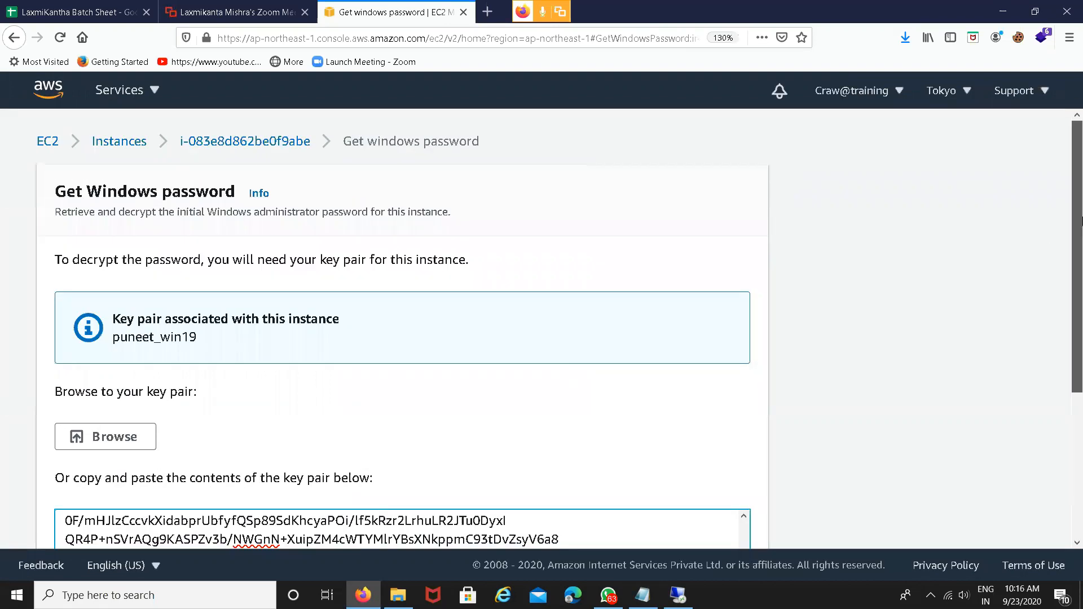
{"action": "scroll", "coordinate": [403, 339], "scroll_direction": "down", "scroll_amount": 4}
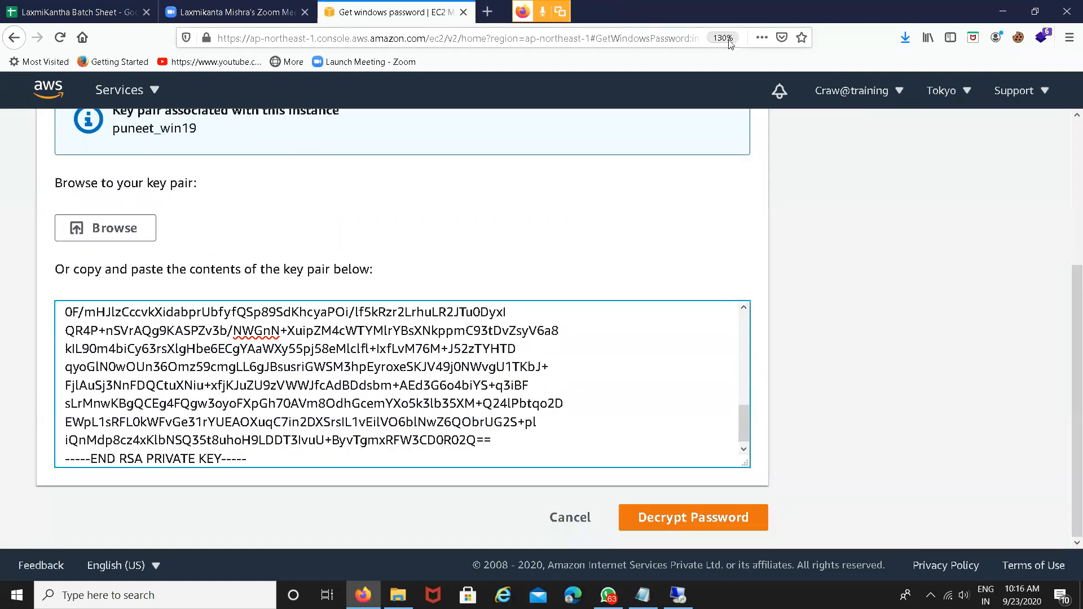
{"action": "left_click", "coordinate": [723, 38]}
{"action": "left_click", "coordinate": [555, 534]}
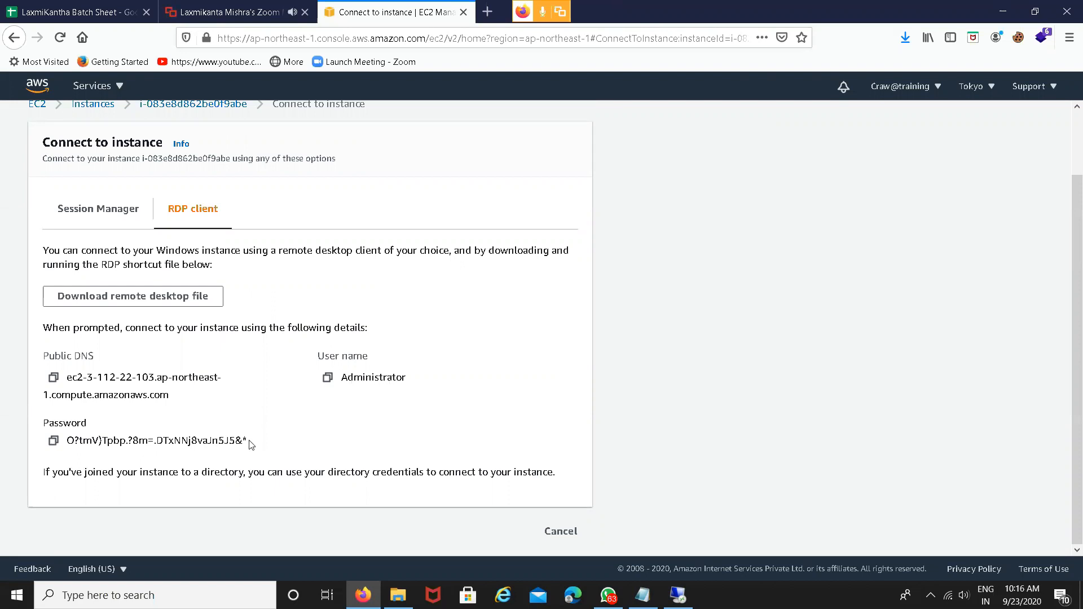
Copy the decrypted password and paste it on a new line at the end of the .pem file
{"action": "left_click_drag", "start_coordinate": [249, 445], "coordinate": [69, 442]}
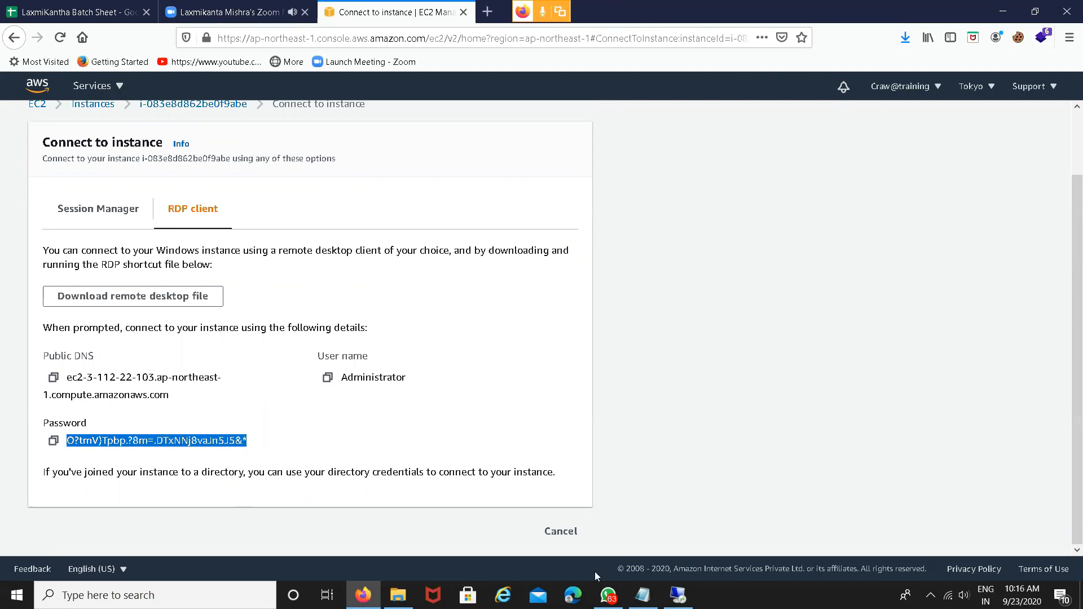
{"action": "left_click", "coordinate": [682, 597]}
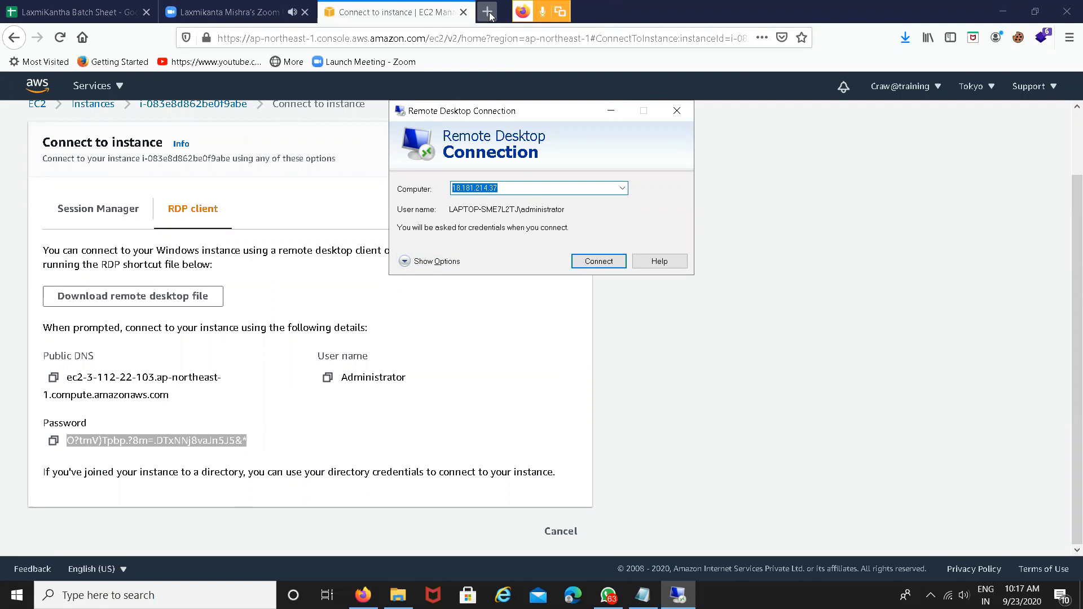
{"action": "left_click", "coordinate": [651, 602]}
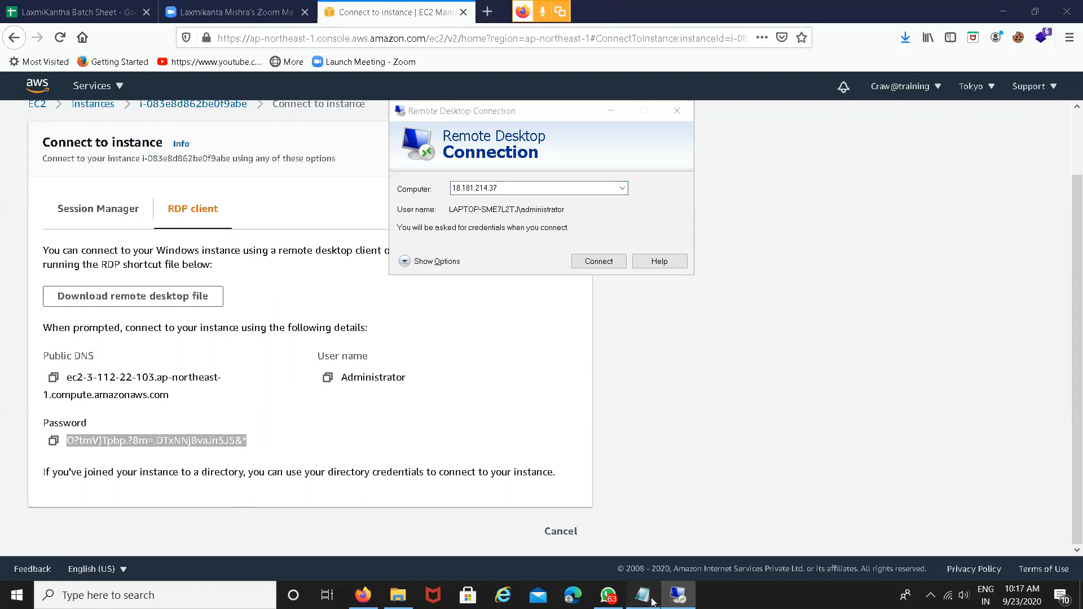
{"action": "left_click", "coordinate": [651, 601]}
{"action": "left_click", "coordinate": [367, 481]}
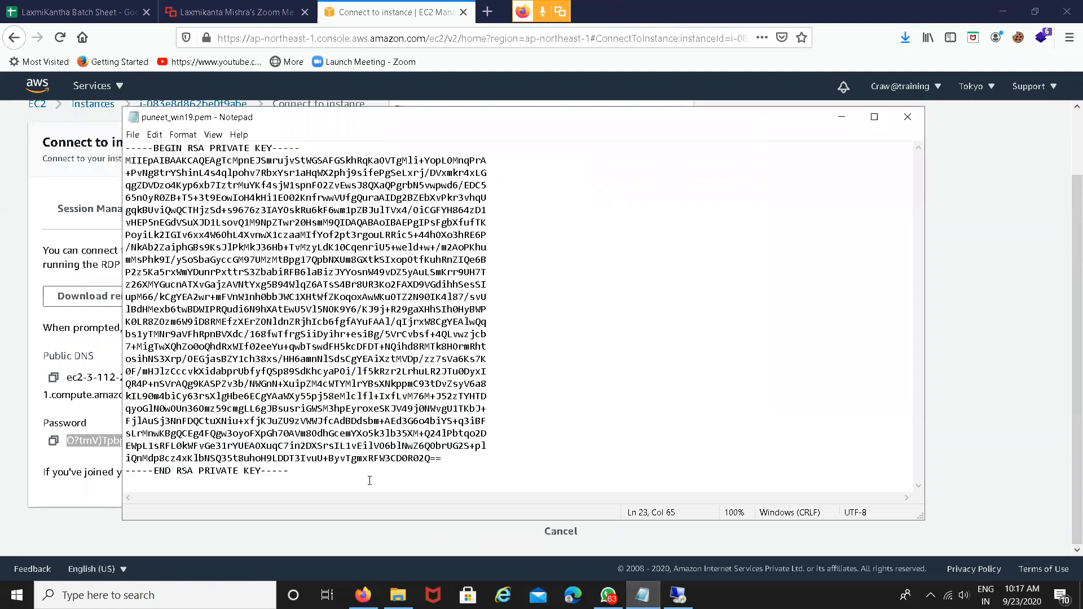
{"action": "key", "text": "Return"}
{"action": "key", "text": "ctrl+v"}
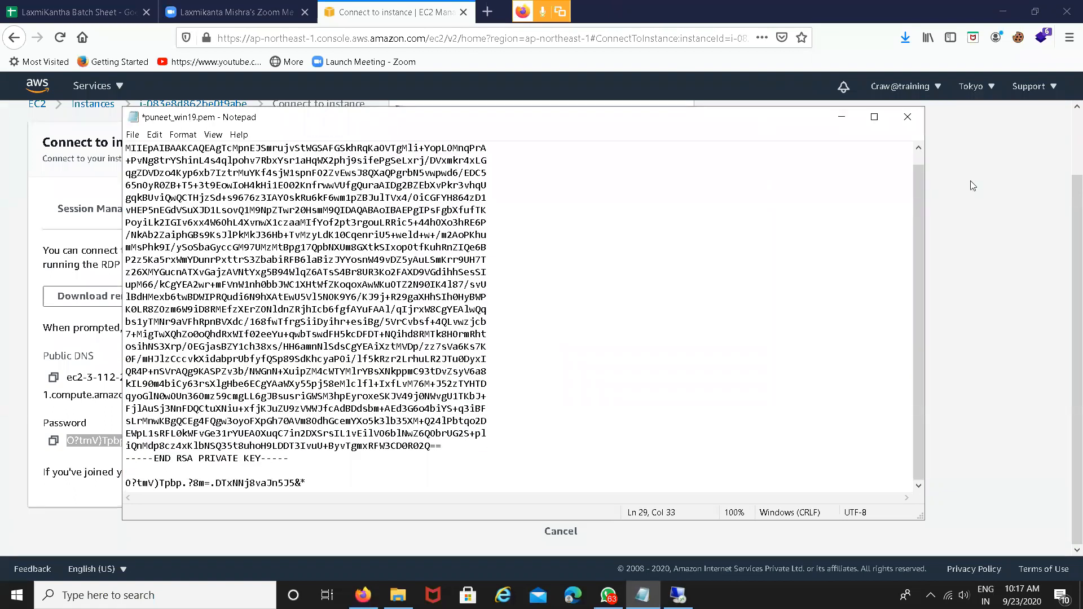
Return to AWS, open the instance's details page and select public IPv4 address 3.112.22.103
{"action": "left_click", "coordinate": [1013, 193]}
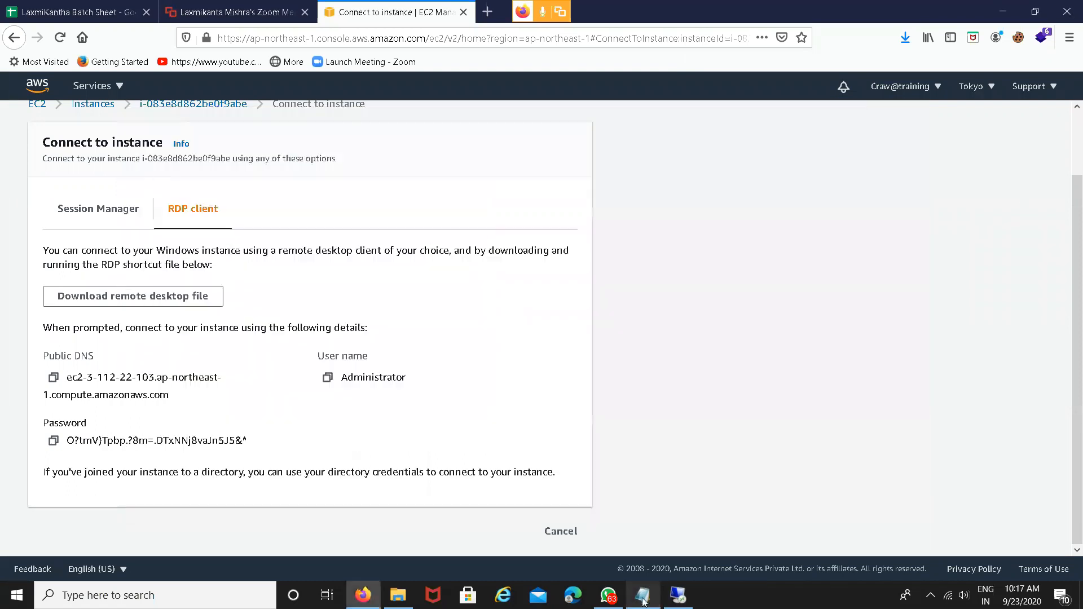
{"action": "left_click", "coordinate": [643, 598]}
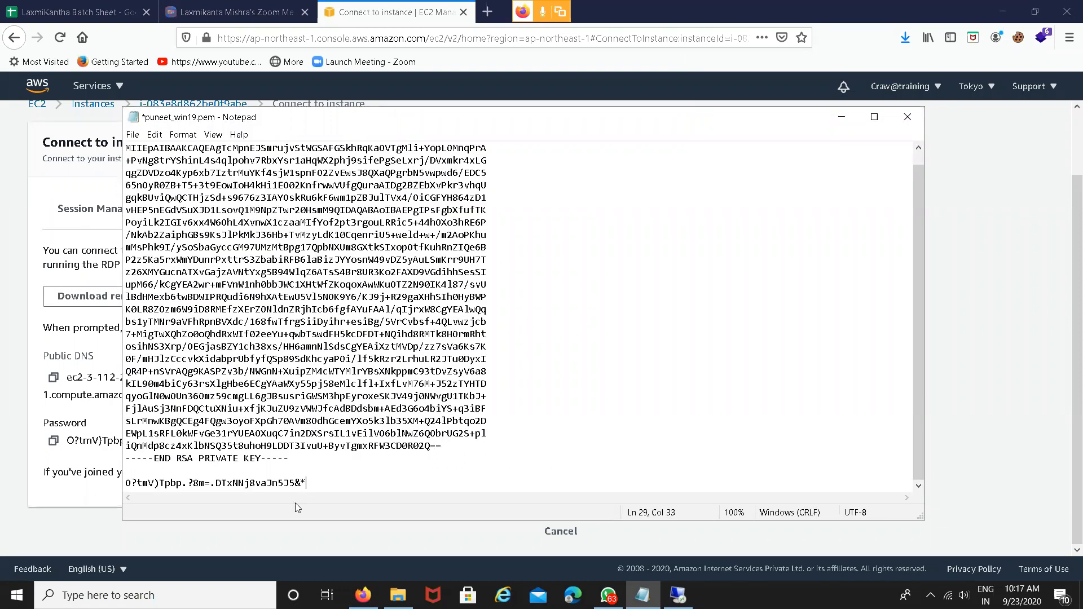
{"action": "left_click", "coordinate": [952, 285]}
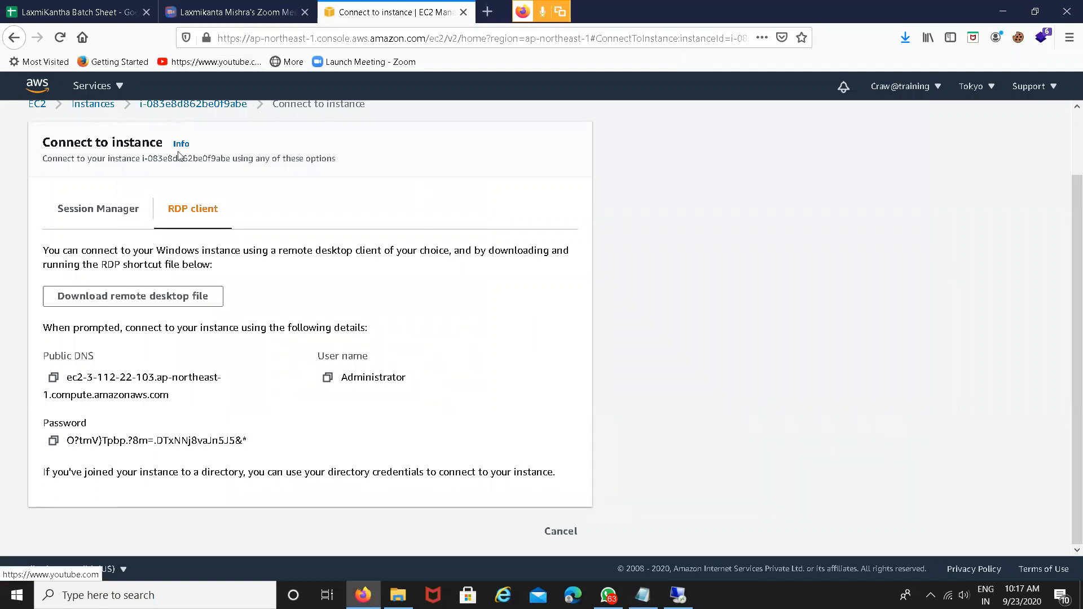
{"action": "left_click", "coordinate": [189, 109]}
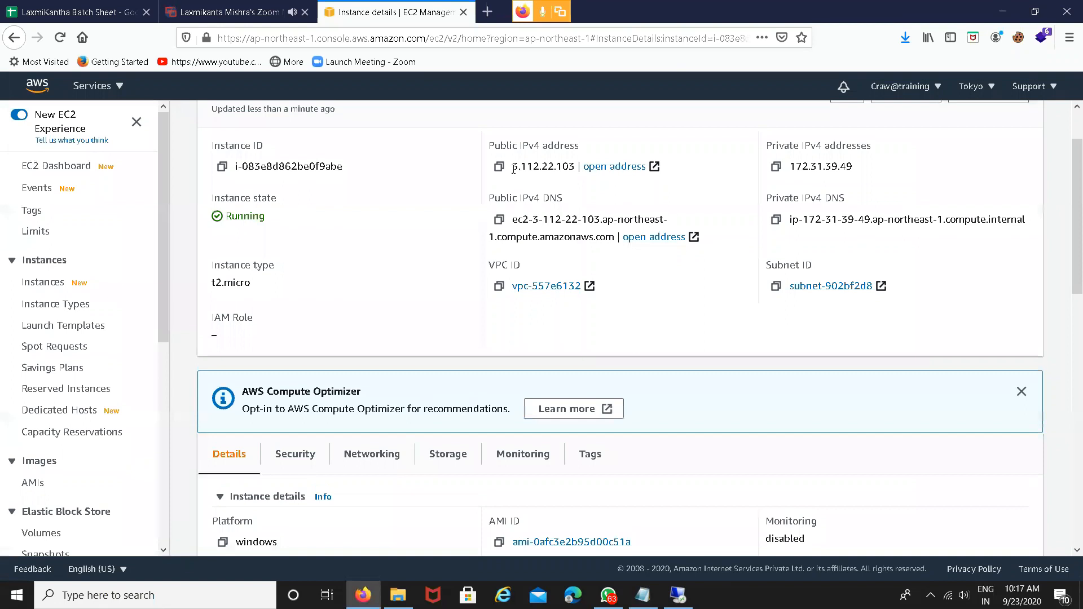
{"action": "left_click_drag", "start_coordinate": [512, 167], "coordinate": [575, 167]}
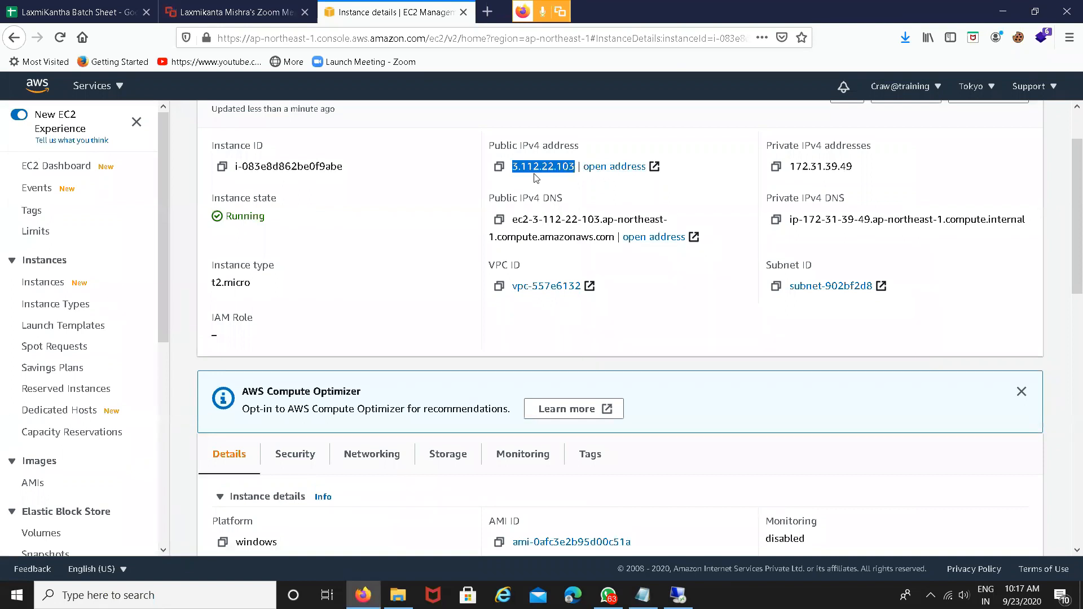
Copy 3.112.22.103 into Remote Desktop Connection's Computer field and start connecting
{"action": "left_click", "coordinate": [499, 167]}
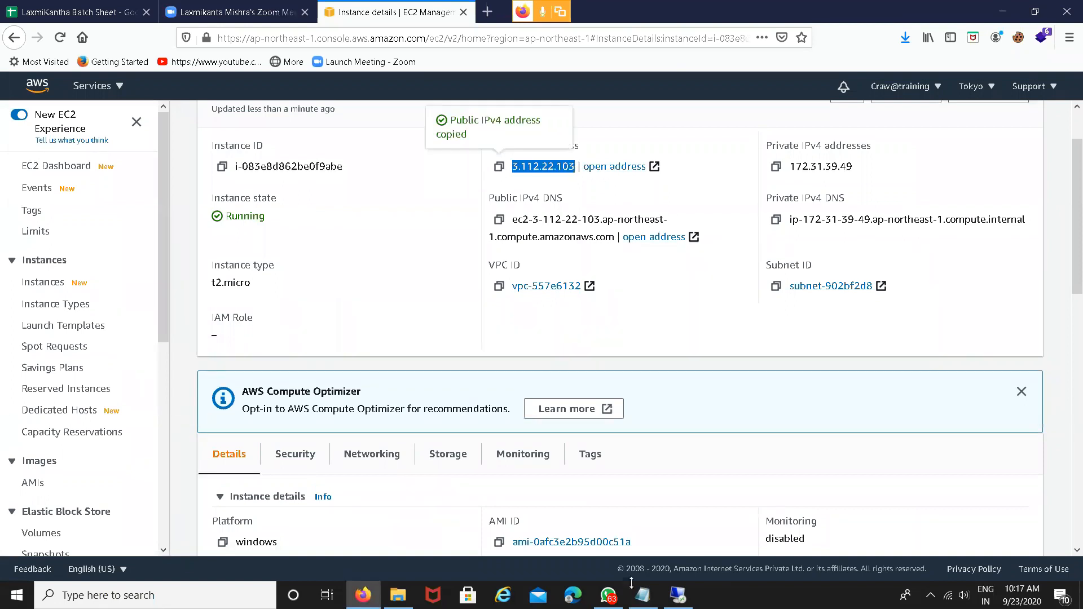
{"action": "left_click", "coordinate": [671, 597]}
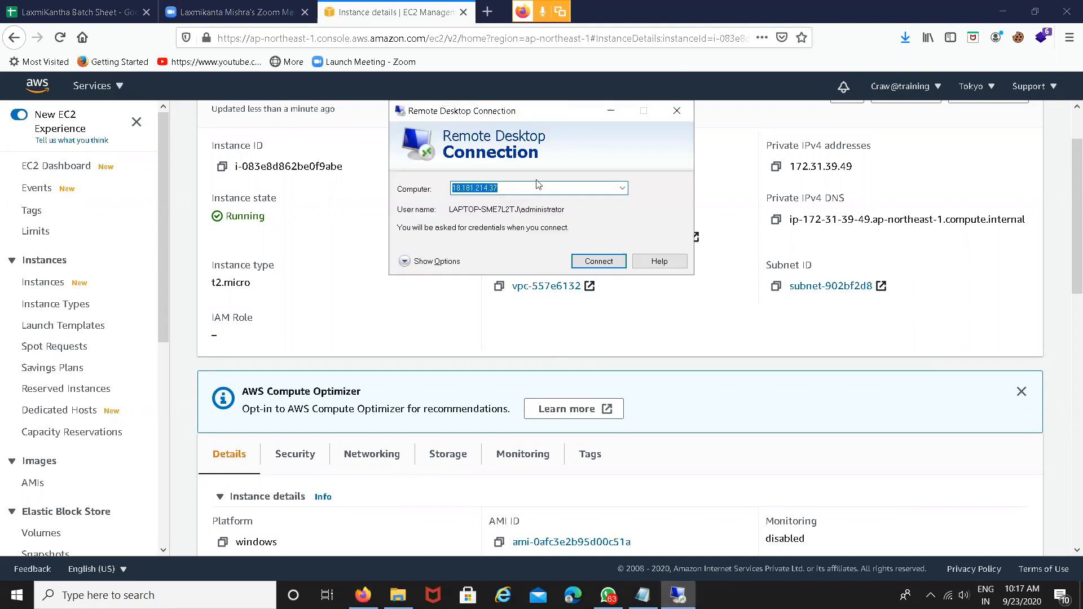
{"action": "key", "text": "ctrl+v"}
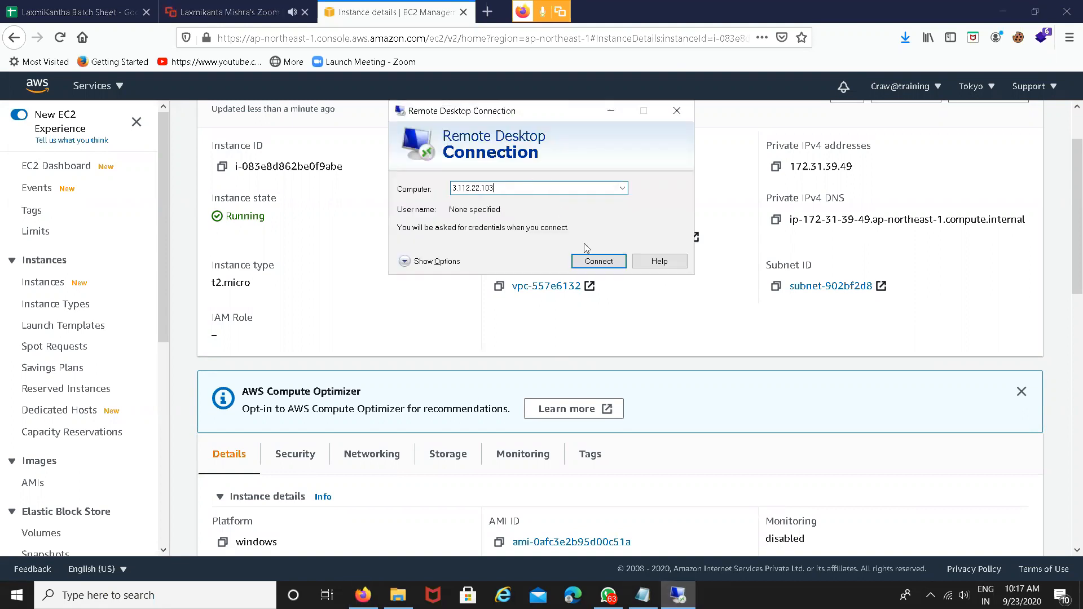
{"action": "left_click", "coordinate": [586, 261]}
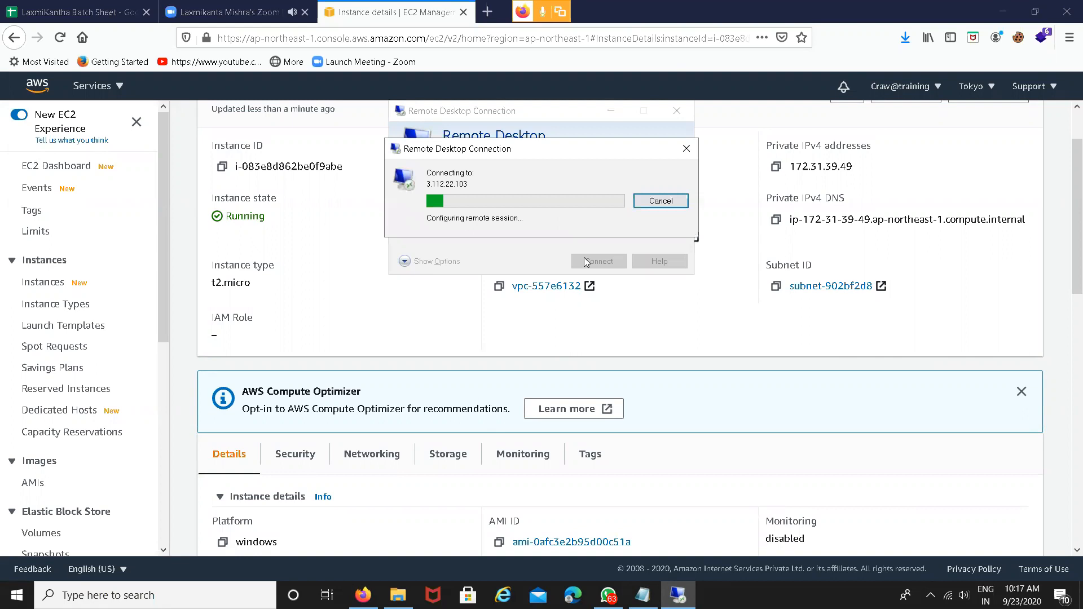
Log in as administrator with the password copied from the key file
{"action": "type", "text": "administrator"}
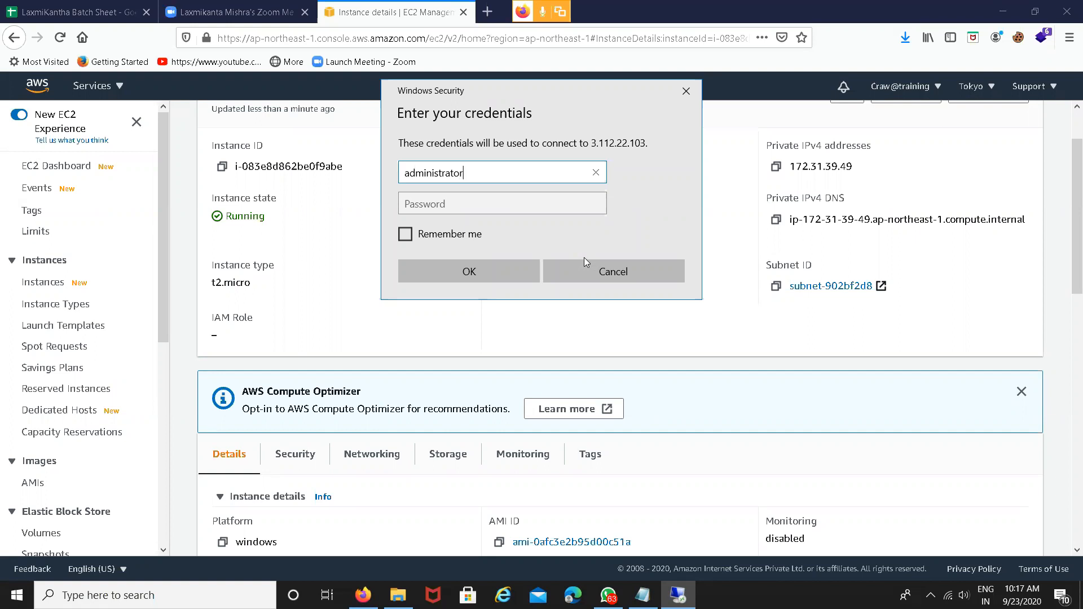
{"action": "key", "text": "Tab"}
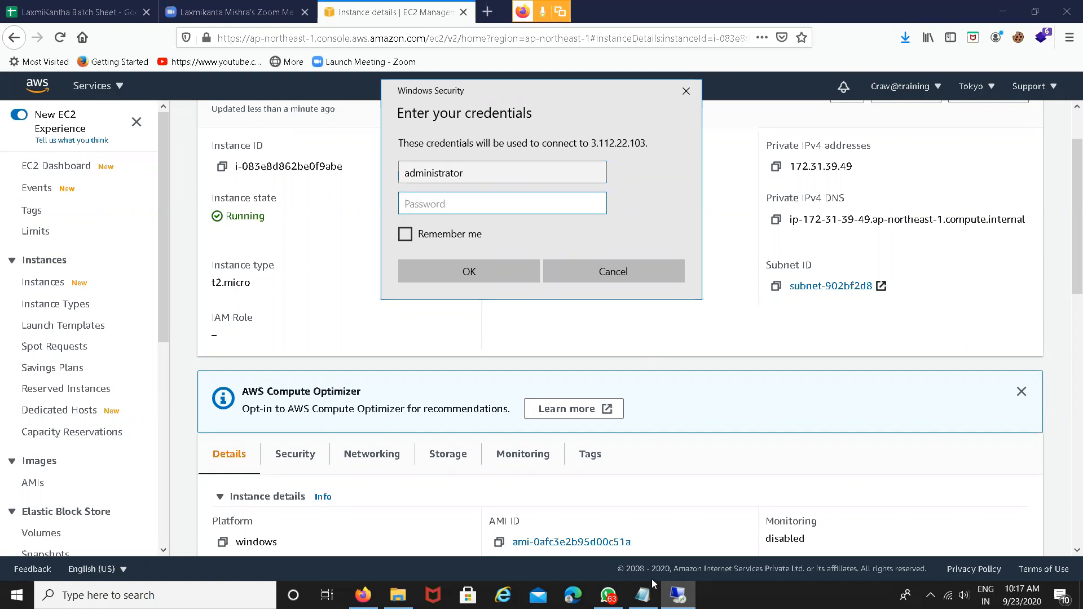
{"action": "left_click", "coordinate": [643, 594]}
{"action": "left_click_drag", "start_coordinate": [306, 483], "coordinate": [127, 492]}
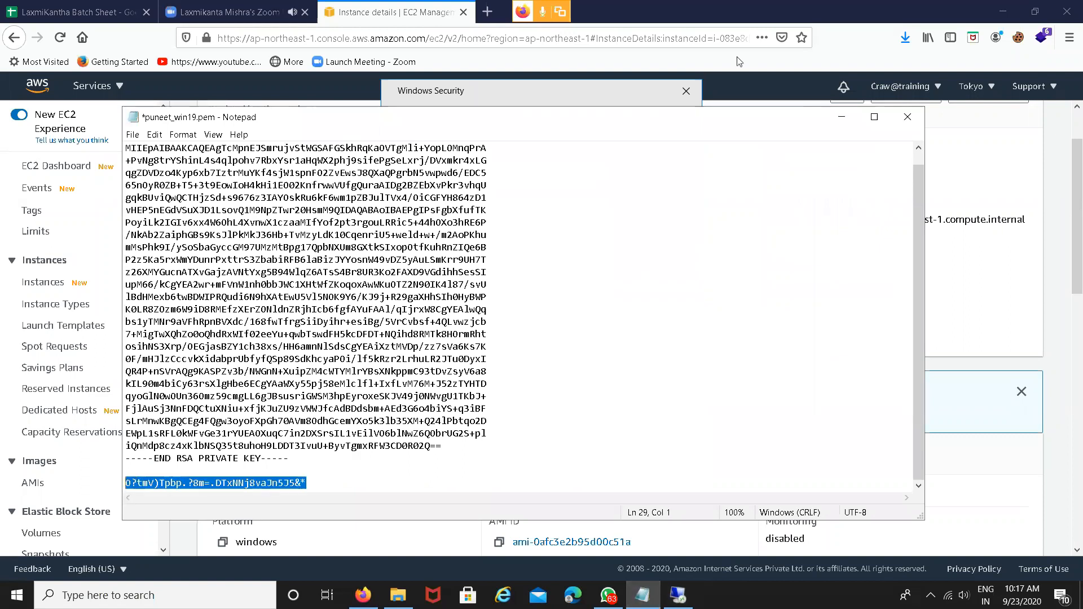
{"action": "key", "text": "alt+Tab"}
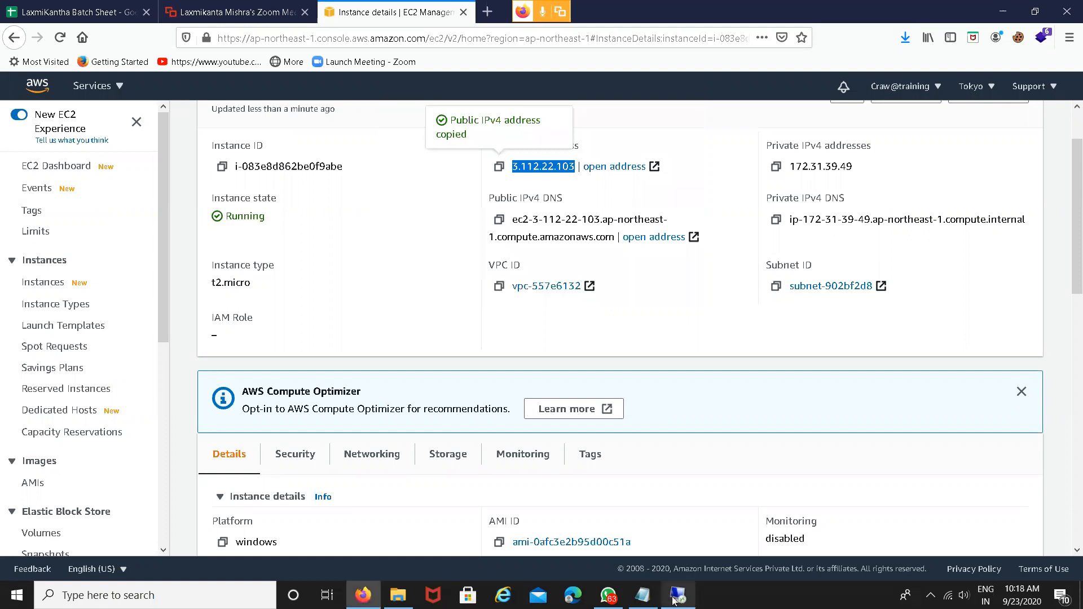
{"action": "key", "text": "alt+Tab"}
{"action": "key", "text": "ctrl+v"}
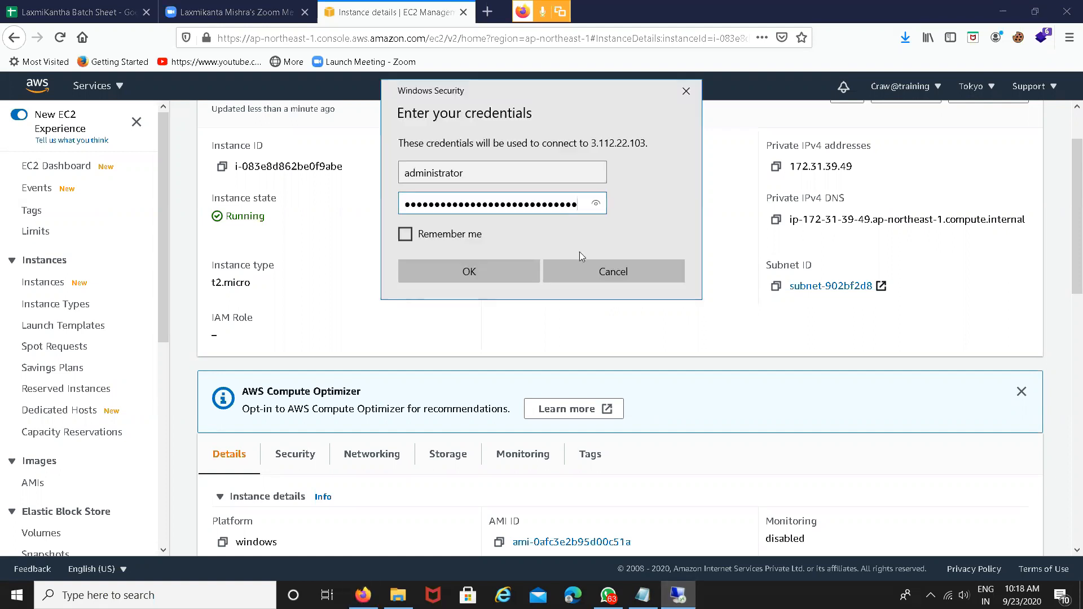
{"action": "left_click", "coordinate": [513, 273]}
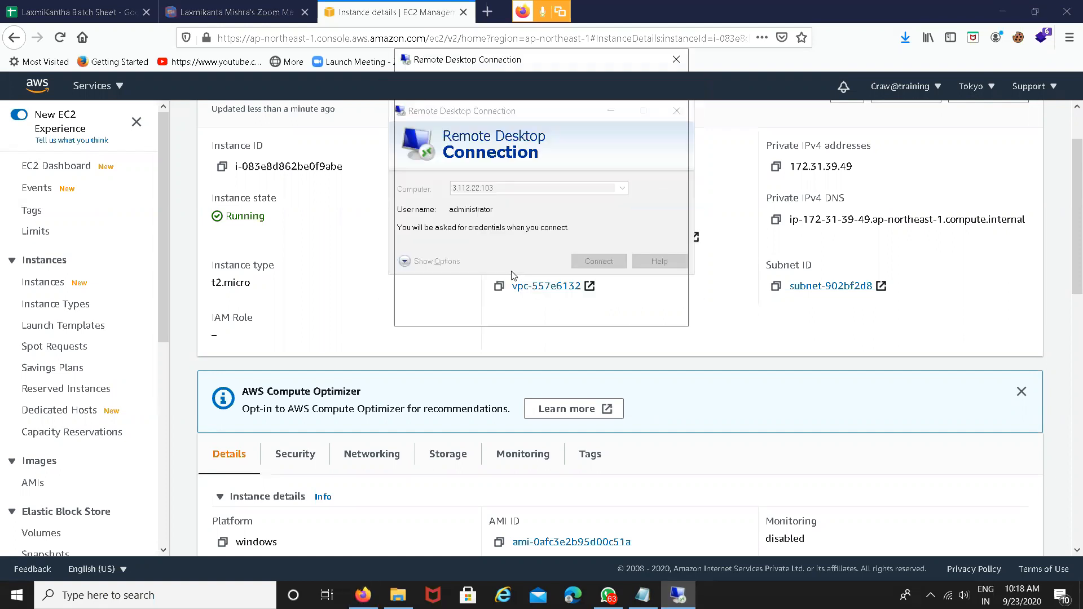
Accept the server certificate warning, decline network discovery, and refresh the remote desktop twice
{"action": "left_click", "coordinate": [588, 311]}
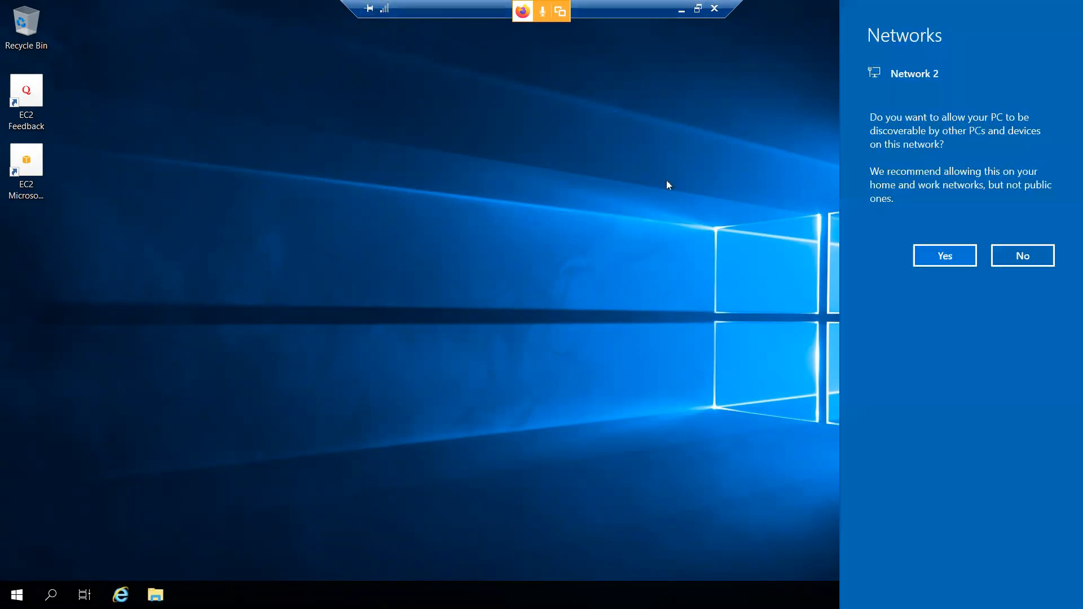
{"action": "left_click", "coordinate": [1025, 254]}
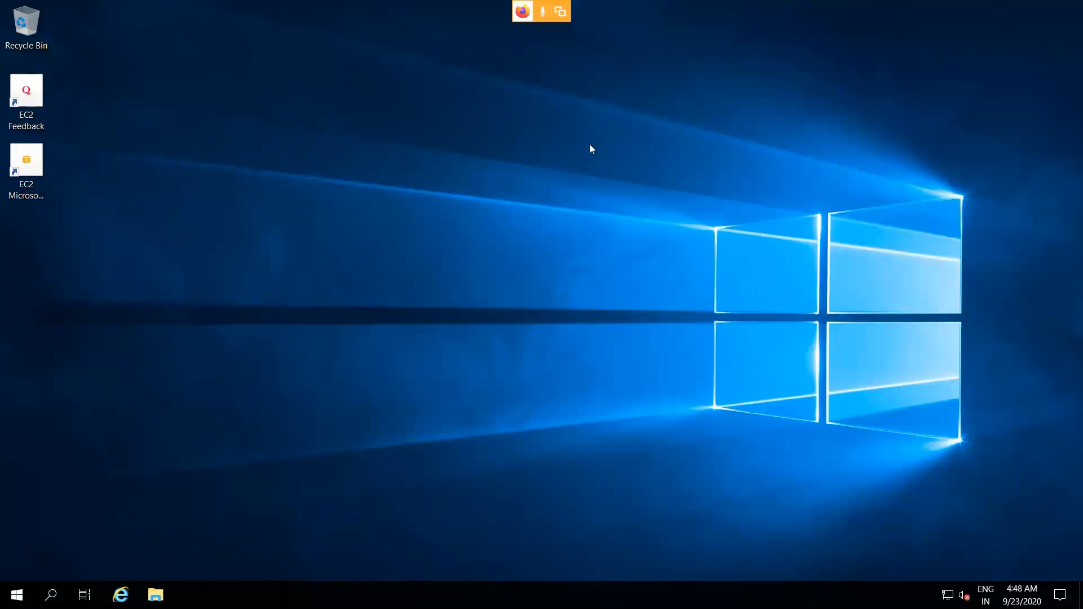
{"action": "right_click", "coordinate": [590, 145]}
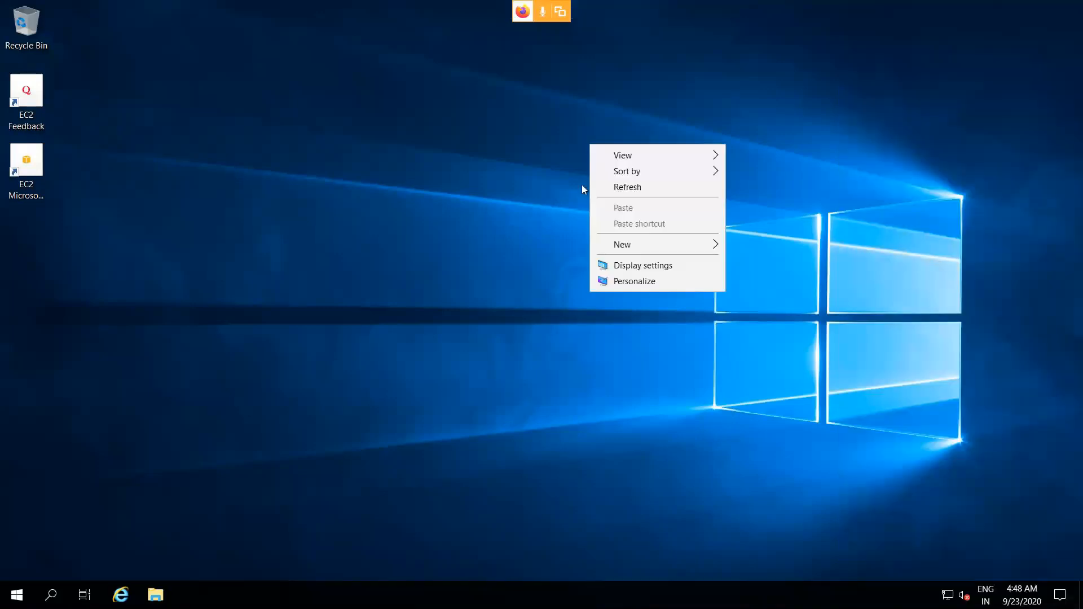
{"action": "left_click", "coordinate": [614, 186]}
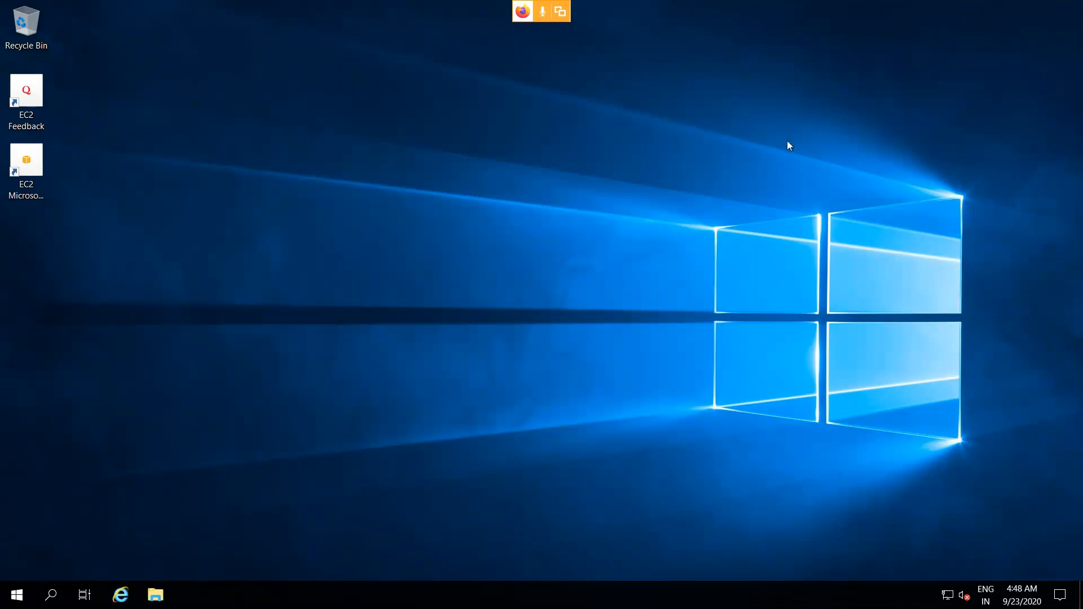
{"action": "right_click", "coordinate": [788, 145]}
{"action": "left_click", "coordinate": [813, 185]}
Launch Server Manager from Start, dismiss the Windows Admin Center notice, and minimise the window
{"action": "left_click", "coordinate": [2, 603]}
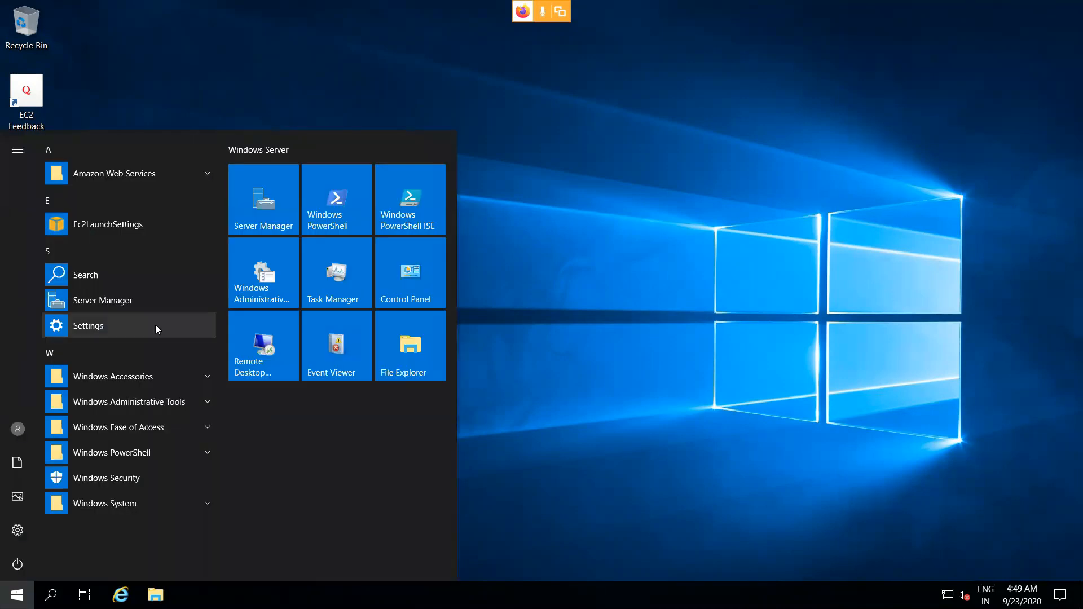
{"action": "left_click", "coordinate": [148, 307]}
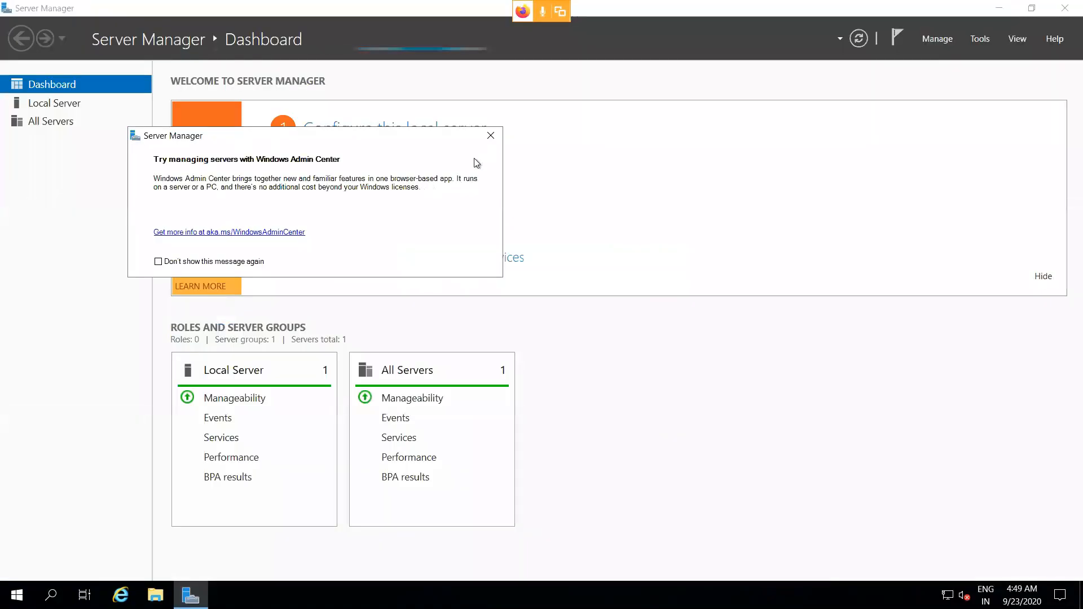
{"action": "left_click", "coordinate": [491, 134]}
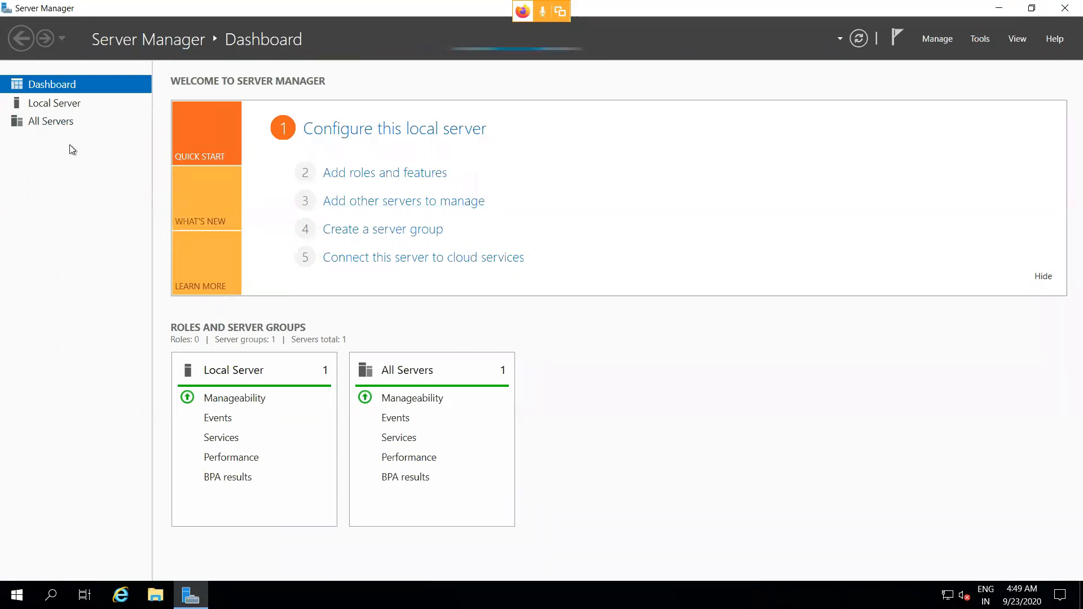
{"action": "mouse_move", "coordinate": [975, 4]}
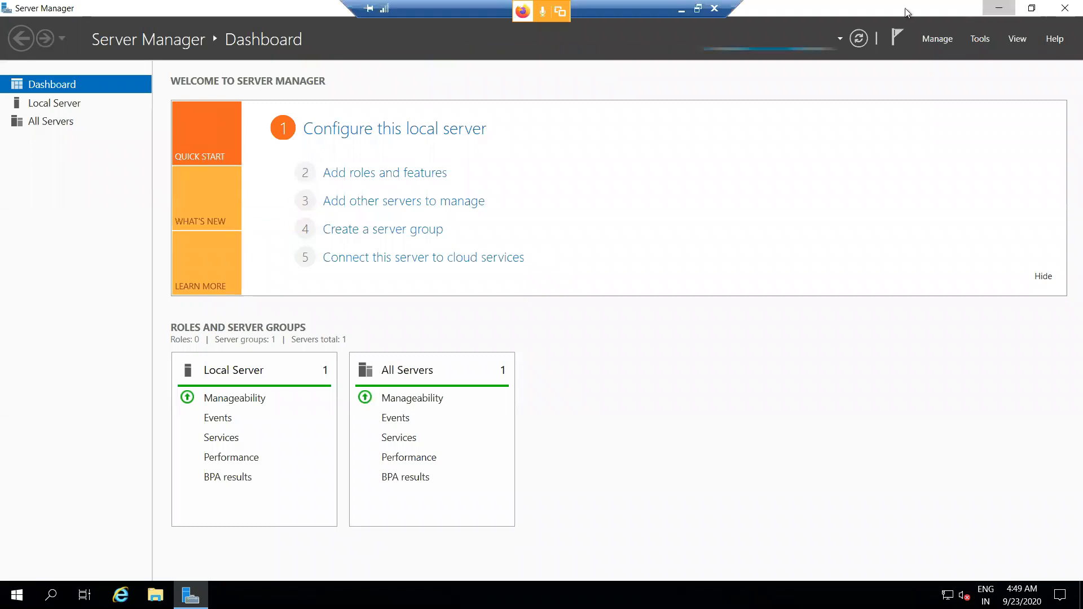
{"action": "left_click", "coordinate": [999, 8]}
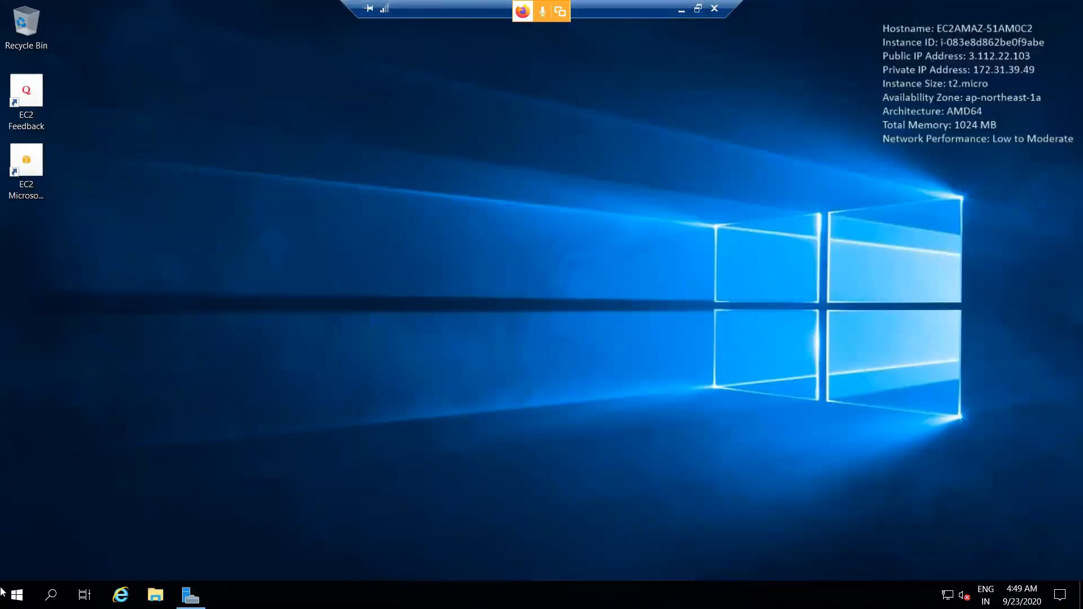
Turn on the Computer (This PC) icon in Themes' desktop icon settings, then close Settings
{"action": "left_click", "coordinate": [17, 595]}
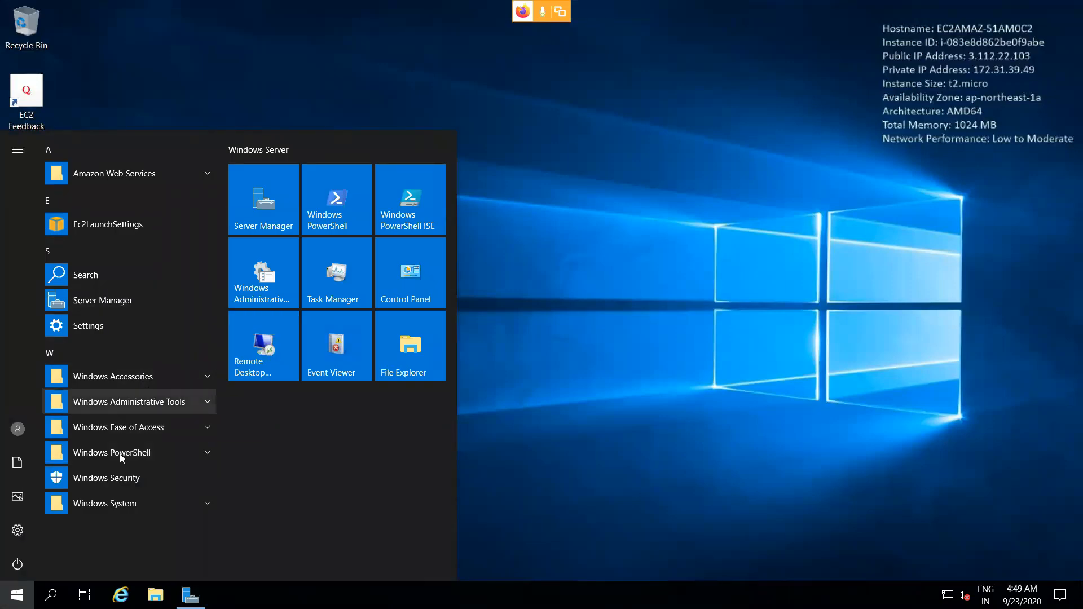
{"action": "left_click", "coordinate": [548, 161]}
{"action": "right_click", "coordinate": [550, 167]}
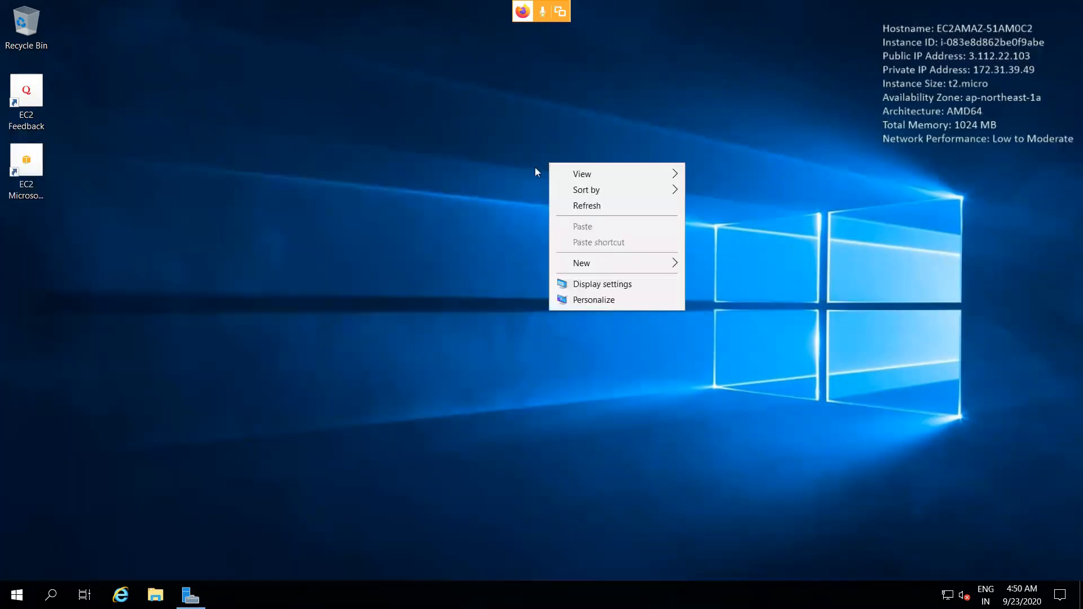
{"action": "left_click", "coordinate": [610, 297]}
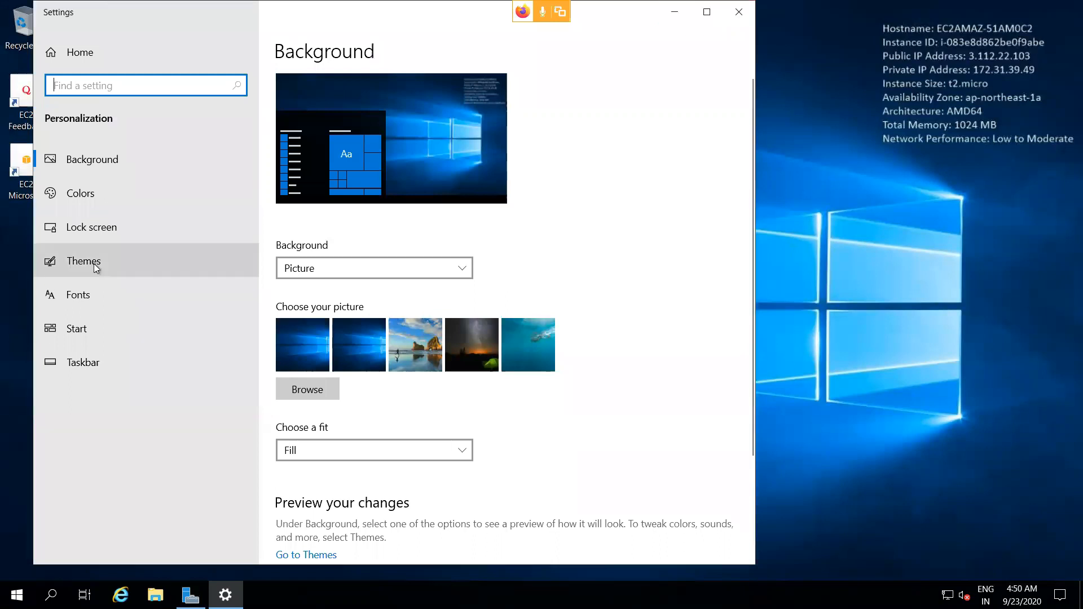
{"action": "left_click", "coordinate": [94, 264]}
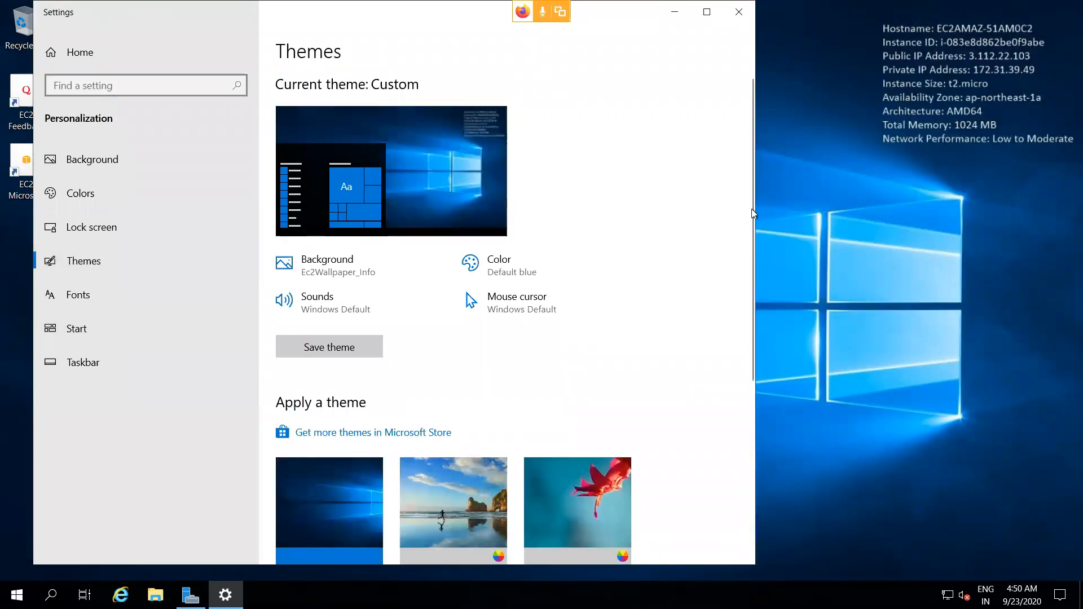
{"action": "scroll", "coordinate": [749, 327], "scroll_direction": "down", "scroll_amount": 4}
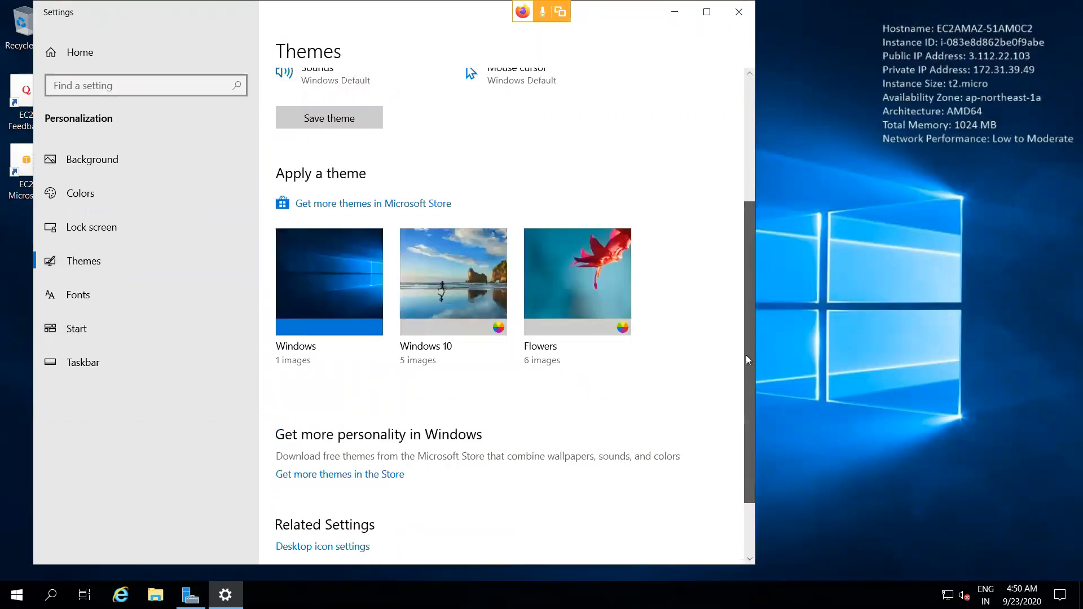
{"action": "scroll", "coordinate": [746, 355], "scroll_direction": "down", "scroll_amount": 2}
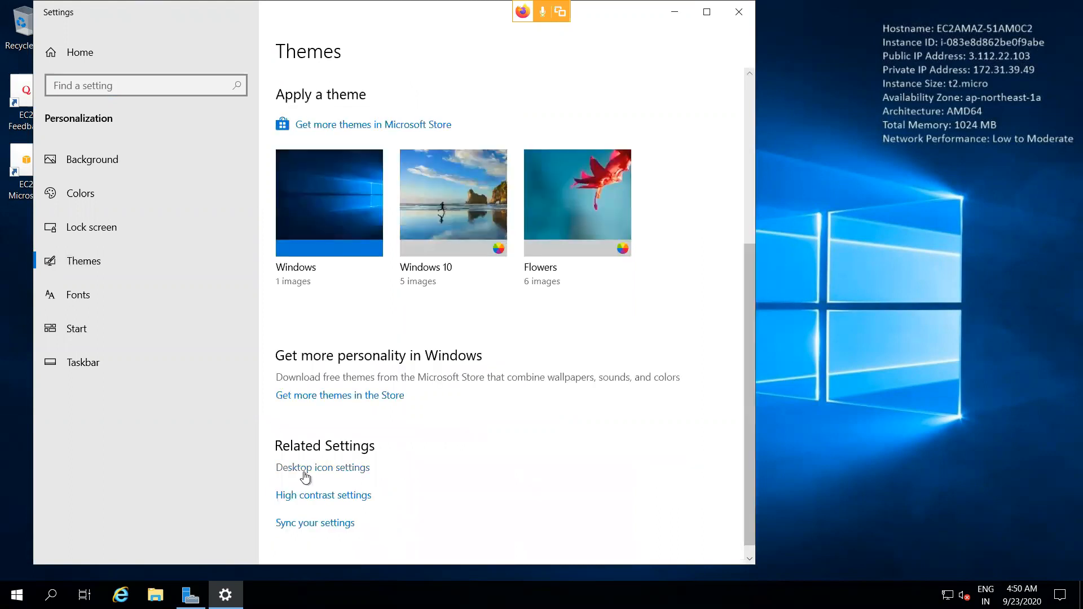
{"action": "left_click", "coordinate": [305, 469]}
{"action": "left_click", "coordinate": [112, 125]}
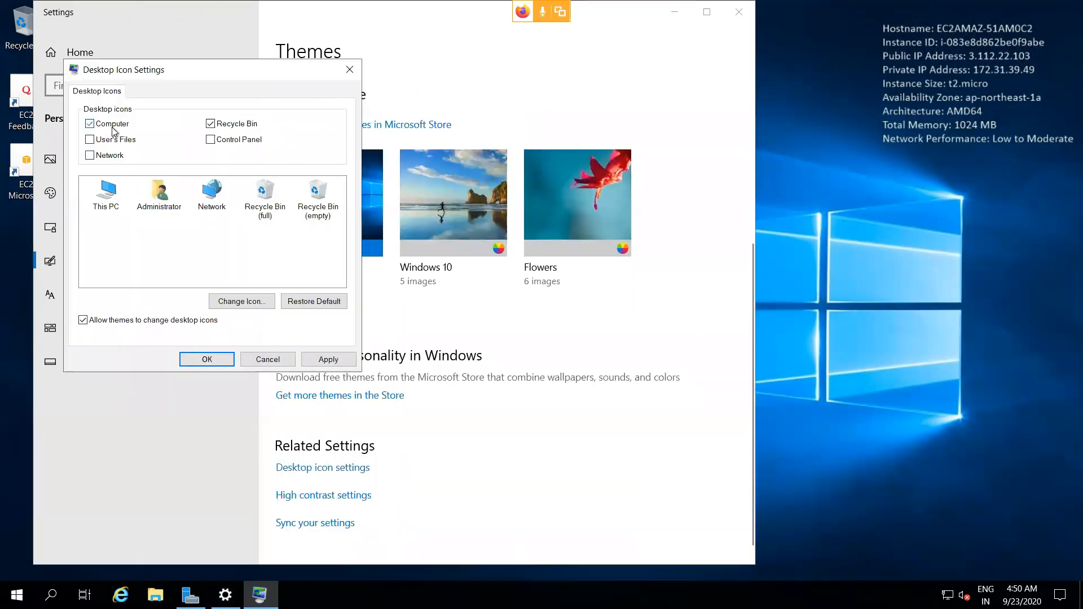
{"action": "left_click", "coordinate": [220, 359]}
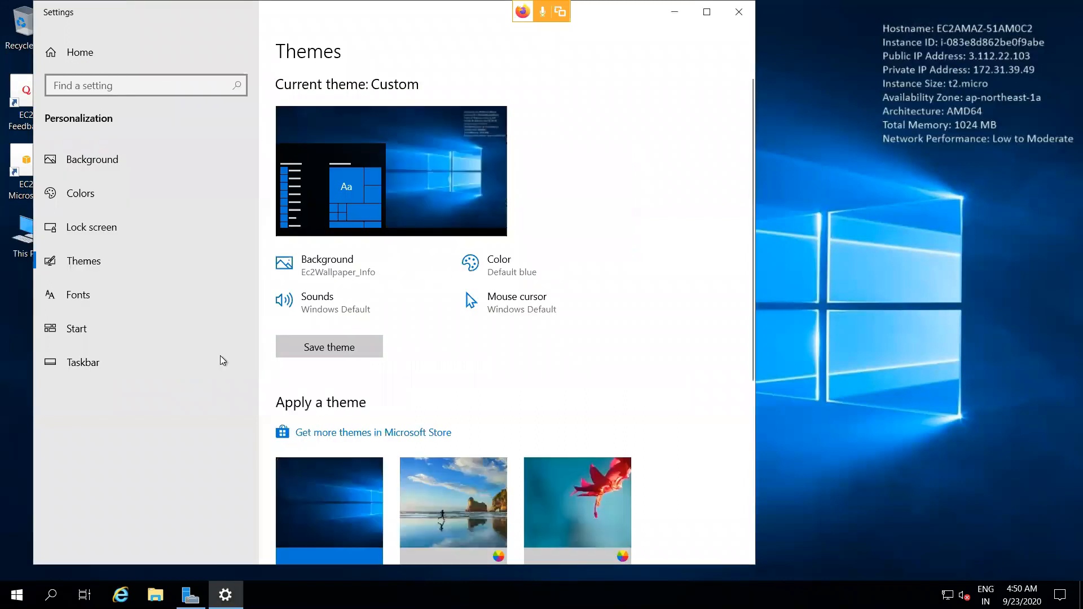
{"action": "left_click", "coordinate": [739, 12]}
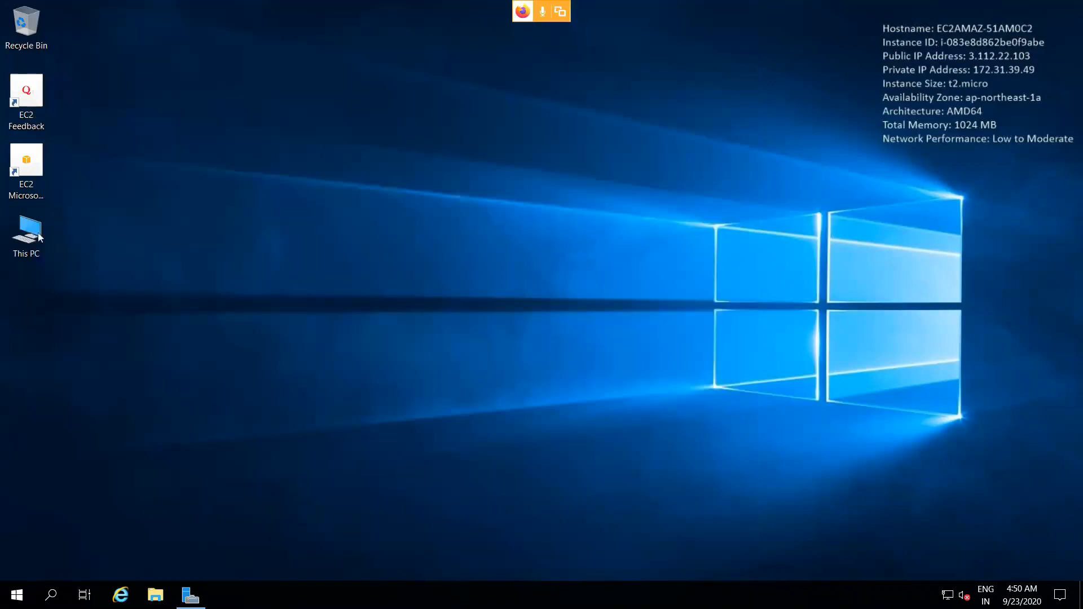
{"action": "right_click", "coordinate": [26, 237]}
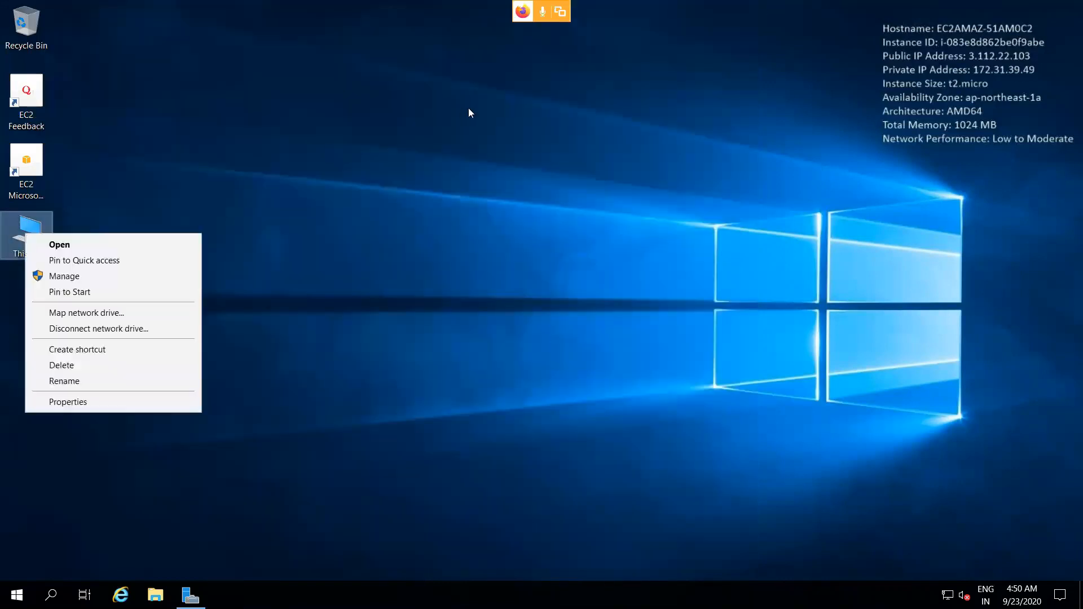
{"action": "left_click", "coordinate": [468, 107]}
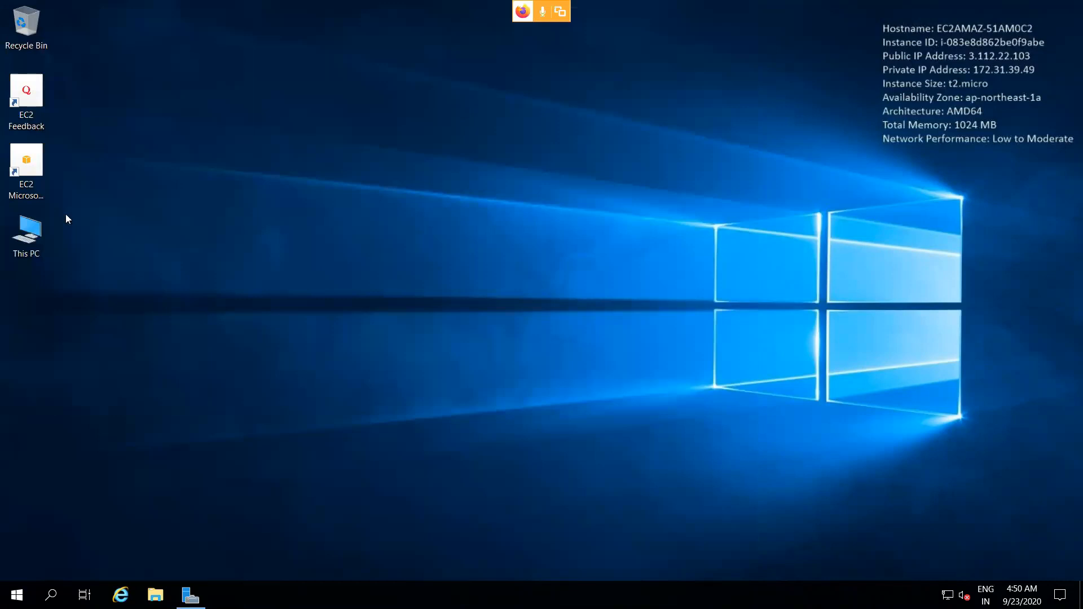
{"action": "double_click", "coordinate": [37, 234]}
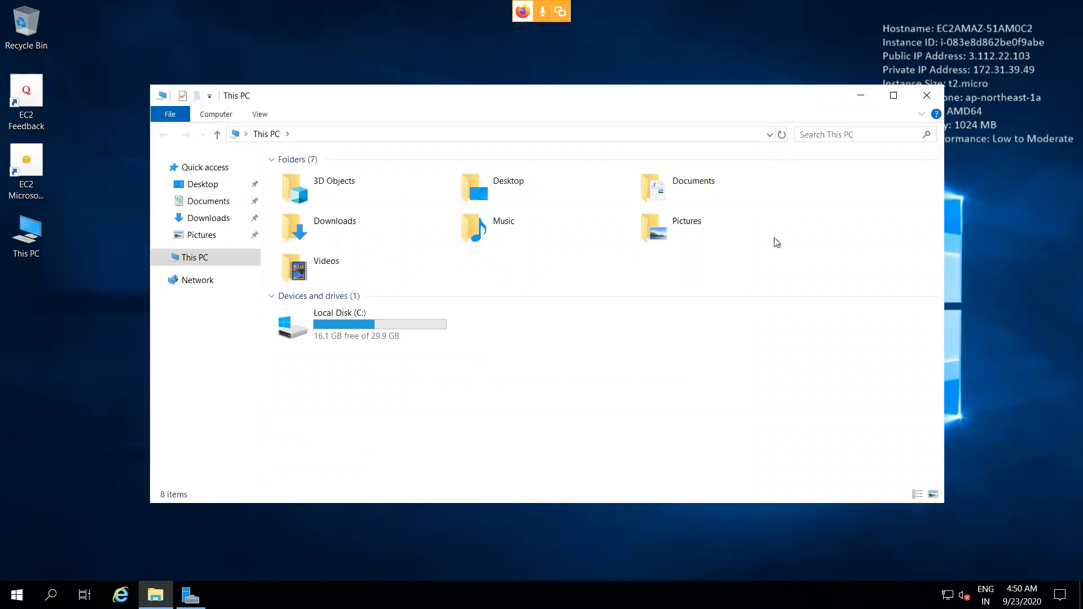
{"action": "left_click", "coordinate": [929, 98]}
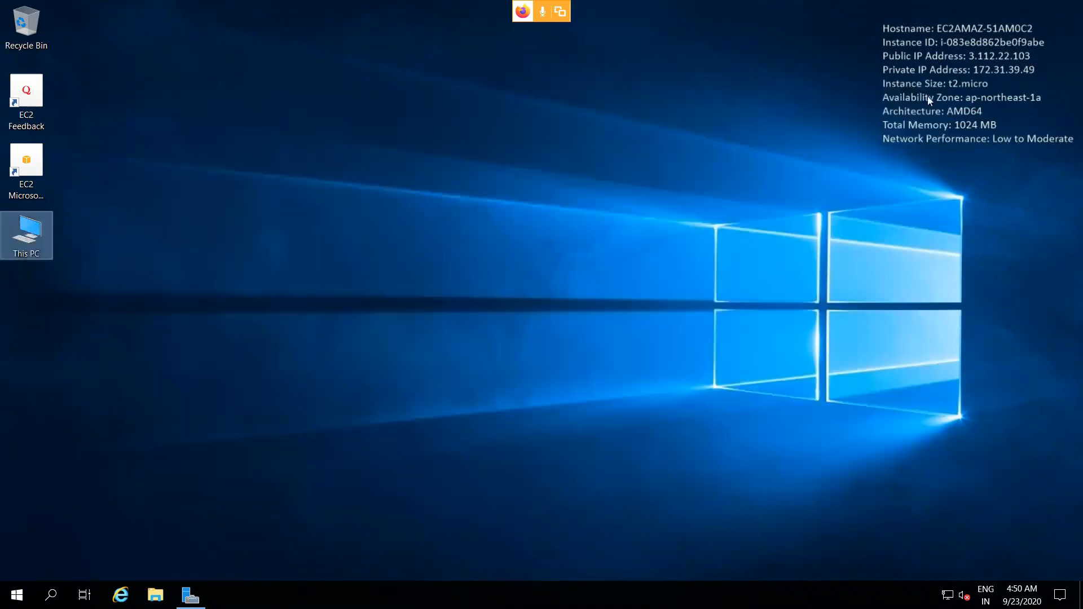
{"action": "left_click", "coordinate": [204, 598]}
{"action": "left_click", "coordinate": [204, 598]}
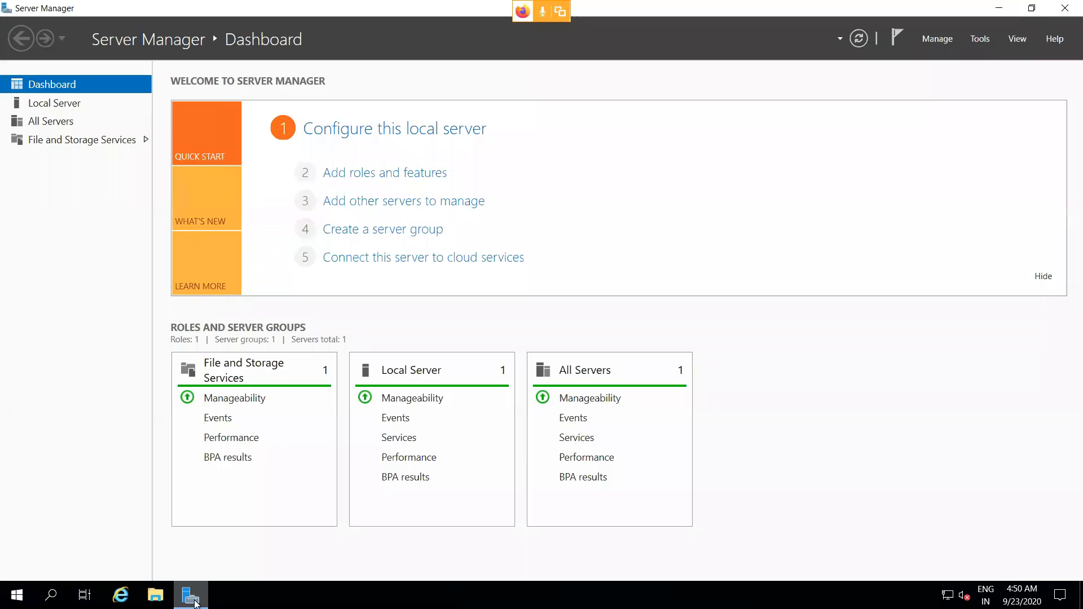
{"action": "left_click", "coordinate": [85, 141]}
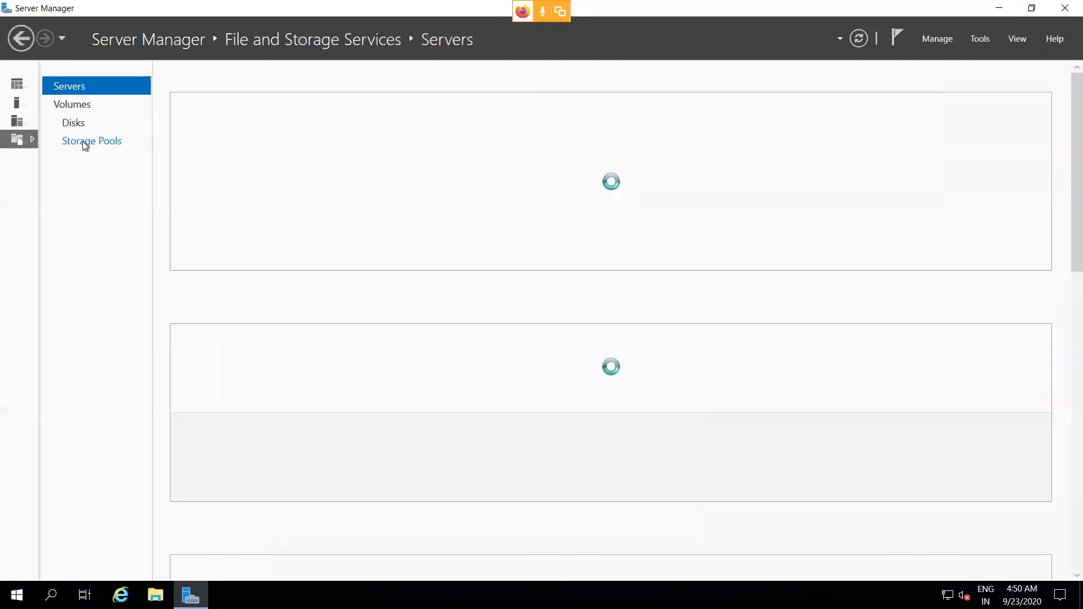
{"action": "left_click", "coordinate": [78, 124]}
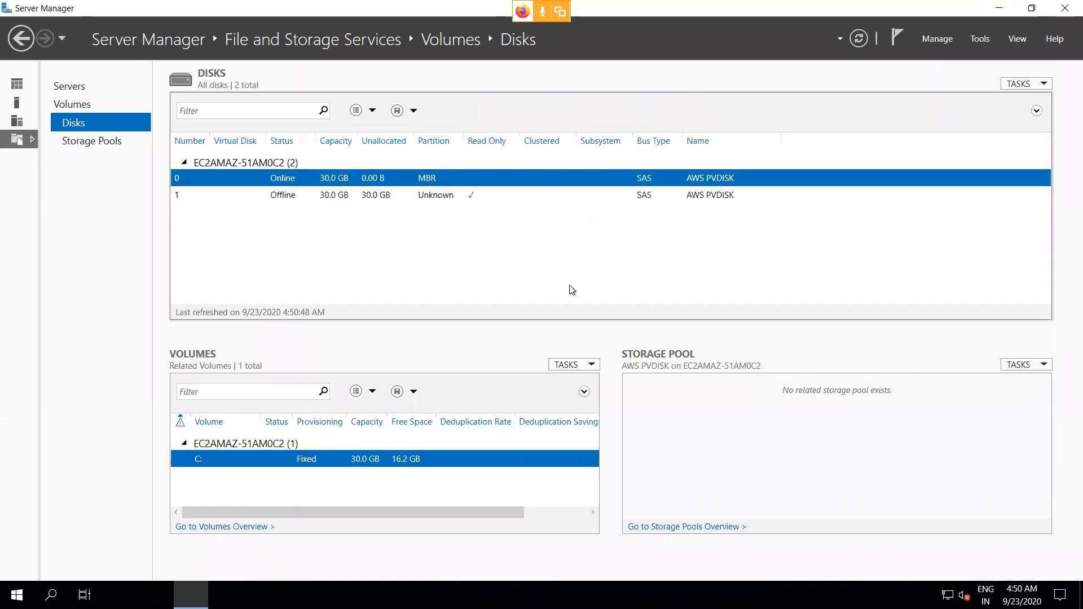
{"action": "left_click", "coordinate": [399, 197]}
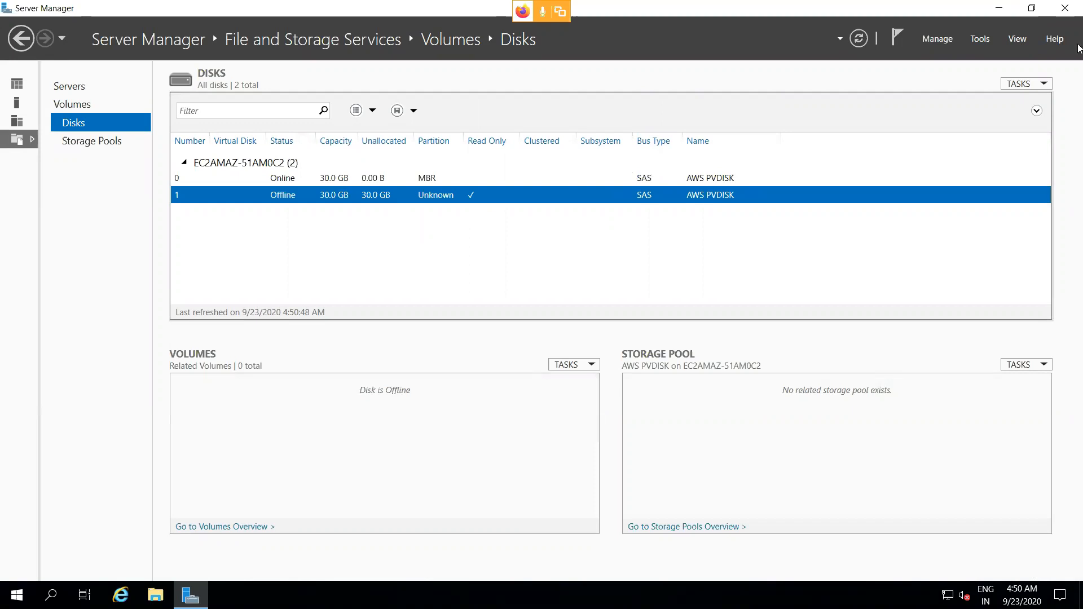
{"action": "left_click", "coordinate": [998, 11]}
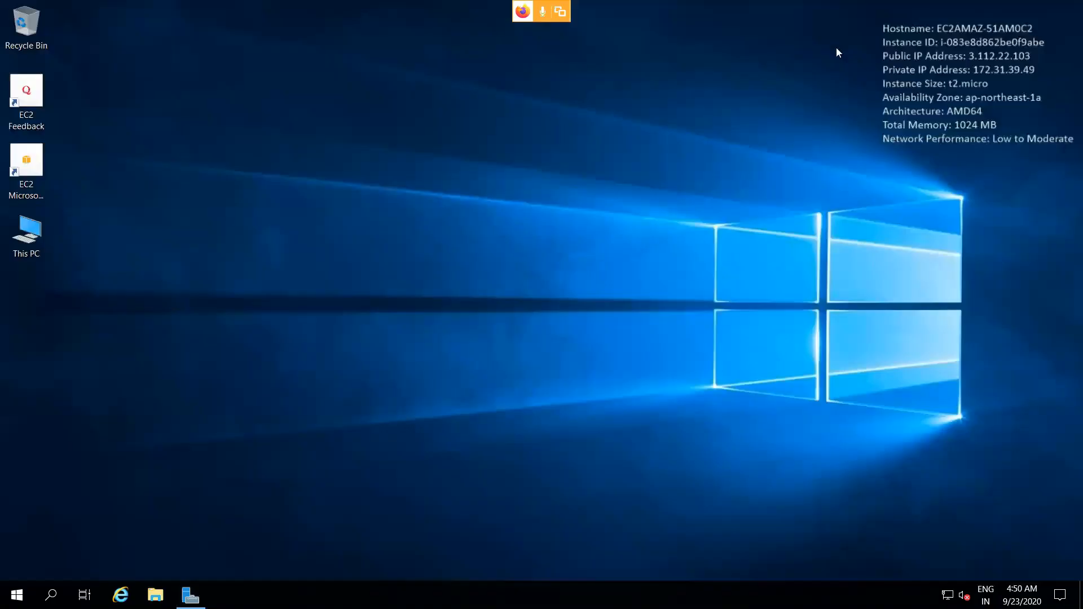
{"action": "mouse_move", "coordinate": [460, 5]}
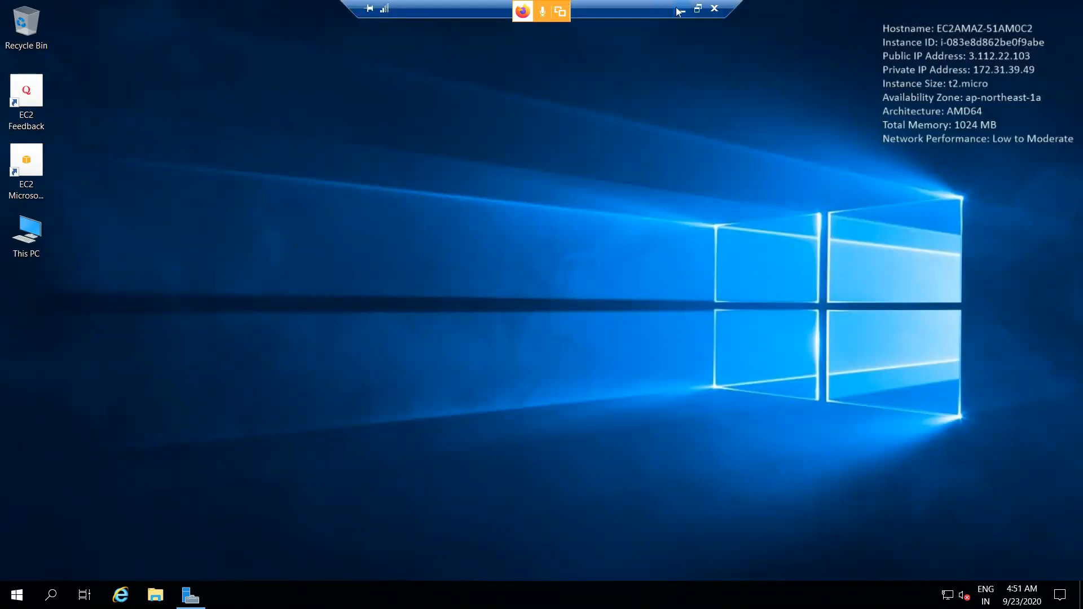
{"action": "left_click", "coordinate": [679, 9]}
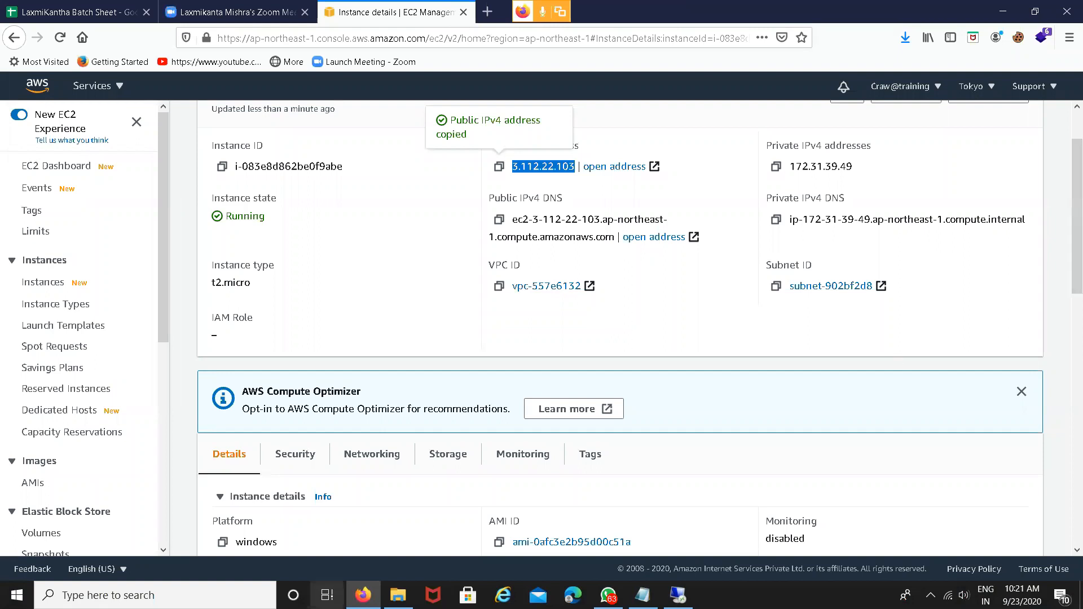
{"action": "left_click", "coordinate": [35, 533]}
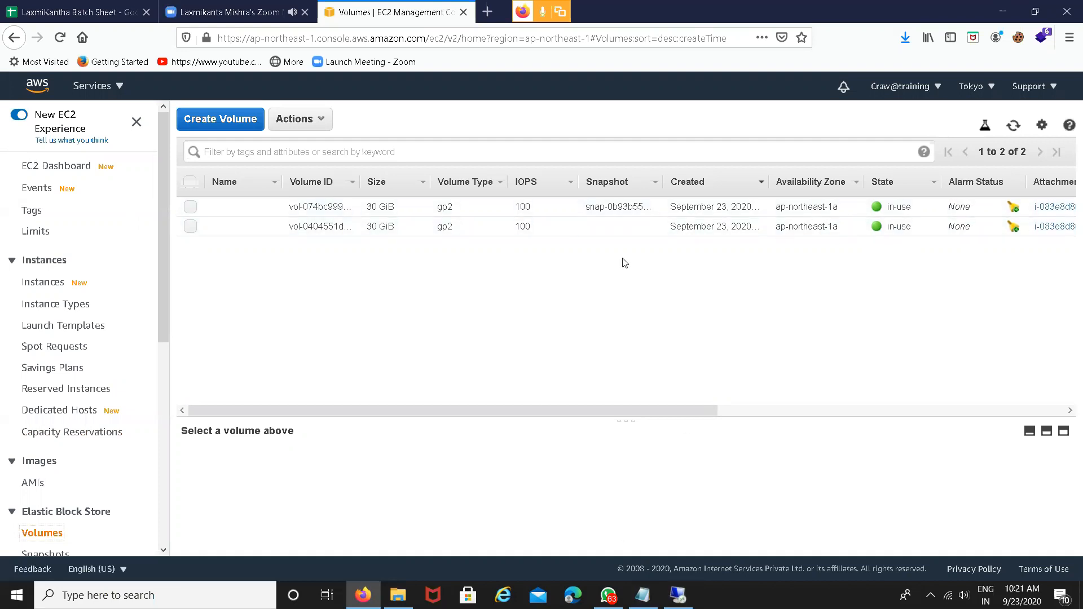
{"action": "left_click", "coordinate": [677, 599]}
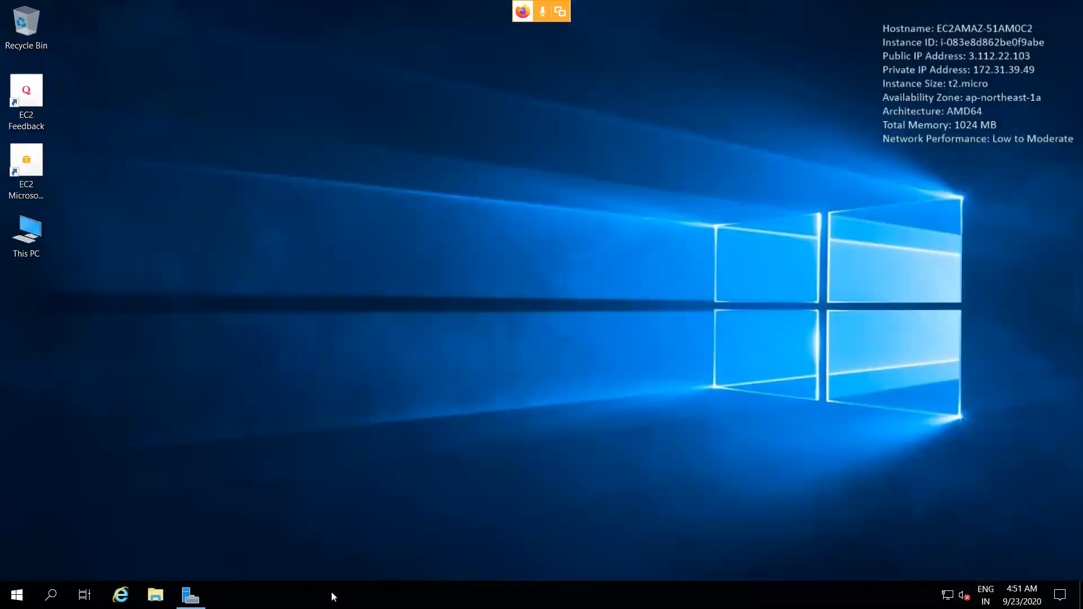
Bring the offline Disk 1 online in Server Manager and confirm the prompt
{"action": "left_click", "coordinate": [190, 597]}
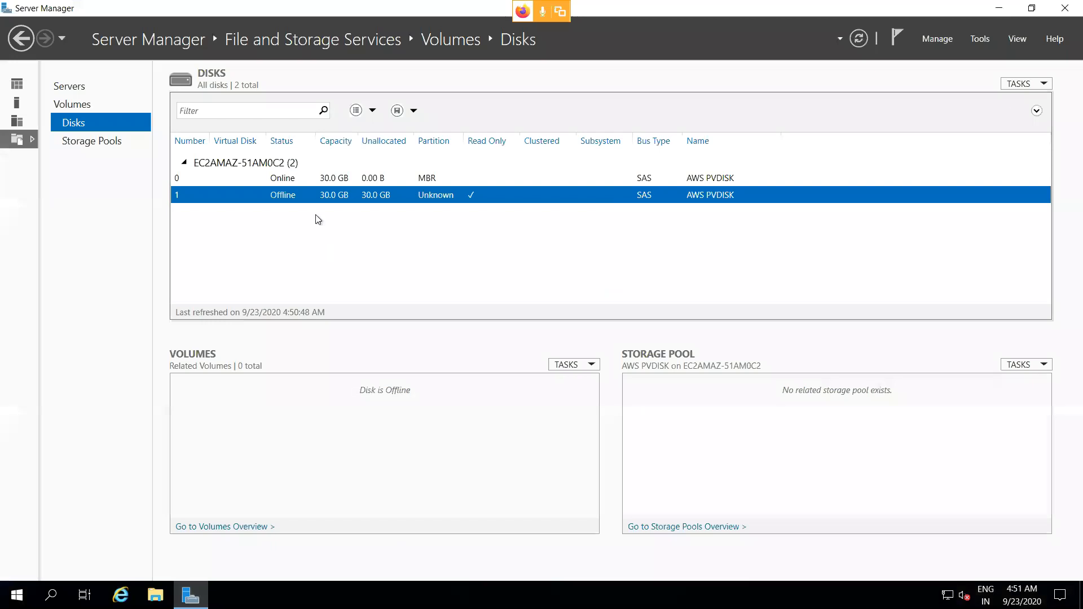
{"action": "right_click", "coordinate": [289, 195]}
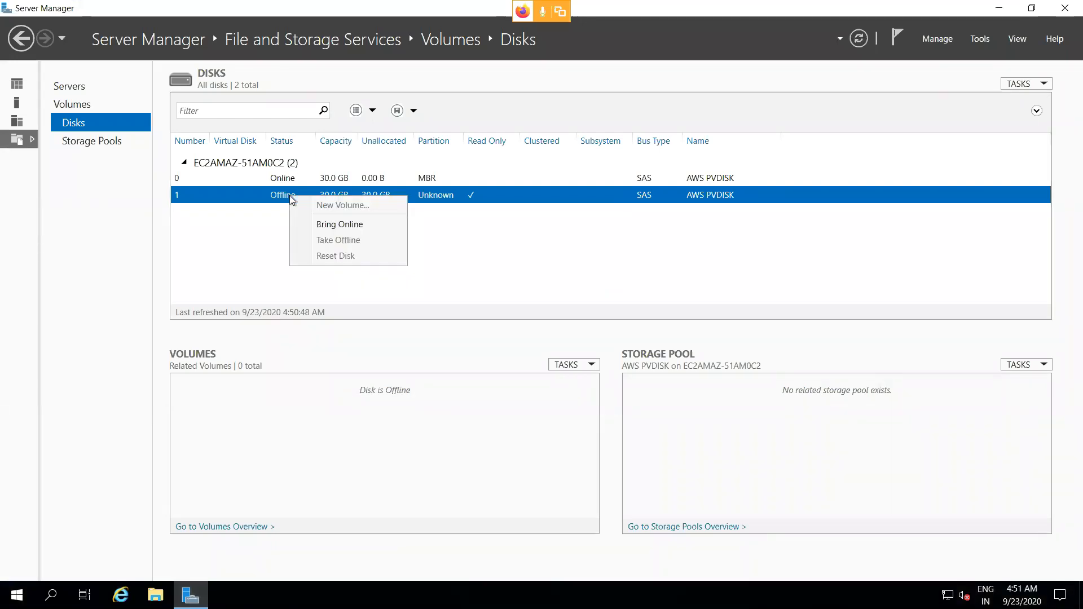
{"action": "left_click", "coordinate": [339, 225]}
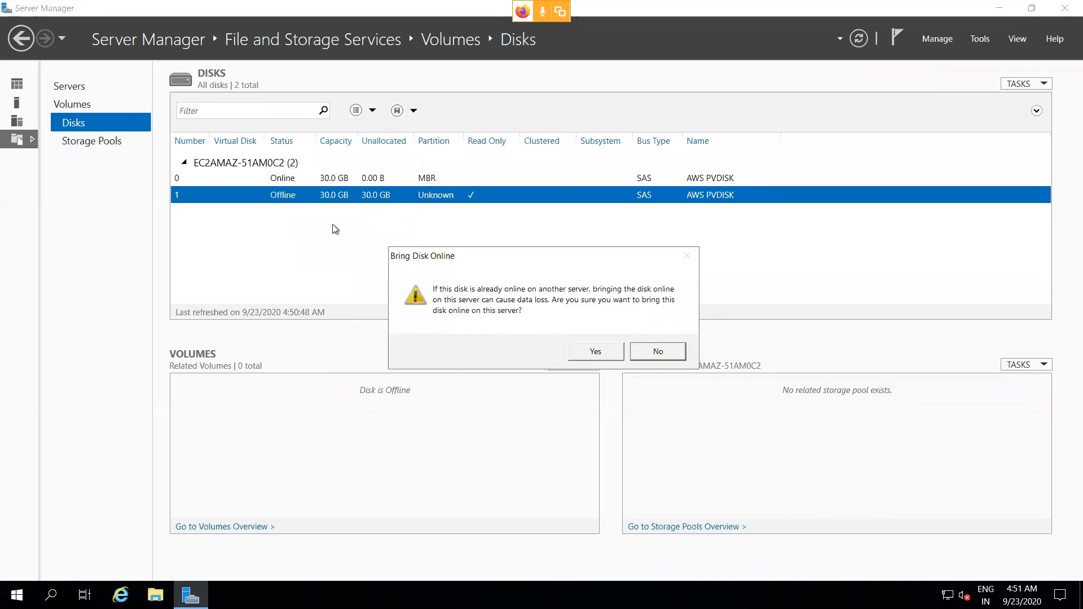
{"action": "left_click", "coordinate": [598, 352]}
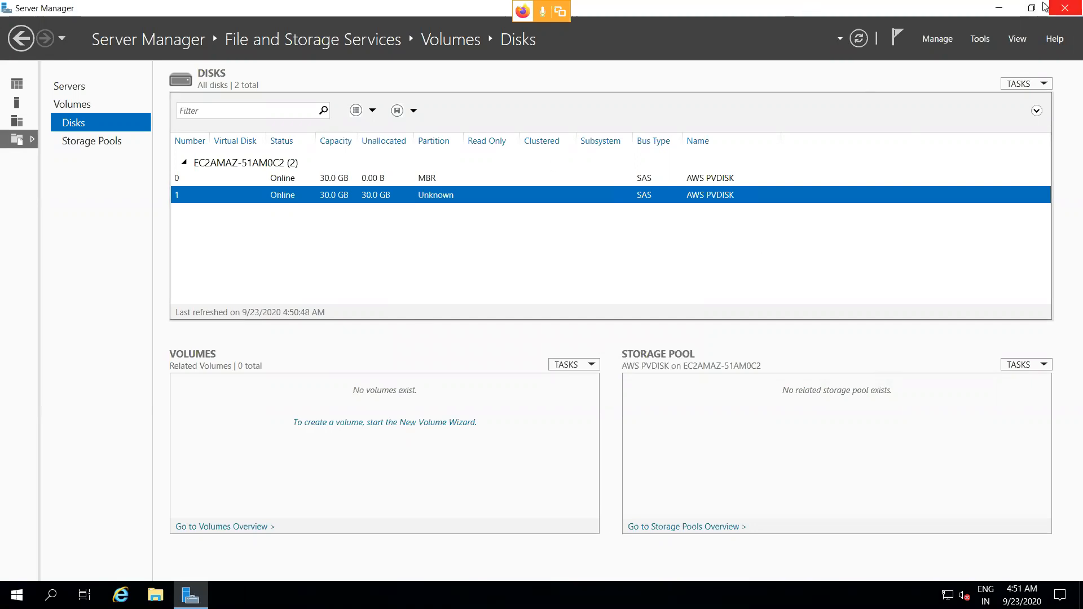
Open This PC and refresh it, finding only Local Disk (C:) still listed
{"action": "left_click", "coordinate": [1009, 9]}
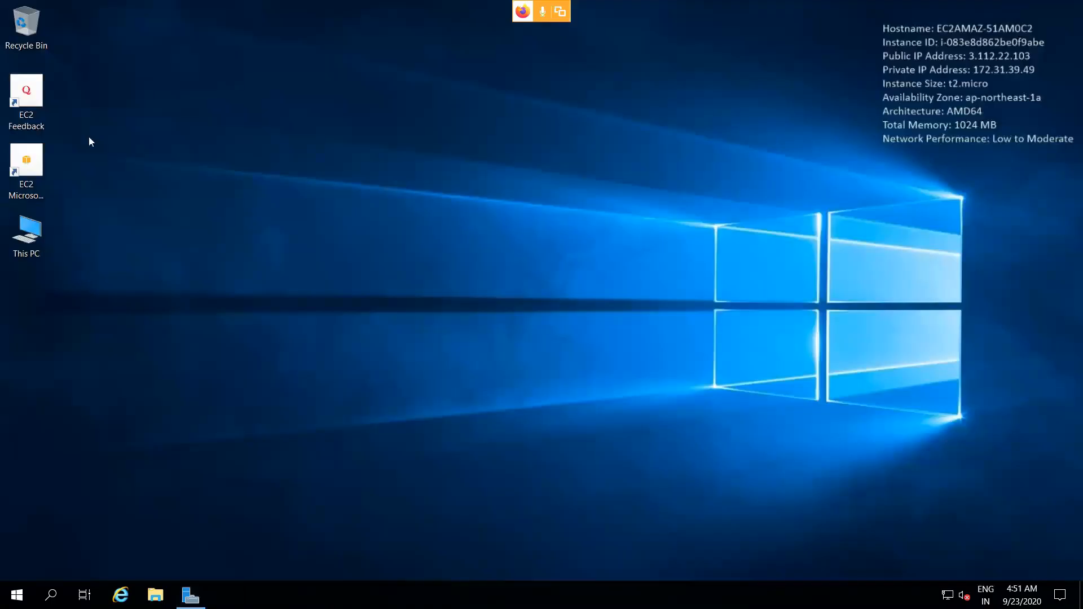
{"action": "double_click", "coordinate": [25, 252]}
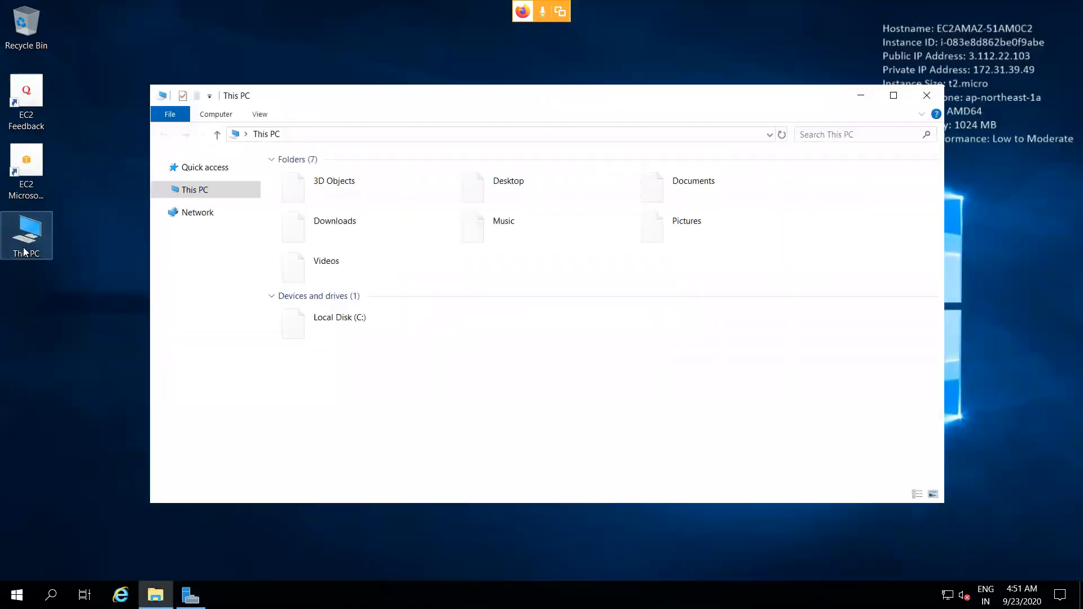
{"action": "right_click", "coordinate": [543, 386]}
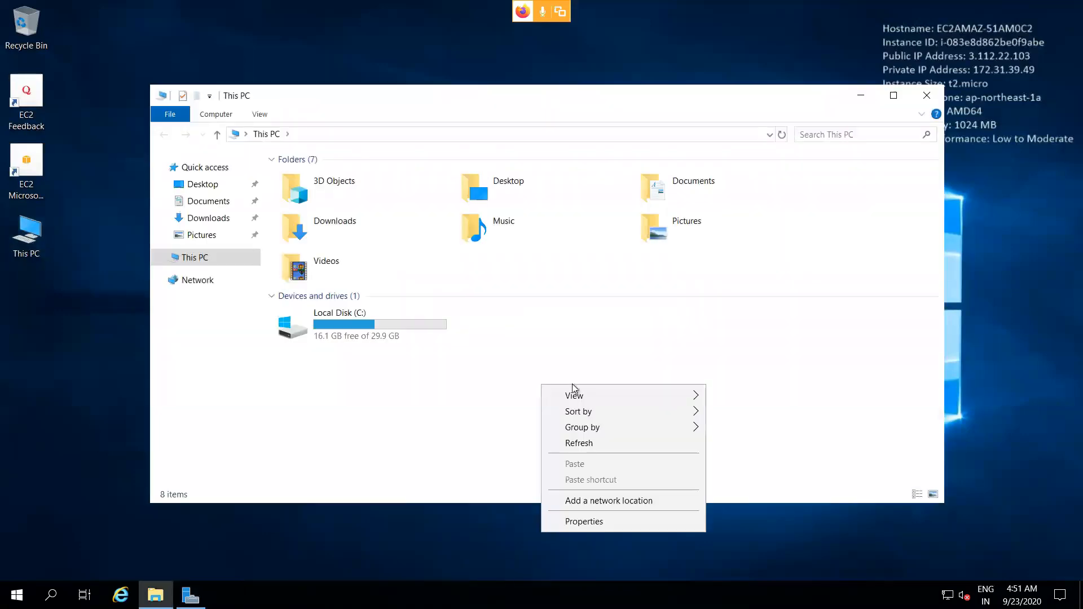
{"action": "left_click", "coordinate": [575, 443]}
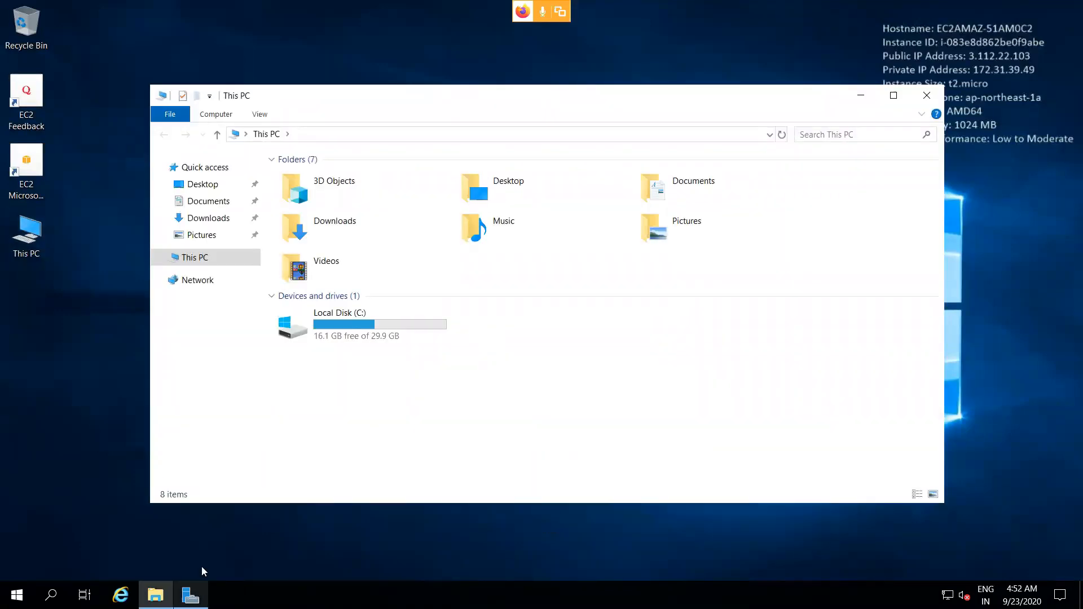
{"action": "left_click", "coordinate": [200, 600]}
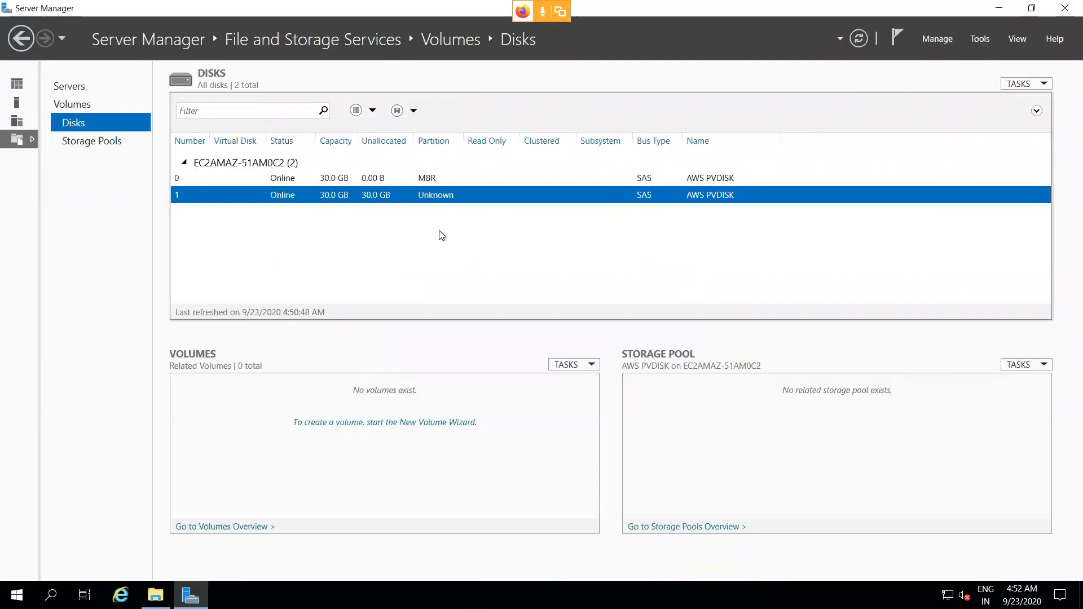
Run the New Volume Wizard on Disk 1: initialize as GPT, create a 30 GB NTFS volume D:
{"action": "right_click", "coordinate": [359, 196]}
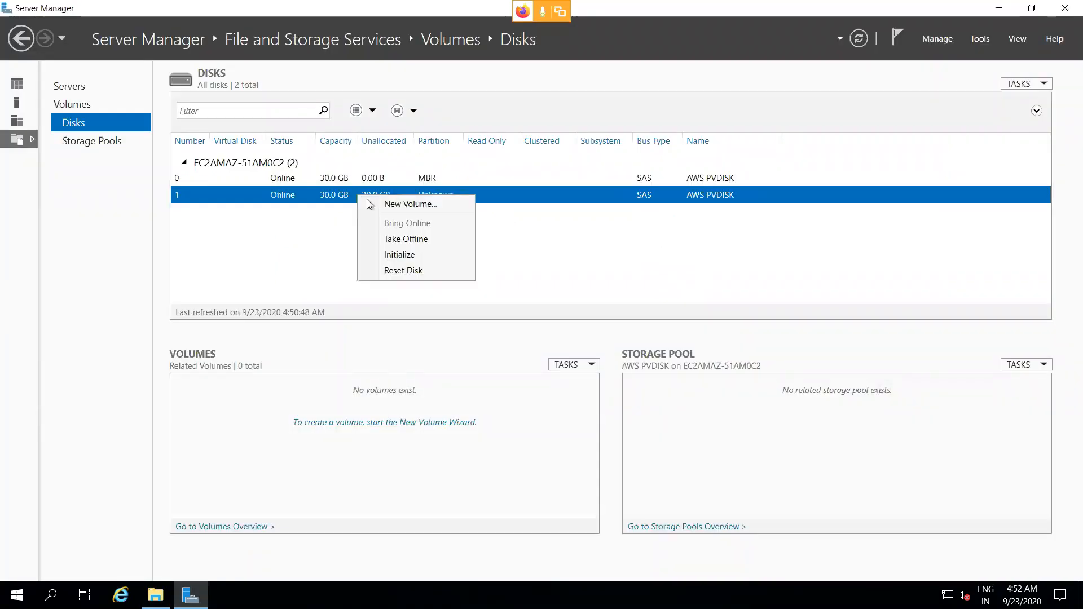
{"action": "left_click", "coordinate": [392, 203]}
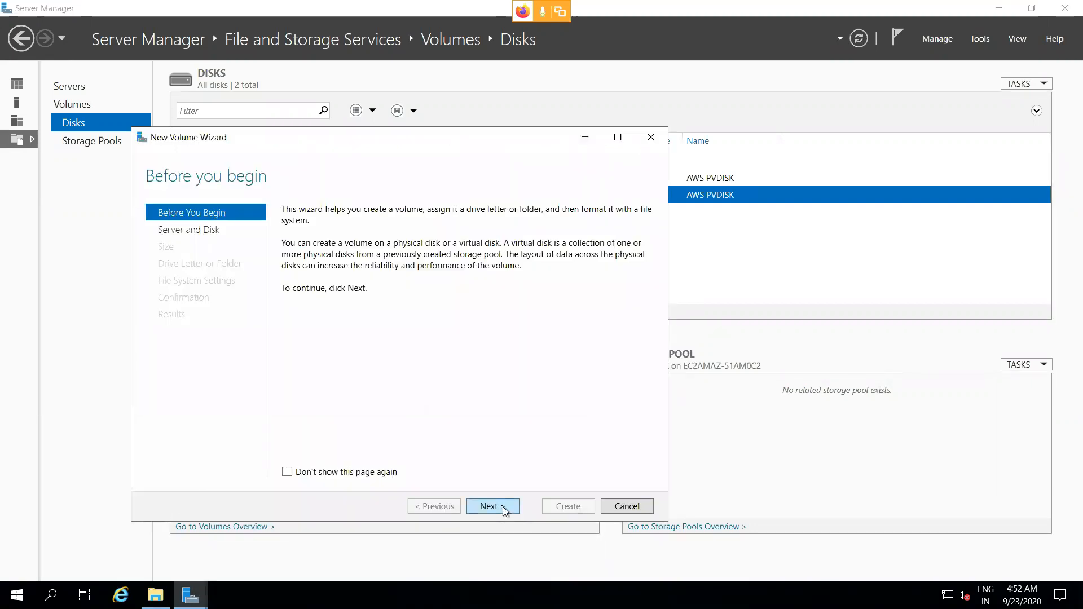
{"action": "left_click", "coordinate": [503, 506]}
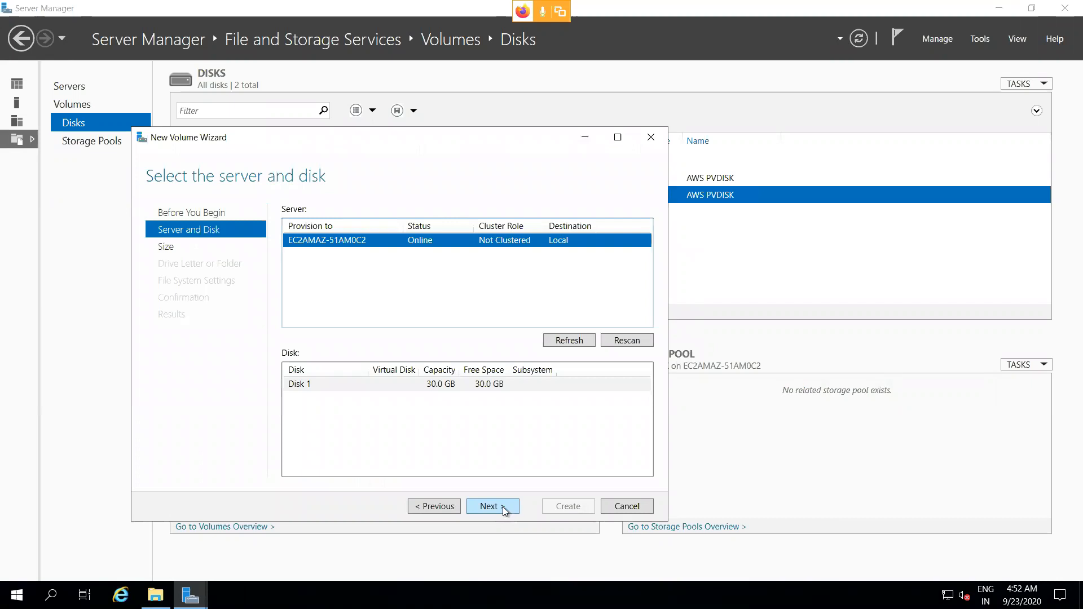
{"action": "left_click", "coordinate": [502, 506]}
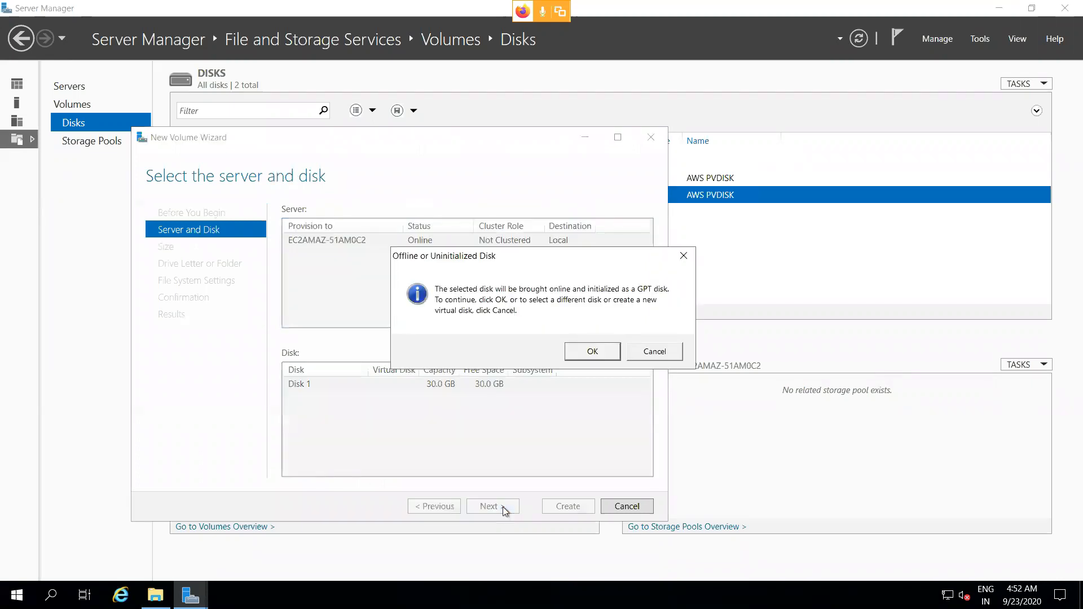
{"action": "left_click", "coordinate": [605, 353]}
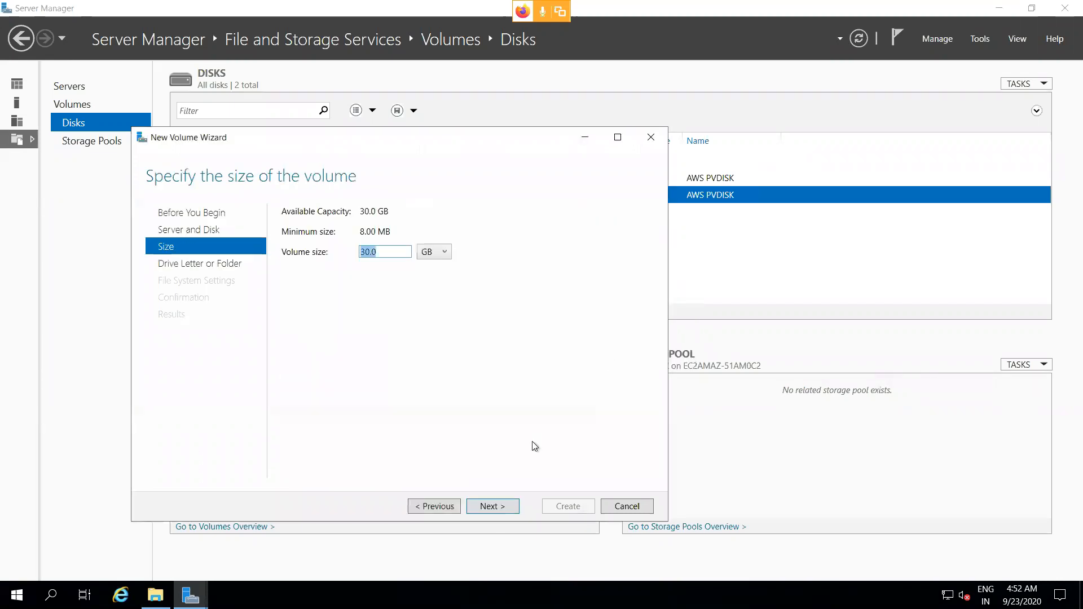
{"action": "left_click", "coordinate": [493, 507]}
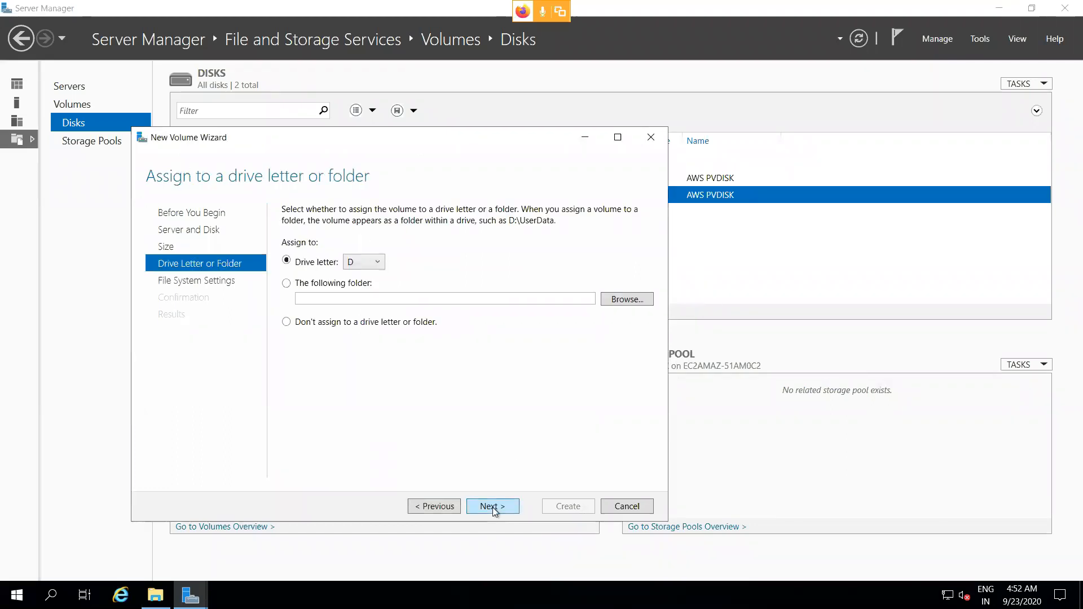
{"action": "left_click", "coordinate": [493, 507]}
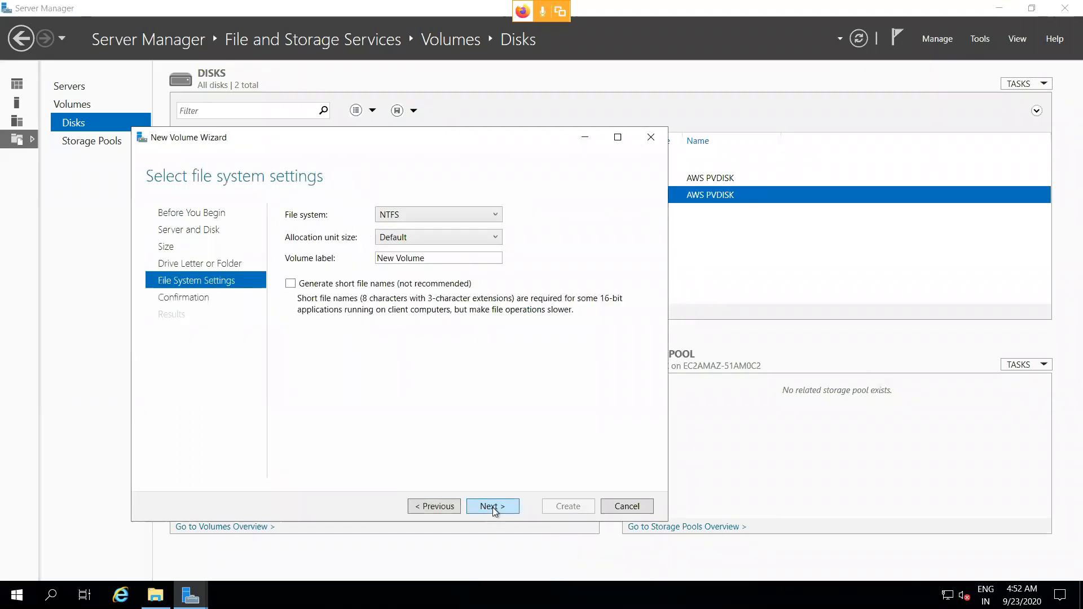
{"action": "left_click", "coordinate": [493, 507]}
{"action": "left_click", "coordinate": [571, 506]}
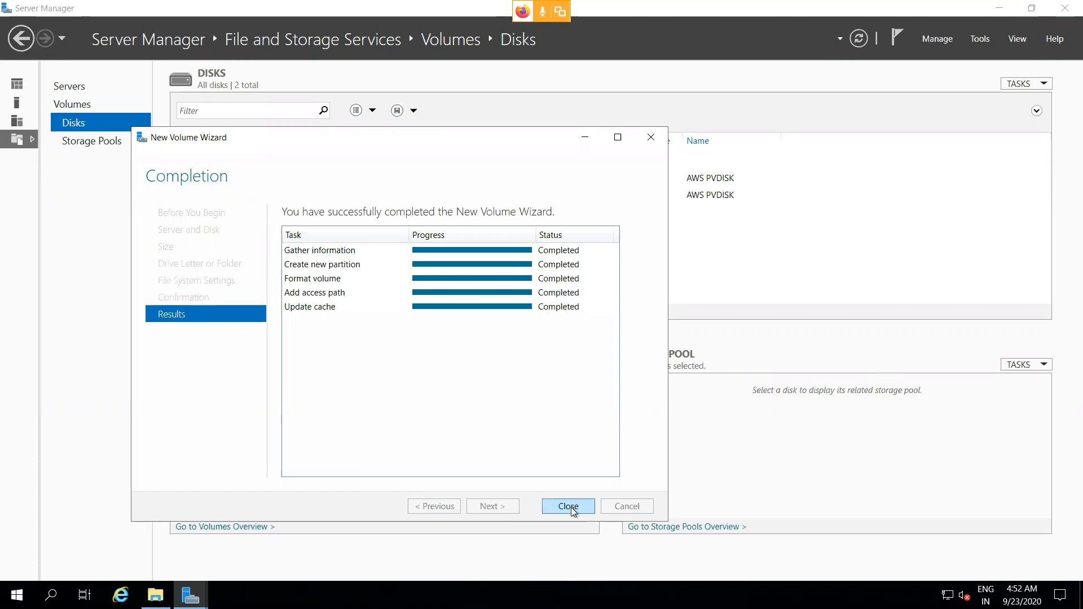
{"action": "left_click", "coordinate": [568, 506]}
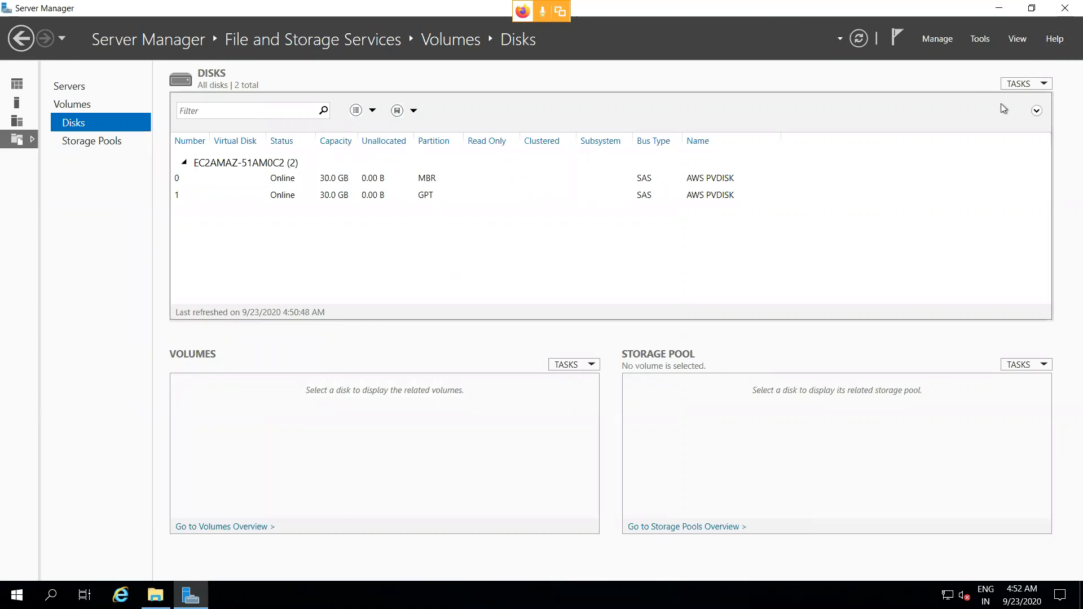
{"action": "left_click", "coordinate": [1002, 11]}
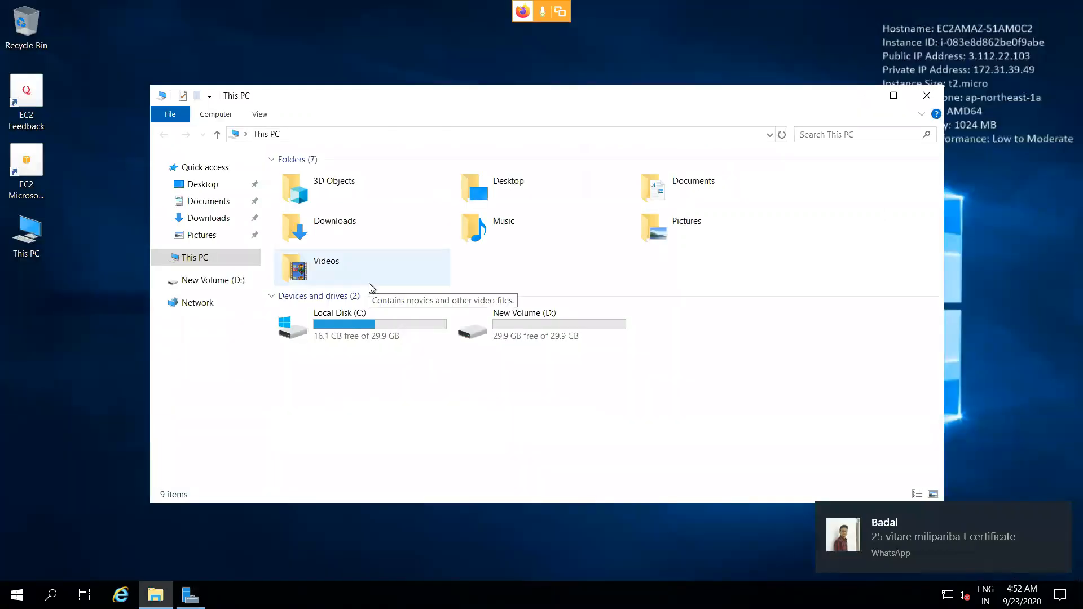
Check This PC shows New Volume (D:) with 29.9 GB free, then minimize the remote session
{"action": "left_click", "coordinate": [24, 249]}
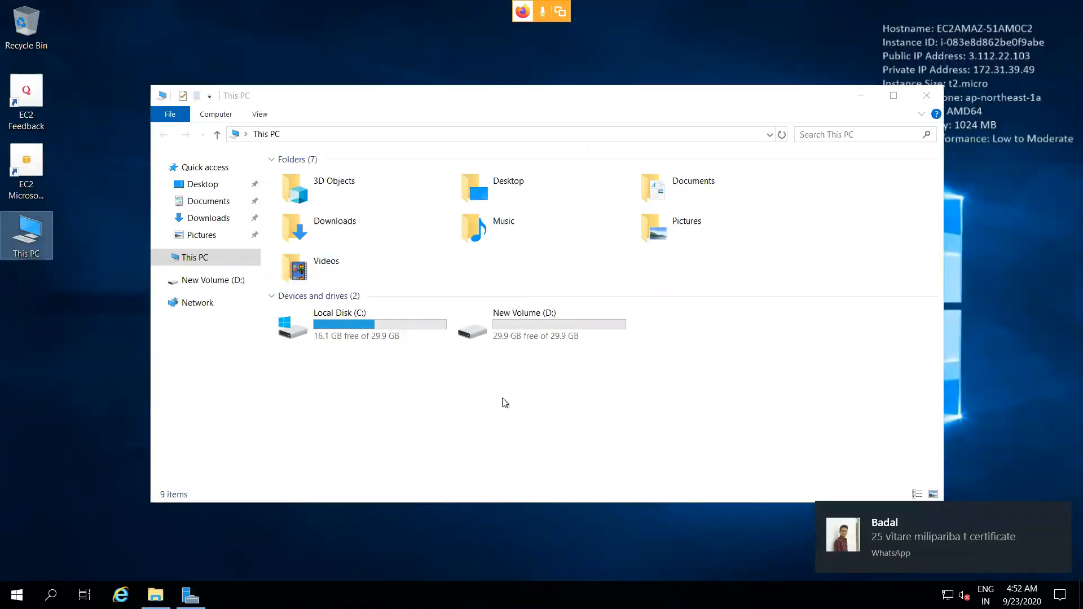
{"action": "left_click_drag", "start_coordinate": [384, 363], "coordinate": [589, 320]}
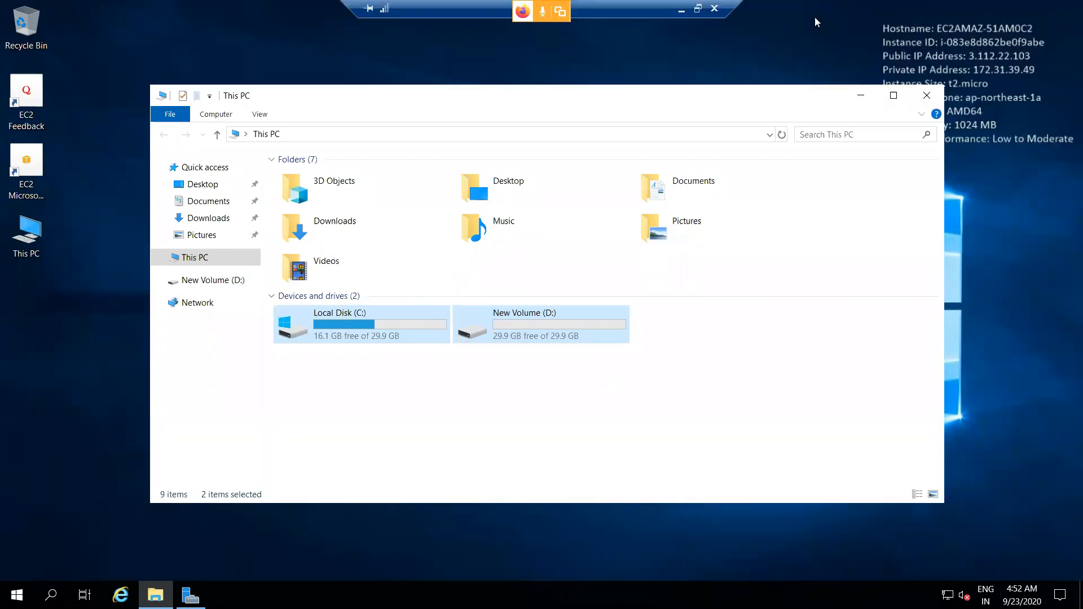
{"action": "left_click", "coordinate": [681, 10]}
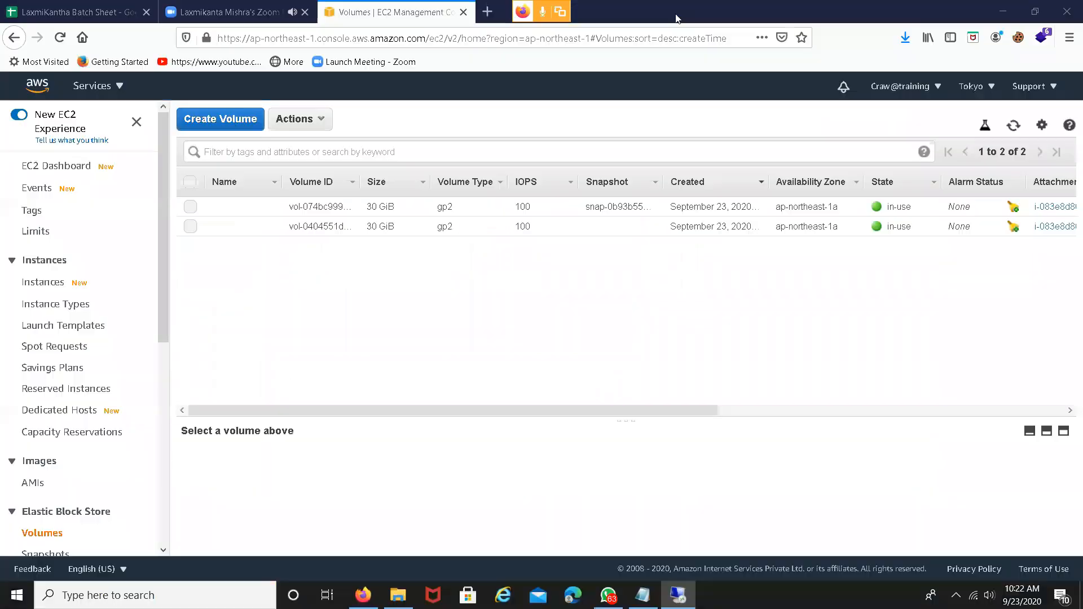
Create a 30 GiB Magnetic (standard) EBS volume, changing the default size from 100 to 30
{"action": "left_click", "coordinate": [229, 126]}
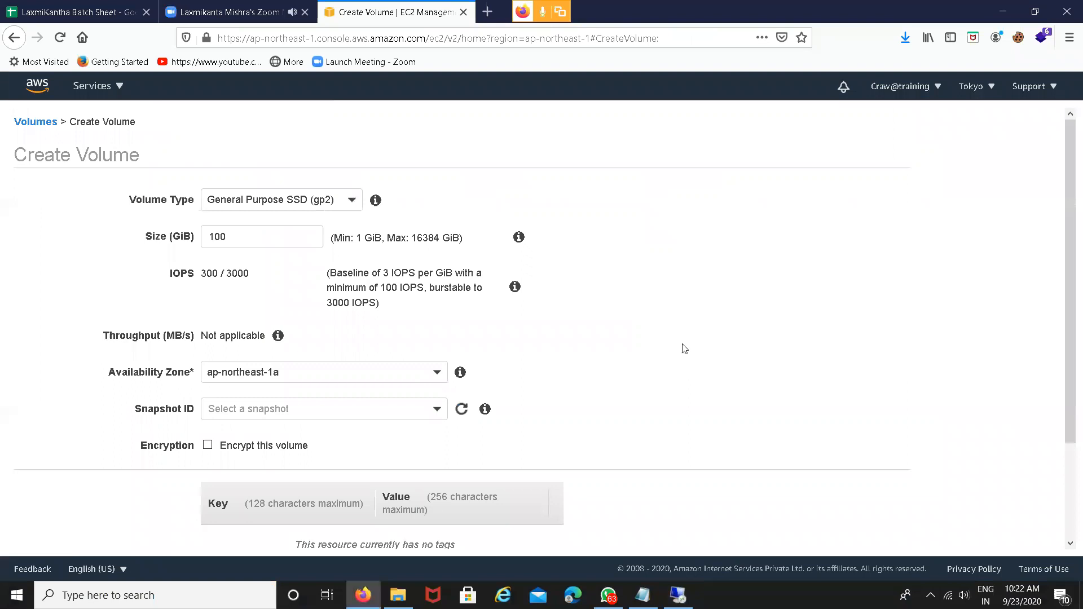
{"action": "double_click", "coordinate": [233, 238]}
{"action": "key", "text": "BackSpace"}
{"action": "type", "text": "30"}
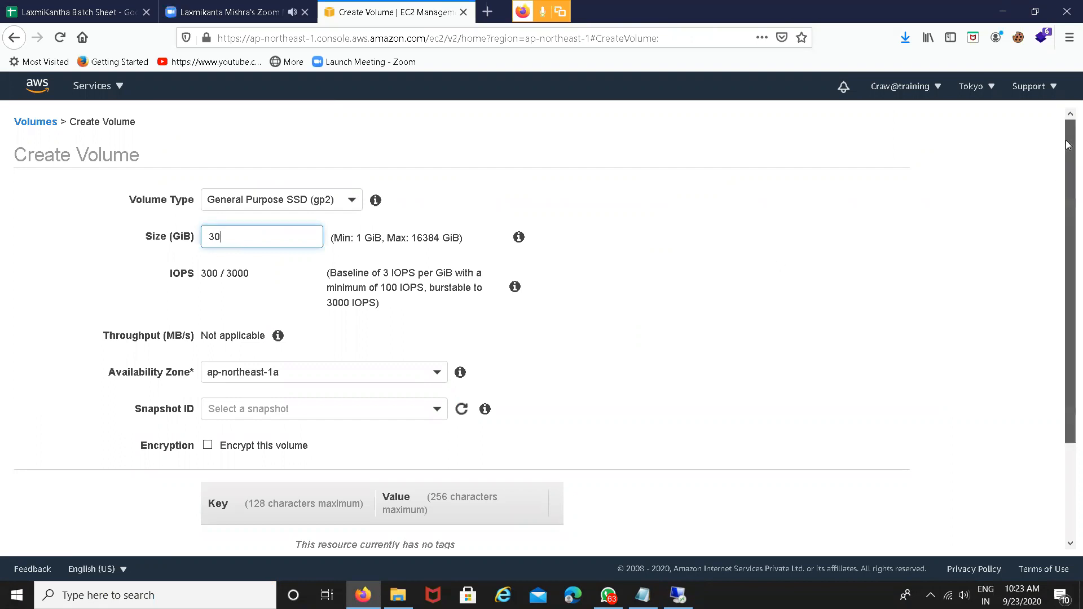
{"action": "left_click_drag", "start_coordinate": [1068, 145], "coordinate": [1068, 150]}
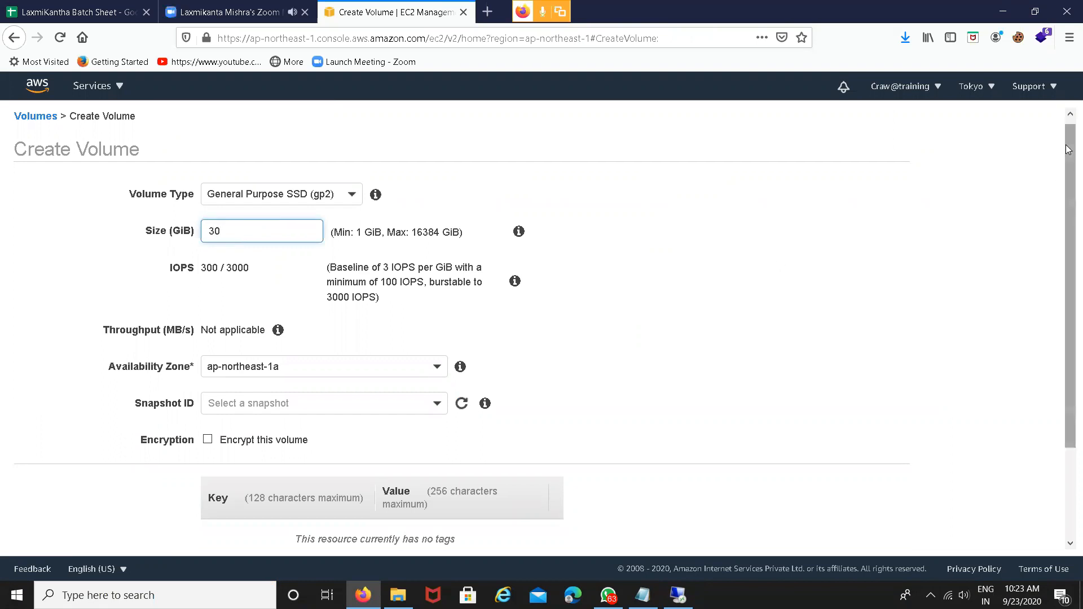
{"action": "left_click", "coordinate": [330, 192]}
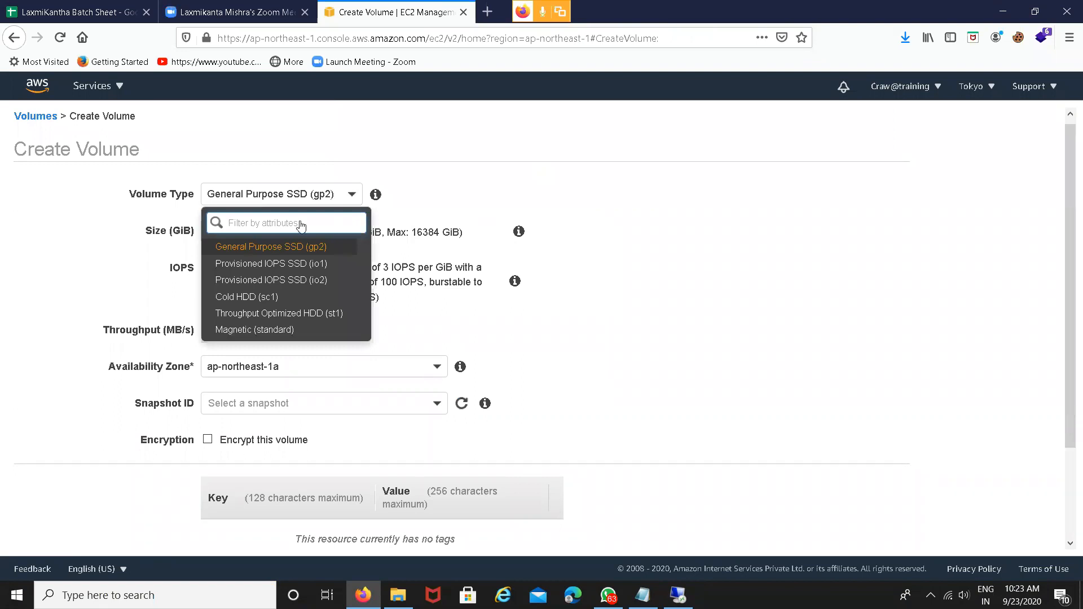
{"action": "left_click", "coordinate": [261, 330]}
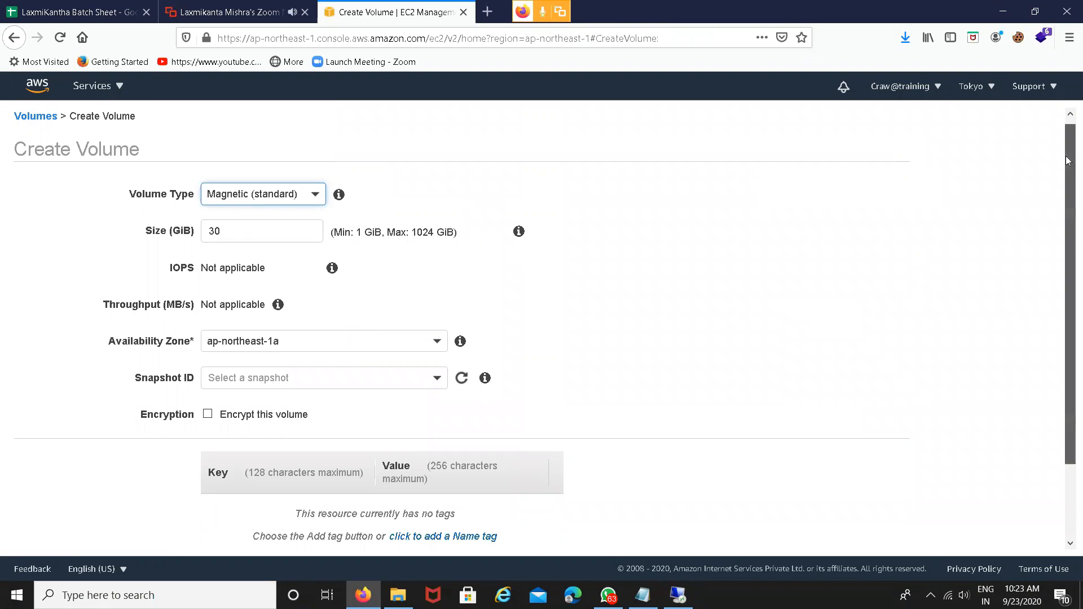
{"action": "left_click_drag", "start_coordinate": [1067, 160], "coordinate": [1067, 232]}
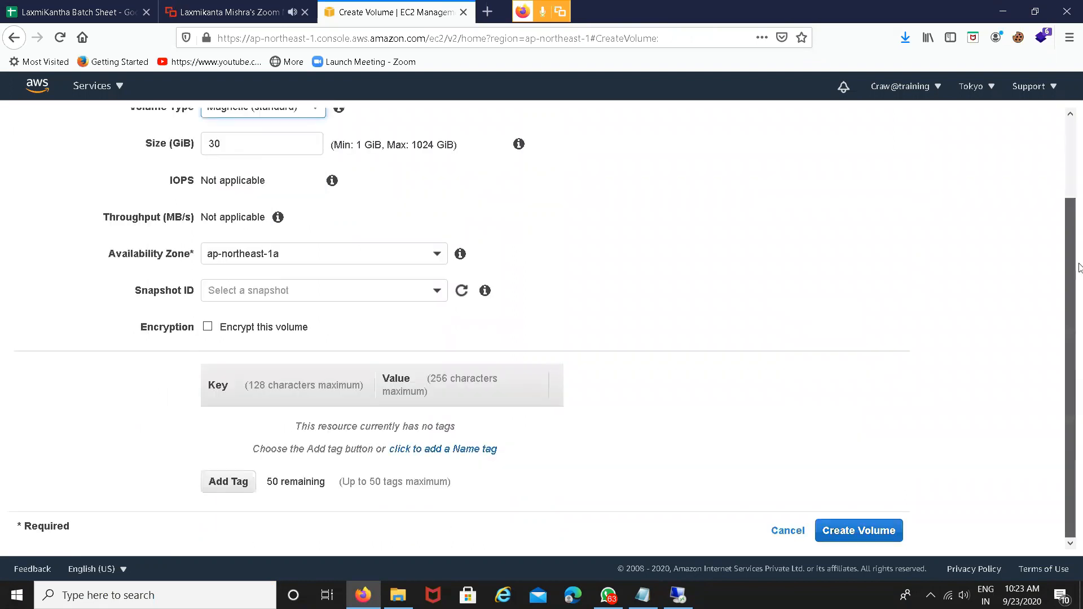
{"action": "left_click", "coordinate": [840, 531]}
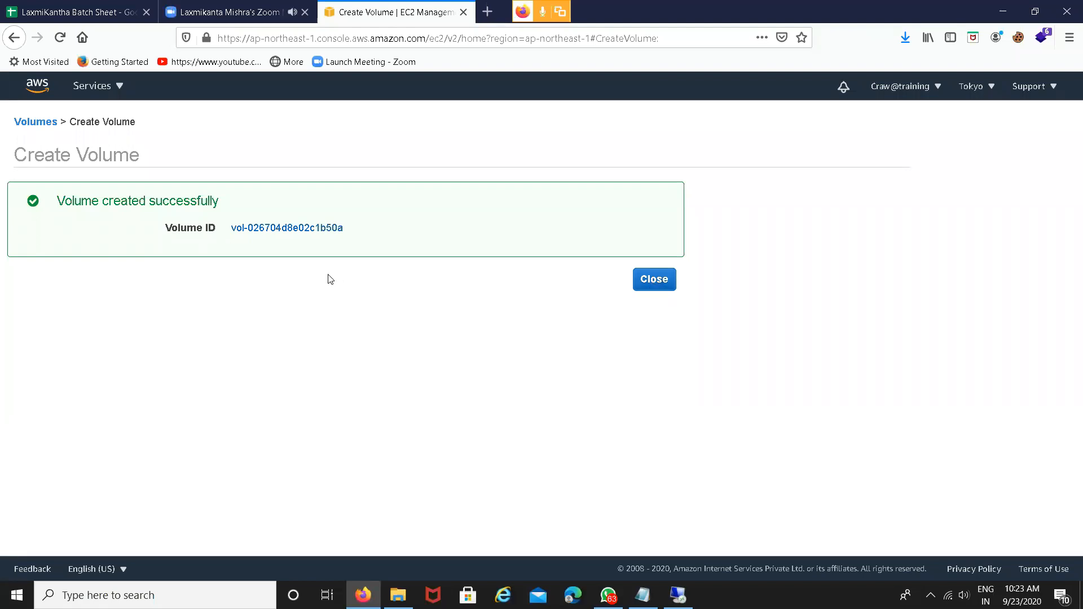
{"action": "left_click", "coordinate": [647, 280]}
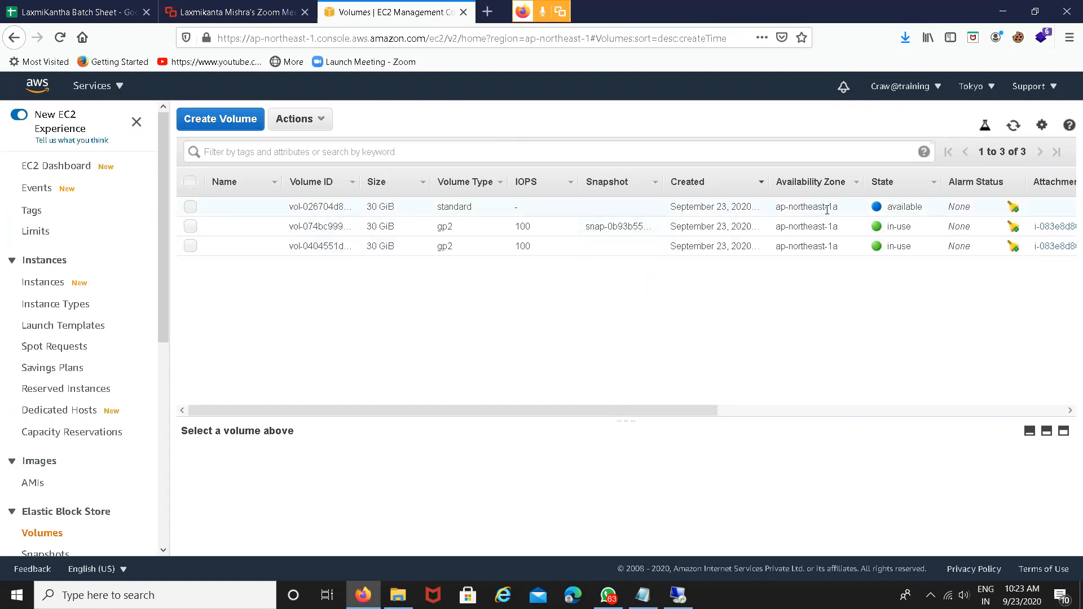
Select the new 30 GiB standard volume and choose Attach Volume from the Actions menu
{"action": "left_click", "coordinate": [193, 209]}
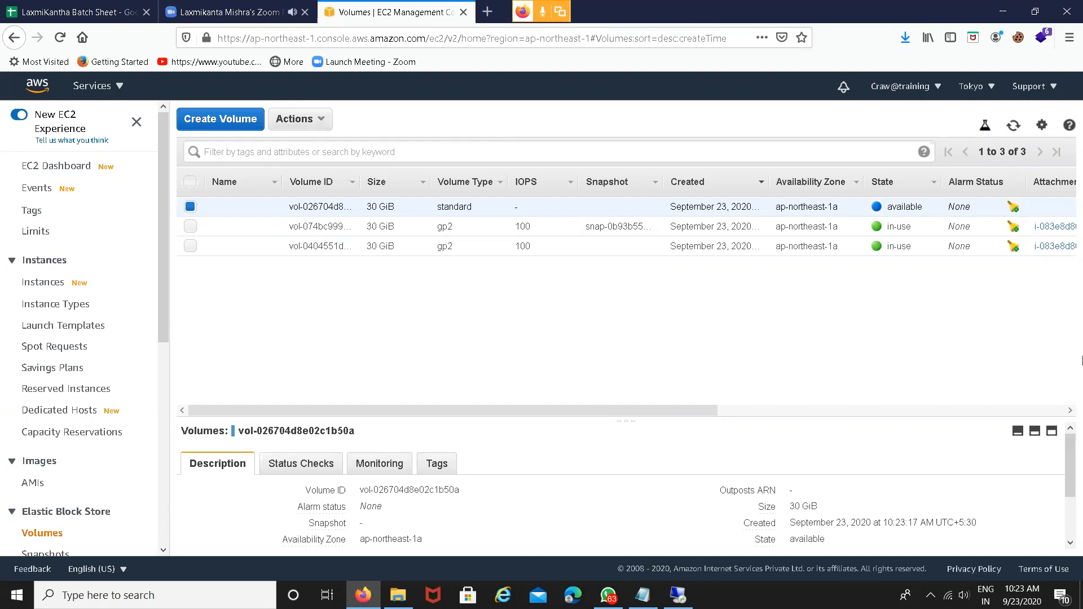
{"action": "left_click_drag", "start_coordinate": [1070, 452], "coordinate": [1071, 512]}
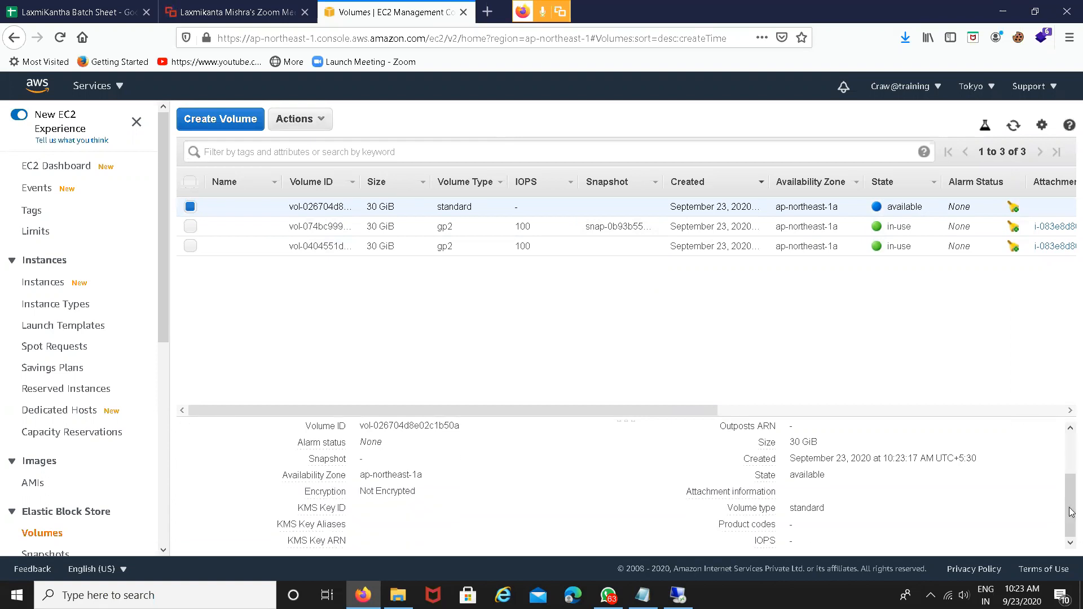
{"action": "left_click", "coordinate": [317, 128]}
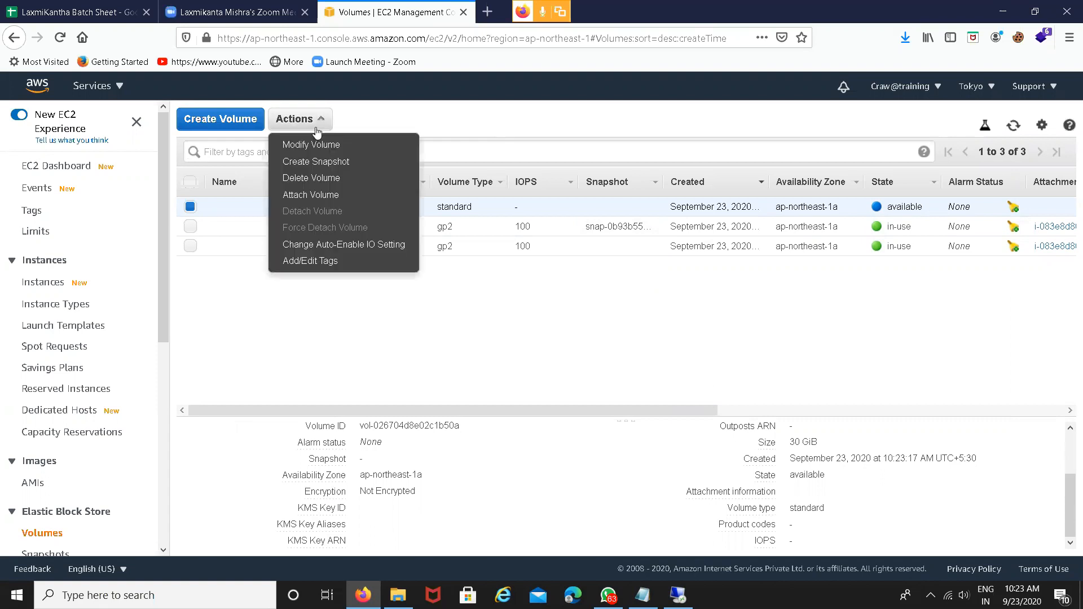
{"action": "left_click", "coordinate": [323, 195]}
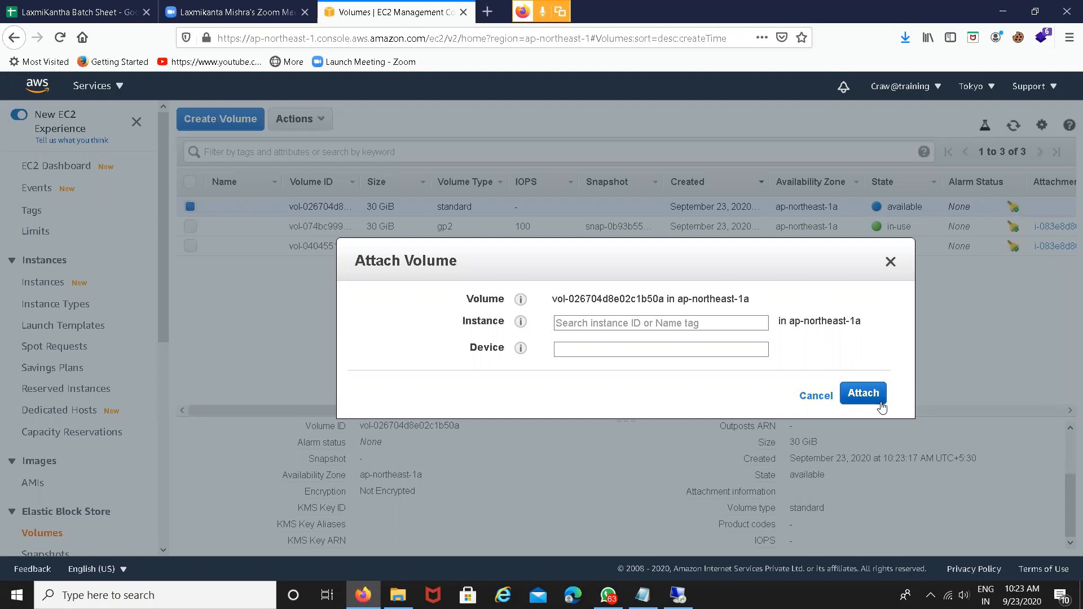
Attach the volume to the running instance as device xvdf, then switch to the Zoom tab
{"action": "left_click", "coordinate": [871, 399]}
{"action": "left_click", "coordinate": [626, 324]}
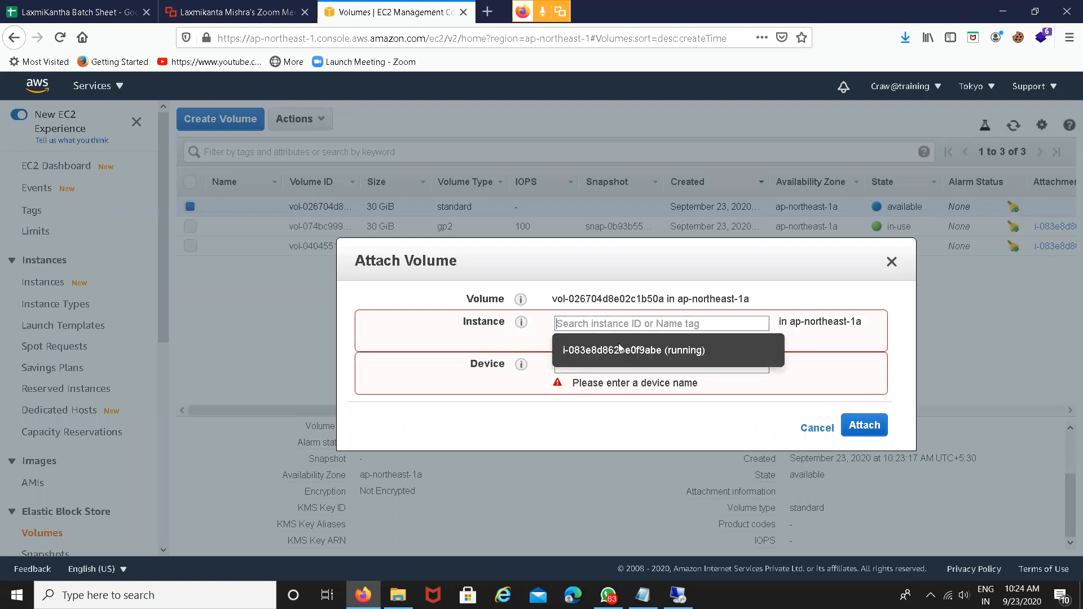
{"action": "left_click", "coordinate": [620, 351]}
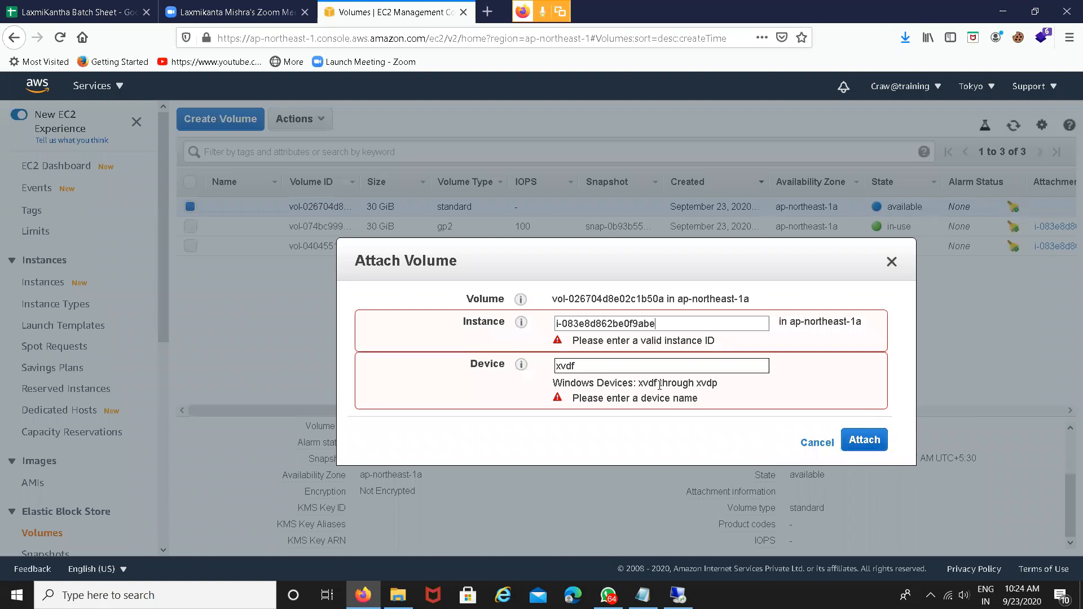
{"action": "left_click", "coordinate": [879, 446]}
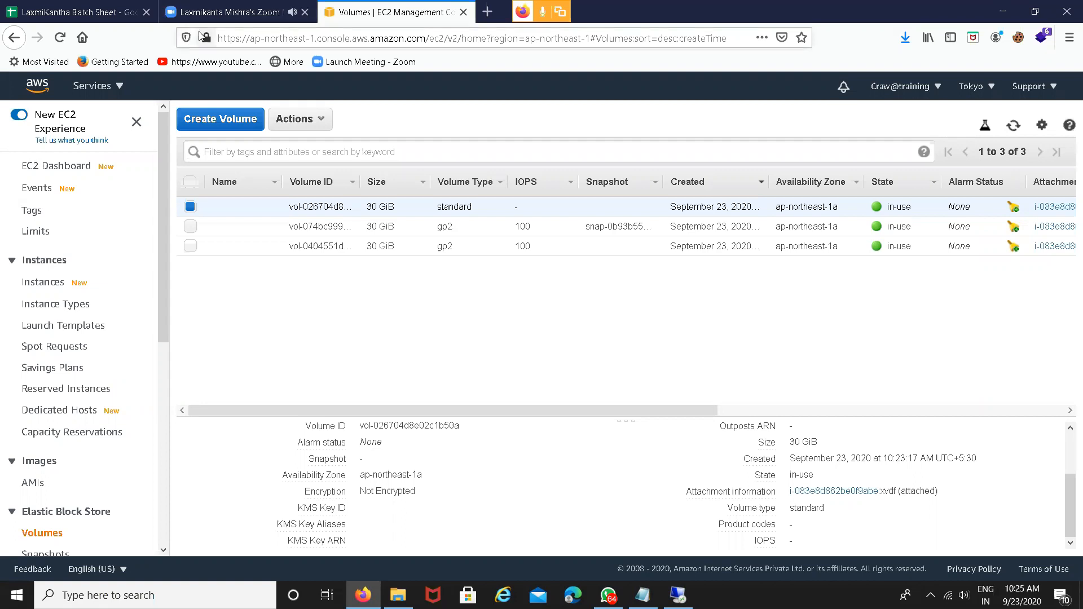
{"action": "left_click", "coordinate": [230, 11]}
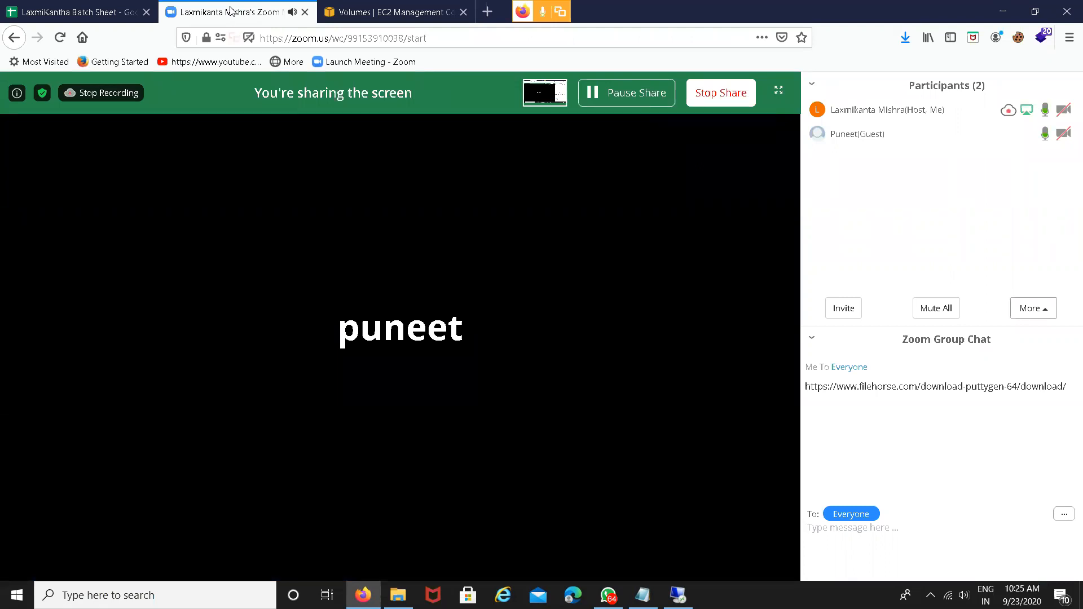
{"action": "mouse_move", "coordinate": [476, 322]}
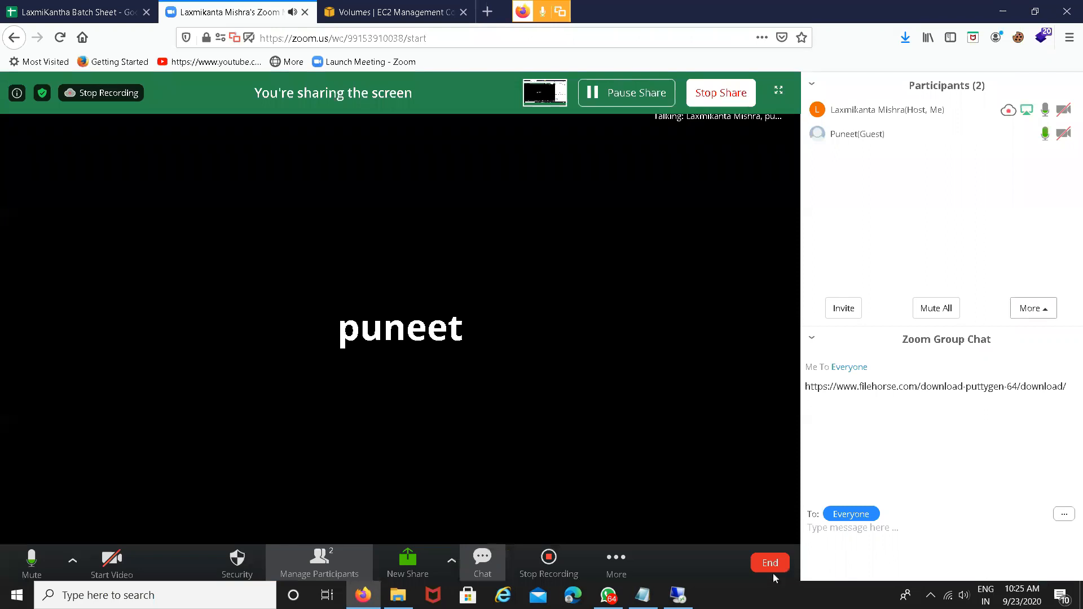